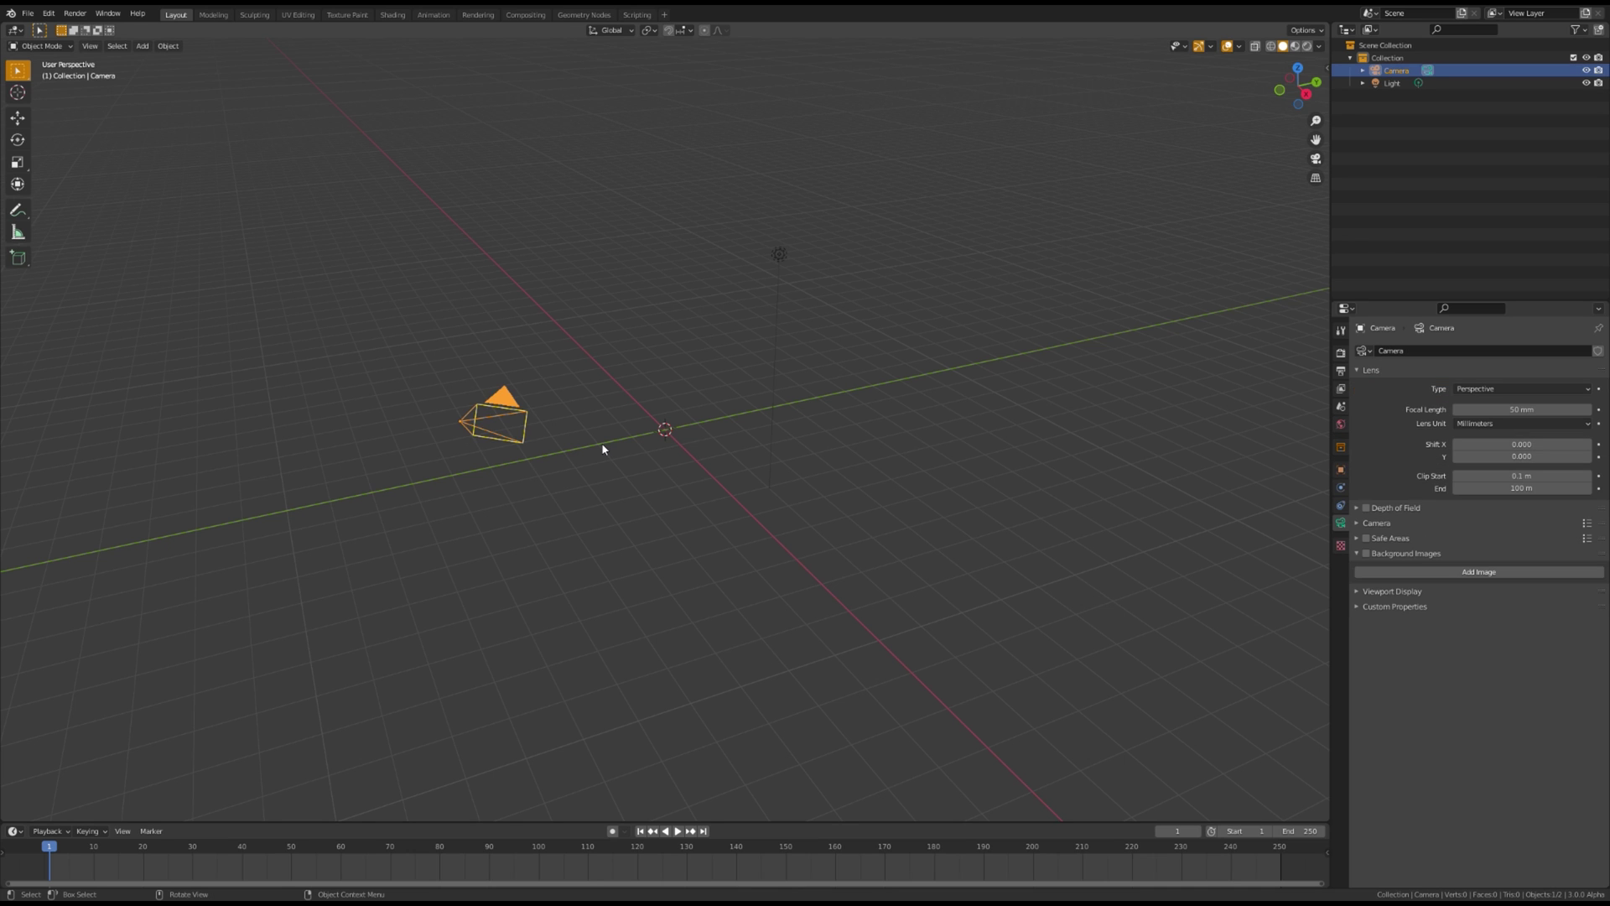
- Show the movie clip Headshot graded.mp4 as the camera's background image, with the Fit frame method and full opacity
key(KP_0)
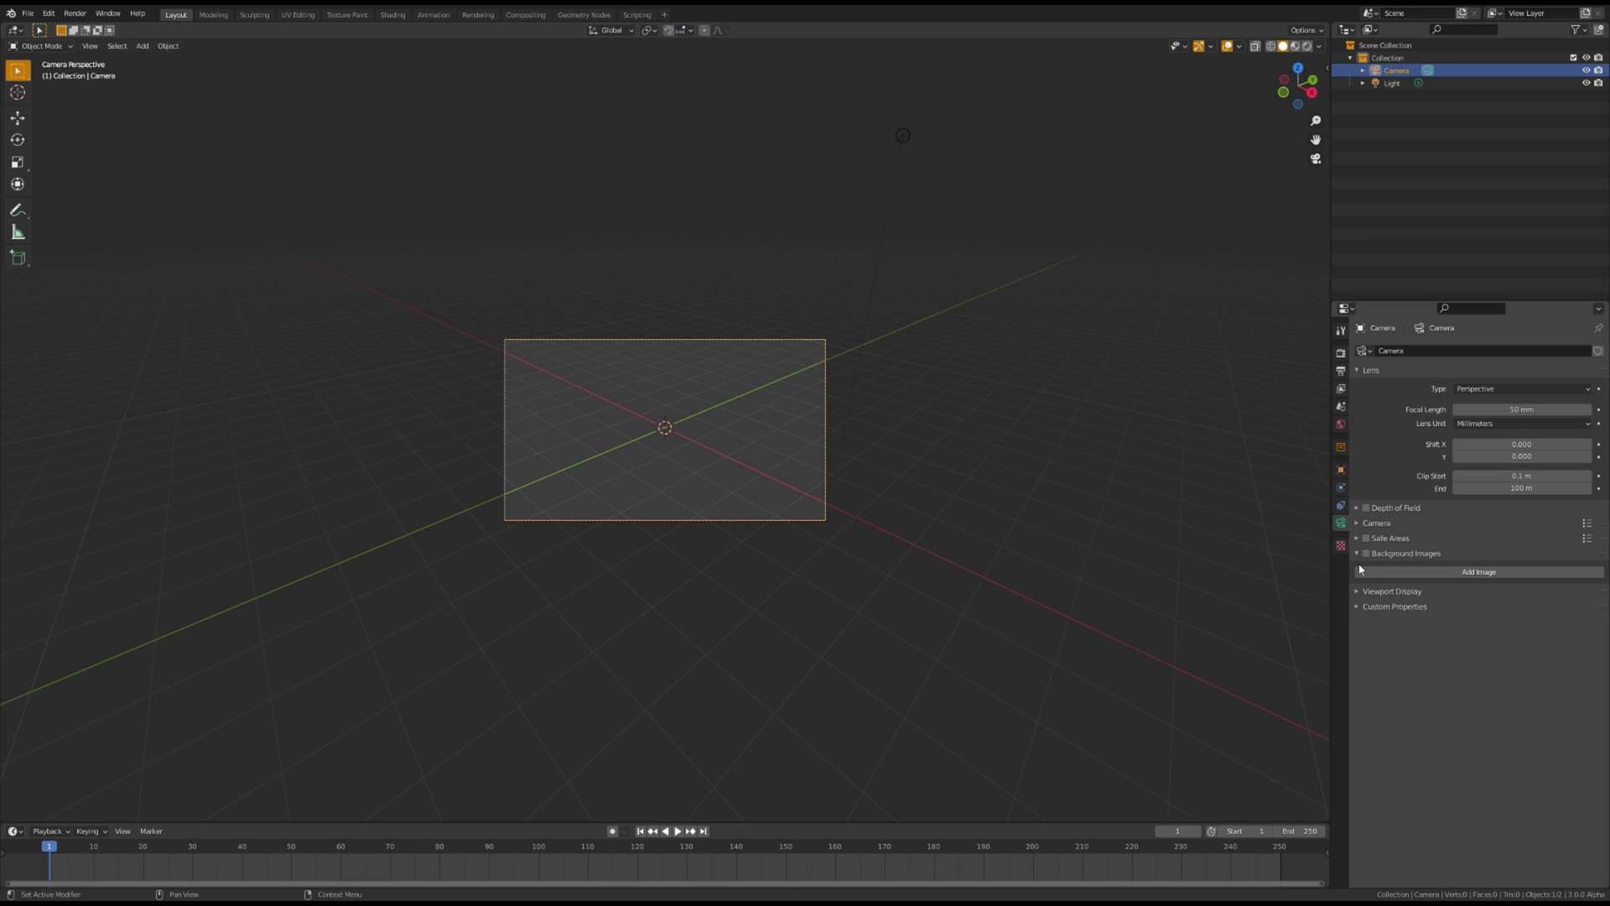
click(1357, 561)
click(1357, 561)
click(1392, 573)
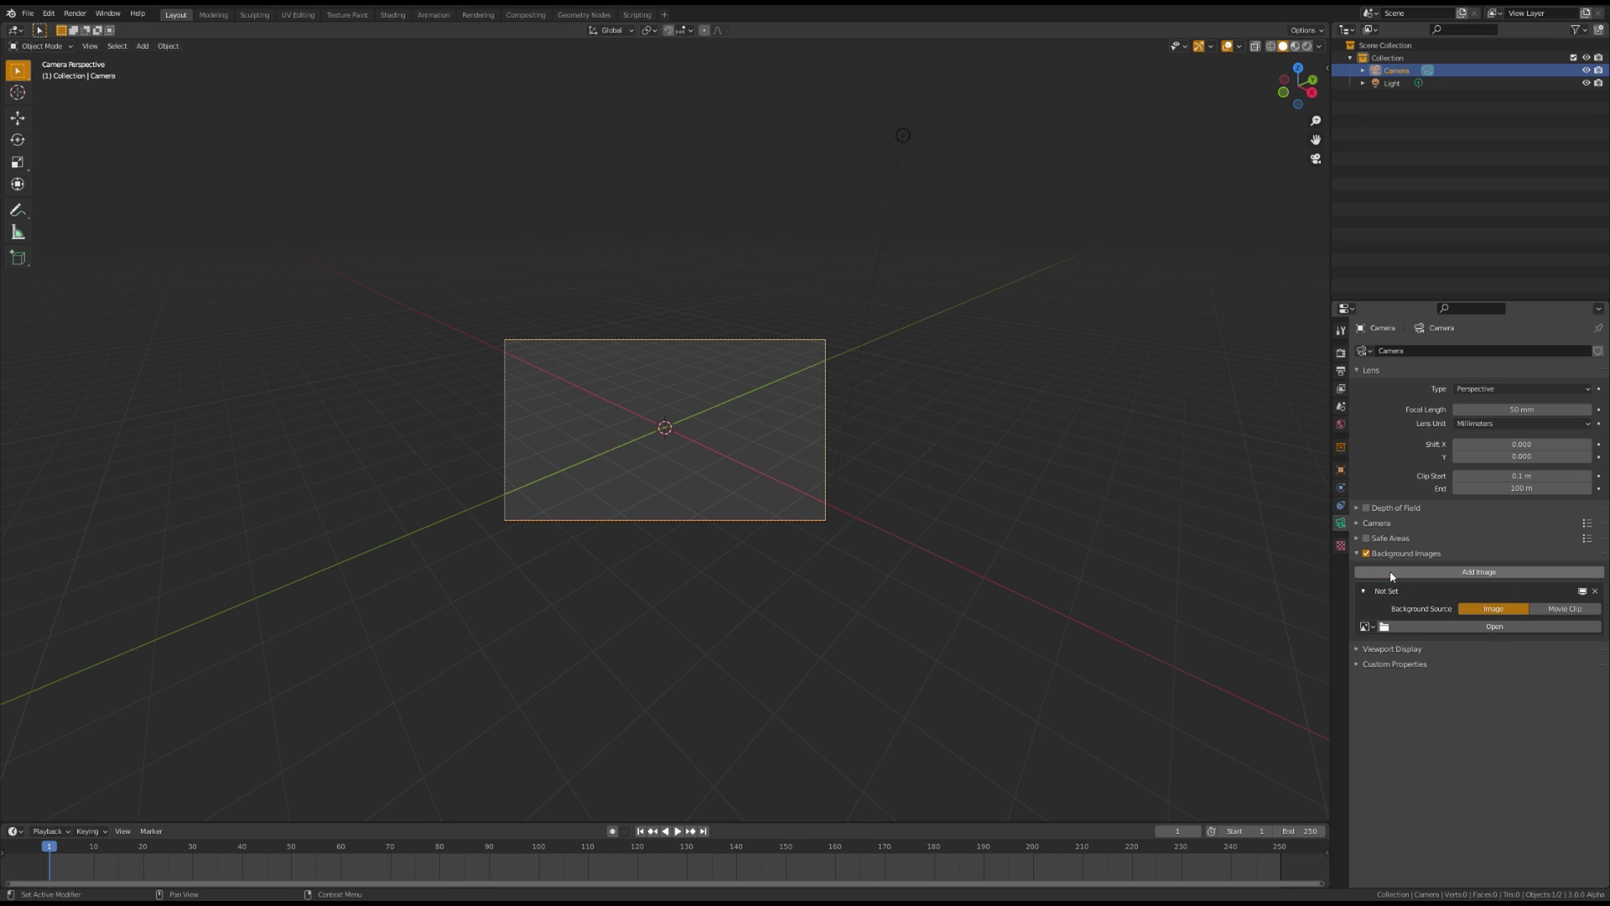
click(1571, 612)
click(1521, 645)
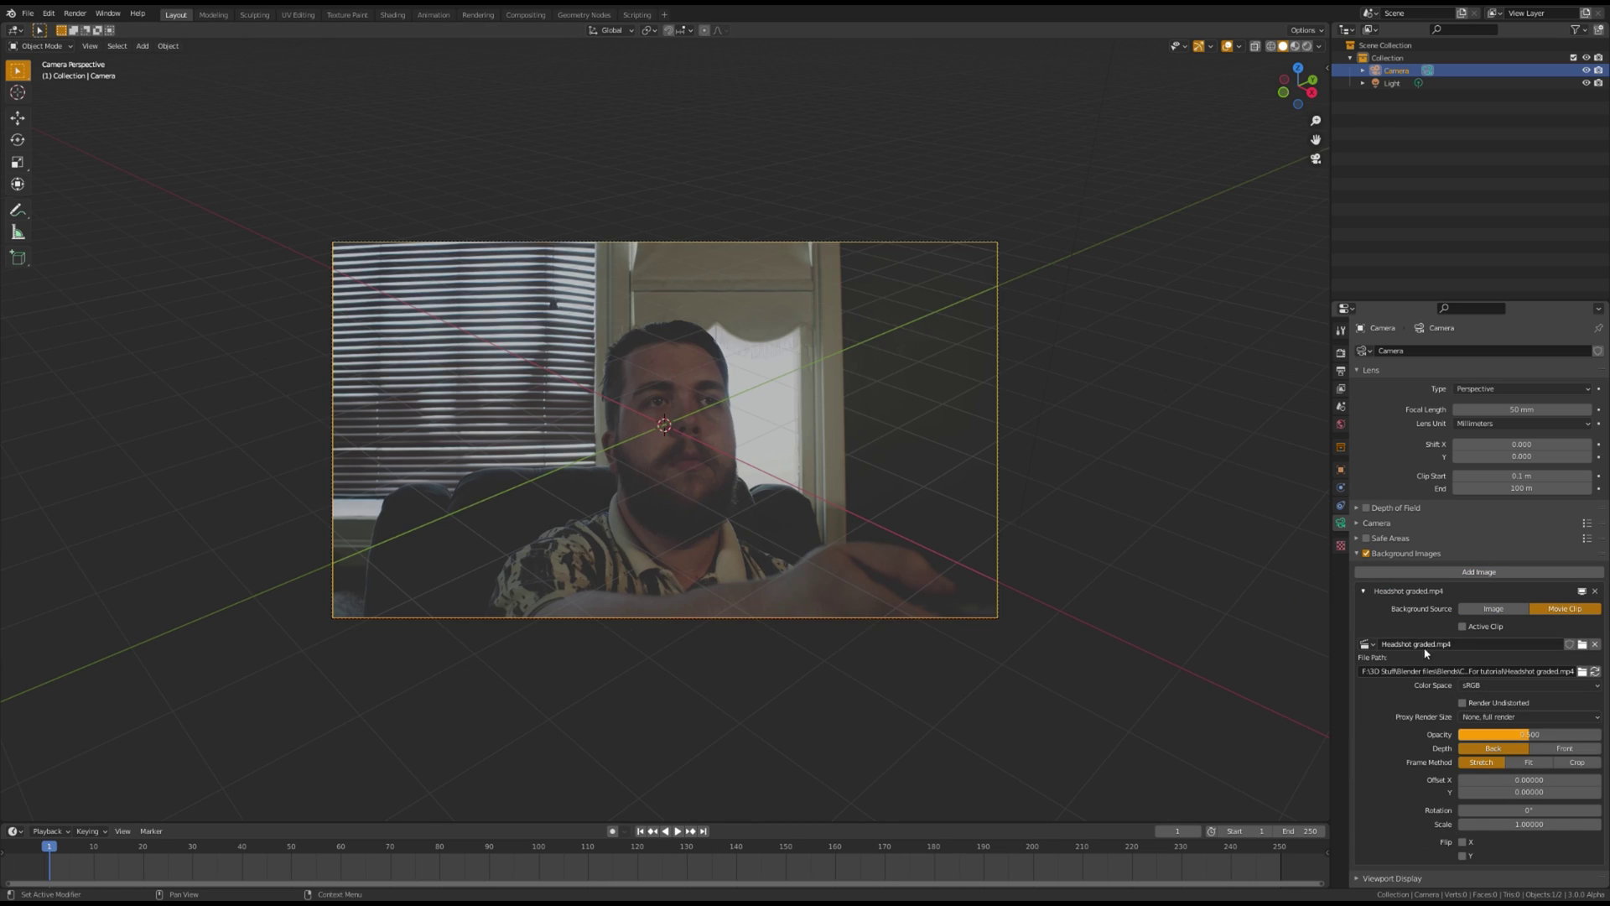
click(1536, 765)
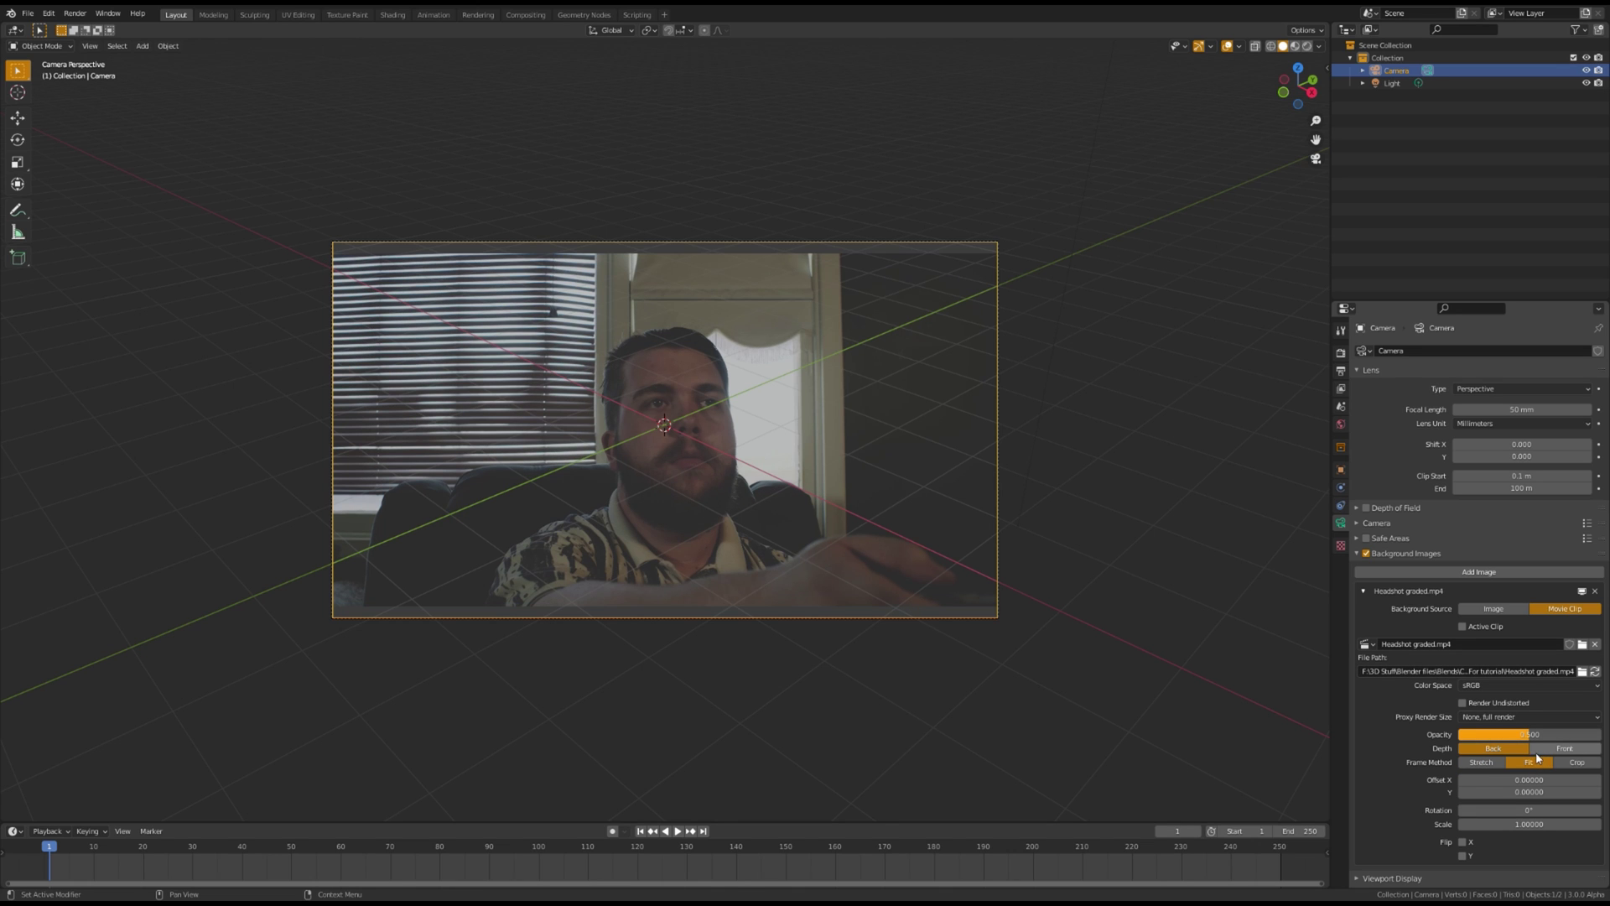
drag(1525, 736, 1599, 736)
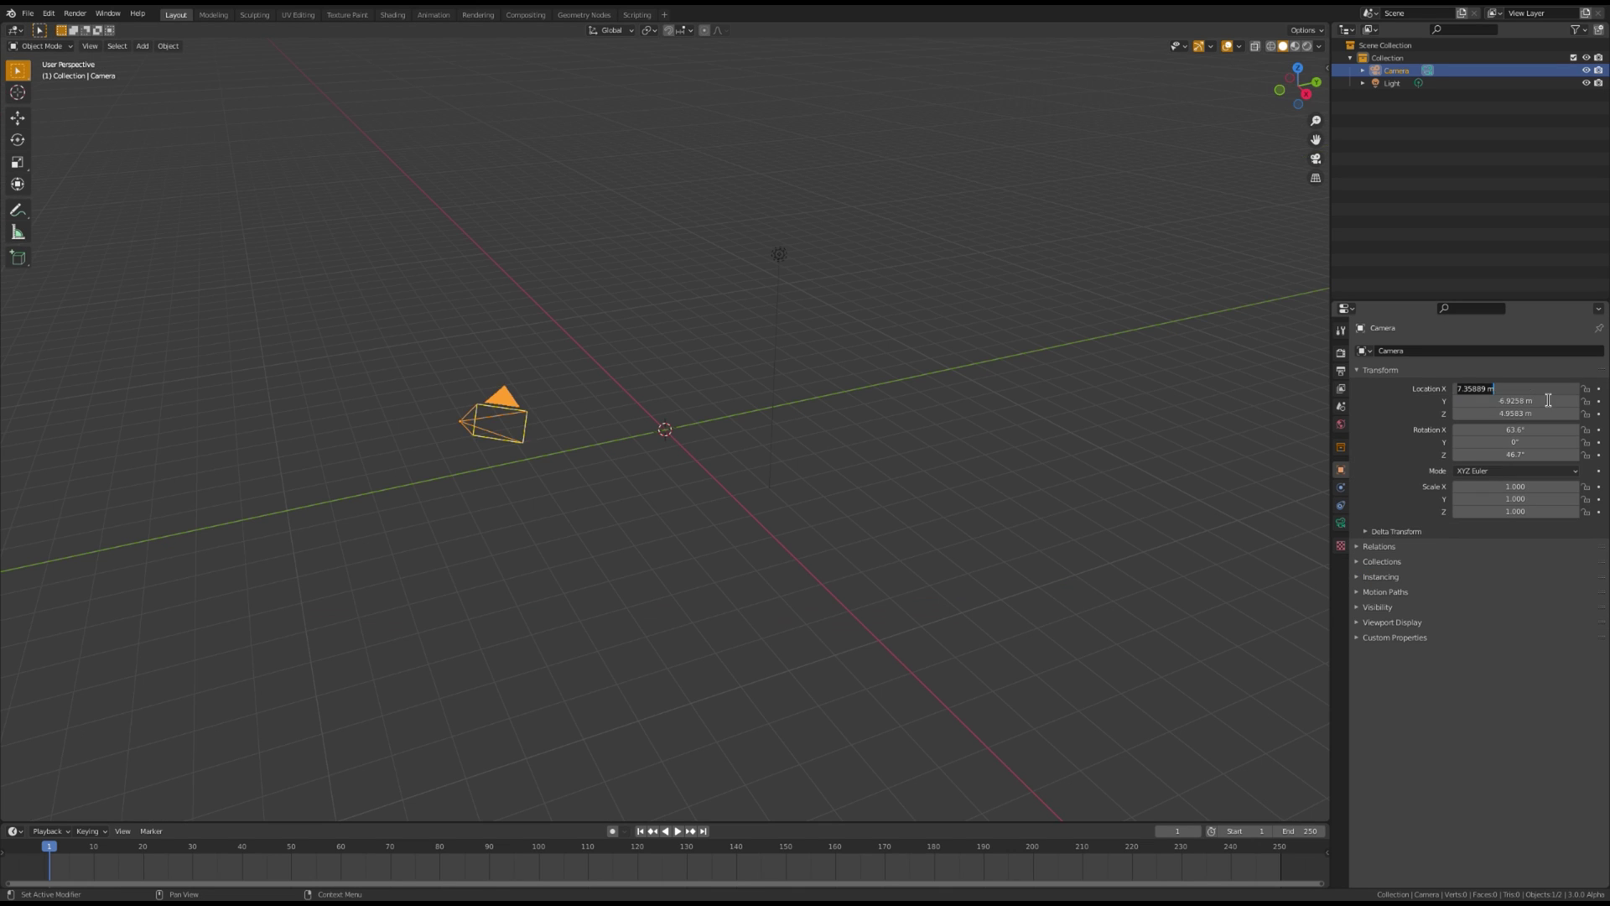
- Place the camera at X 6.54 m, Y 0 m, Z 0.29831 m with rotation 90°, 0°, 90°
drag(1515, 388, 1568, 401)
click(1523, 455)
text(90)
key(Return)
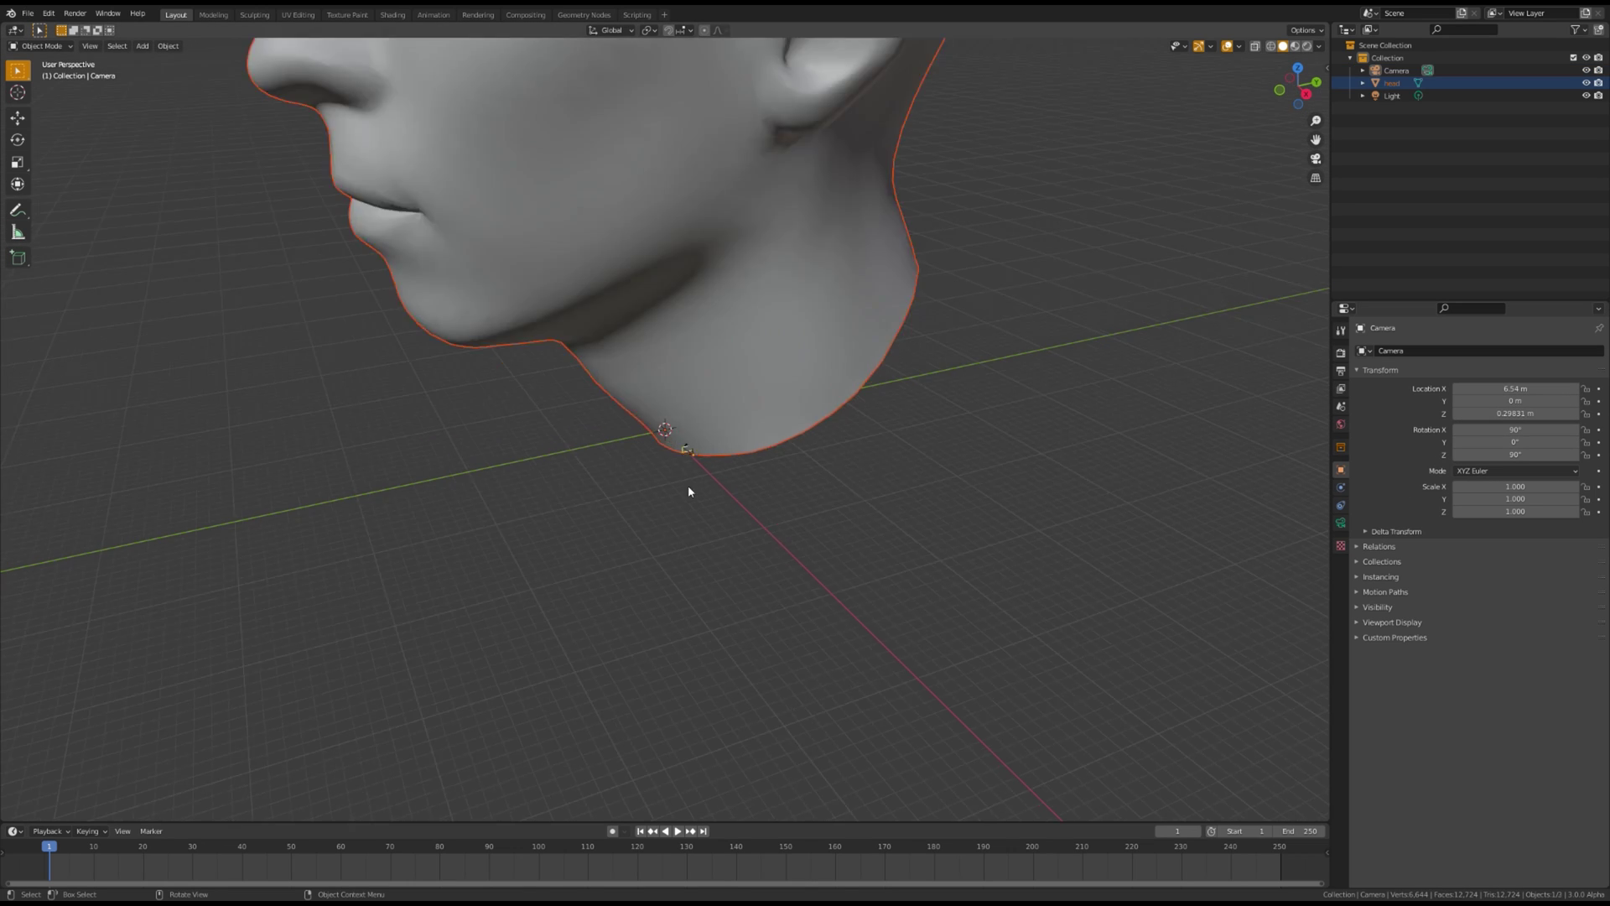
- Scale the imported head model down uniformly to about 0.016
scroll(695, 477, down, 7)
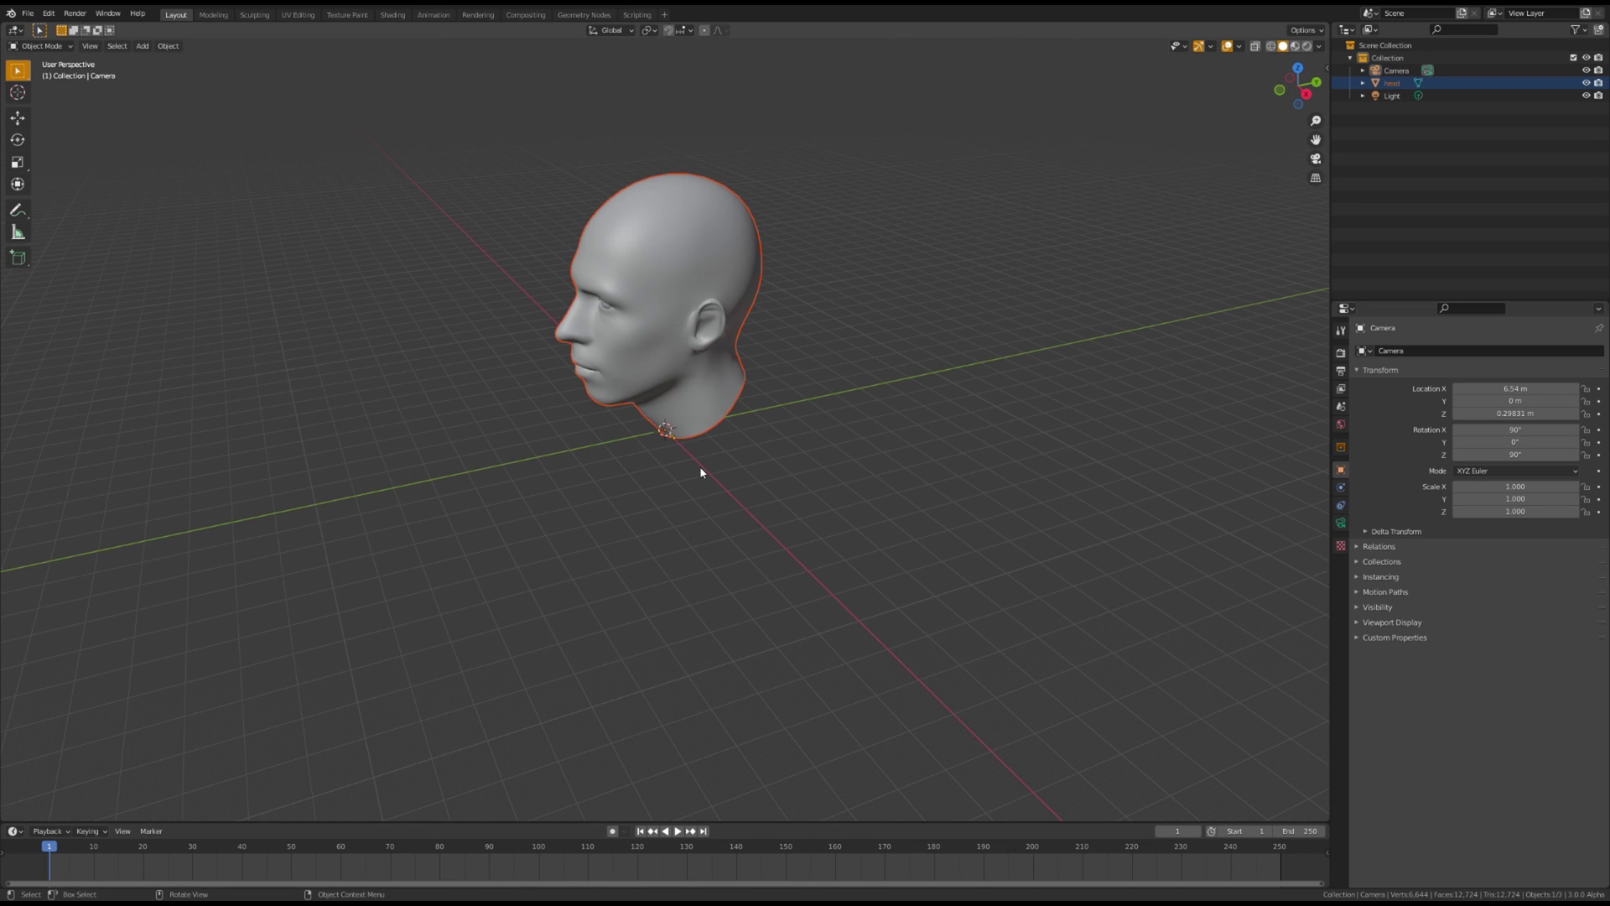
key(shift+space)
key(s)
drag(700, 467, 672, 435)
key(KP_Decimal)
scroll(694, 545, down, 5)
- Rotate the head model so that it faces the camera at roughly the same angle as the man in the footage
key(shift+space)
key(r)
drag(698, 542, 678, 514)
key(shift+space)
key(s)
key(KP_0)
key(shift+space)
key(g)
key(shift+space)
key(r)
drag(663, 433, 779, 470)
drag(647, 478, 641, 494)
- Make the head the active object and set its origin to the centre of its geometry
right_click(668, 441)
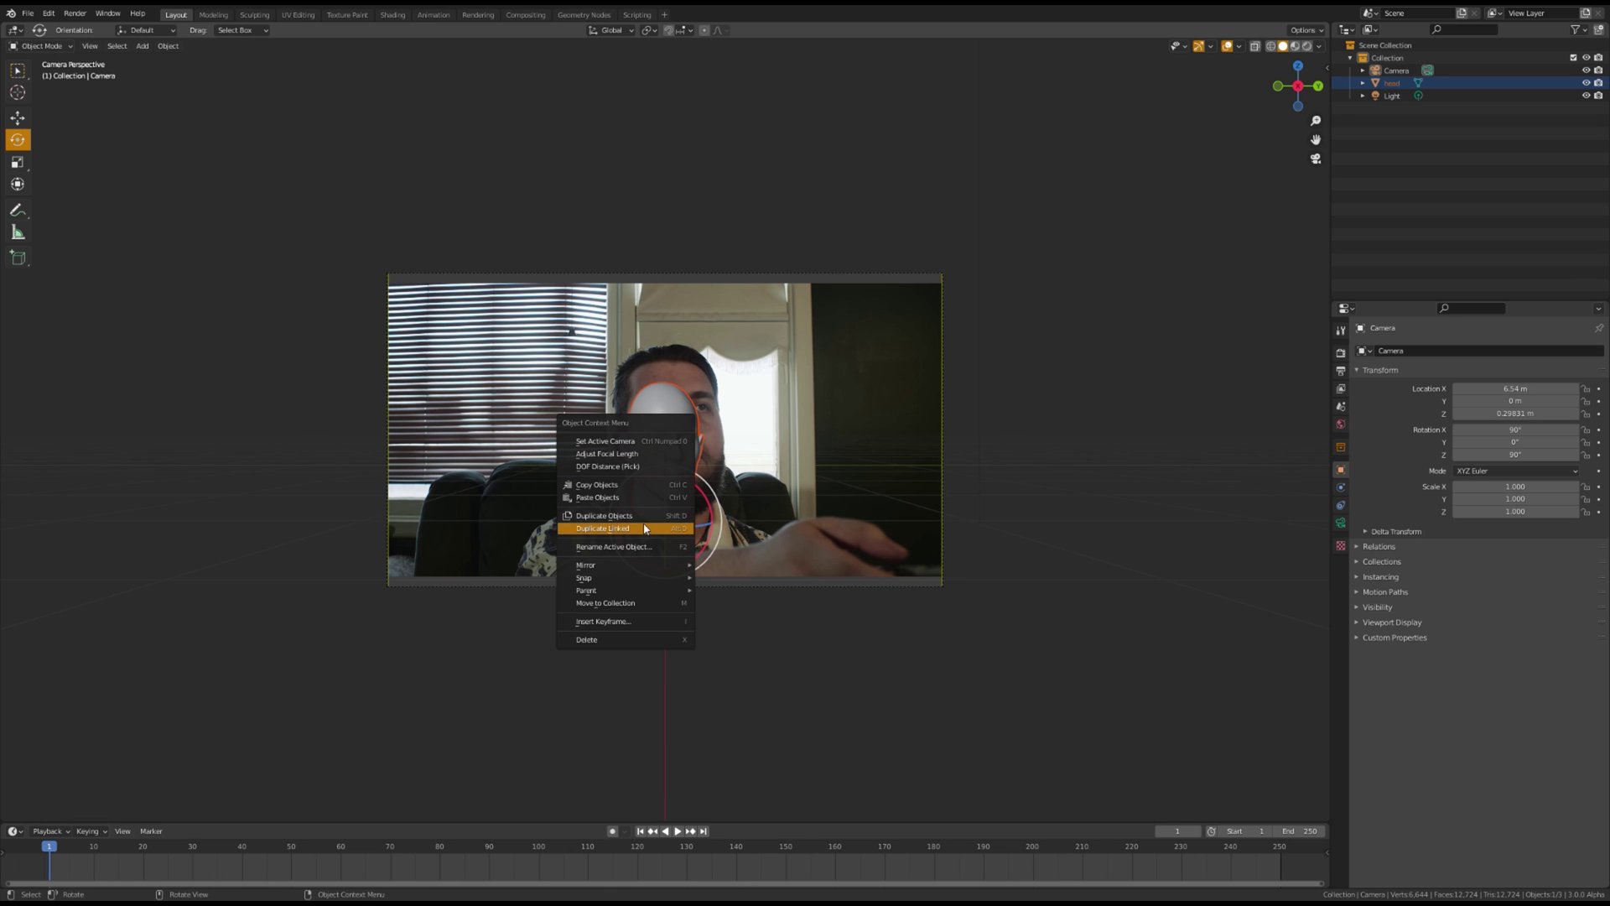
click(658, 416)
right_click(647, 427)
mouse_move(647, 472)
click(759, 482)
- Move the head over the man's face in the camera view and turn on X-ray display
scroll(760, 483, up, 3)
key(shift+space)
key(g)
drag(672, 475, 749, 446)
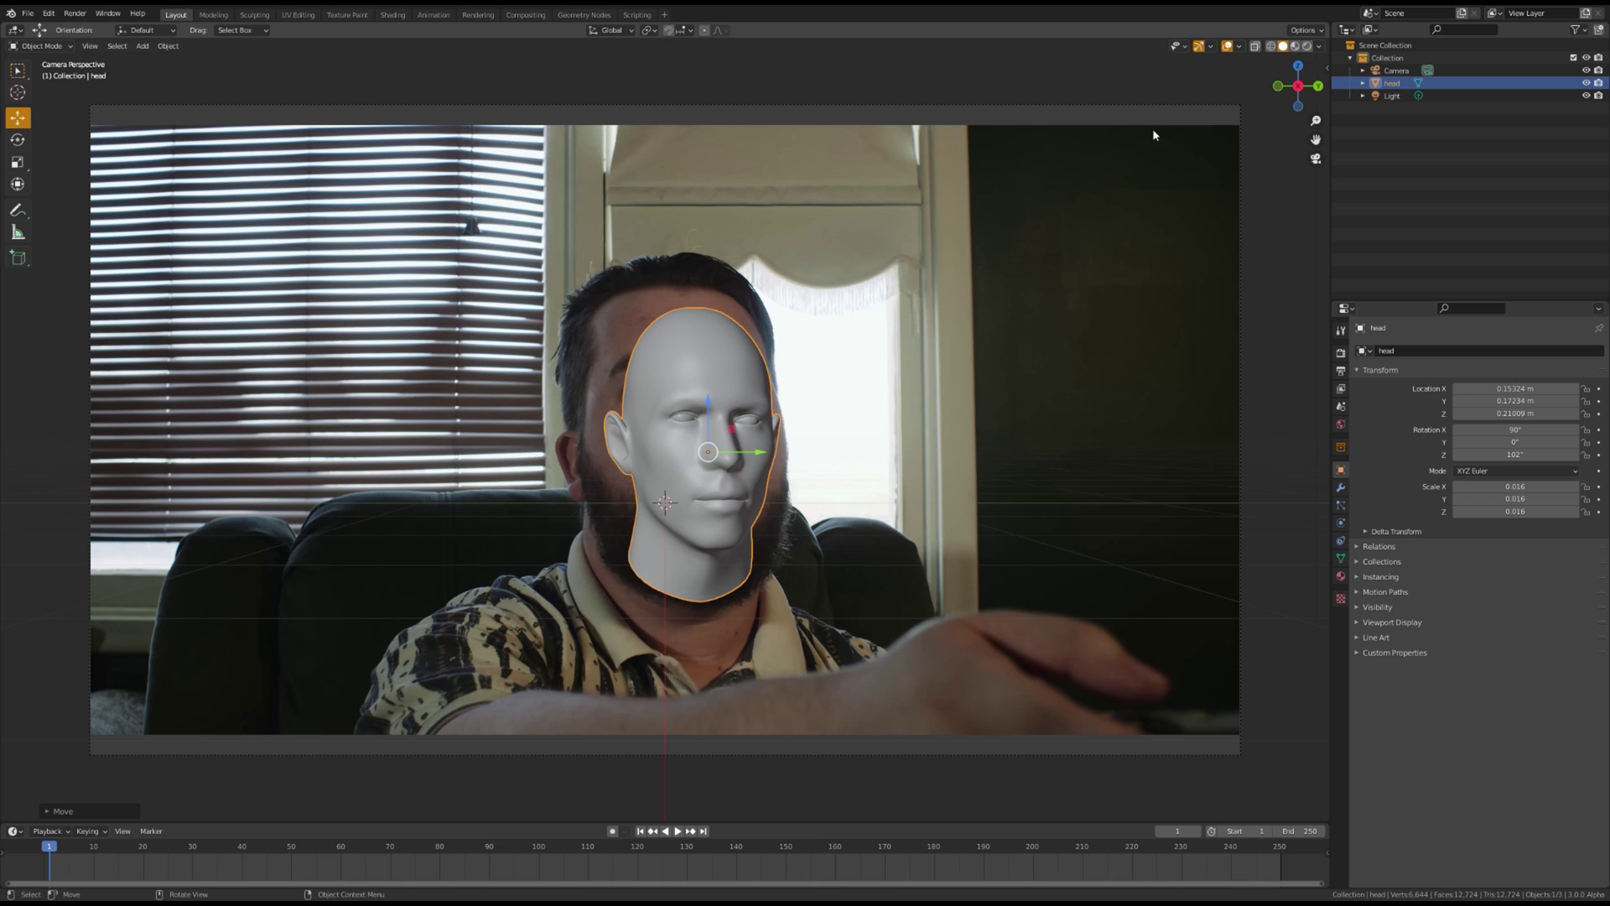
click(1255, 46)
- Tilt the head slightly, then enlarge and shift it to cover the man's face in the footage
key(shift+space)
key(r)
drag(747, 433, 745, 429)
key(s)
drag(714, 582, 715, 657)
key(g)
drag(712, 458, 691, 440)
- Fine-tune the head's scale to 0.021 and nudge it into line with the man's face
key(s)
drag(691, 560, 690, 541)
key(g)
drag(687, 435, 689, 431)
scroll(649, 543, up, 2)
scroll(649, 543, down, 1)
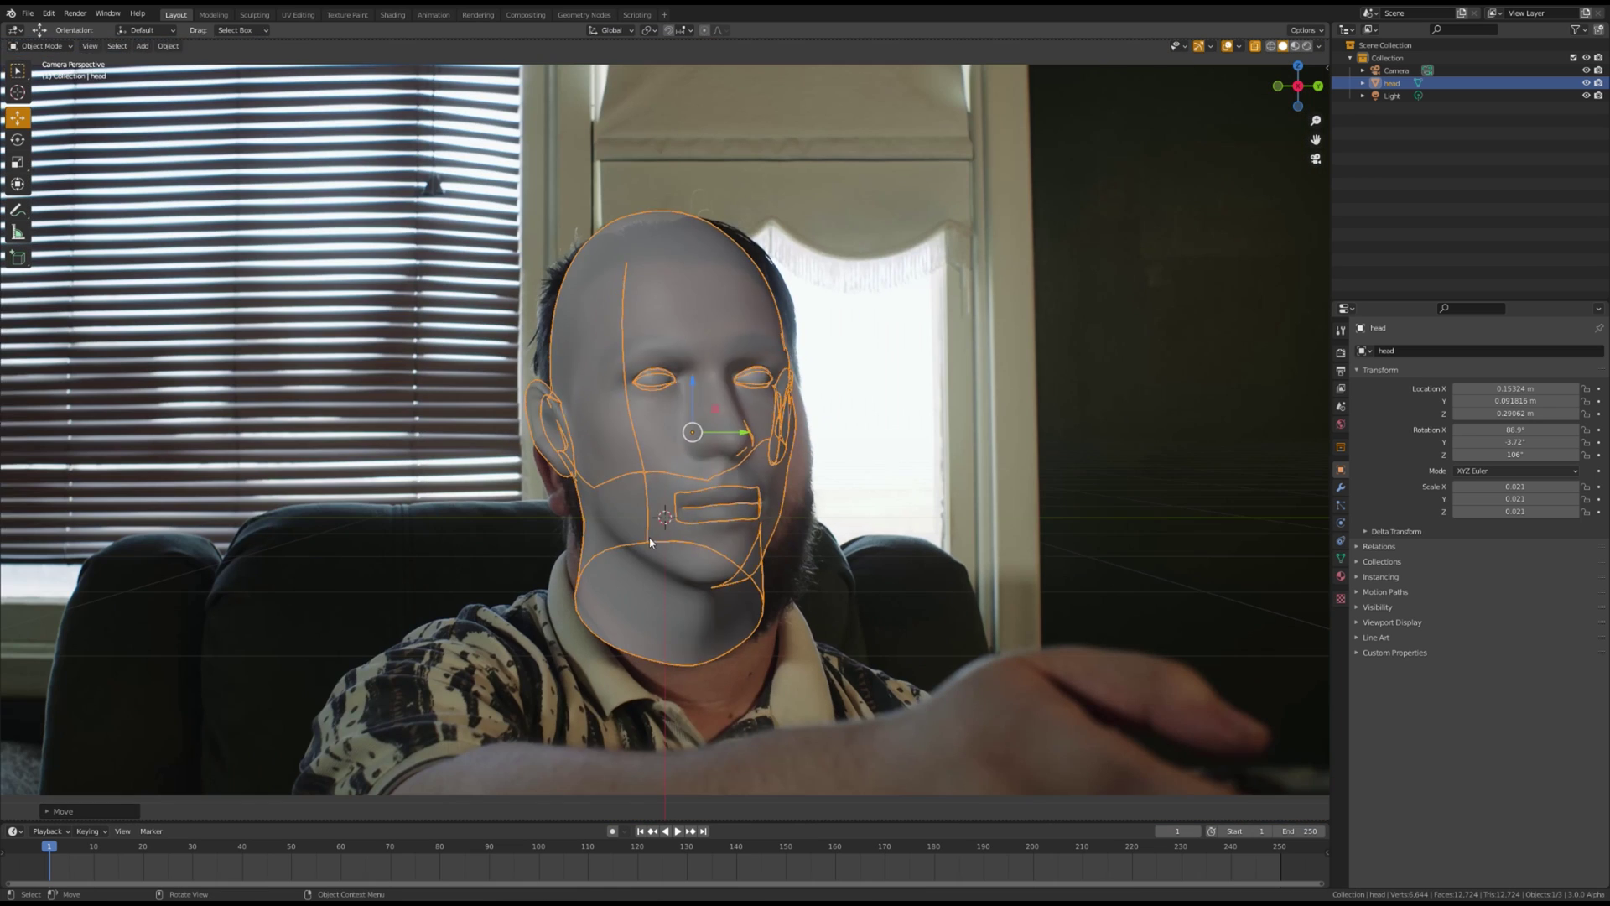
- Apply the head's location, rotation and scale transforms
key(Tab)
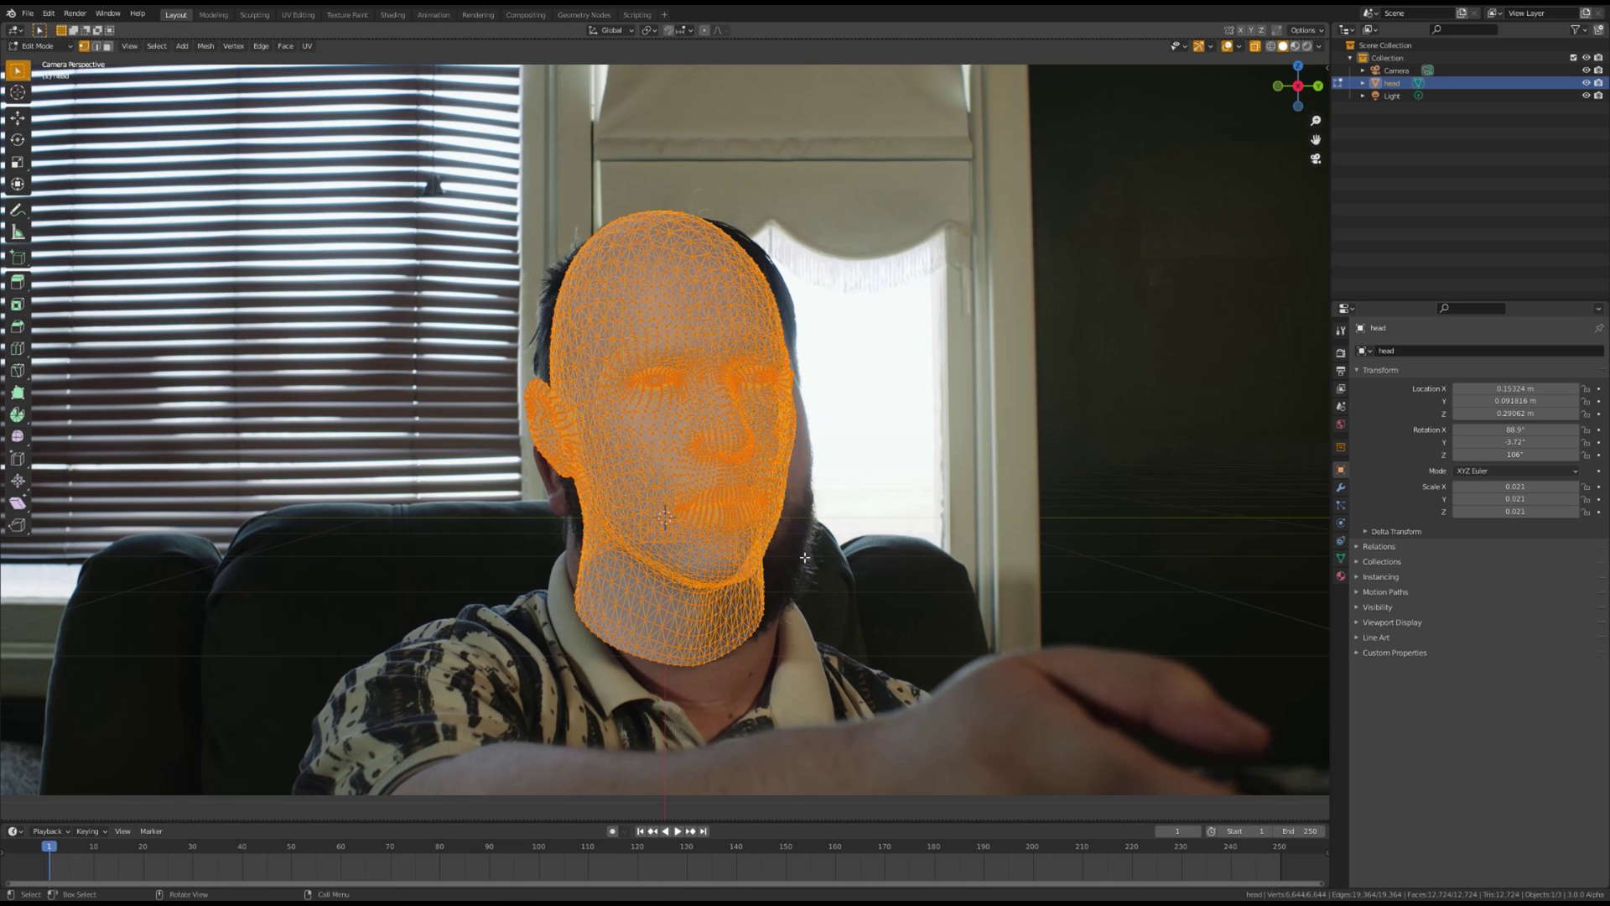
key(Tab)
right_click(642, 285)
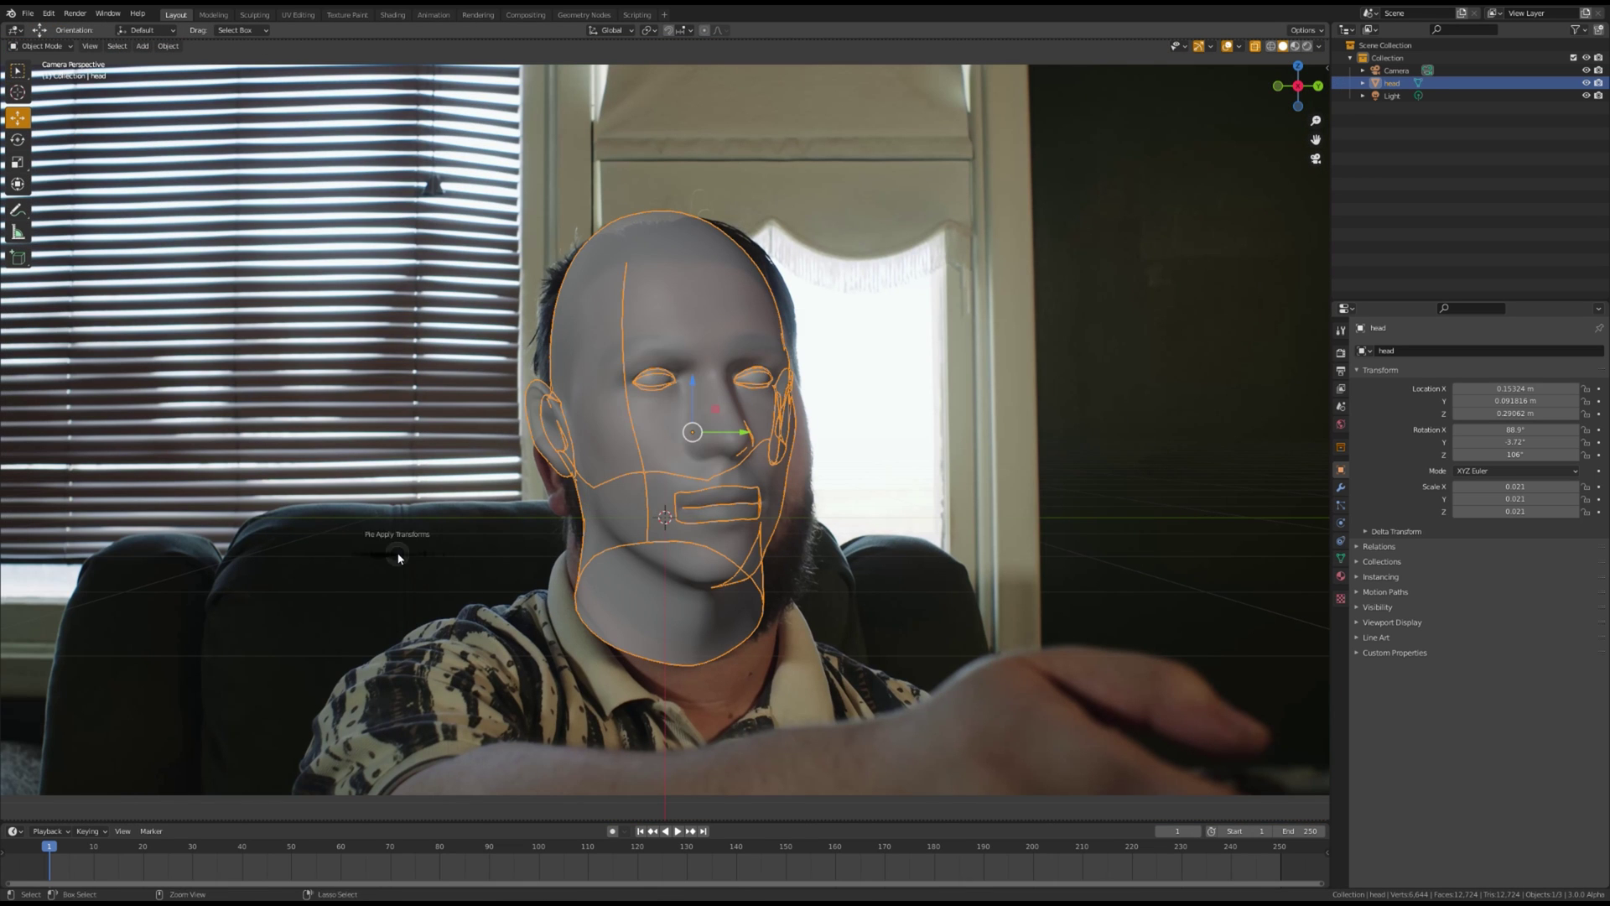
key(ctrl+a)
click(458, 507)
key(ctrl+a)
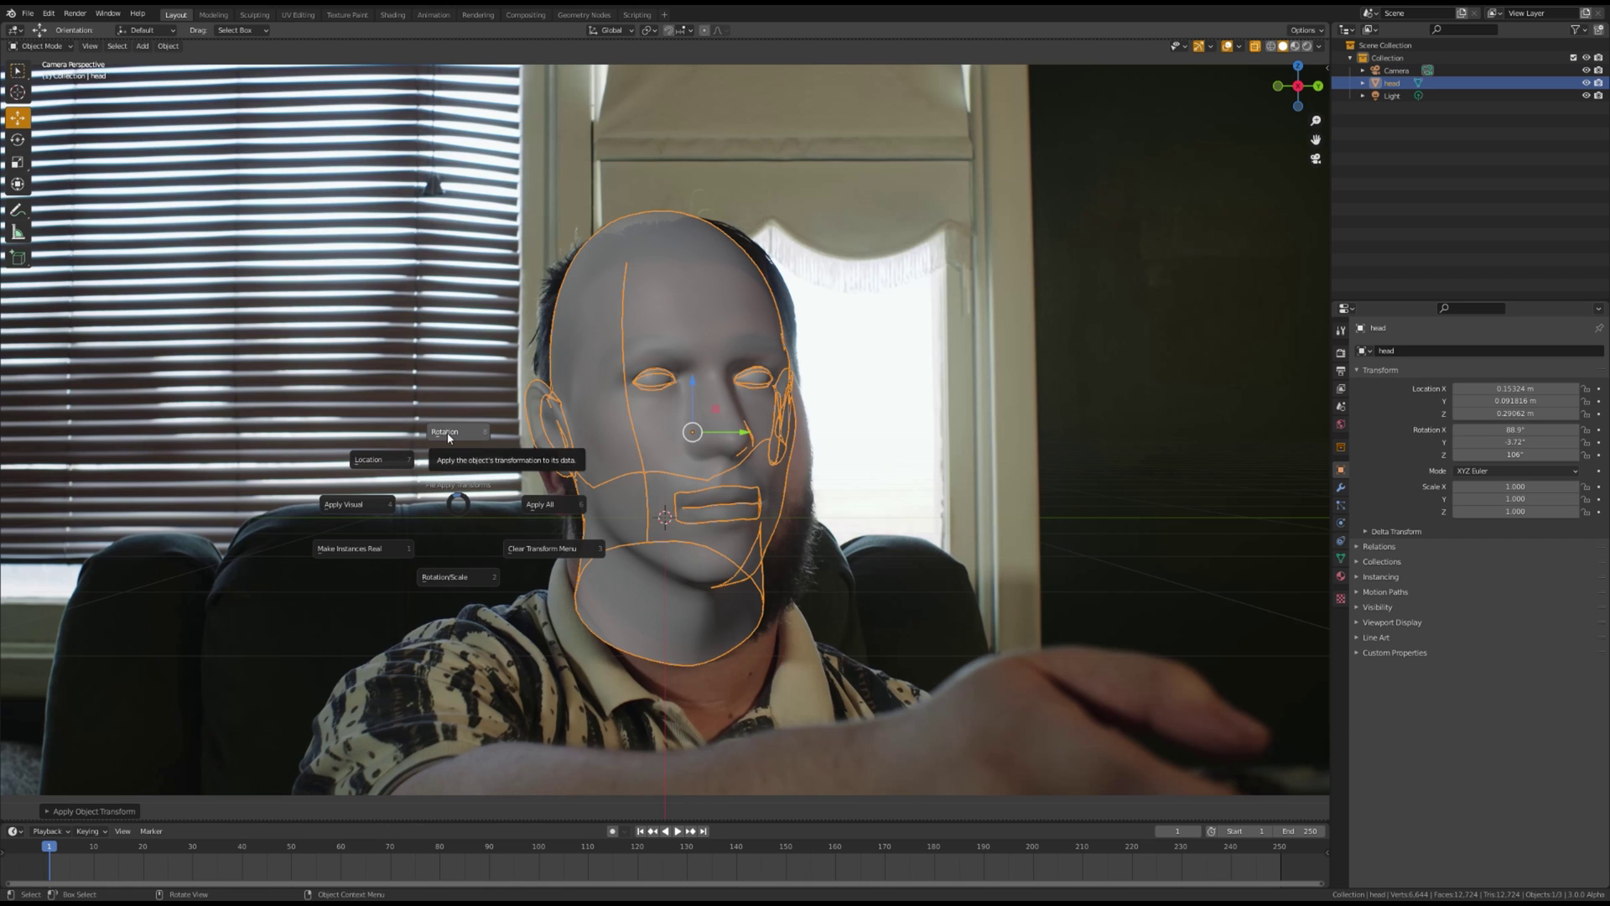
click(445, 433)
key(ctrl+a)
click(319, 408)
- Open the head mesh for editing in the camera view with proportional editing on and no vertices selected
key(alt+a)
click(696, 537)
middle_drag(697, 538, 944, 626)
key(KP_0)
scroll(662, 438, up, 8)
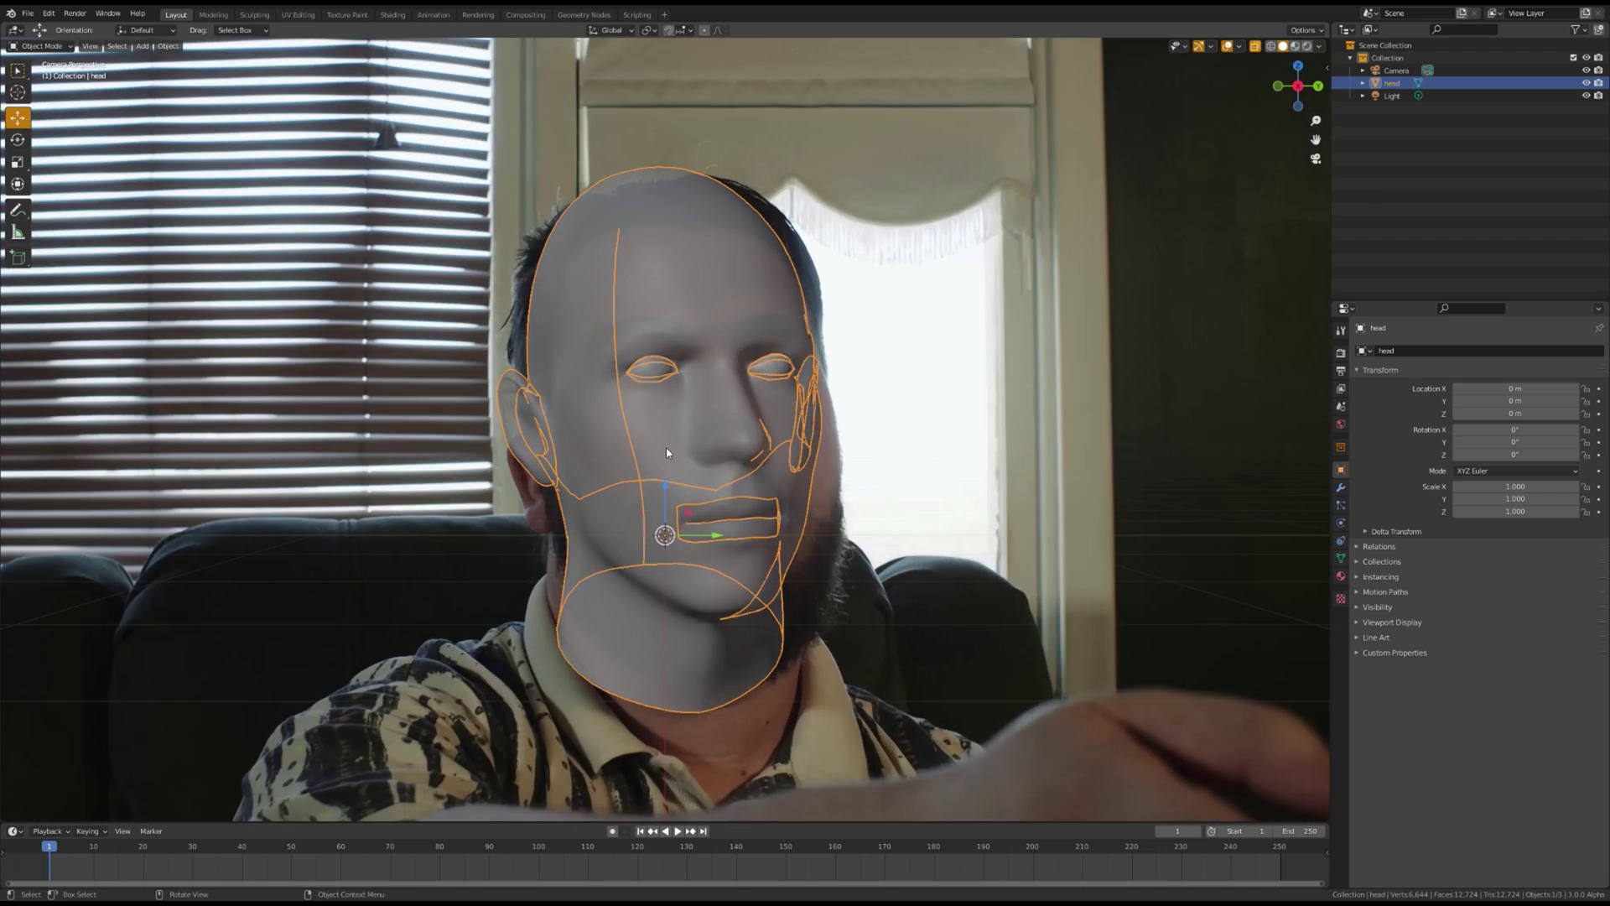
key(Tab)
key(Home)
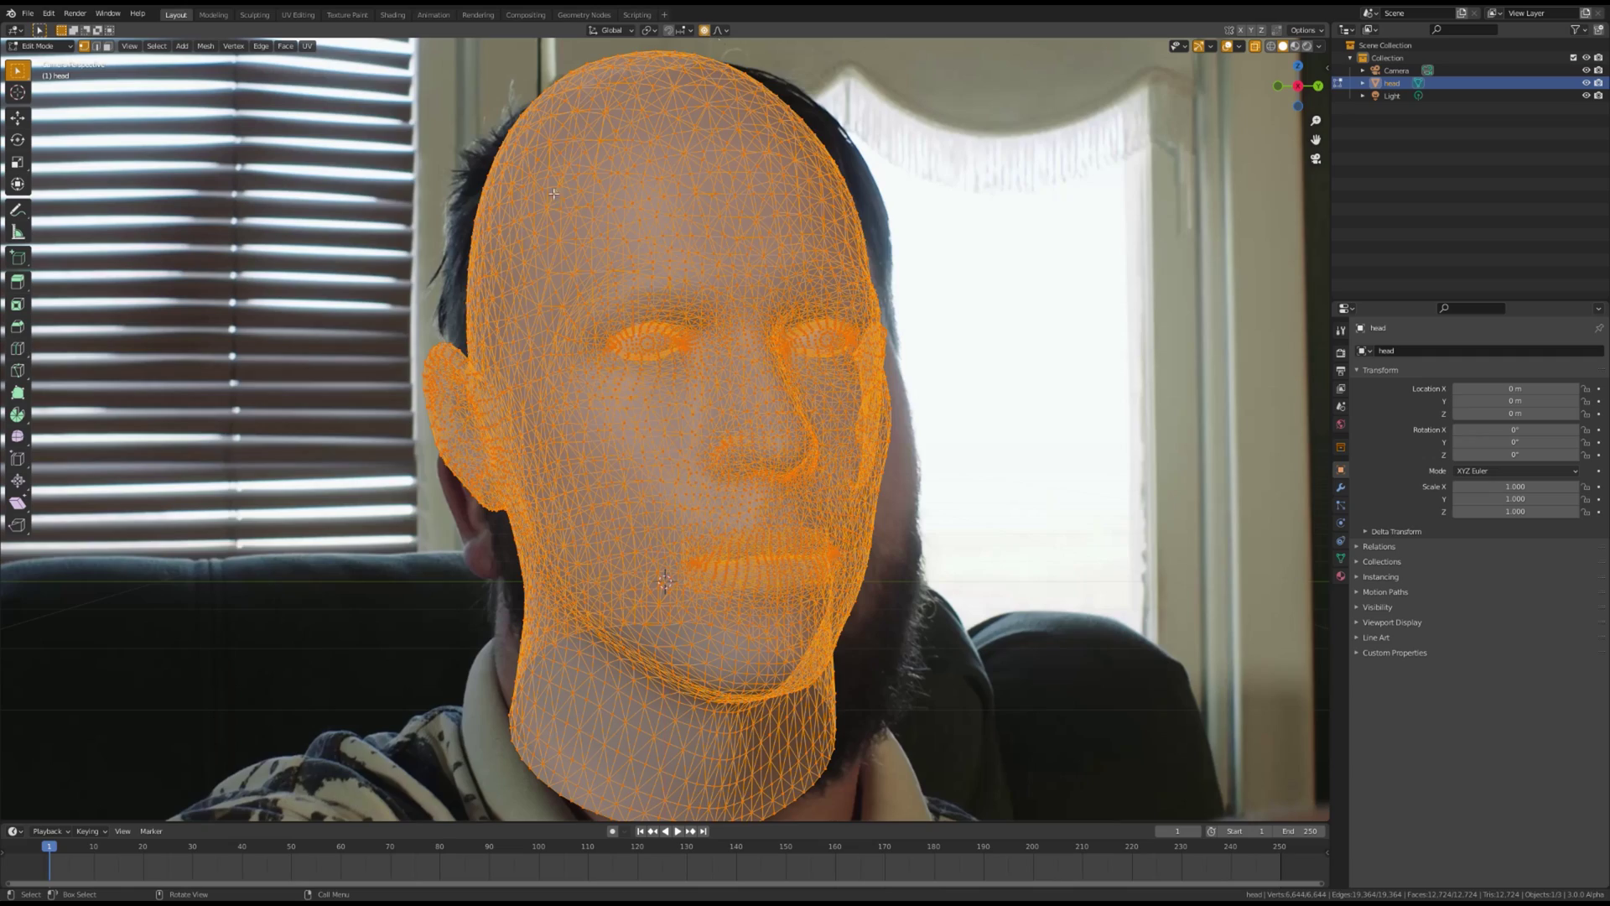
click(396, 392)
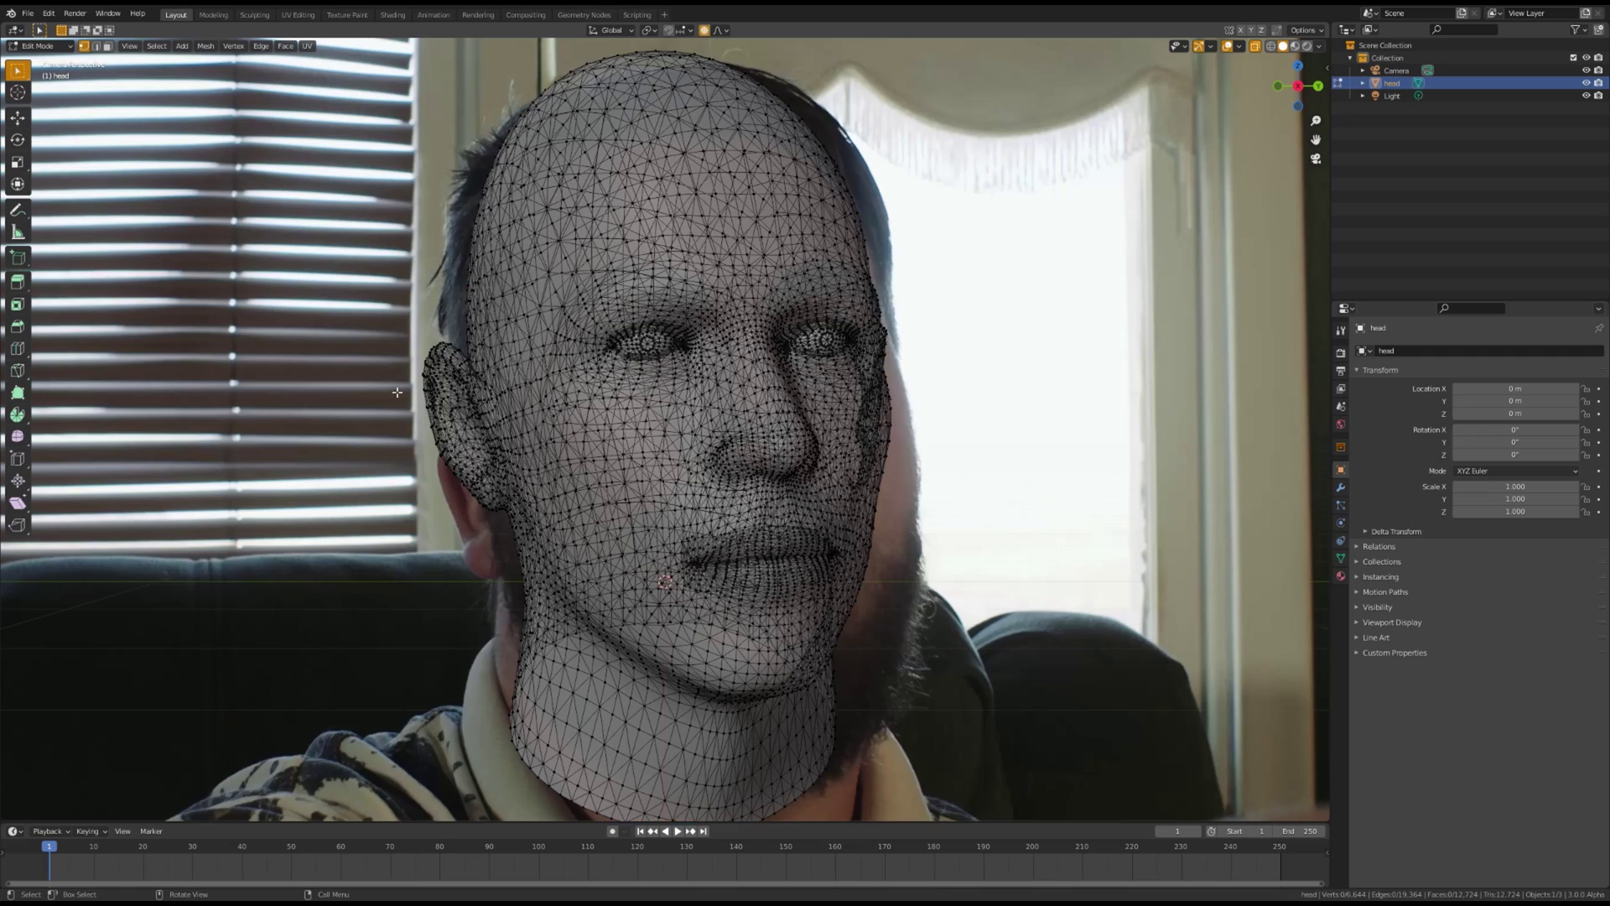
- Pull the near ear downward and adjust the far ear and far cheek edge to follow the man's head, using proportional editing
key(shift+space)
key(g)
click(461, 467)
drag(461, 467, 464, 532)
click(884, 410)
drag(884, 410, 901, 428)
click(901, 545)
mouse_move(908, 552)
mouse_down()
mouse_move(921, 566)
mouse_move(903, 559)
mouse_up()
- Raise both eyes of the mesh toward the man's eyes and readjust the near ear and its lobe
click(656, 384)
drag(656, 384, 646, 335)
click(842, 345)
drag(842, 345, 835, 337)
click(474, 558)
drag(477, 563, 480, 543)
click(431, 474)
drag(431, 475, 458, 483)
- Adjust the crown of the head mesh and align both eyes with the man's eyes in the footage
middle_drag(688, 537, 740, 557)
scroll(741, 557, up, 1)
click(662, 246)
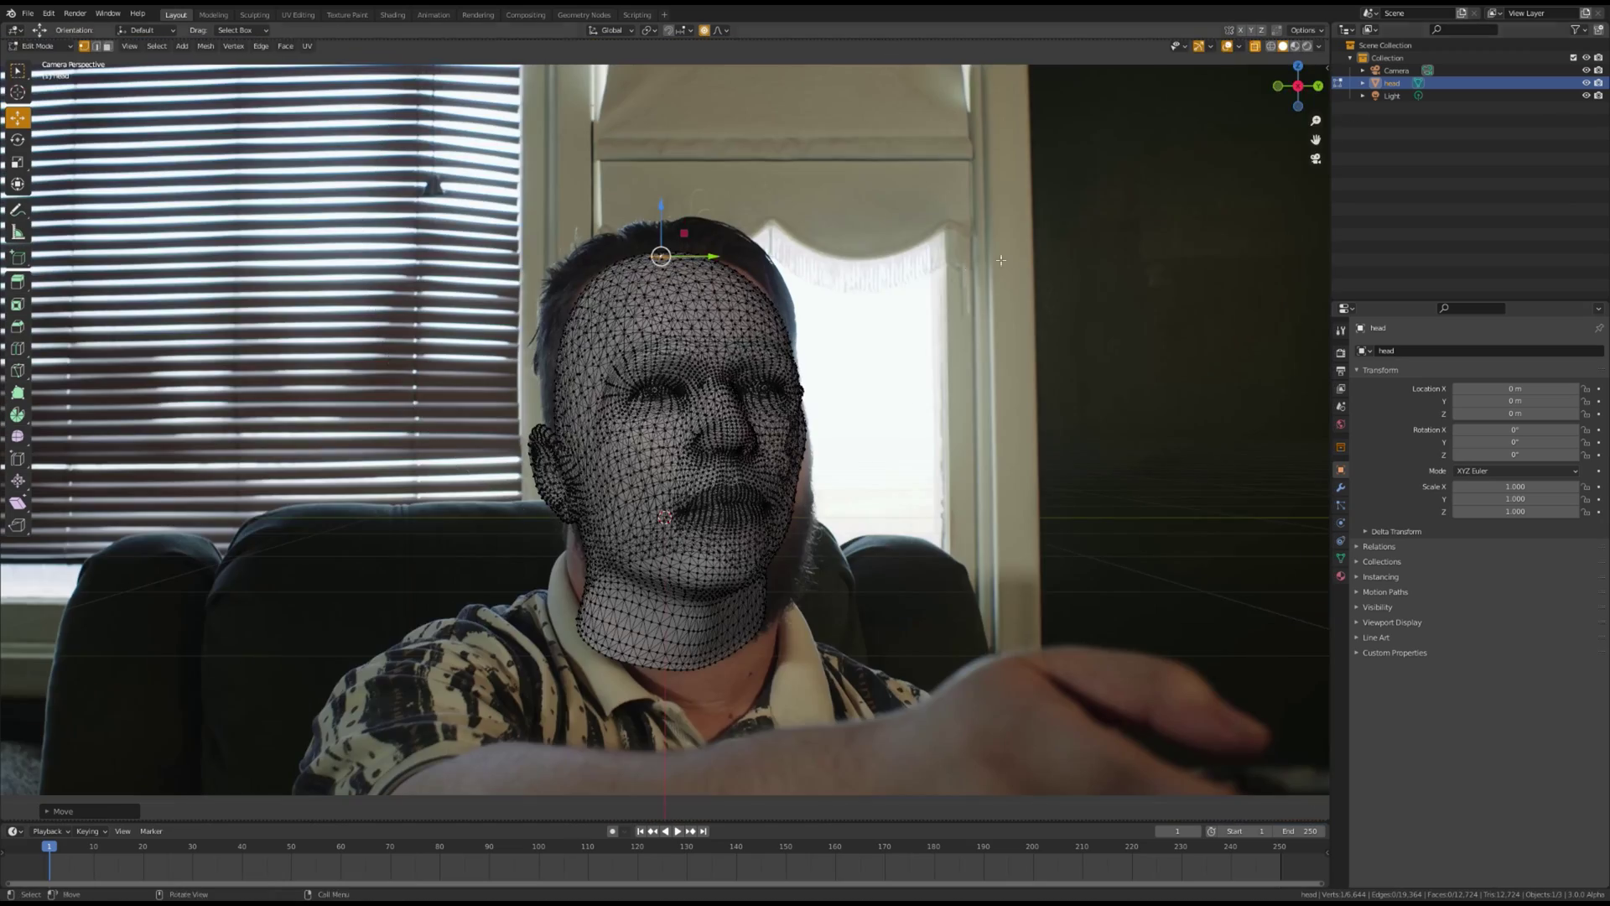
scroll(658, 335, up, 6)
click(641, 334)
drag(640, 334, 631, 296)
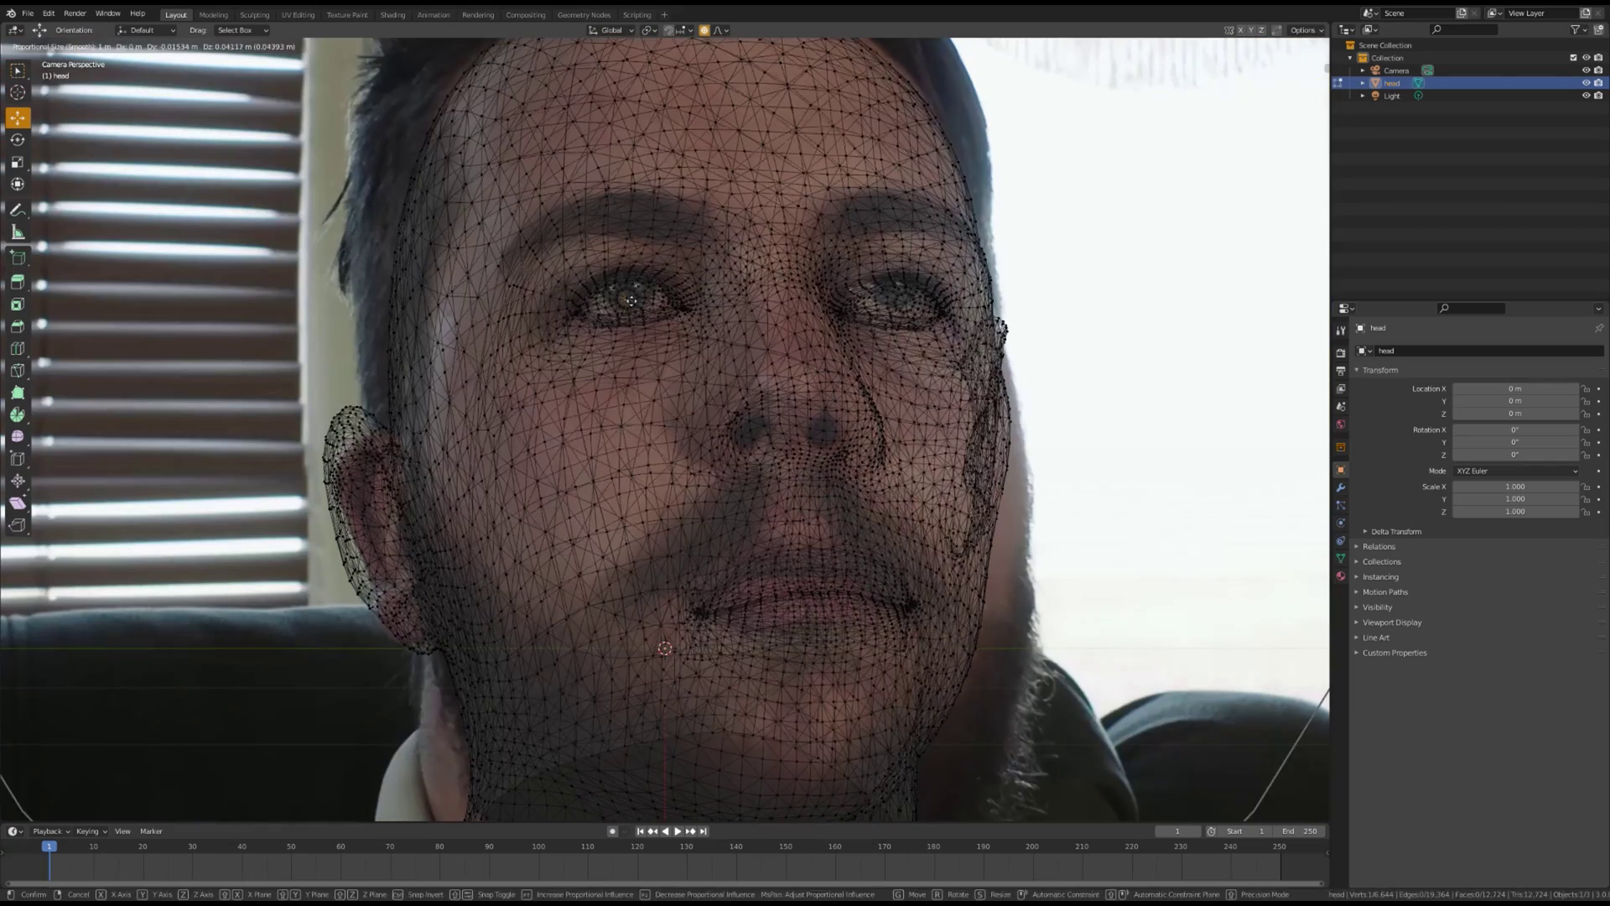
click(905, 299)
drag(905, 299, 897, 291)
- Fit the upper and lower parts of the near ear and the far jaw edge to the man's outline
click(349, 412)
scroll(359, 428, up, 16)
drag(349, 413, 366, 436)
click(355, 549)
drag(354, 548, 353, 571)
click(362, 575)
click(984, 568)
scroll(994, 577, down, 10)
drag(985, 568, 1010, 597)
scroll(926, 582, down, 4)
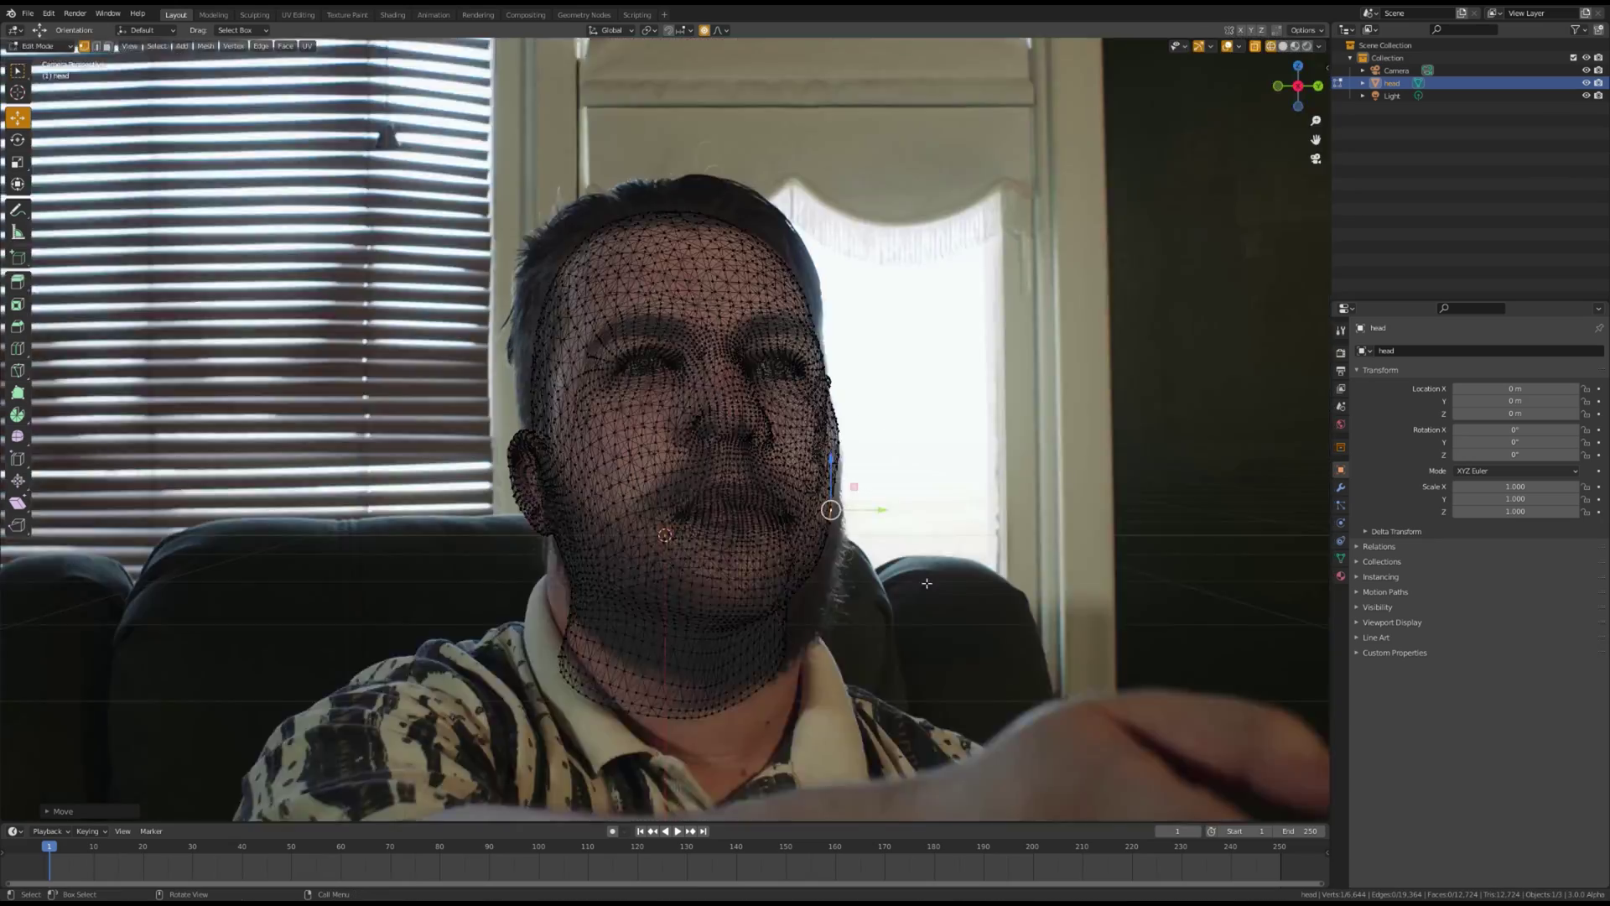
- Shift the bridge of the mesh's nose to line up with the man's nose
scroll(926, 582, up, 3)
click(847, 356)
key(g)
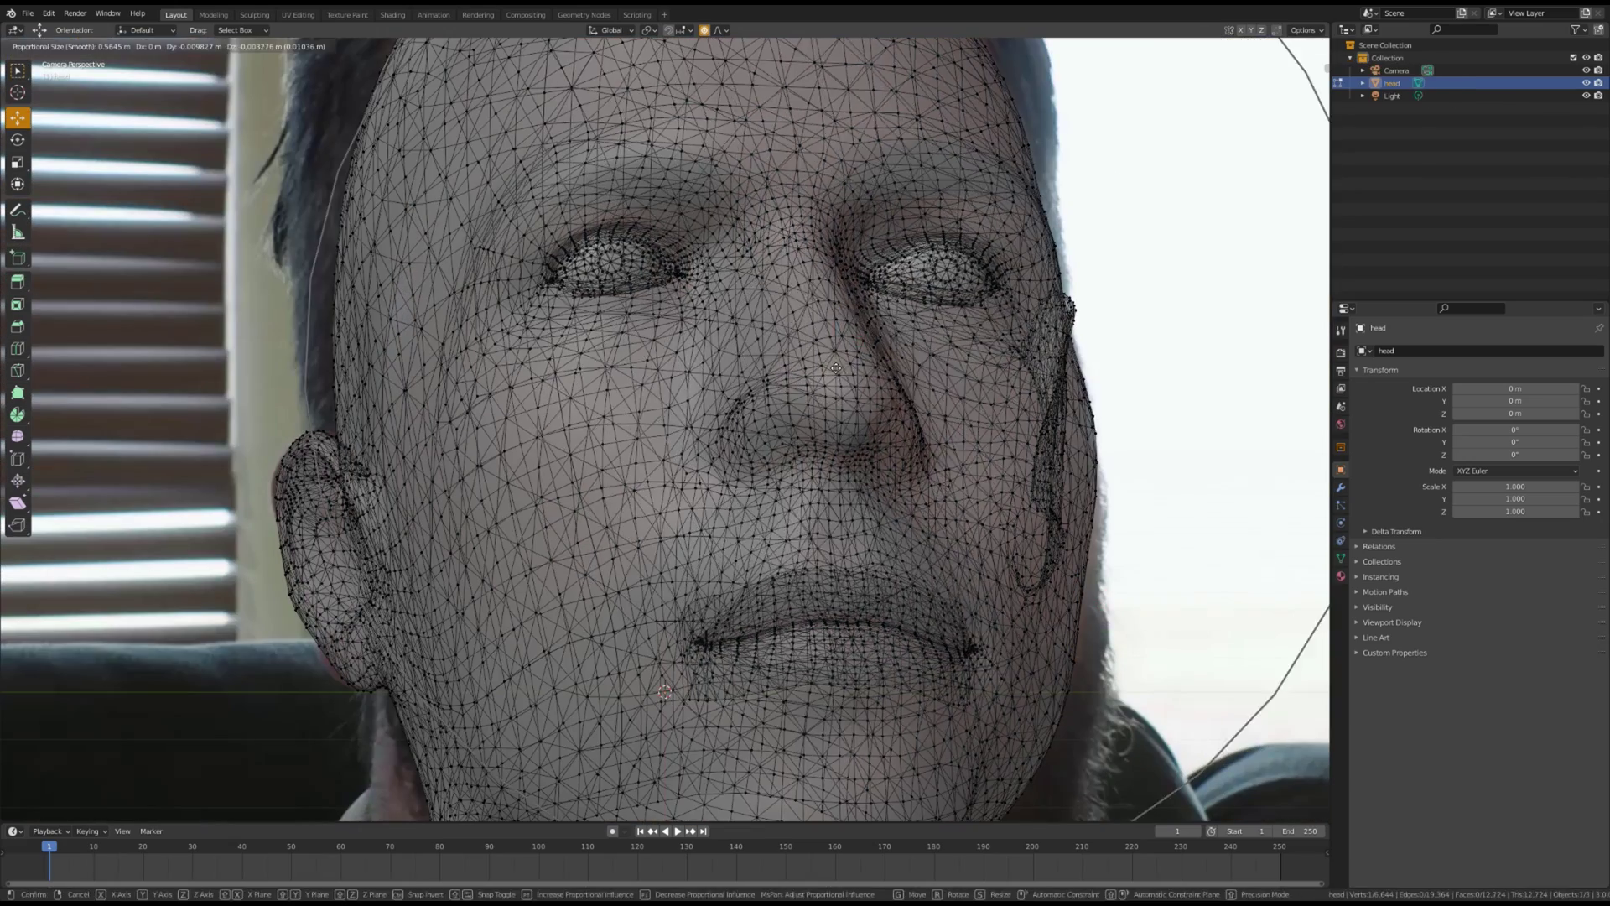
click(841, 366)
scroll(841, 366, up, 1)
scroll(830, 374, down, 3)
key(g)
scroll(787, 393, up, 18)
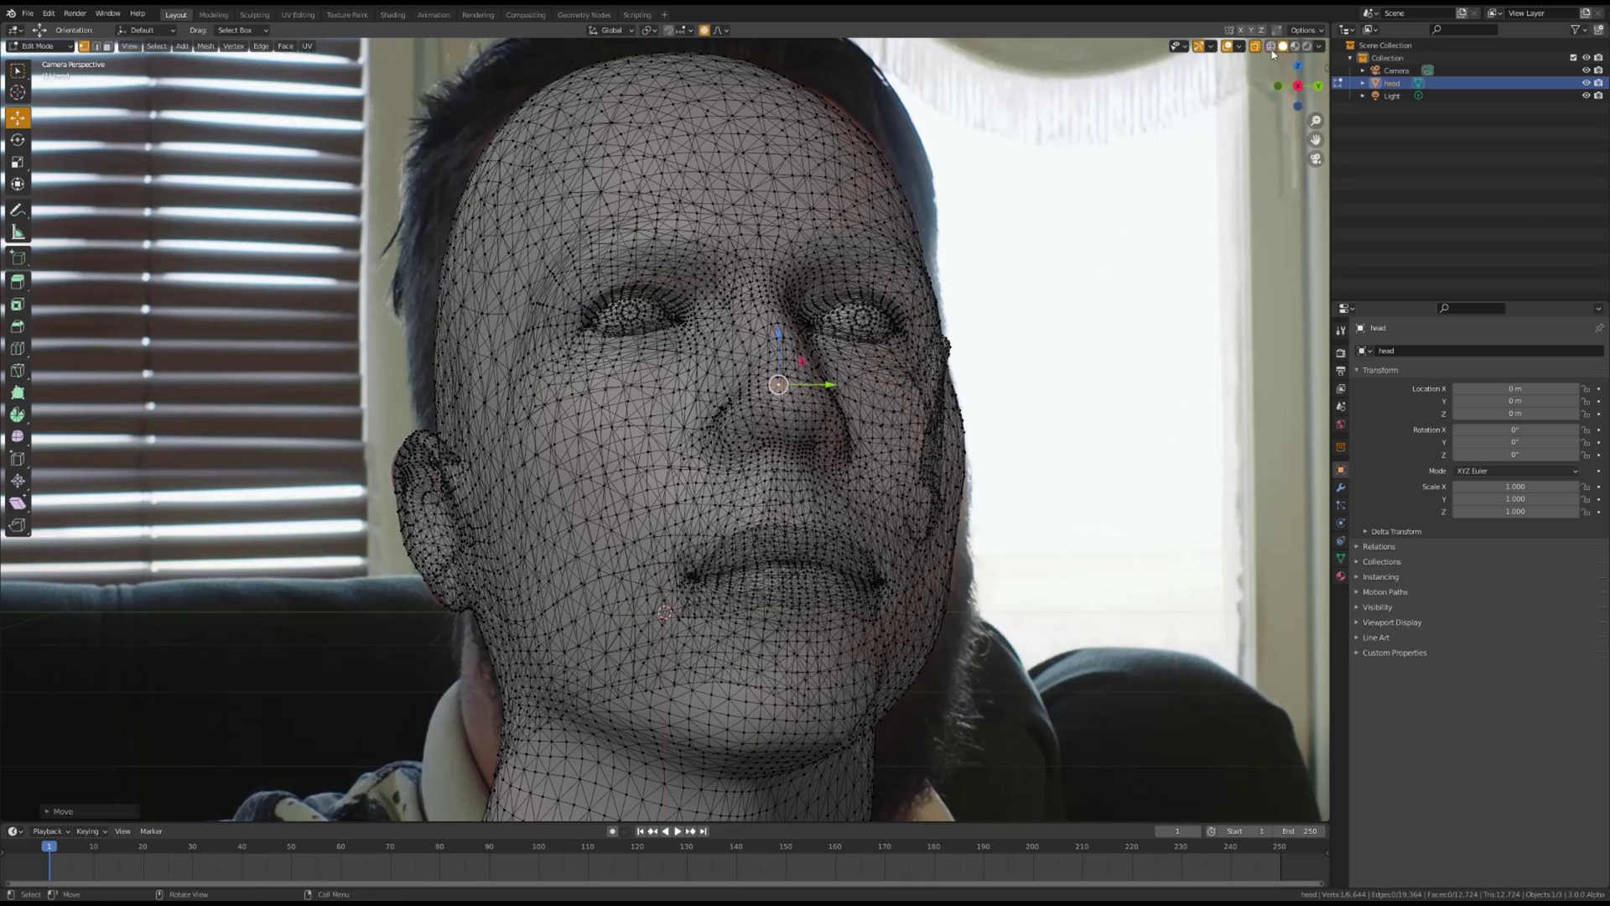
click(767, 391)
- Switch the viewport to wireframe shading and refine the nose's placement with a smaller proportional influence
click(1270, 46)
scroll(944, 323, up, 6)
key(g)
scroll(930, 322, down, 8)
click(877, 323)
click(895, 173)
key(g)
scroll(894, 174, up, 1)
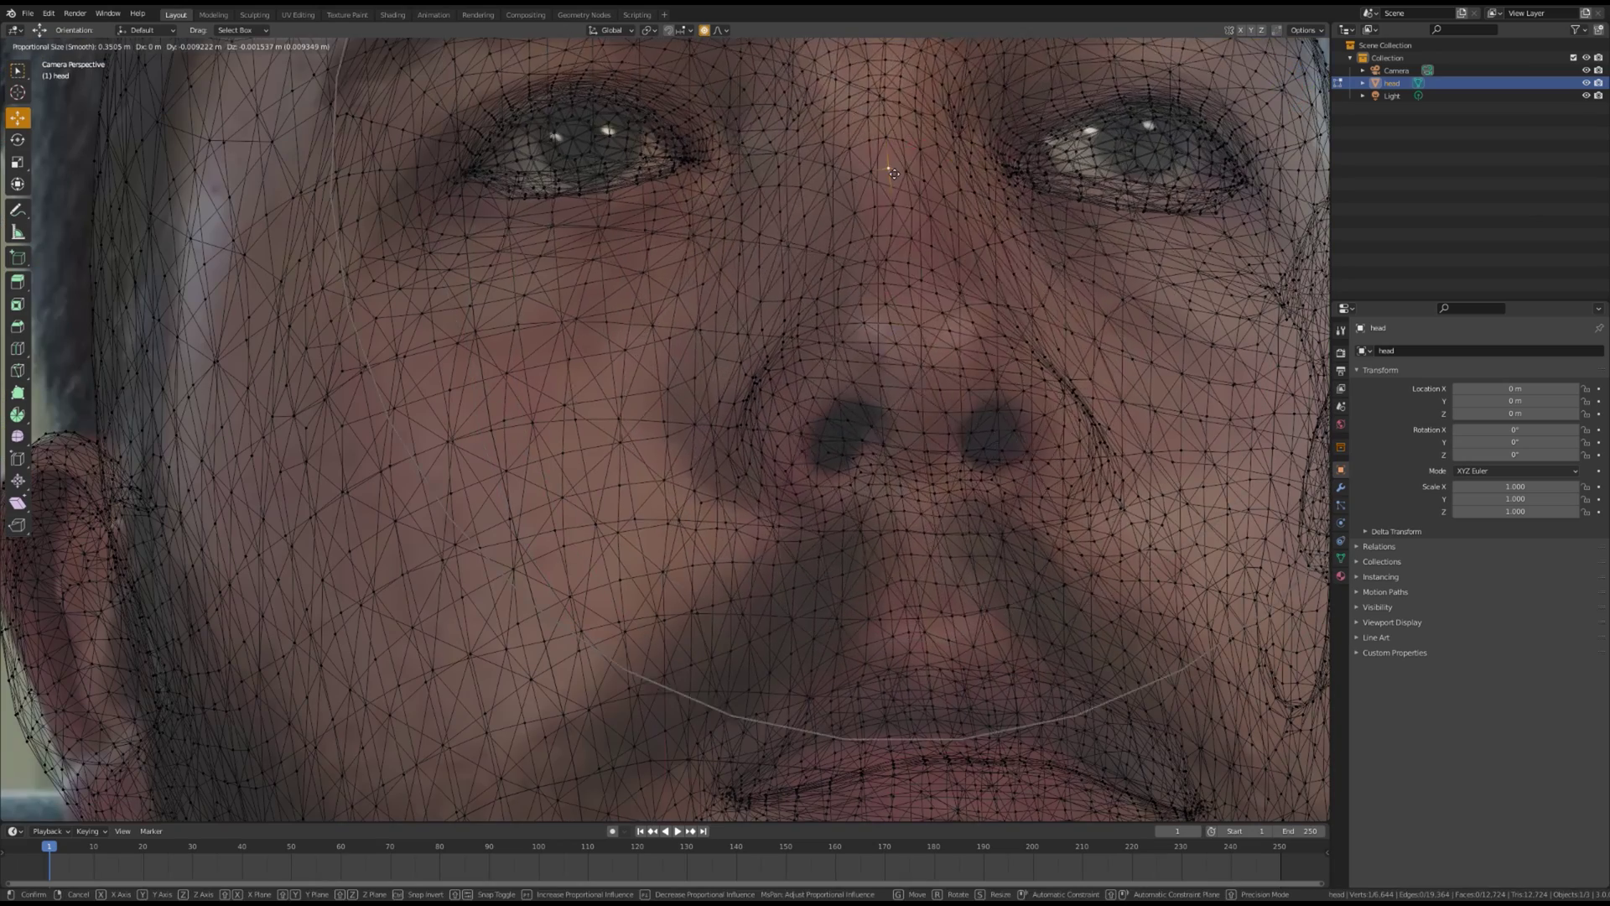
click(894, 173)
- Rotate and move the far eye's vertices to match the man's eye in the footage
scroll(894, 180, down, 3)
click(950, 267)
key(r)
scroll(957, 226, up, 10)
click(955, 256)
key(g)
click(950, 268)
scroll(834, 427, down, 8)
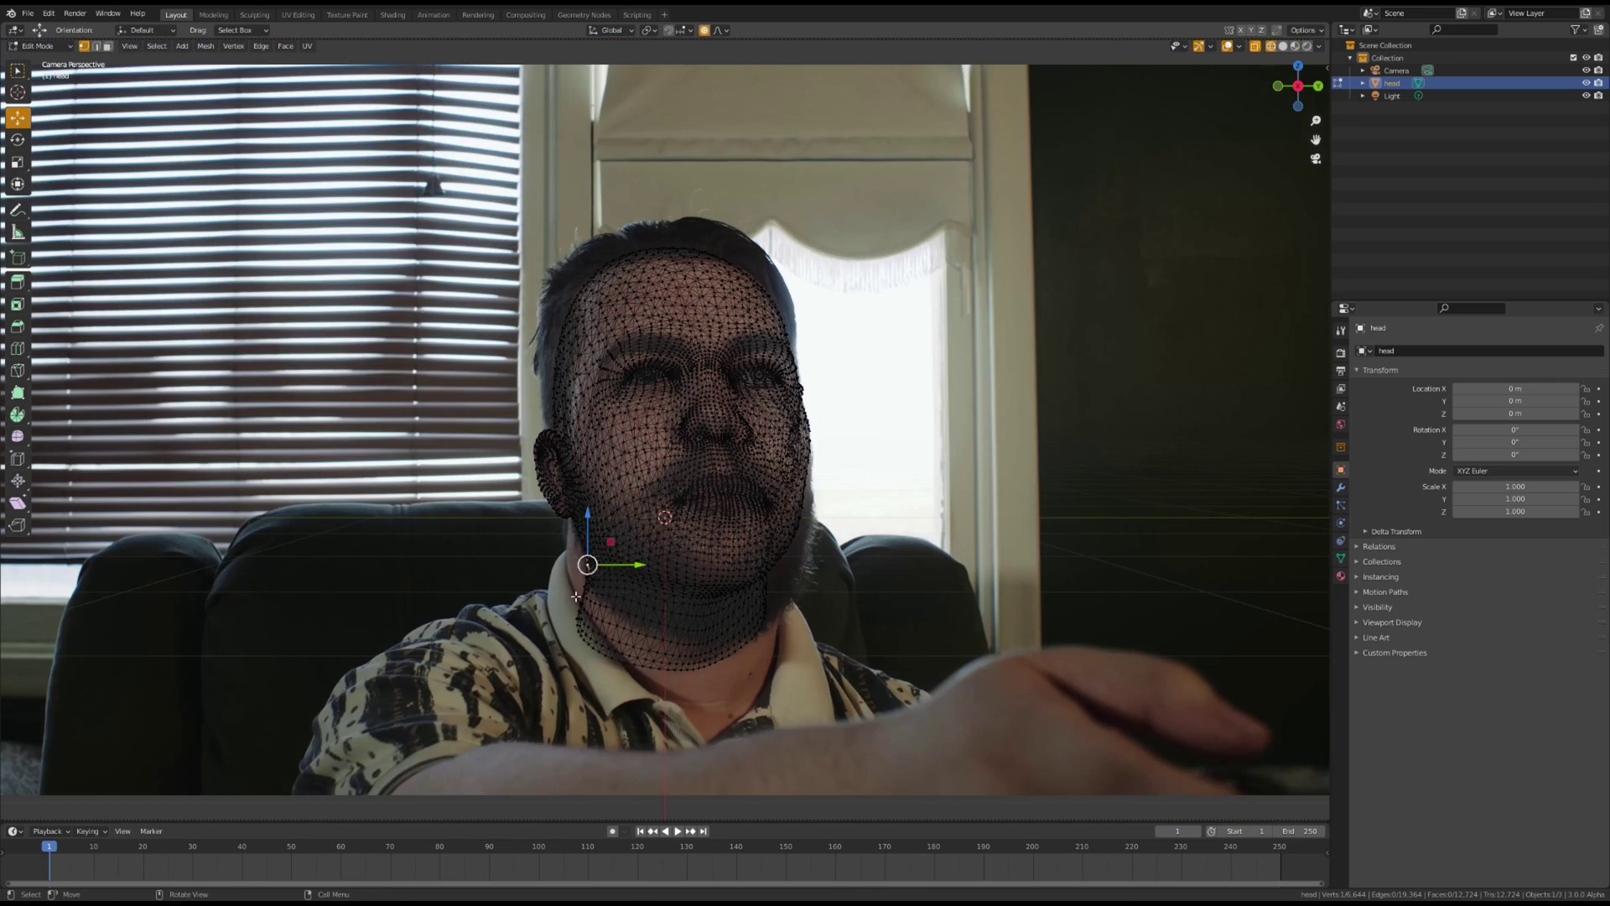
- Reshape the near side of the neck mesh to follow the man's neck
click(572, 594)
scroll(572, 595, up, 5)
scroll(571, 593, down, 3)
key(g)
scroll(575, 721, down, 2)
click(579, 769)
- Adjust the lower edge of the neck mesh to meet the man's shirt collar
alt+click(579, 757)
key(g)
click(679, 698)
key(g)
click(683, 691)
click(806, 695)
middle_drag(822, 694, 765, 682)
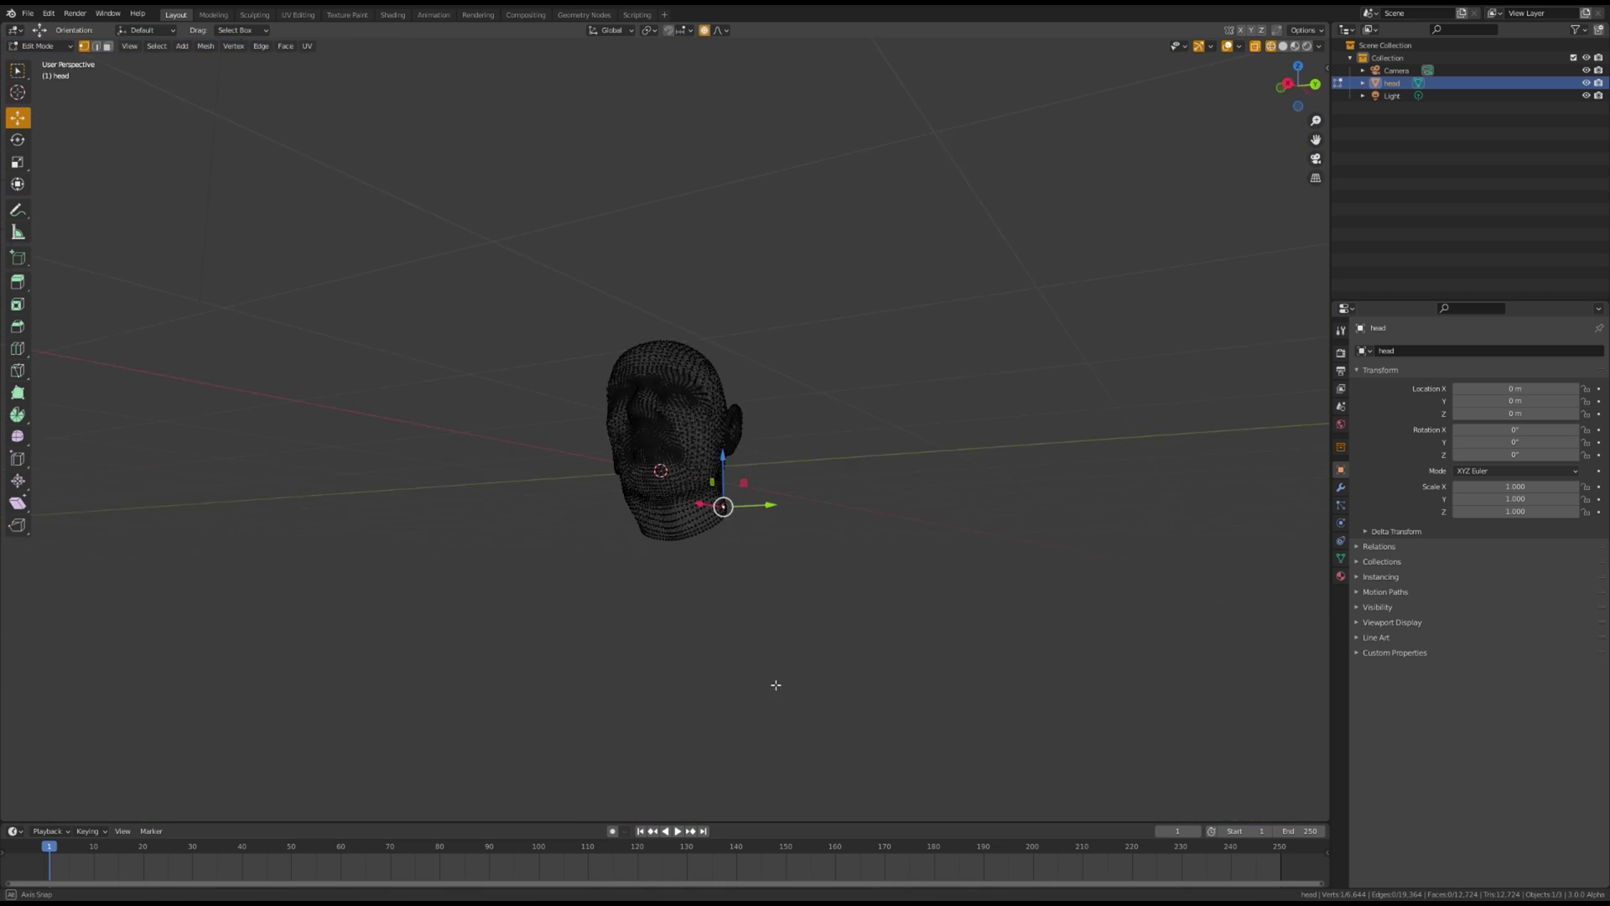
- Add a single-bone armature and move it inside the head
mouse_move(830, 563)
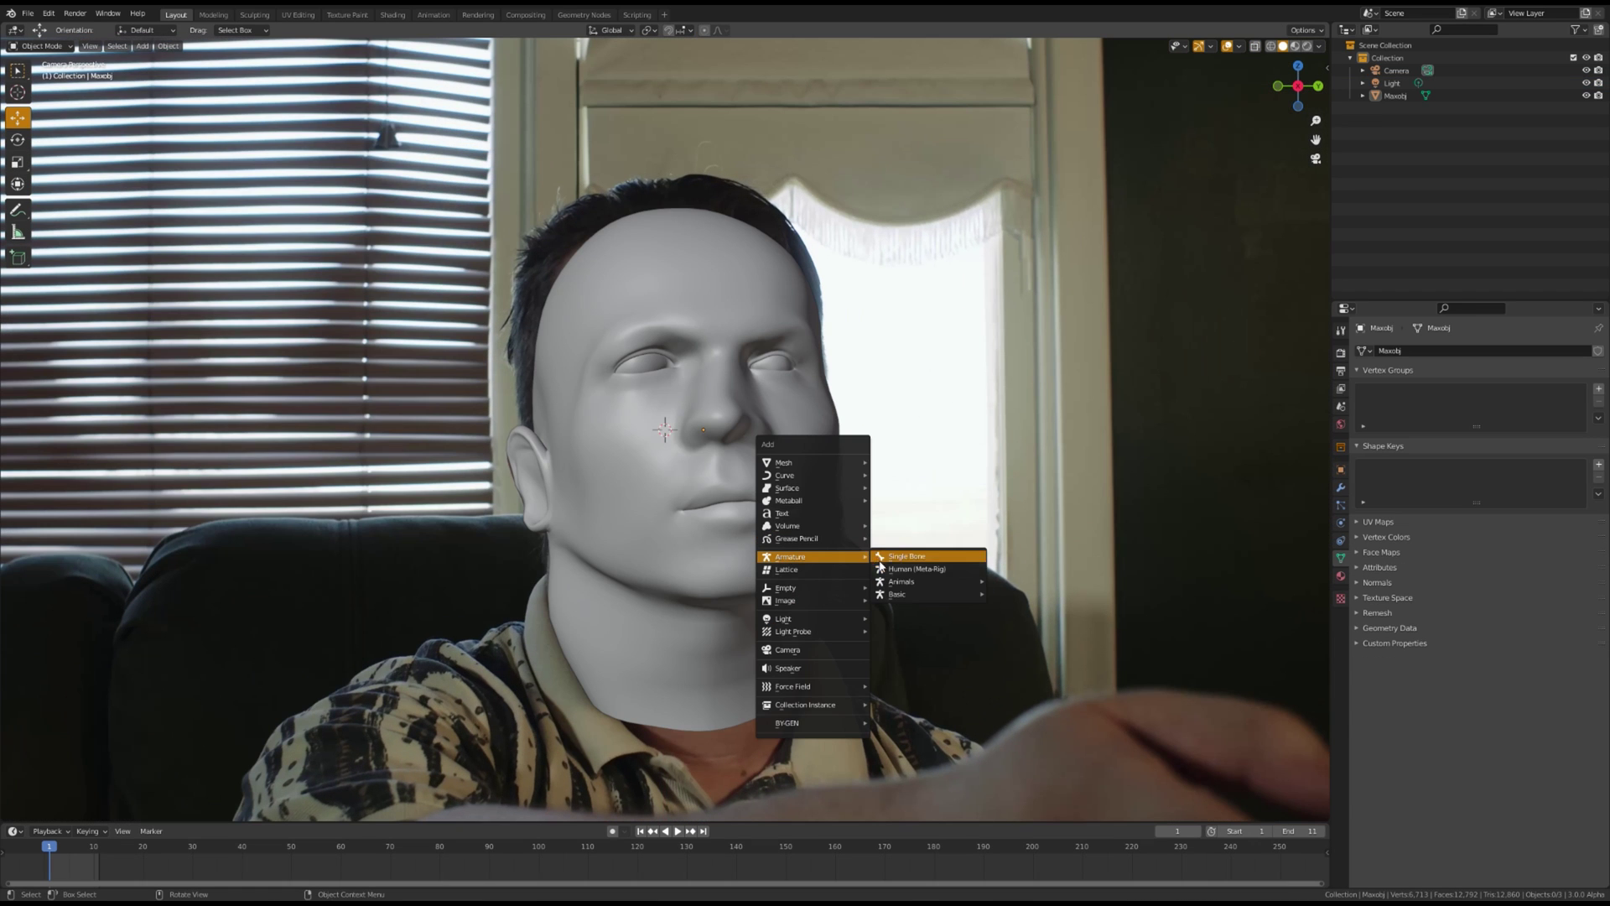
click(904, 556)
key(KP_1)
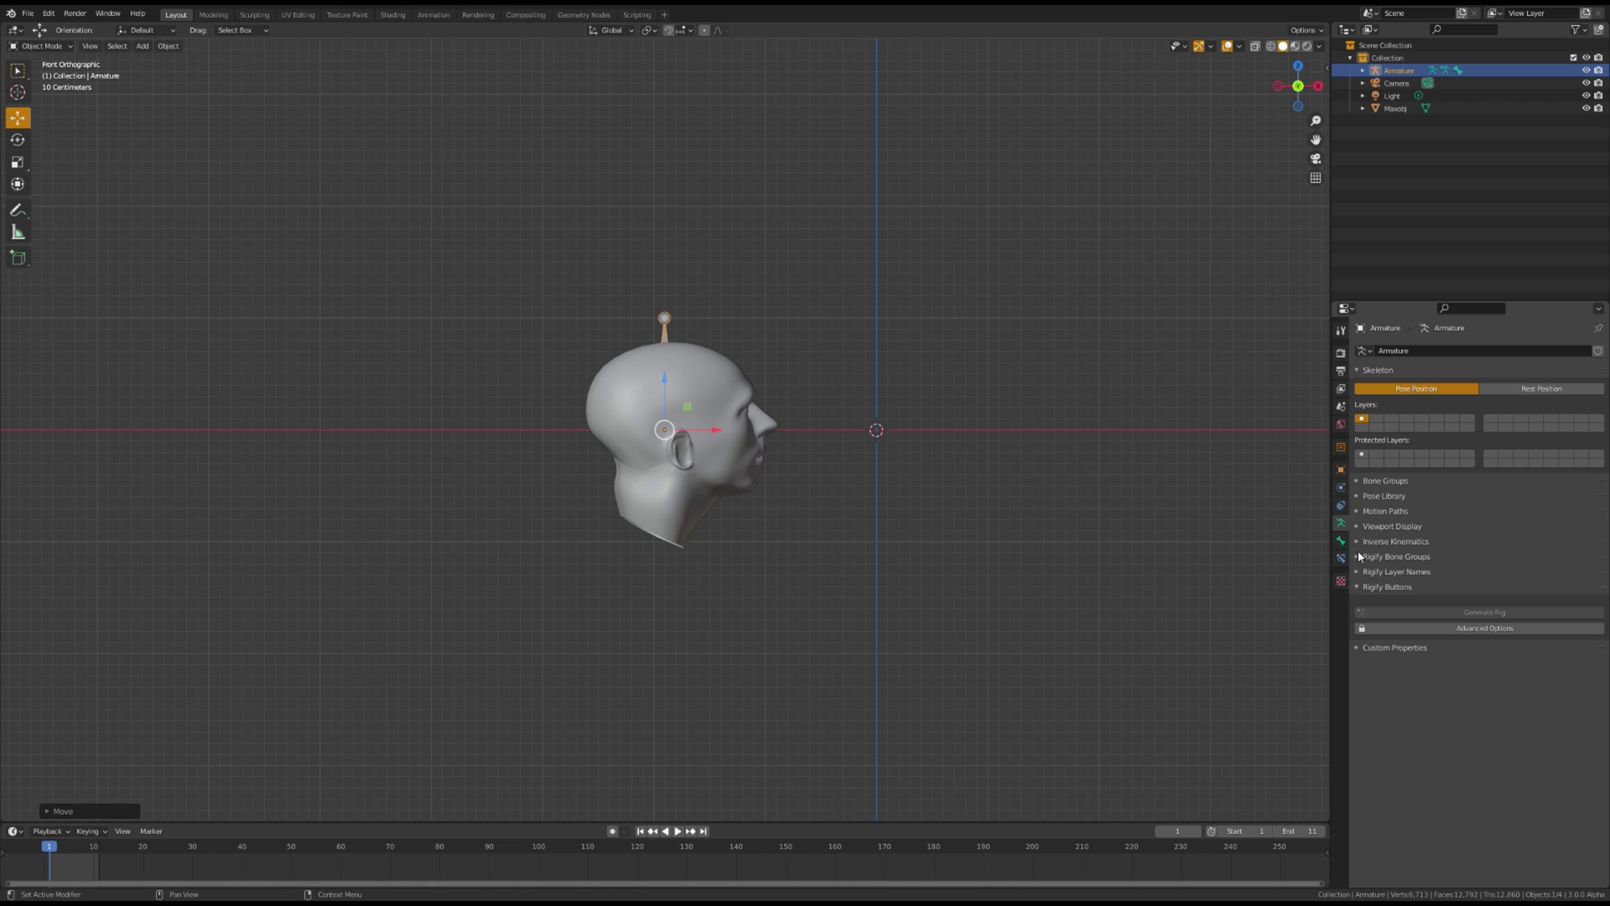
- Display the armature in front of the head mesh and reposition its bone from the neck's base up into the head
click(1359, 527)
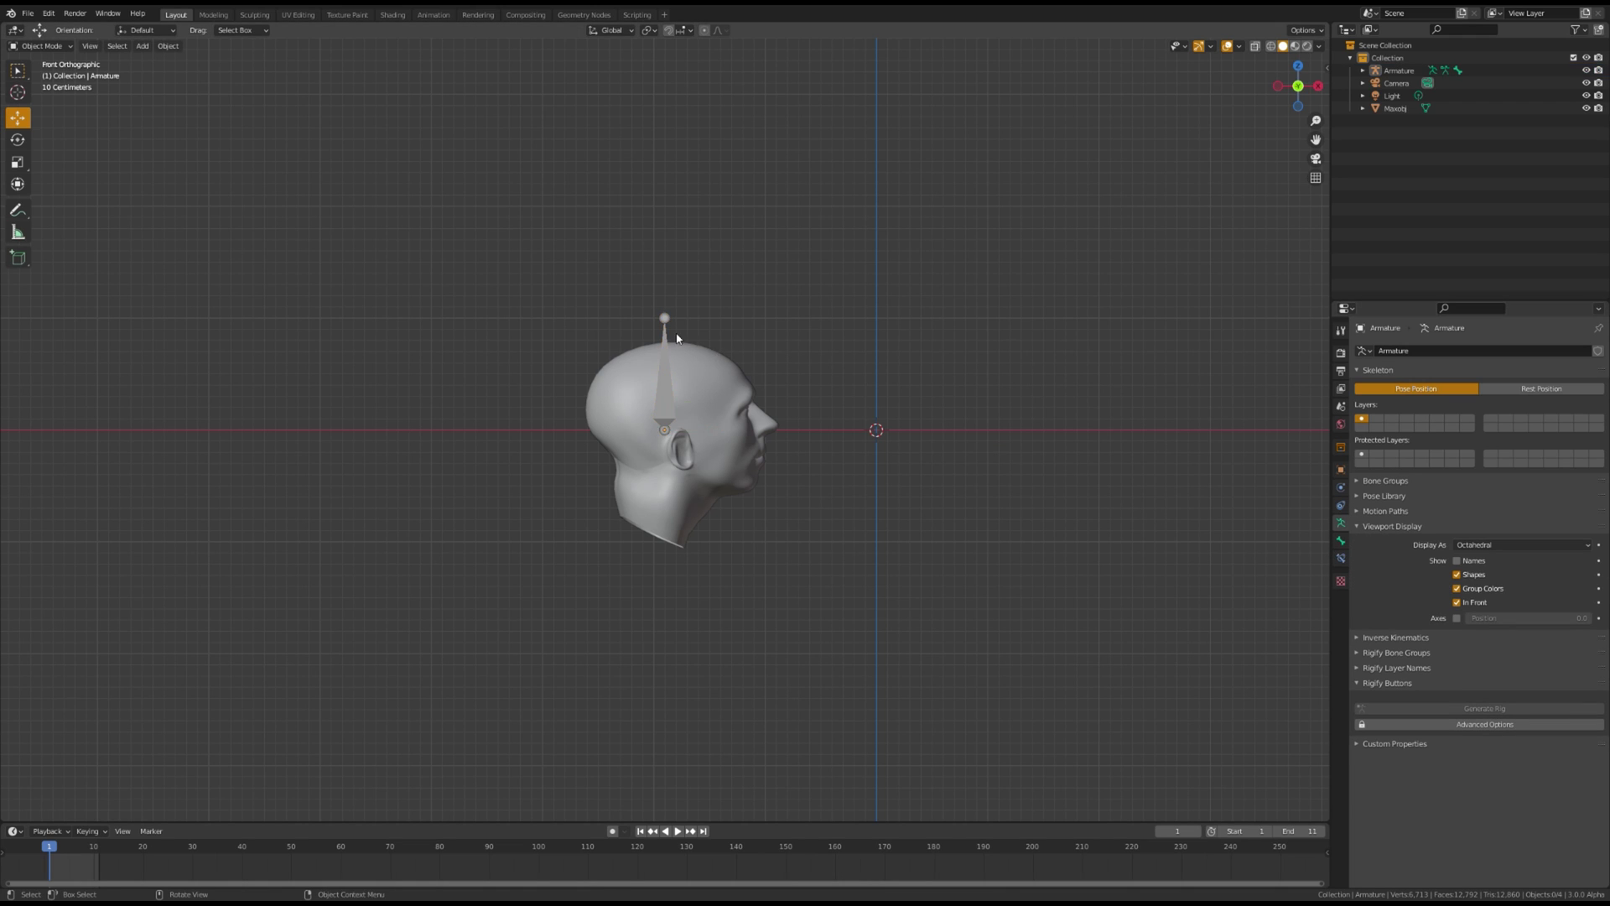
drag(666, 402, 710, 543)
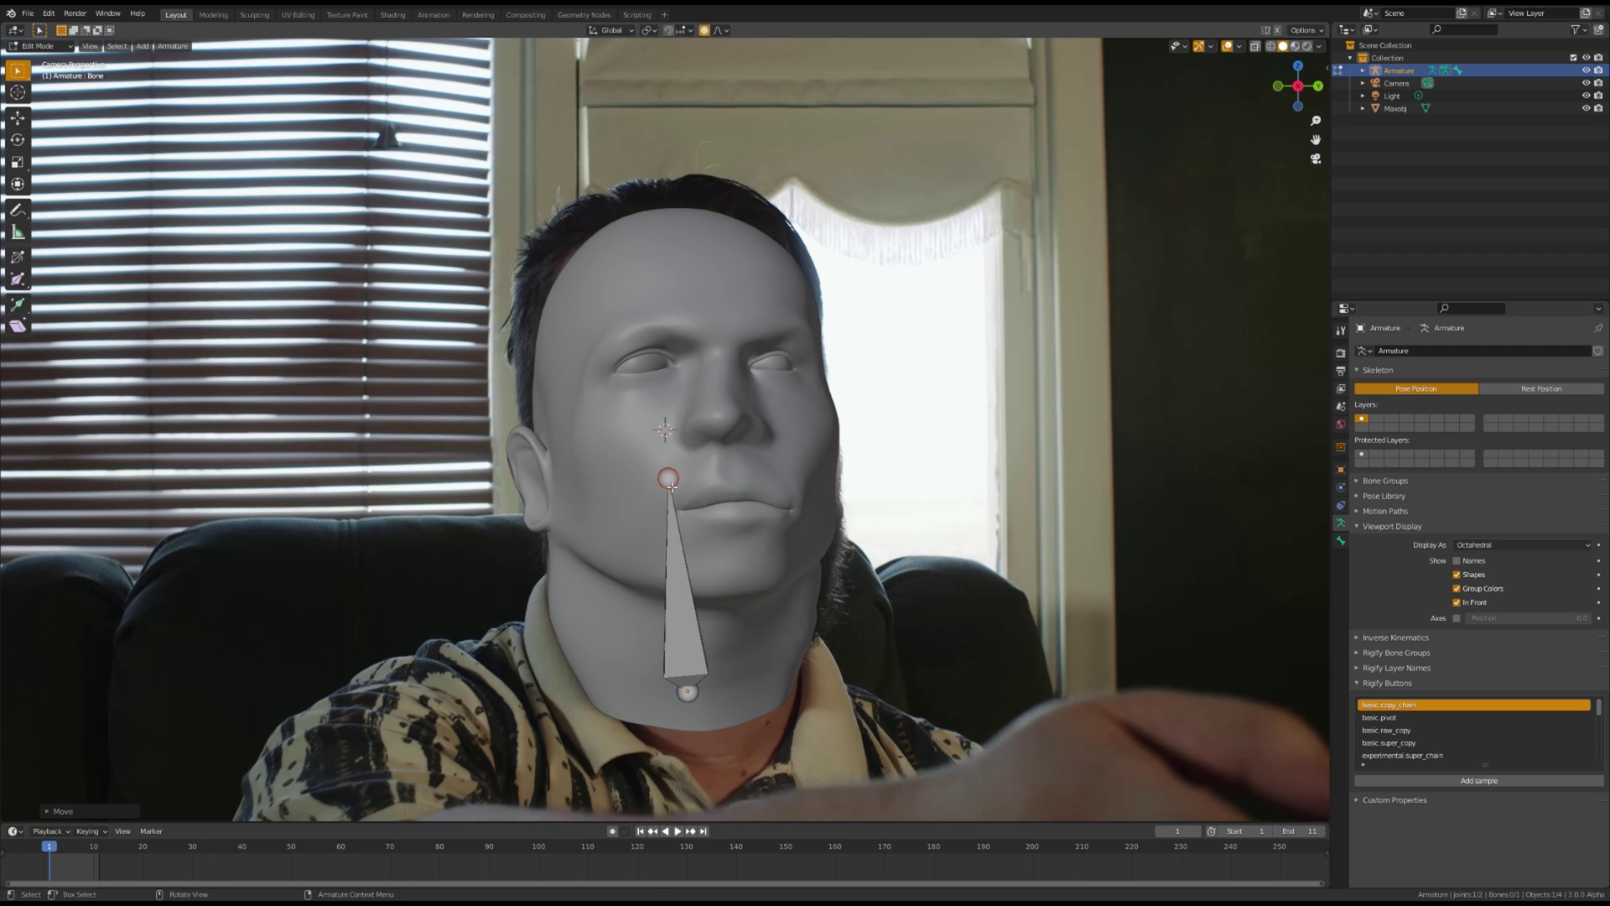
- Shorten the first bone so it ends in the neck and extrude a second bone from its tip to the top of the head
drag(665, 478, 685, 601)
key(e)
click(682, 223)
- Align the bone joints inside the head mesh, checking from the side and camera views, and return to Object Mode
middle_drag(790, 402, 931, 432)
key(g)
click(688, 346)
click(668, 493)
key(g)
click(669, 485)
click(830, 545)
middle_drag(863, 562, 730, 582)
key(KP_0)
key(Tab)
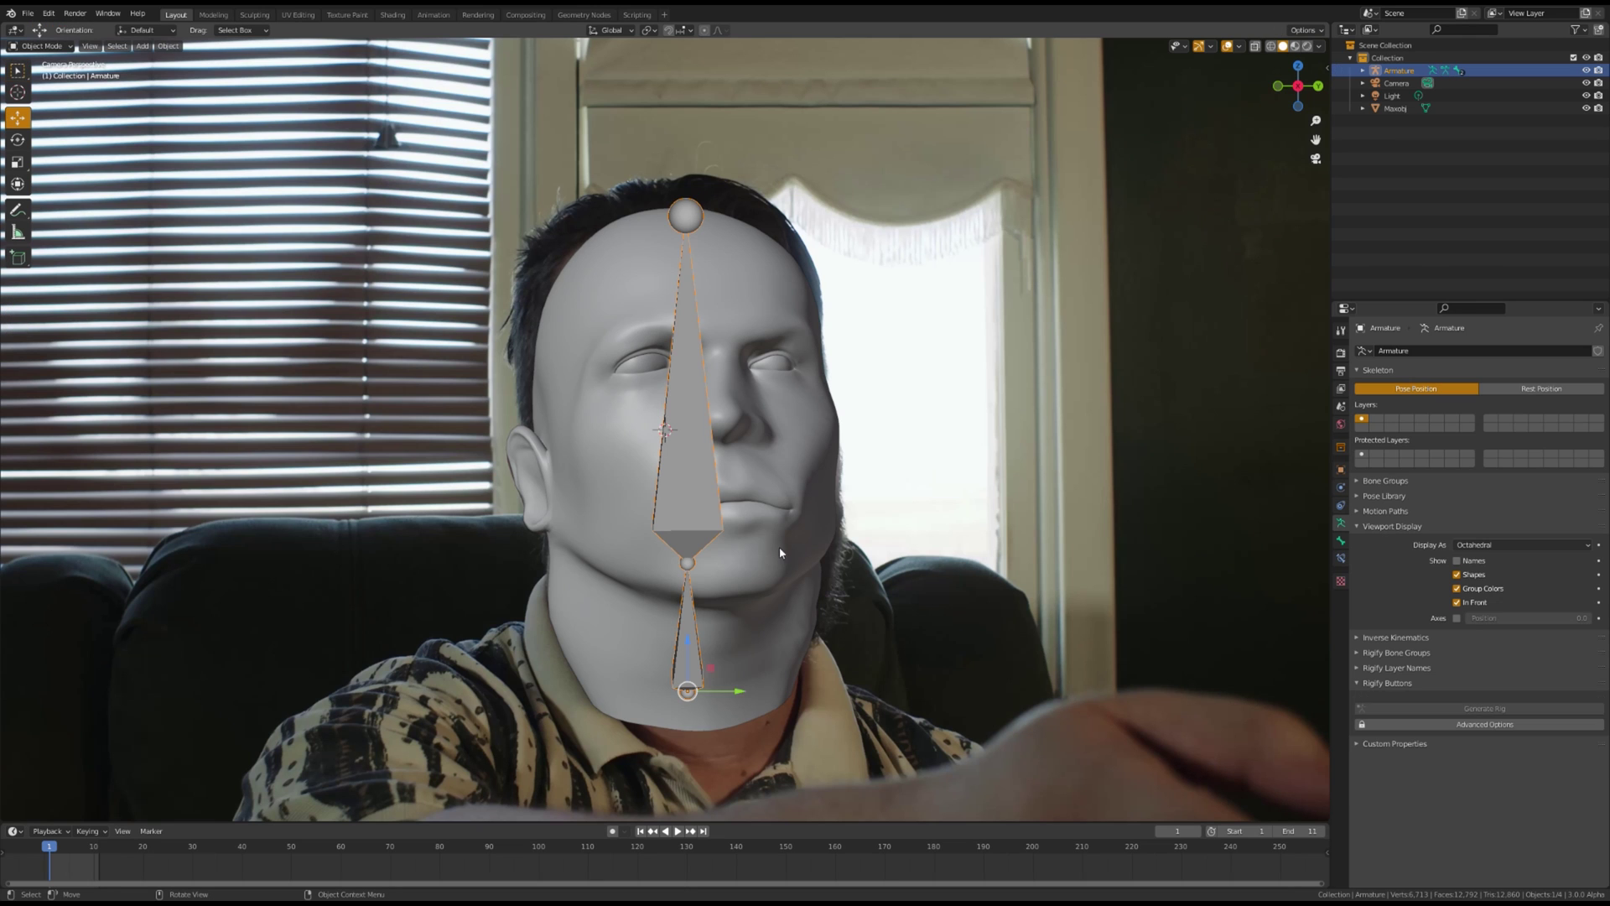
- Parent the head mesh to the armature with automatic weights
click(779, 497)
shift+click(677, 501)
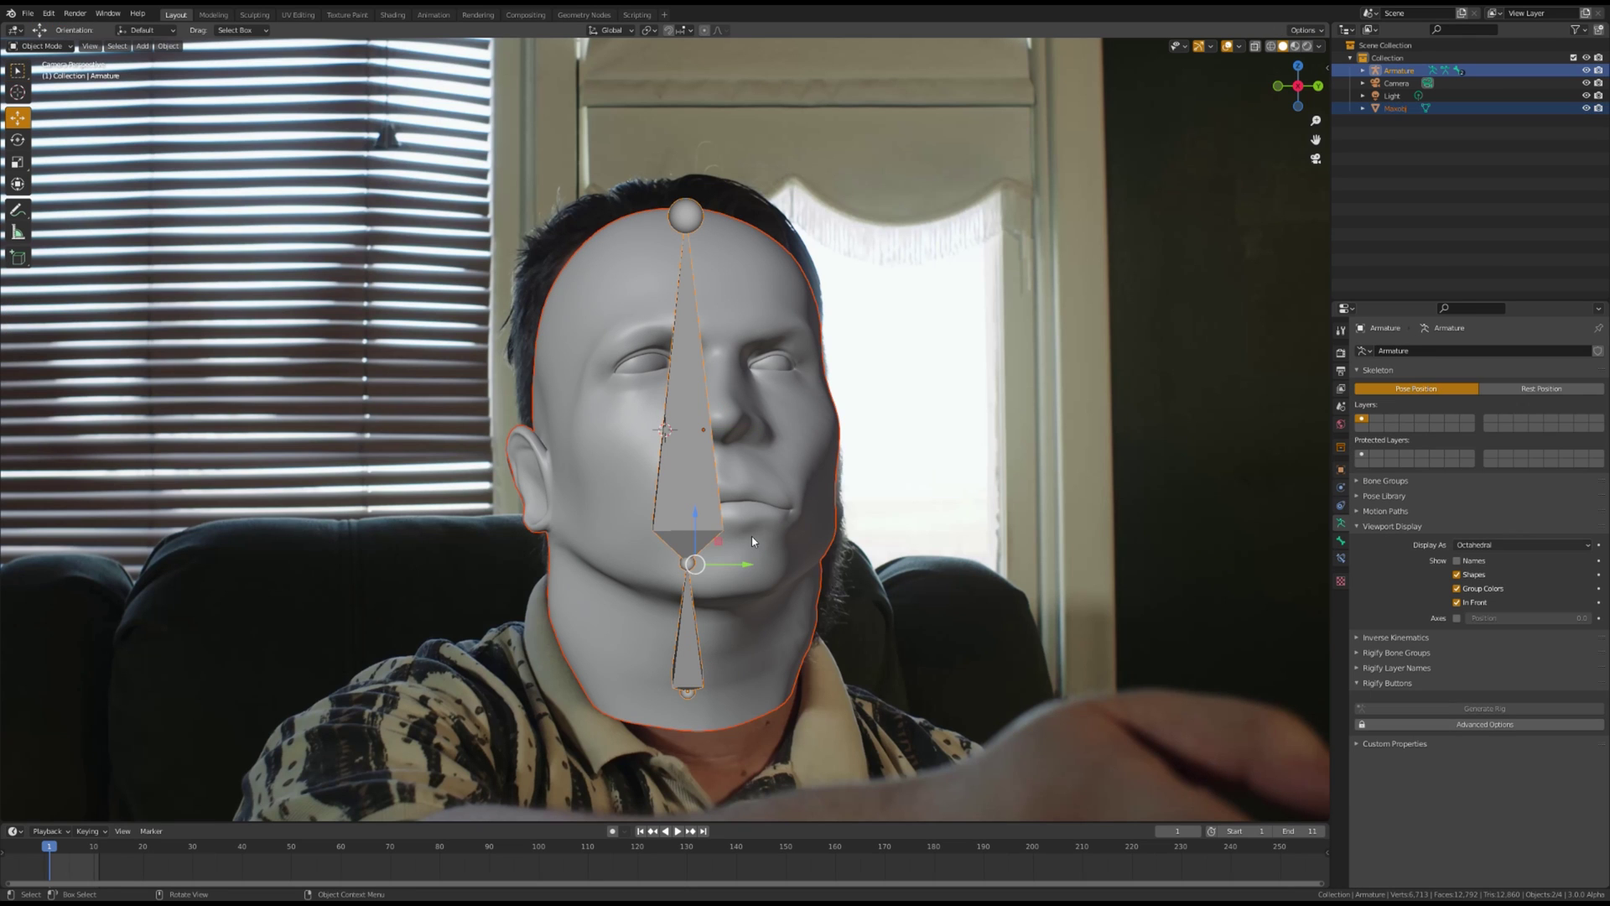
key(ctrl+p)
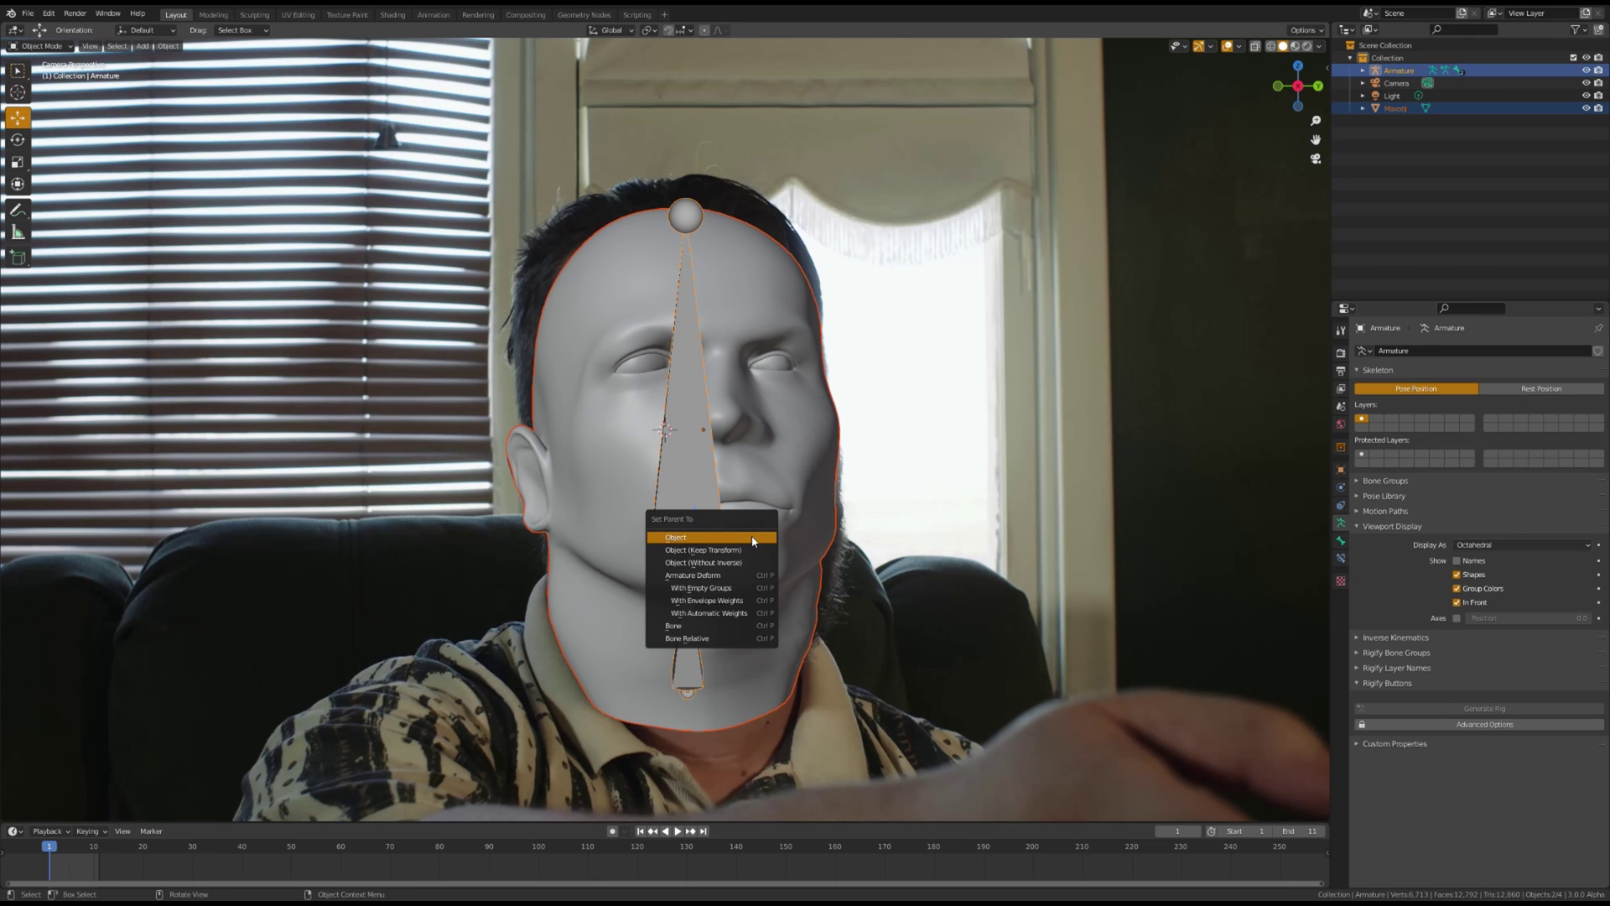
click(750, 615)
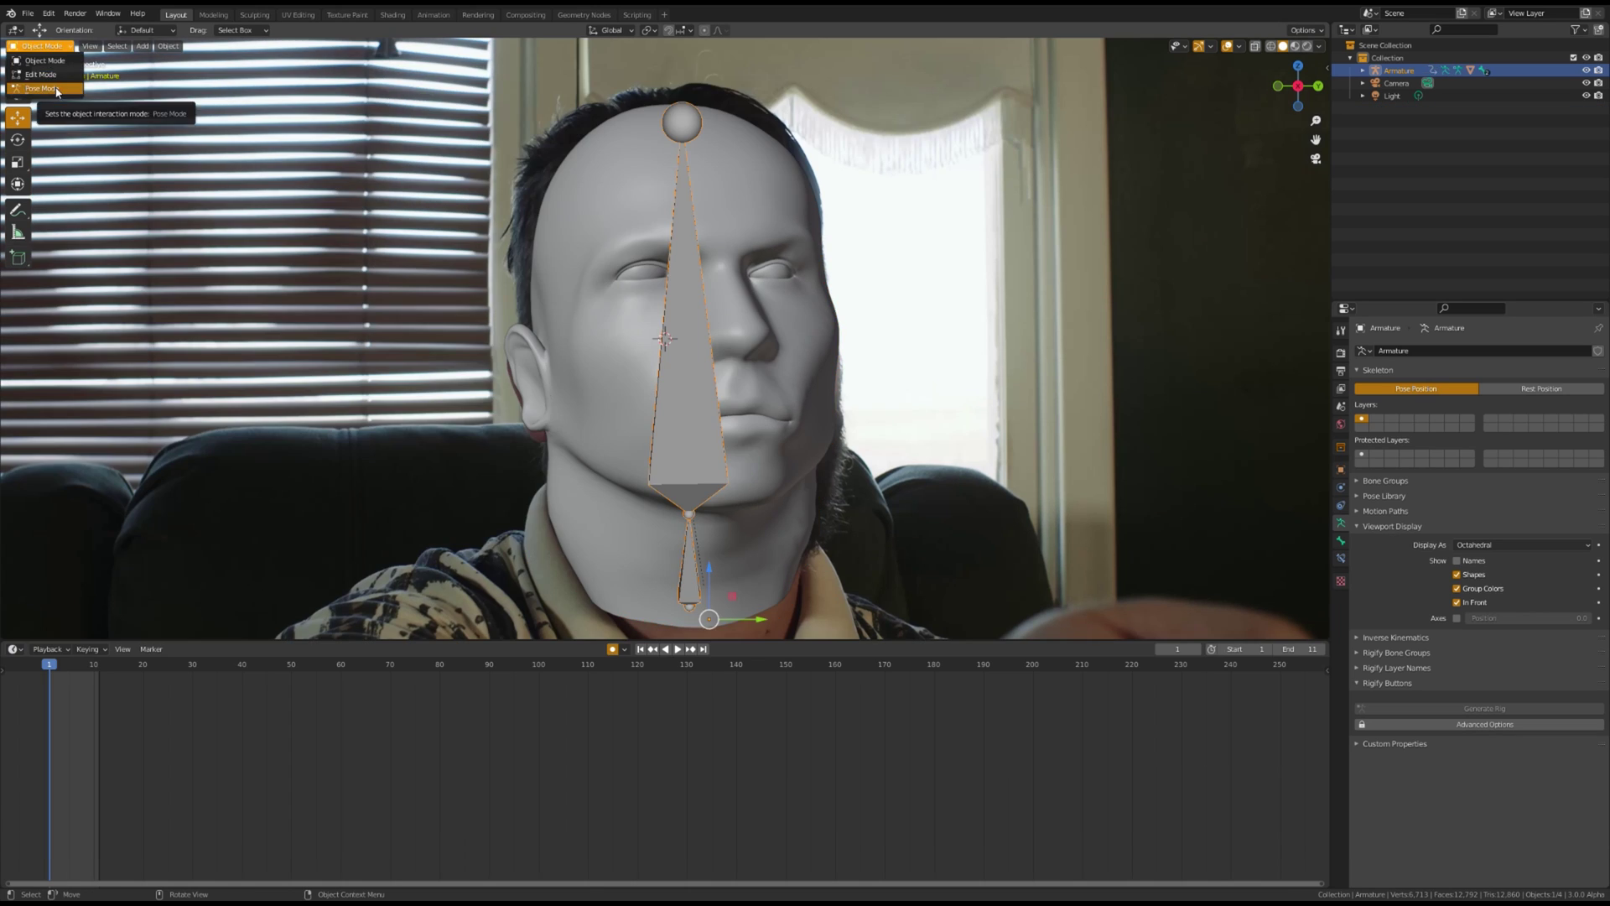
- Put the armature in Pose Mode with automatic keyframing and select the head bone
key(ctrl+Tab)
click(607, 650)
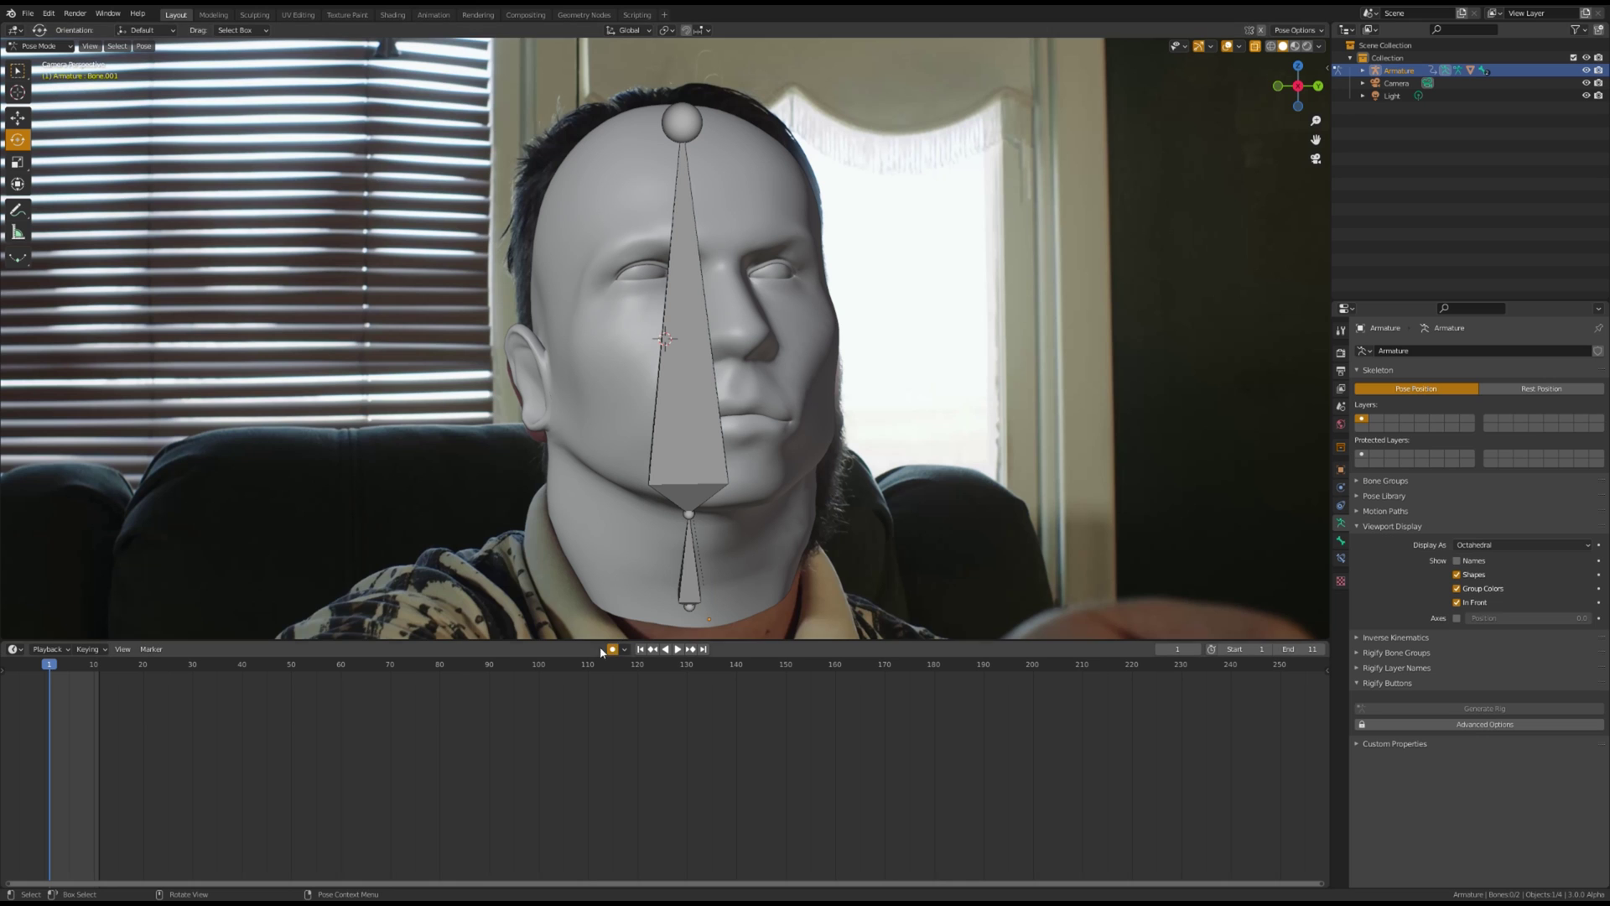
click(691, 137)
- Rotate the head bone at frame 2 in wireframe display to follow the man's head in the footage
key(Right)
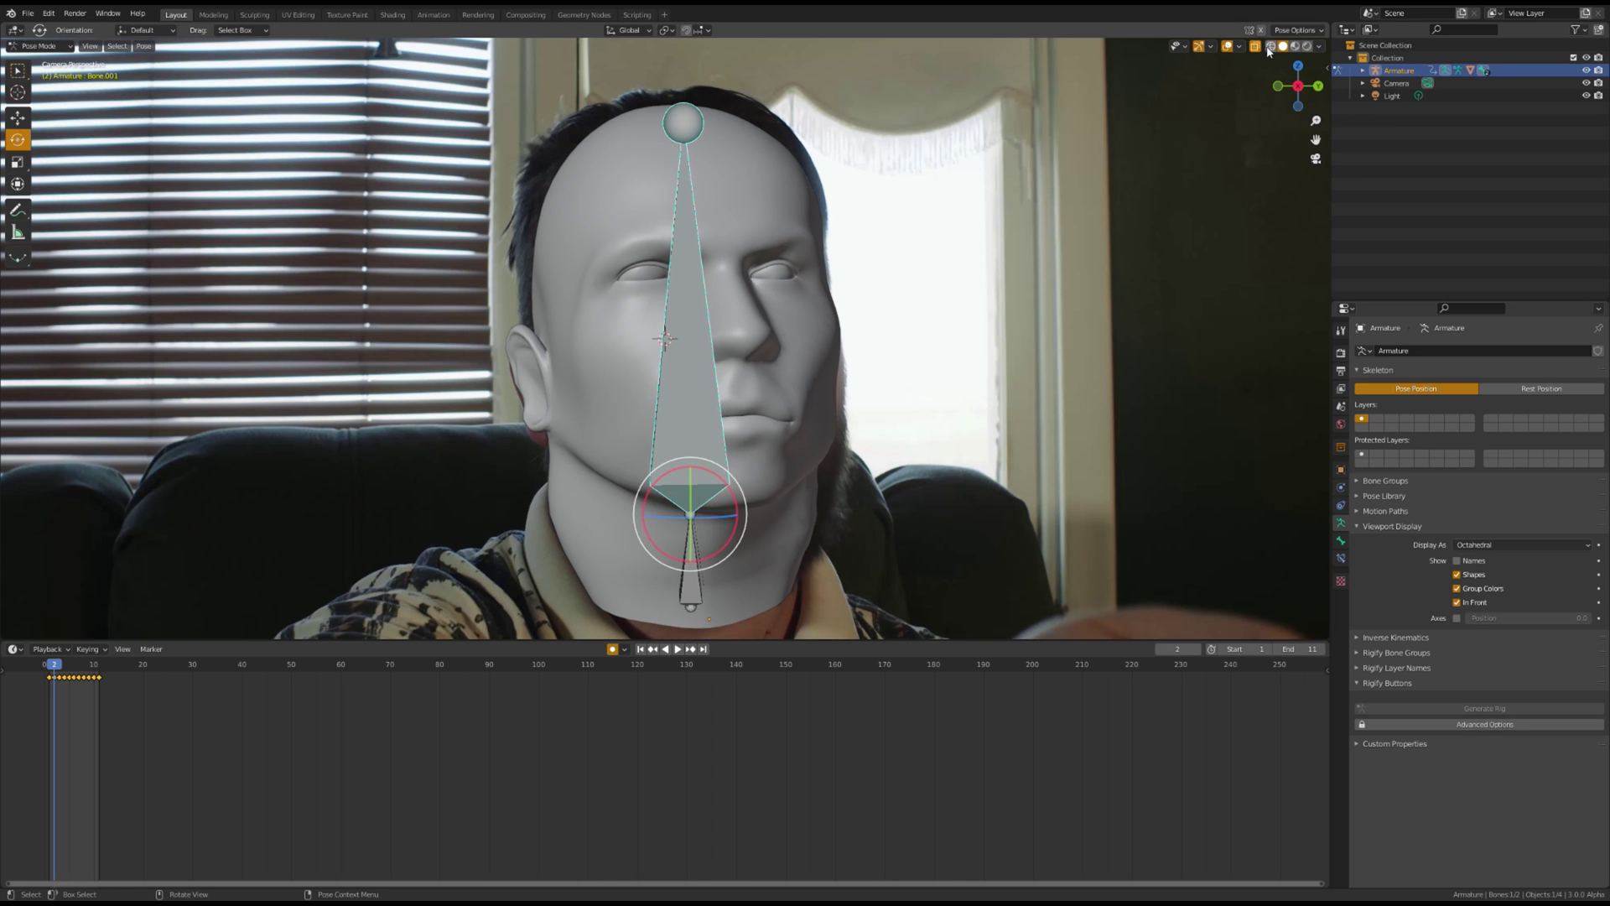
click(1269, 46)
scroll(730, 464, down, 2)
key(r)
right_click(687, 436)
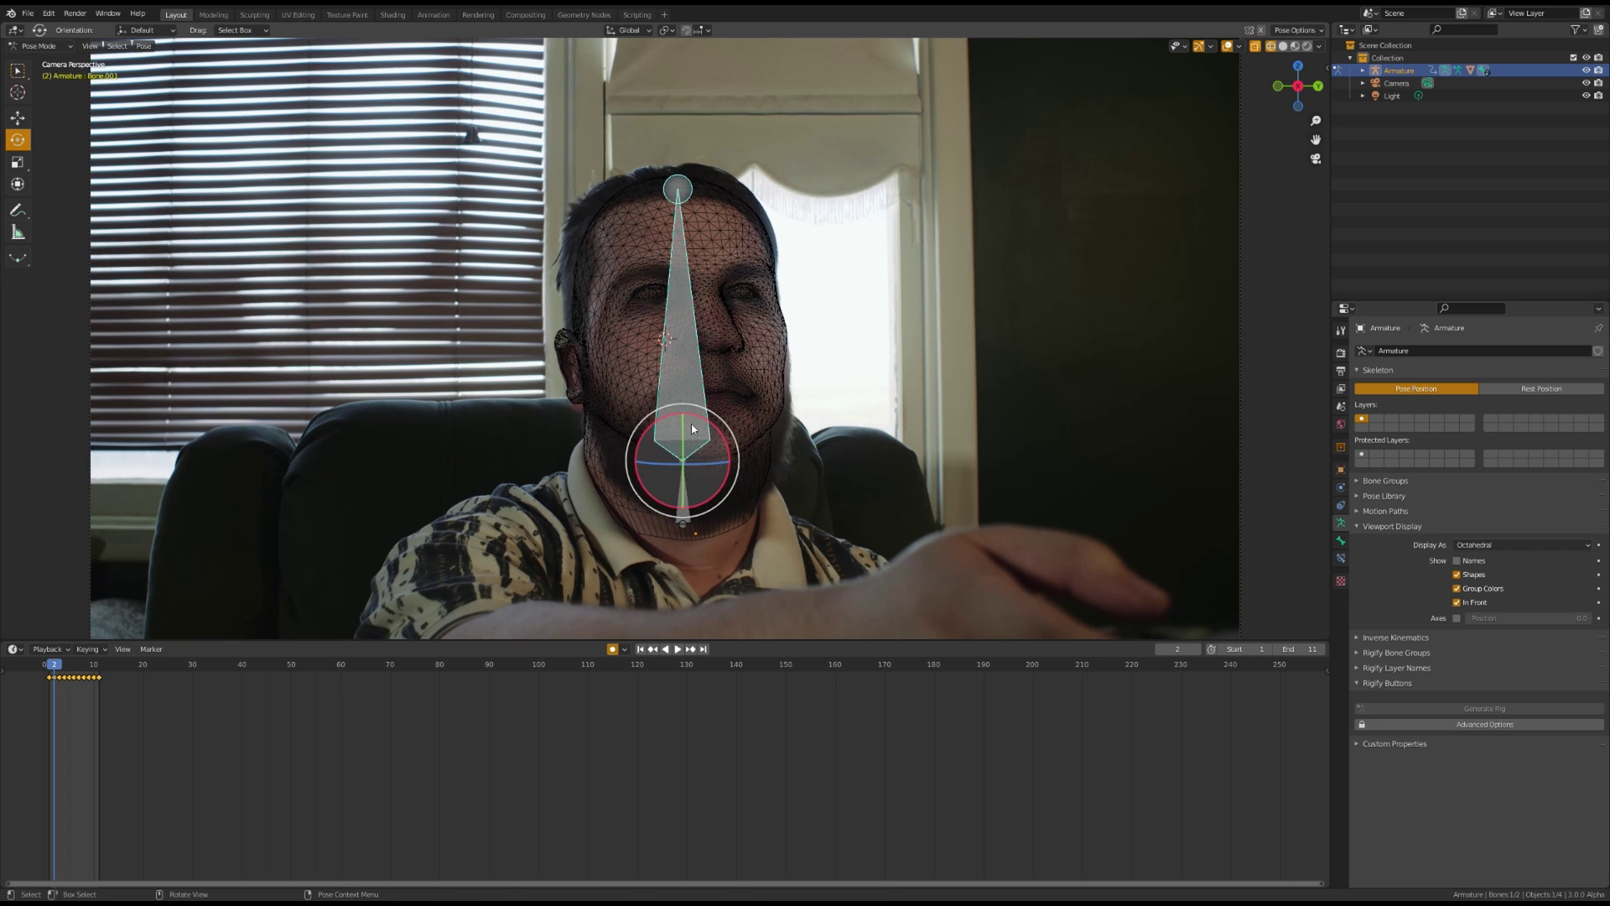
drag(701, 432, 698, 429)
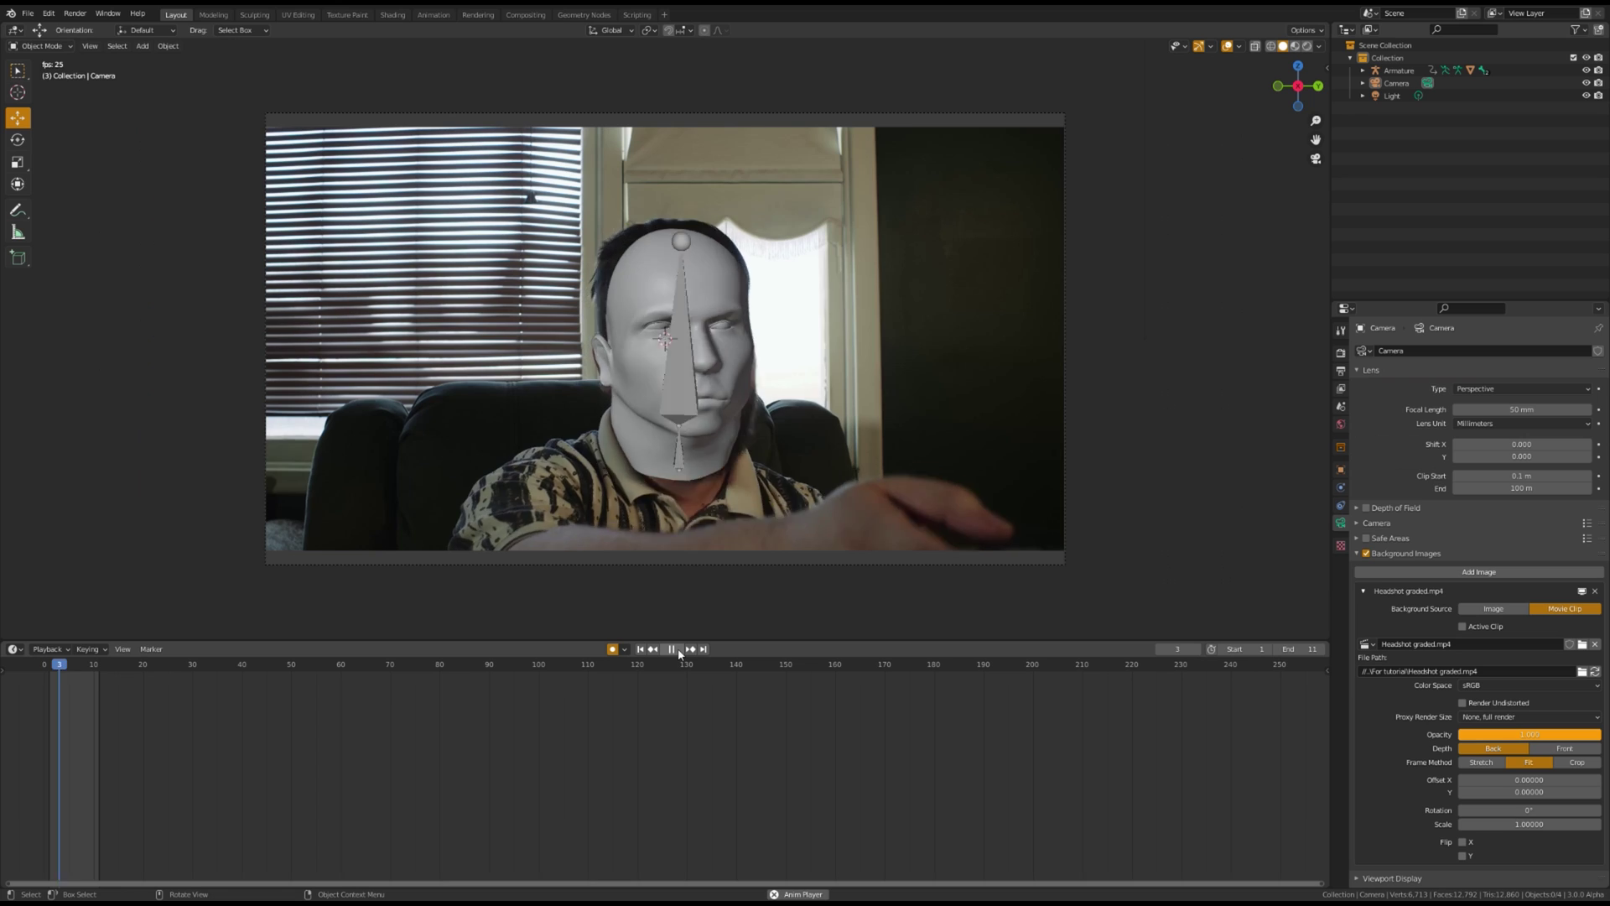
- Check the playback of the animated head against the footage and return to frame 1
click(675, 650)
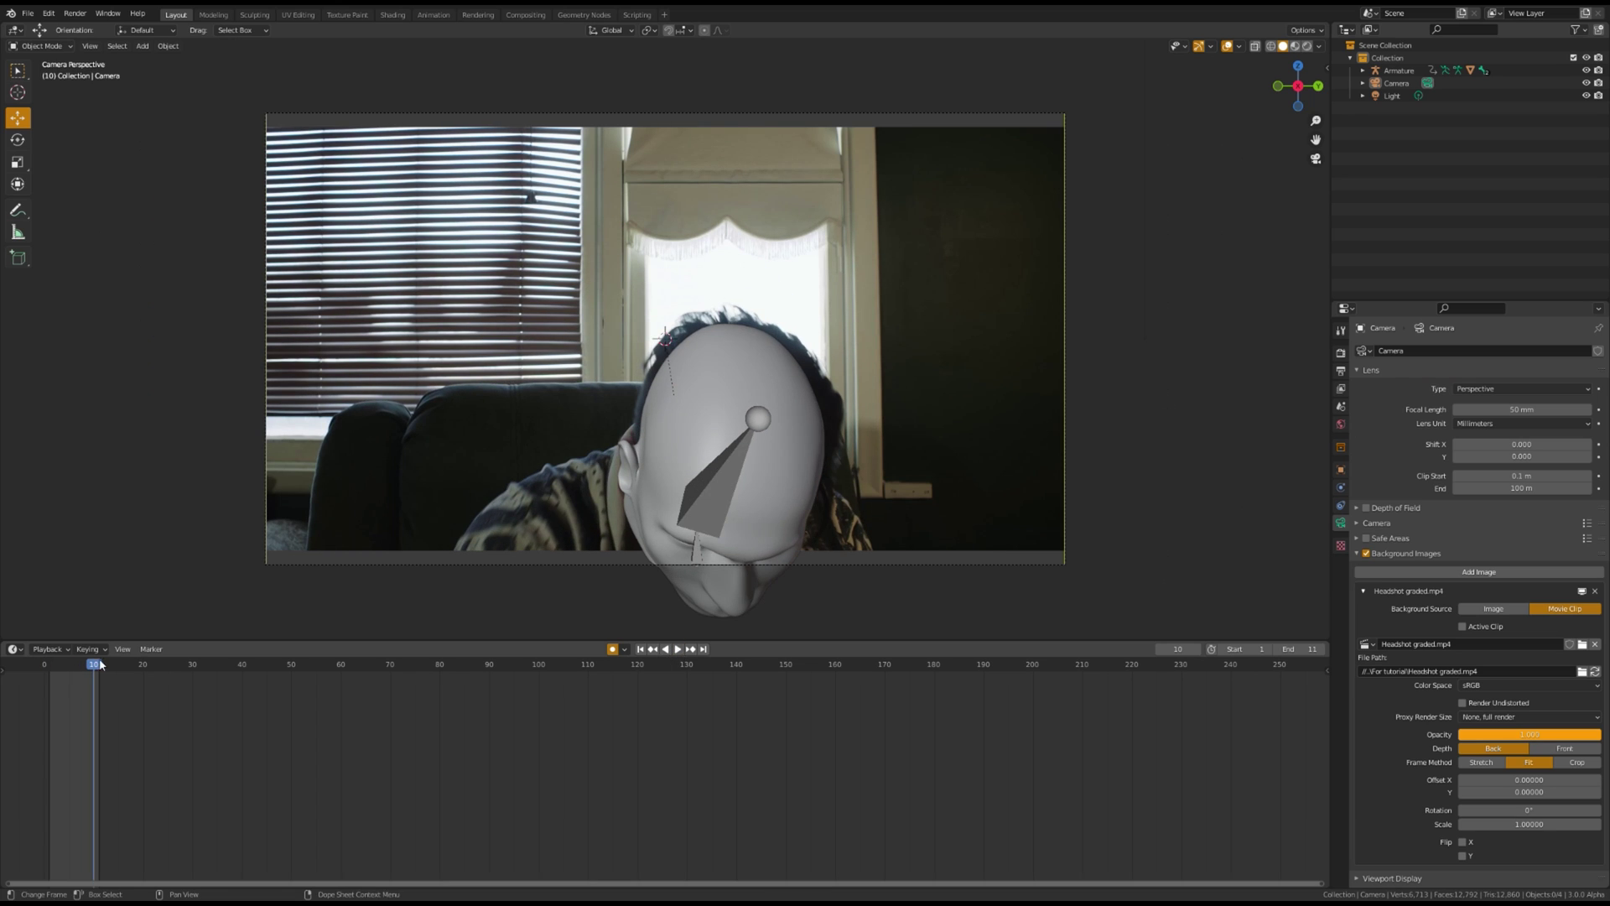
drag(99, 664, 49, 664)
- Select the head mesh and create a new material for it in the Shading workspace
click(754, 413)
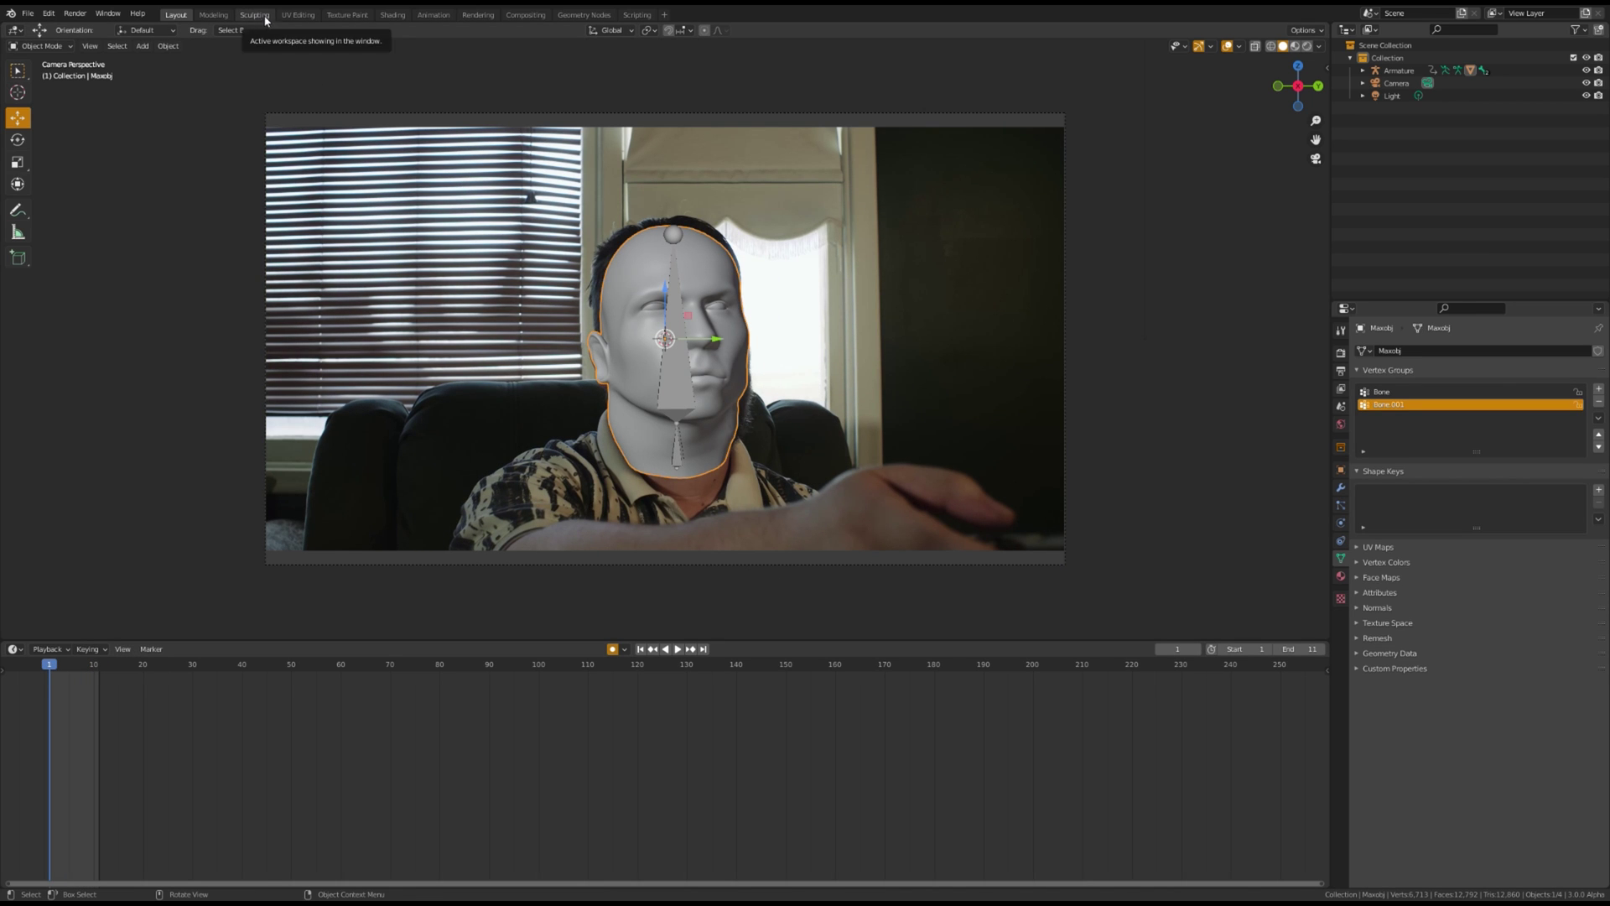
click(391, 15)
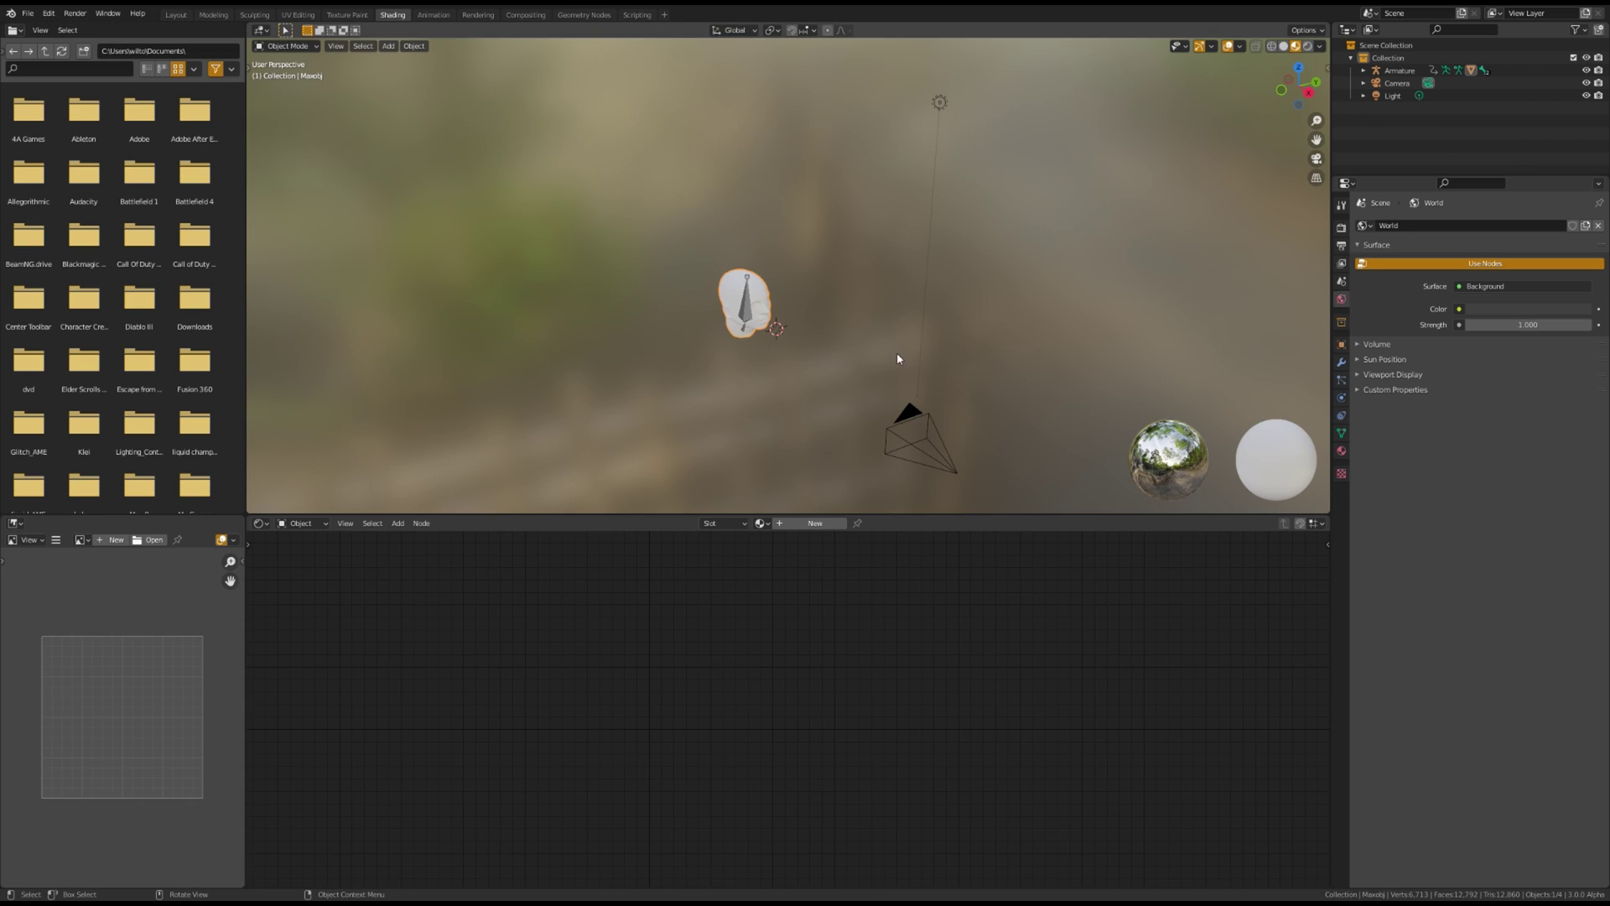
scroll(897, 352, up, 5)
scroll(847, 391, down, 3)
click(801, 524)
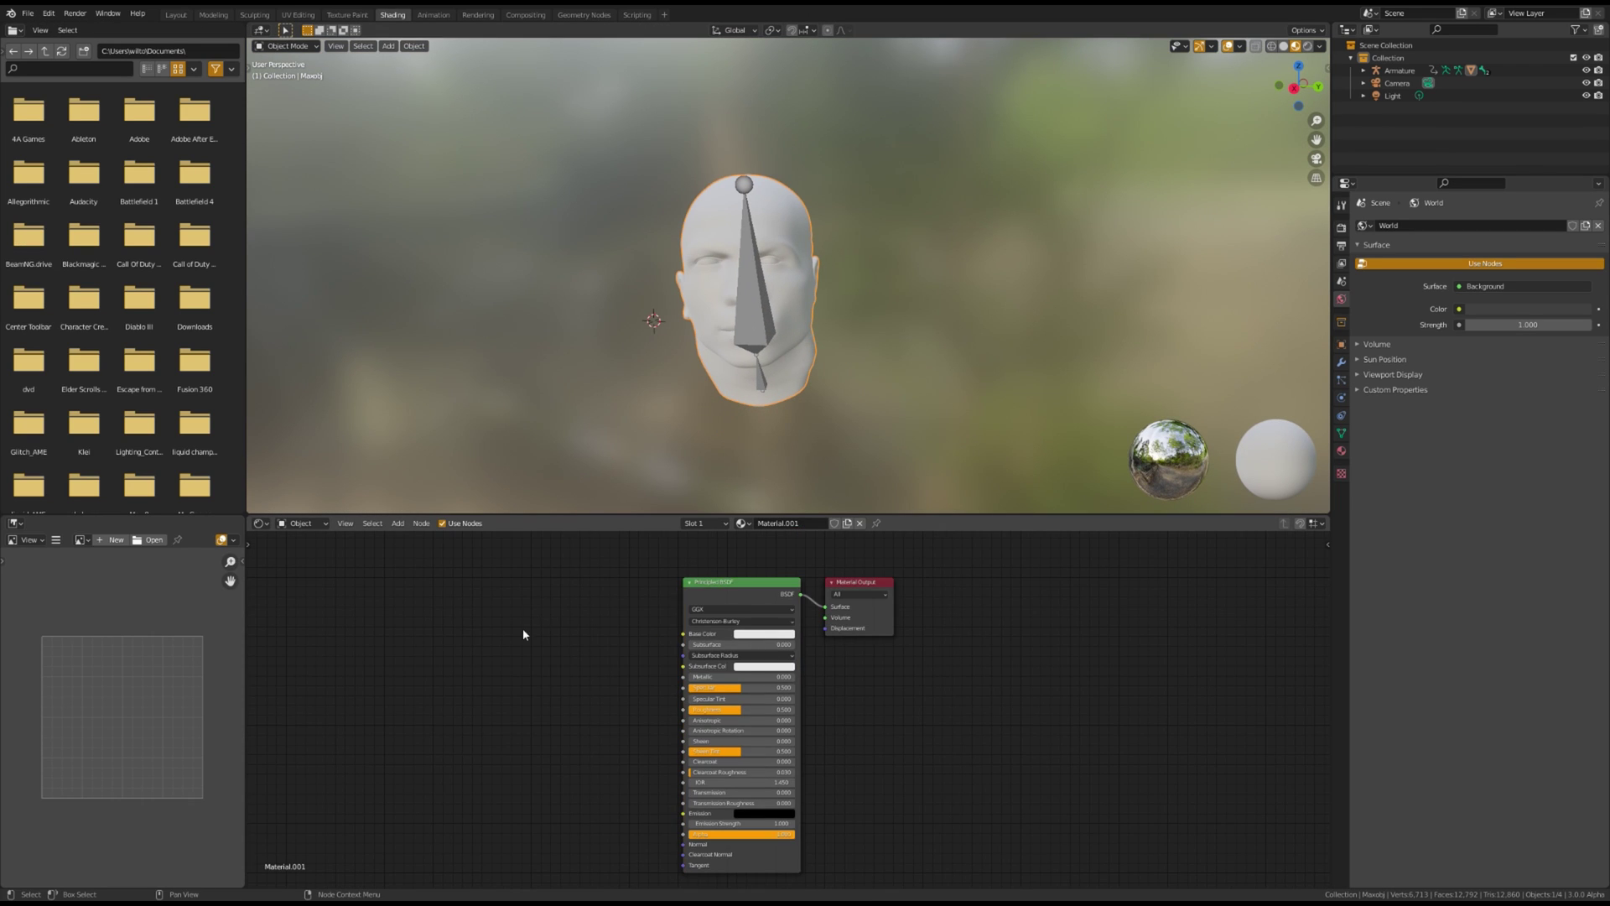
- Add an Image Texture node and connect its Color to the Base Color of the Principled BSDF
key(shift+a)
text(image)
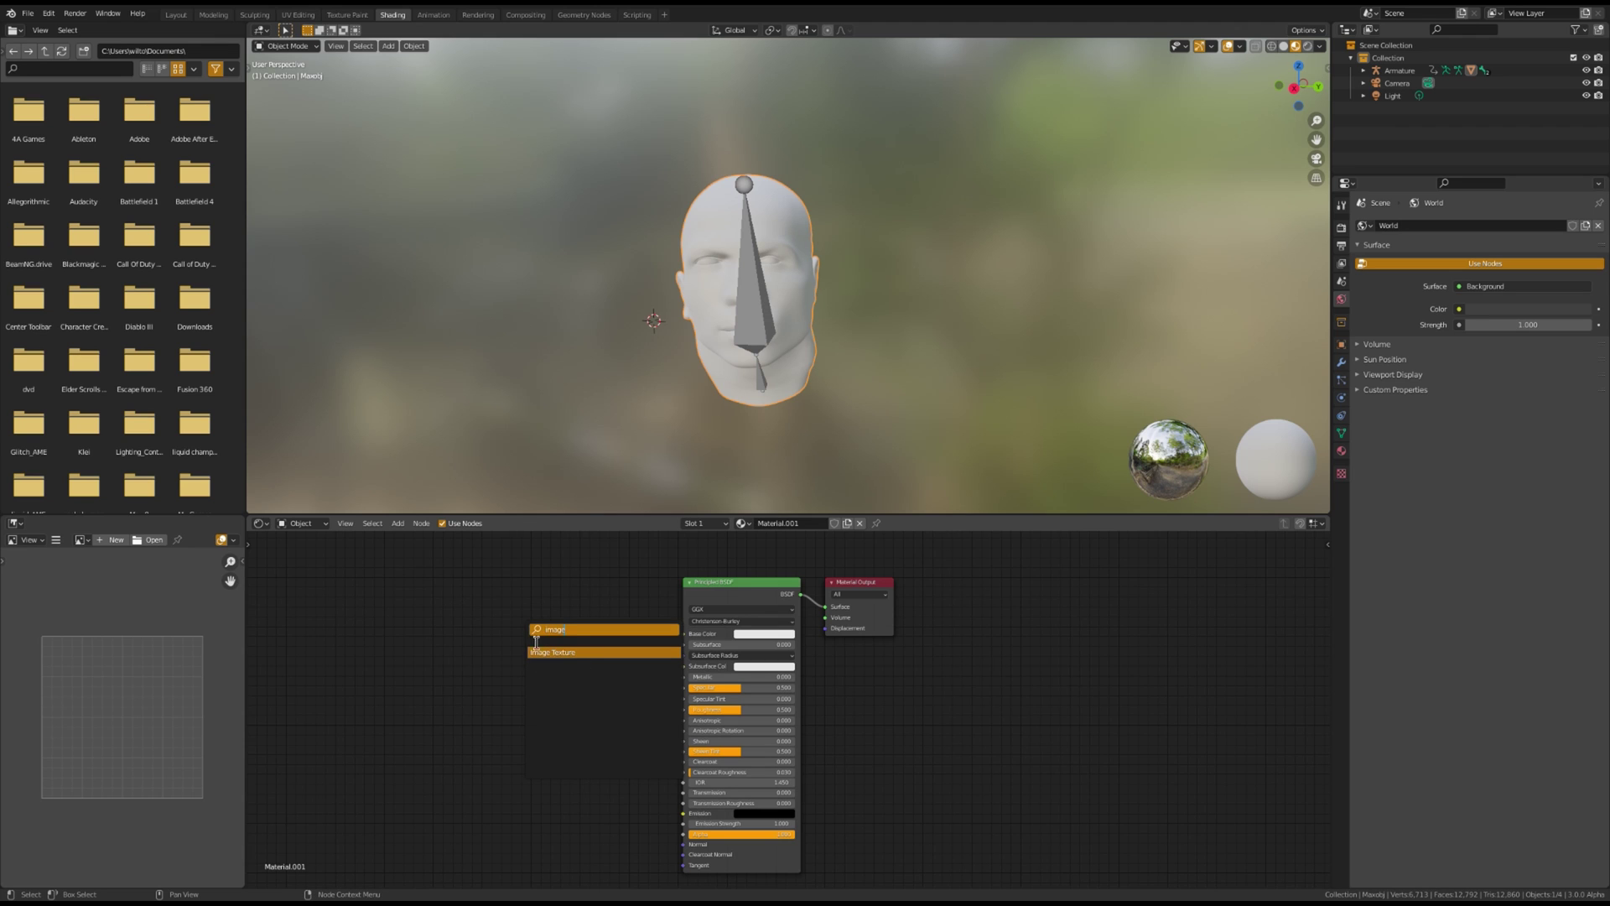
click(565, 659)
click(554, 605)
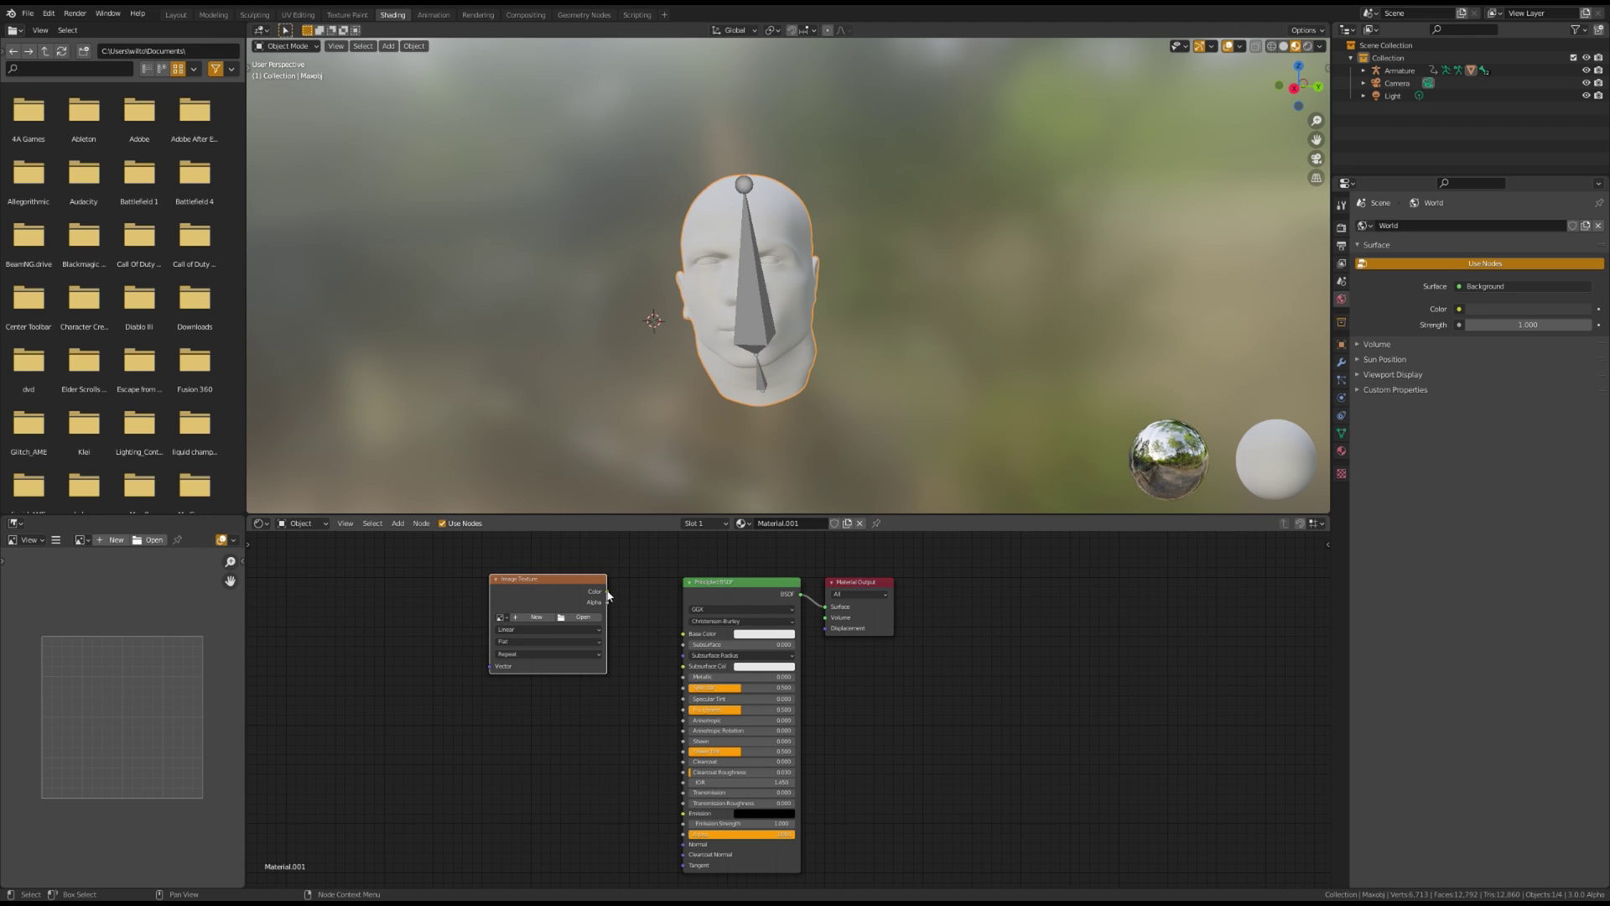
drag(690, 640, 686, 636)
- Project the graded footage frame onto the head through a Mapping node using Window coordinates, viewed from the camera
key(ctrl+t)
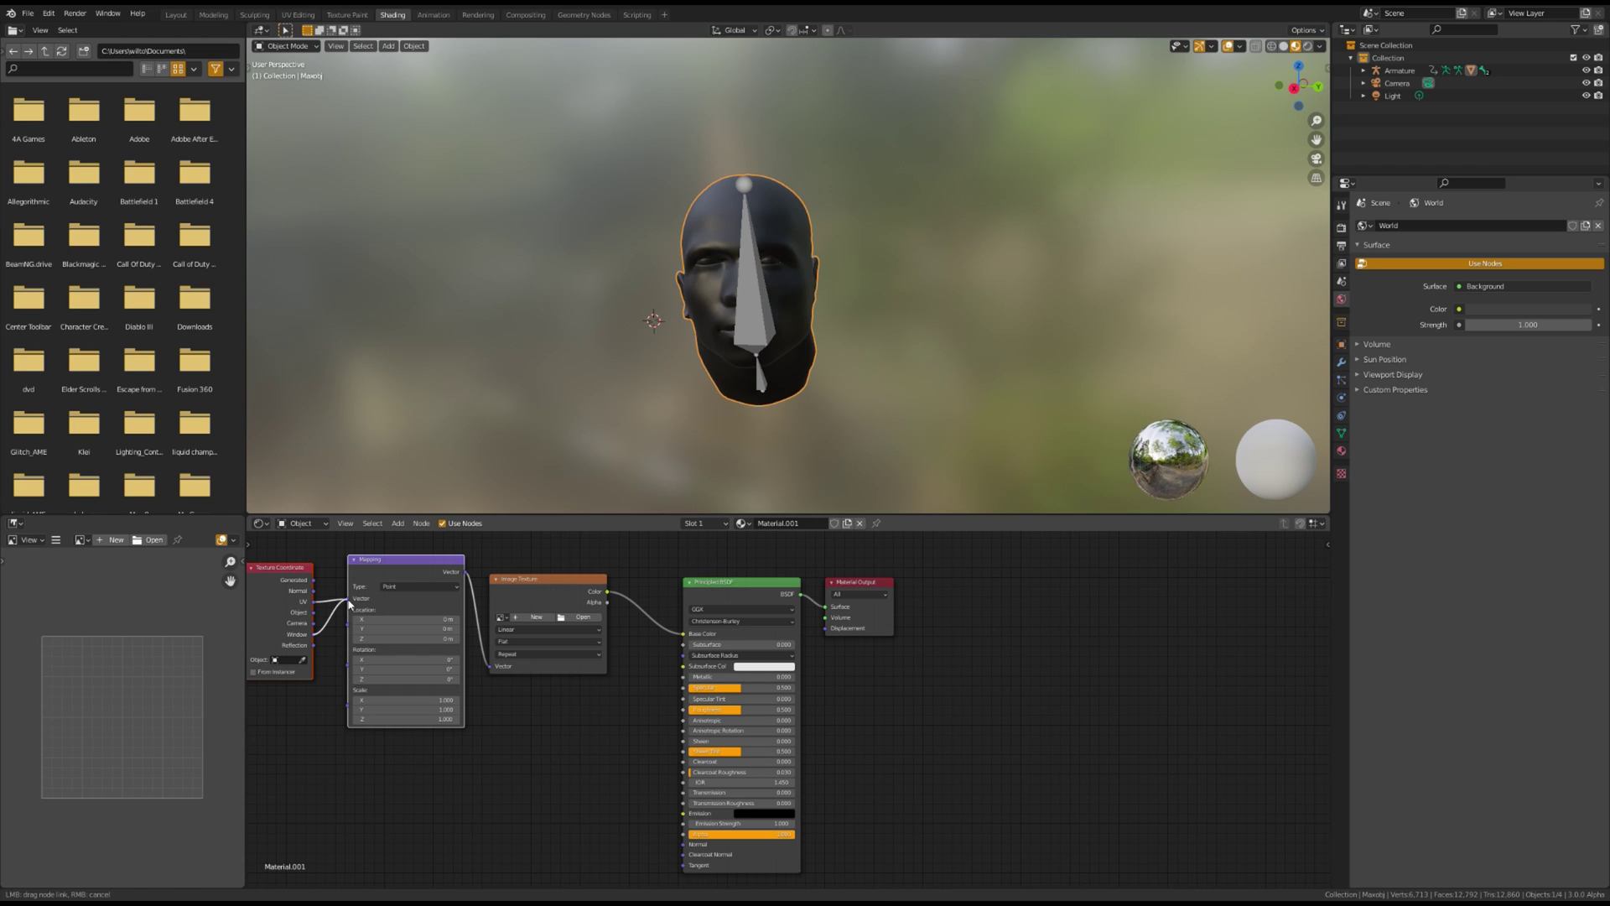
drag(350, 602, 349, 599)
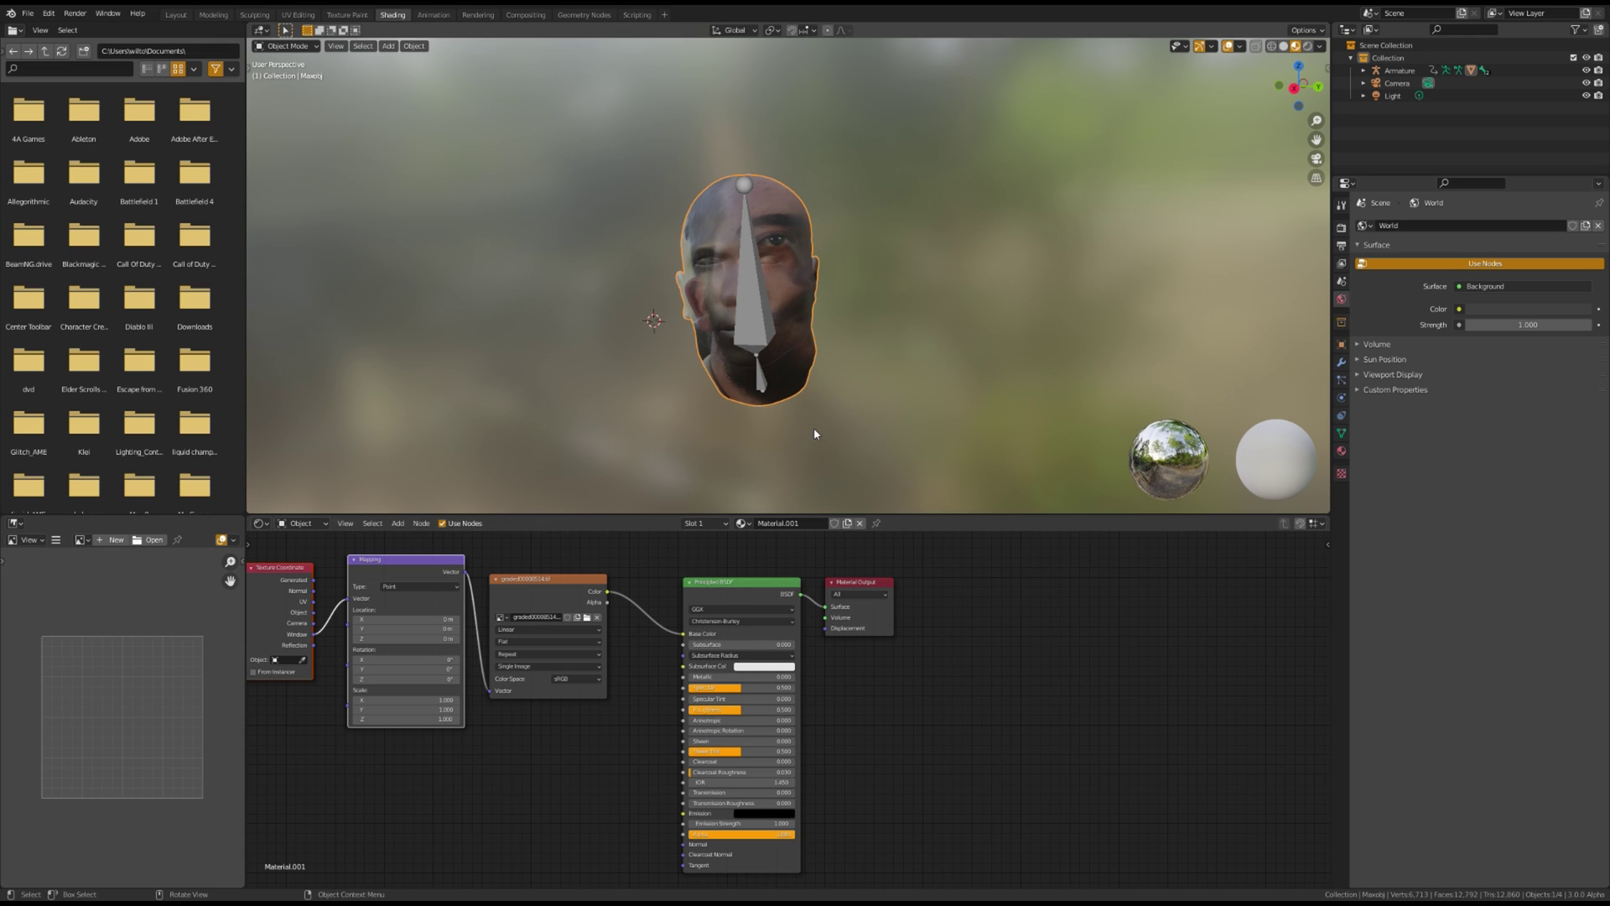
key(KP_0)
scroll(813, 434, up, 4)
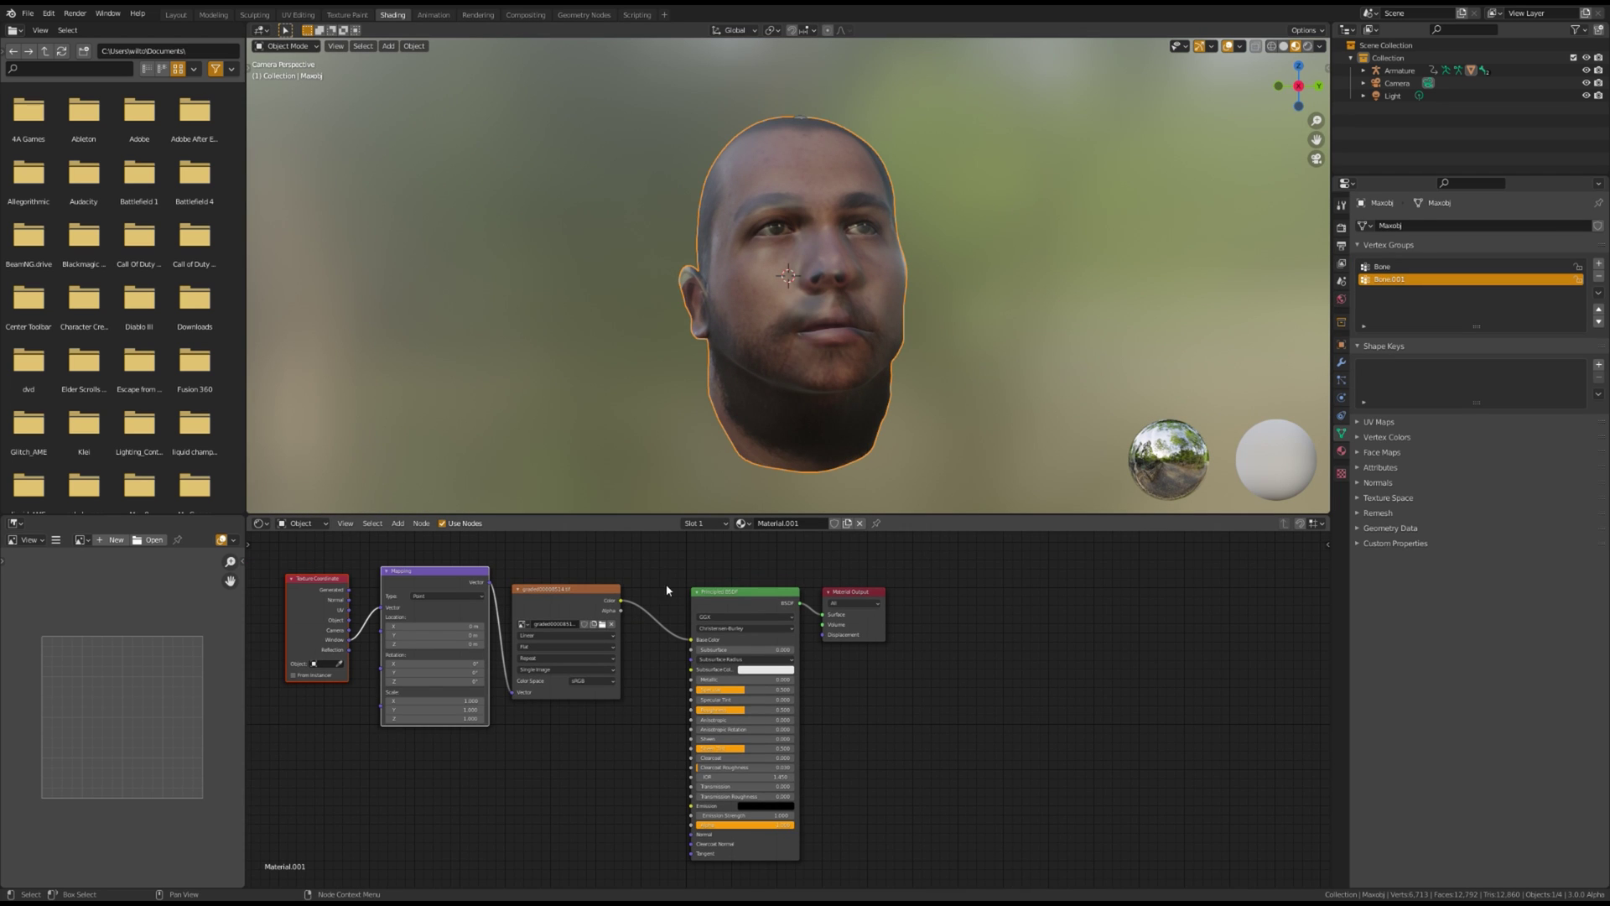
scroll(671, 604, down, 2)
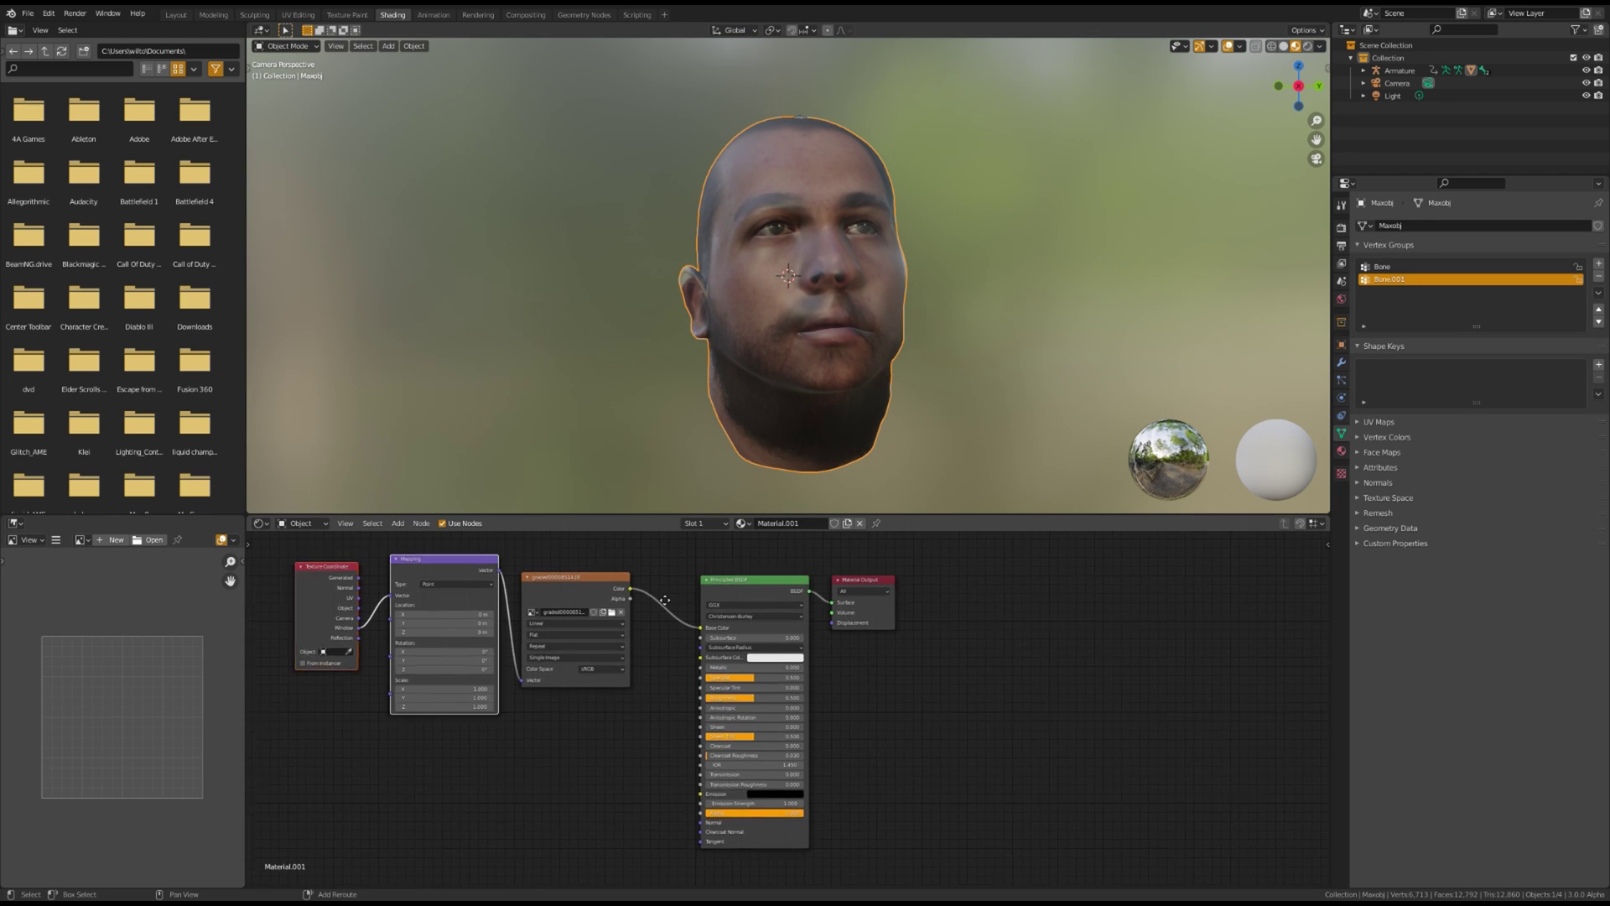
- Duplicate the Image Texture node and give the copy a new blank image named NewSkin
key(shift+a)
key(Escape)
key(shift+d)
click(689, 684)
scroll(688, 758, up, 3)
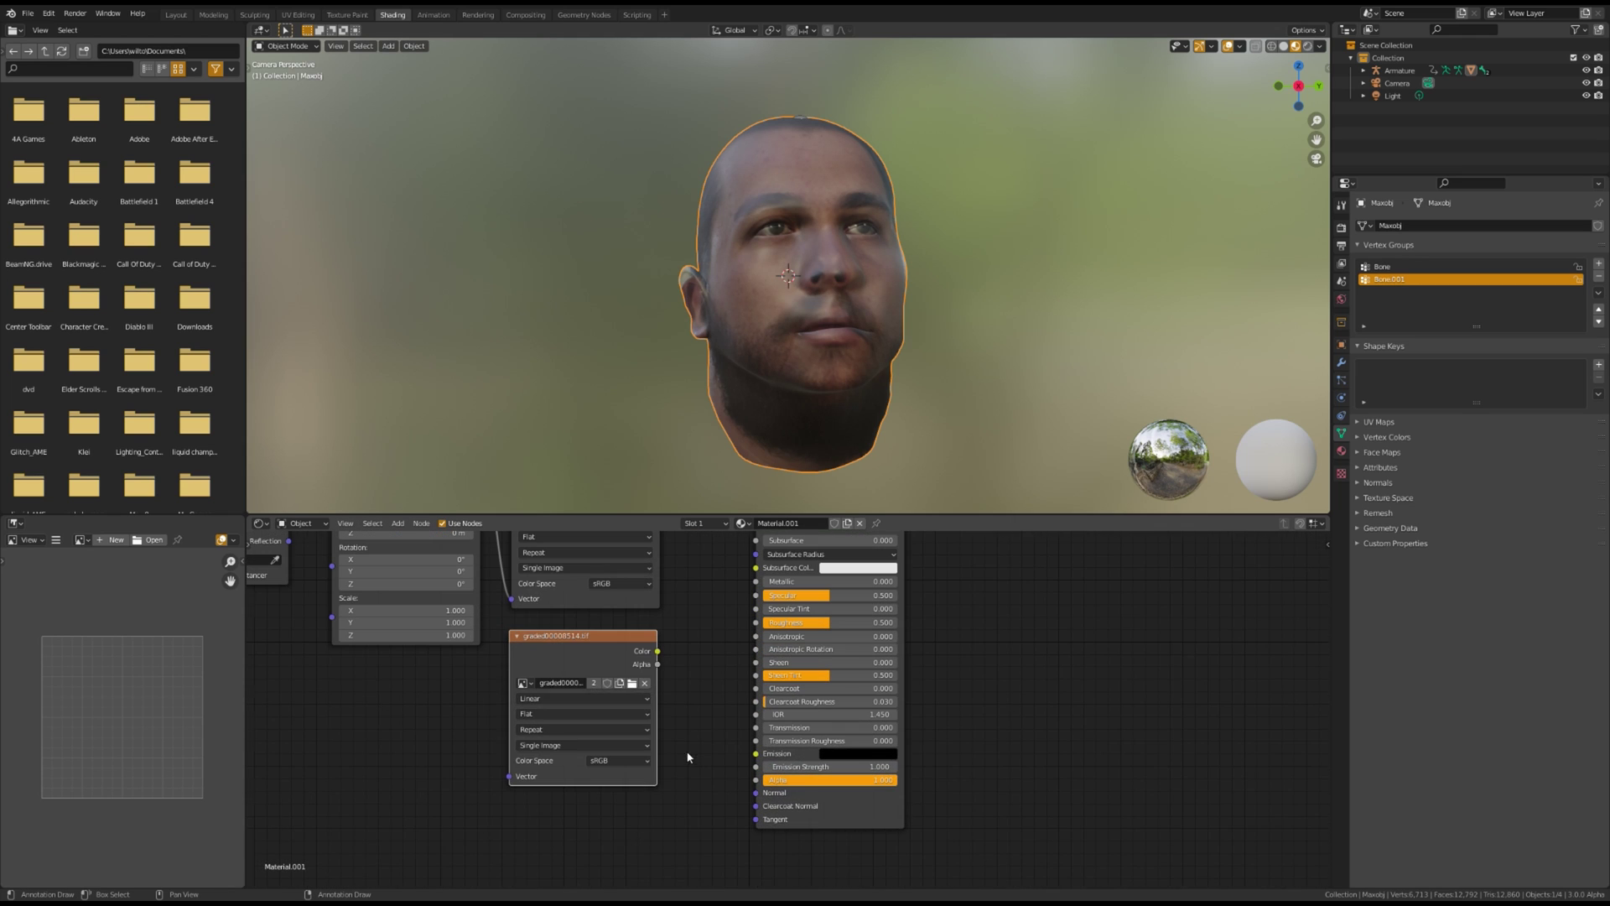
click(645, 684)
click(578, 683)
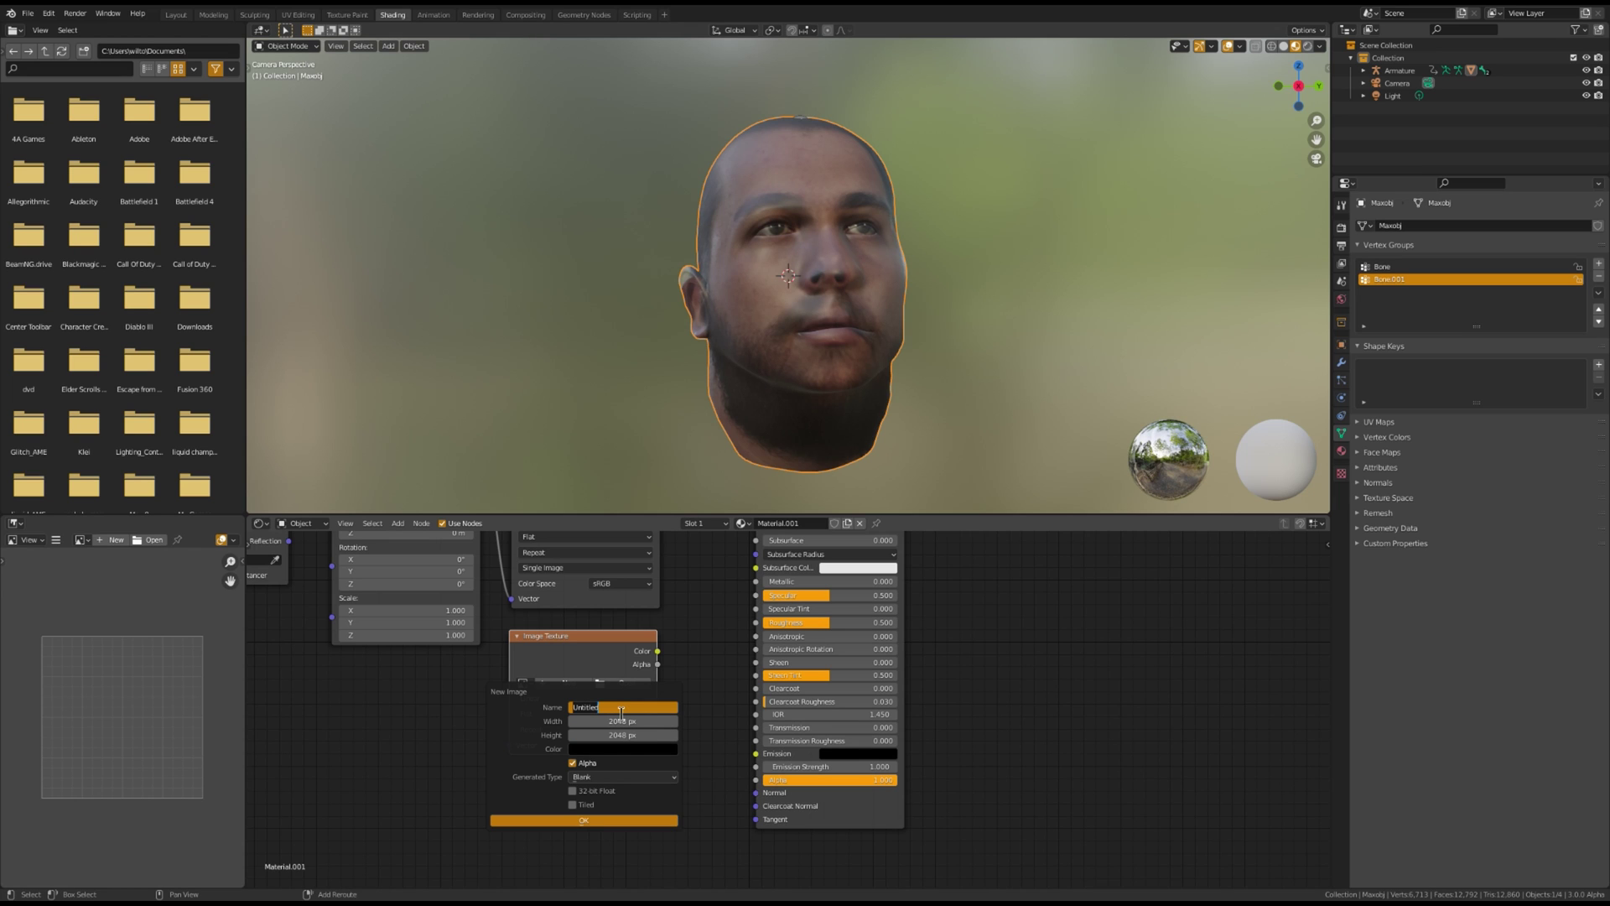
click(618, 820)
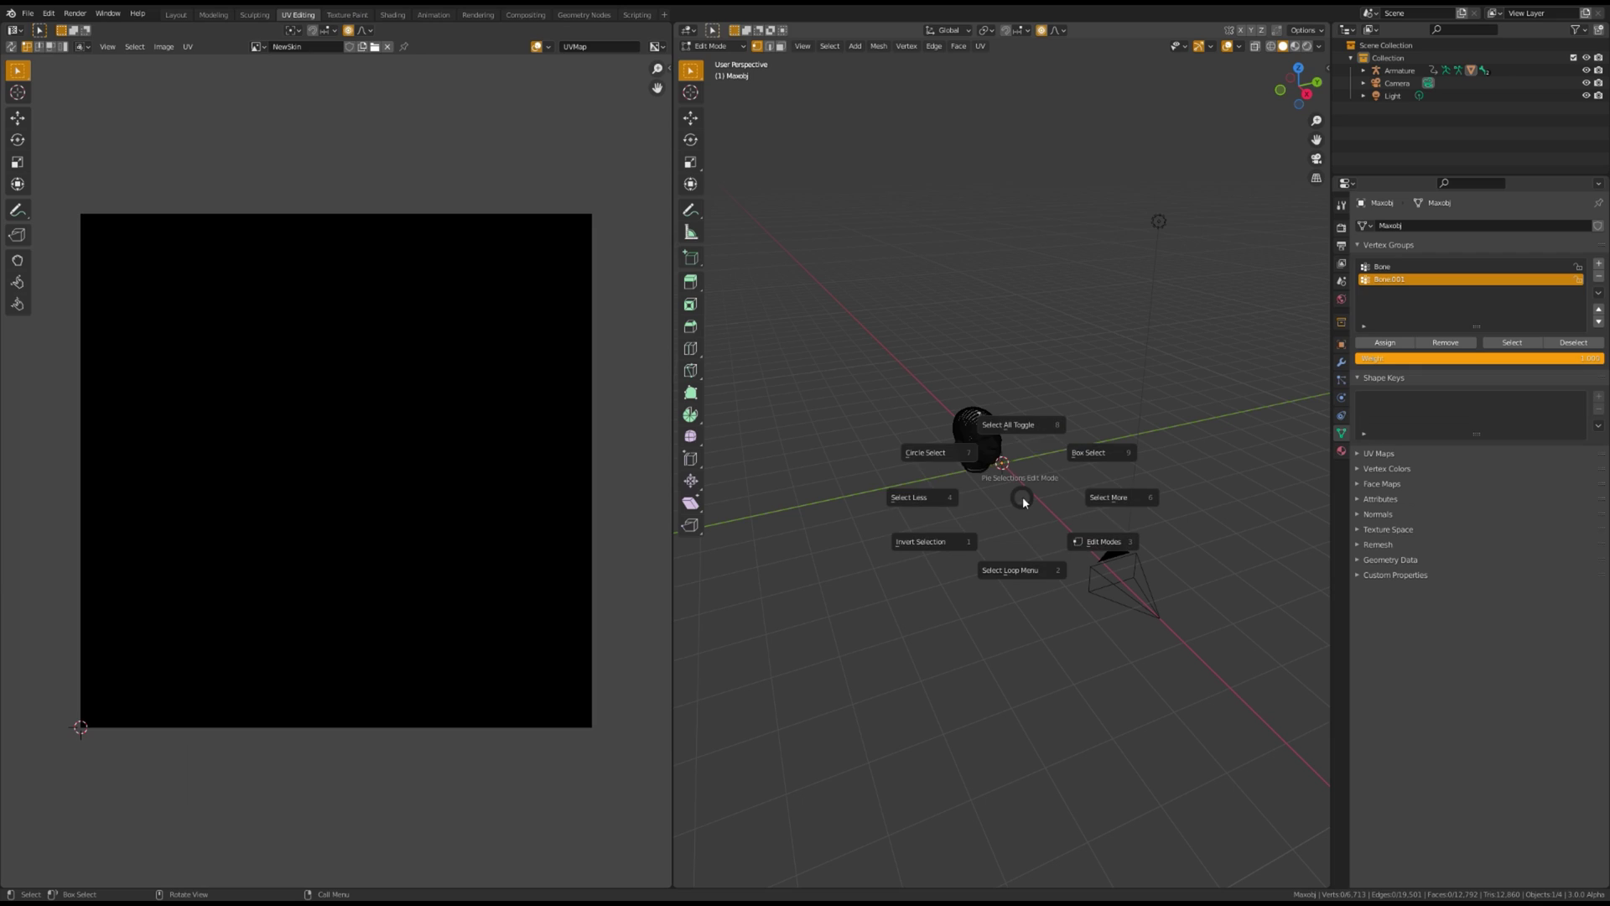
- Unwrap the entire head mesh with Smart UV Project
key(a)
key(u)
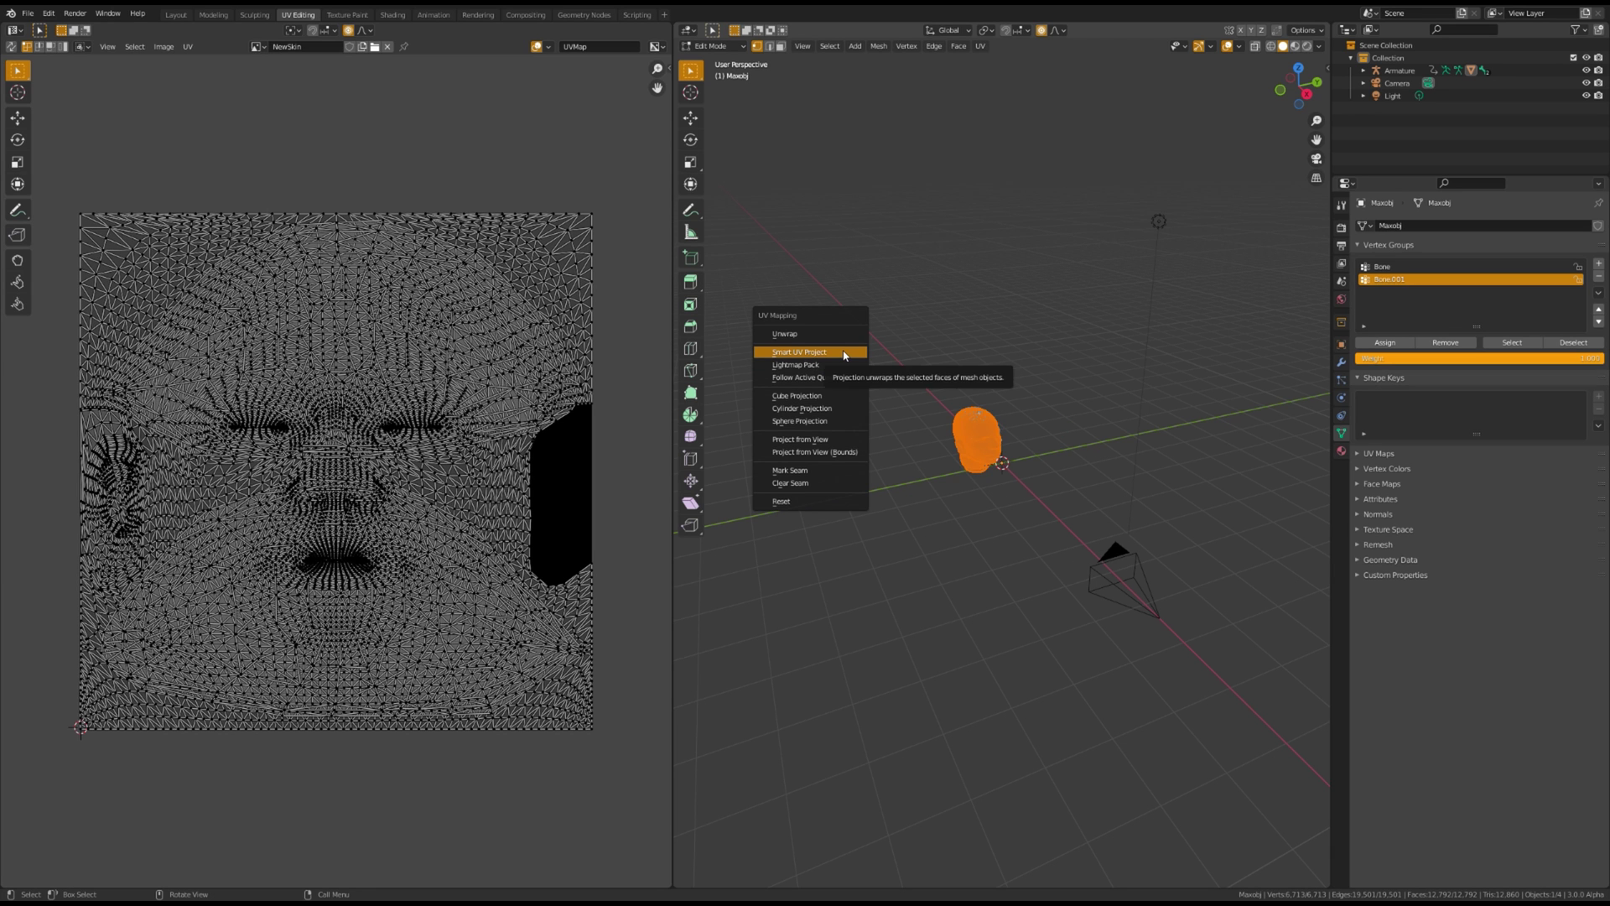
click(844, 353)
click(871, 457)
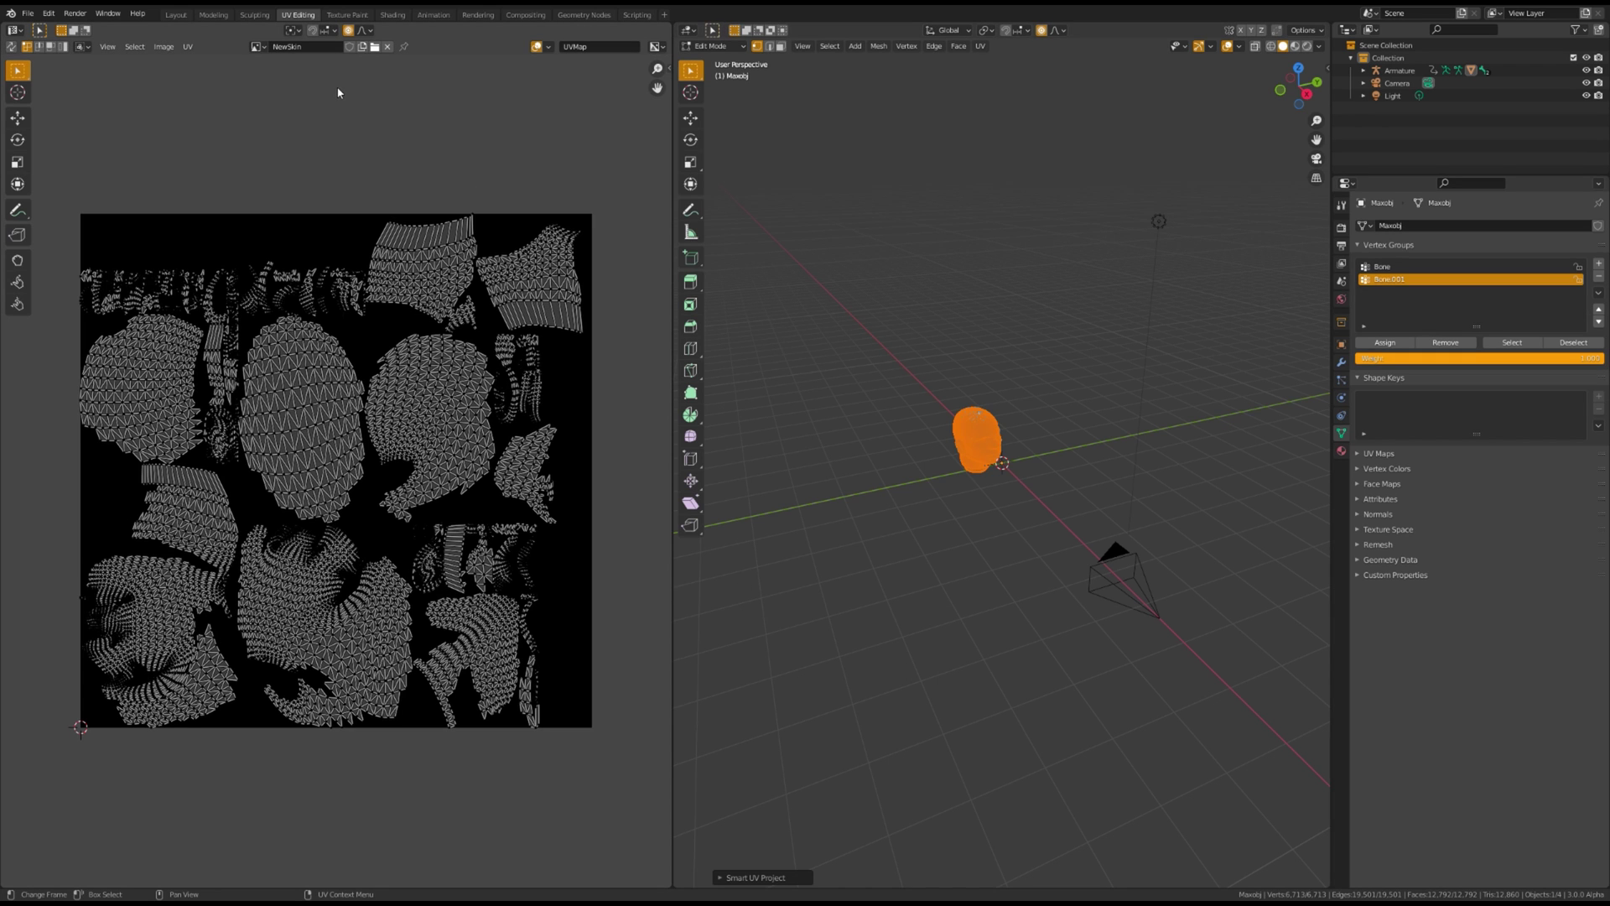
- Set the render engine to Cycles and the bake type to Diffuse
click(393, 14)
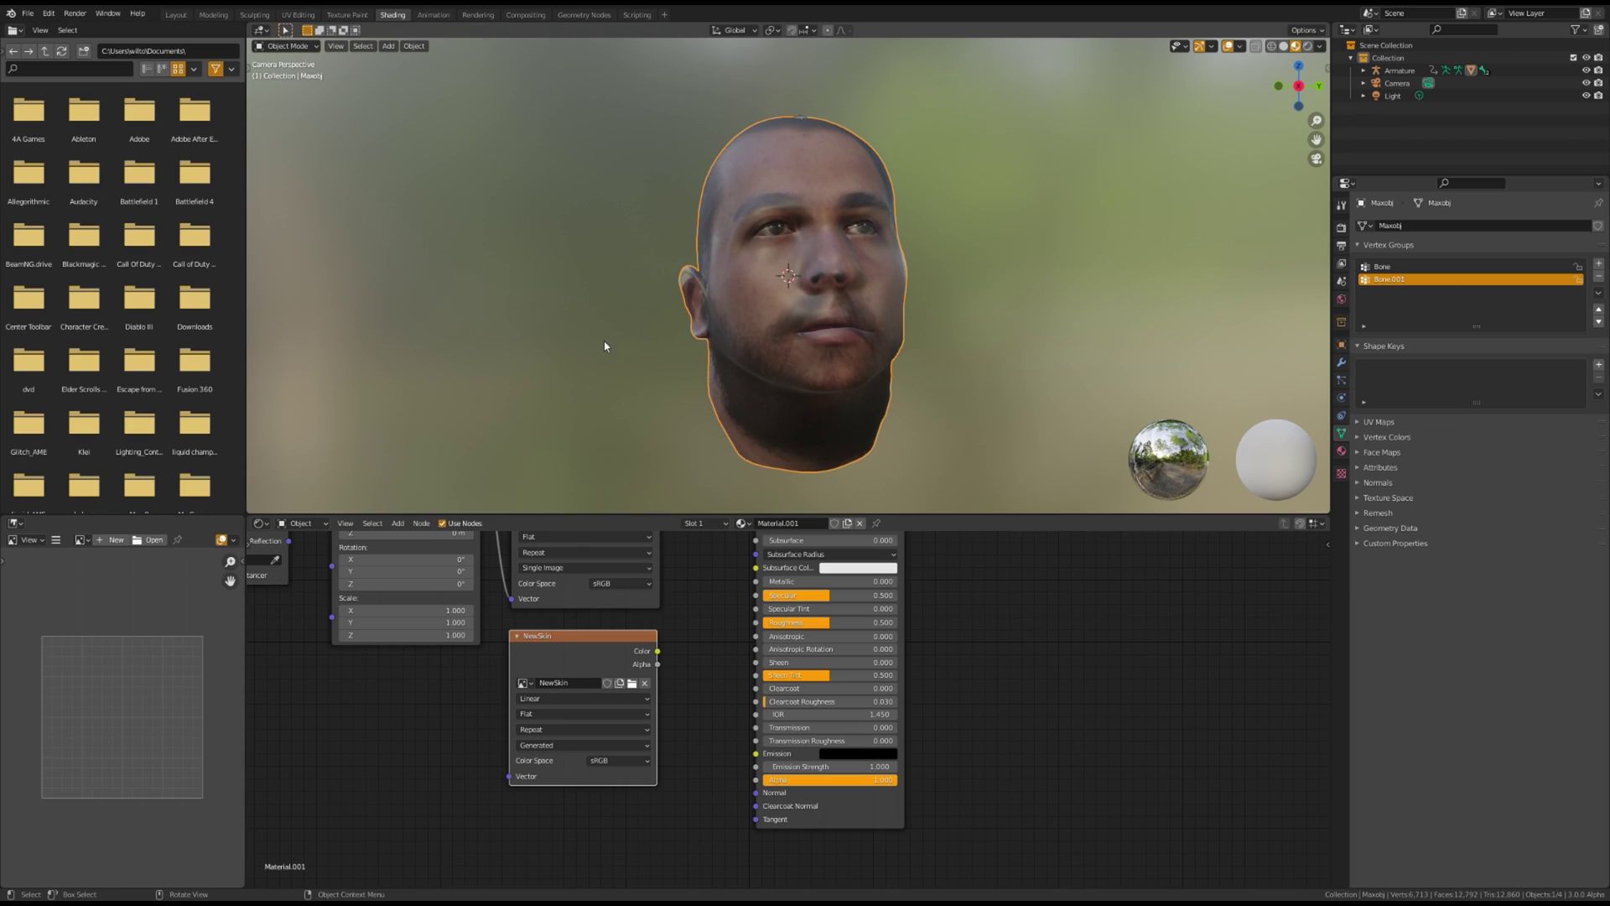
click(1341, 228)
click(1531, 225)
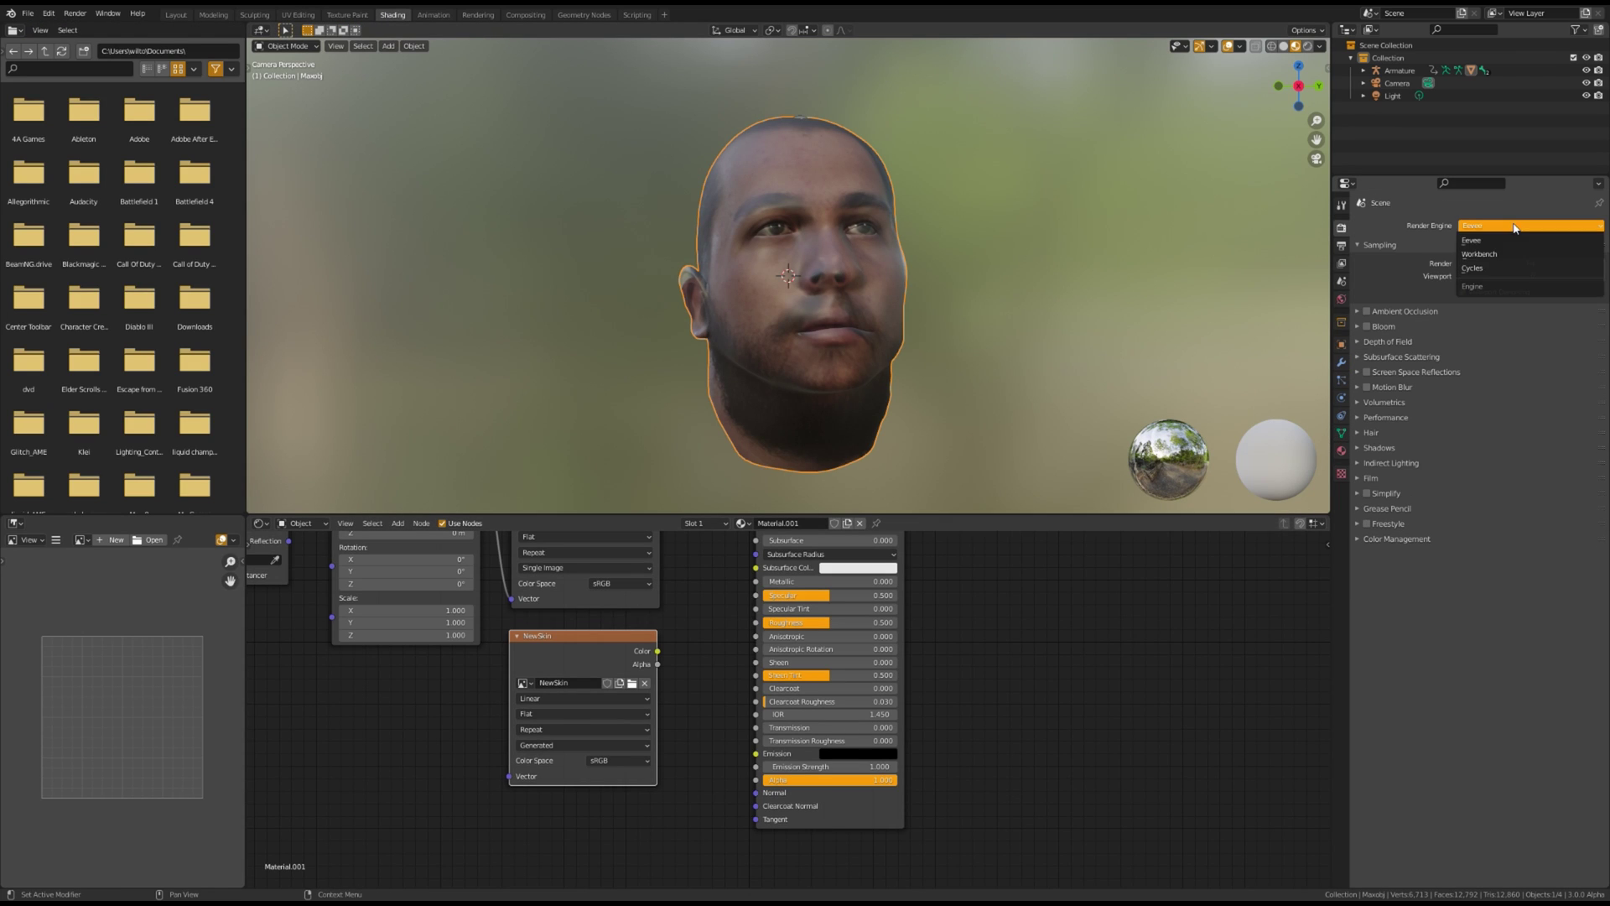
click(1493, 269)
click(1530, 544)
click(1481, 674)
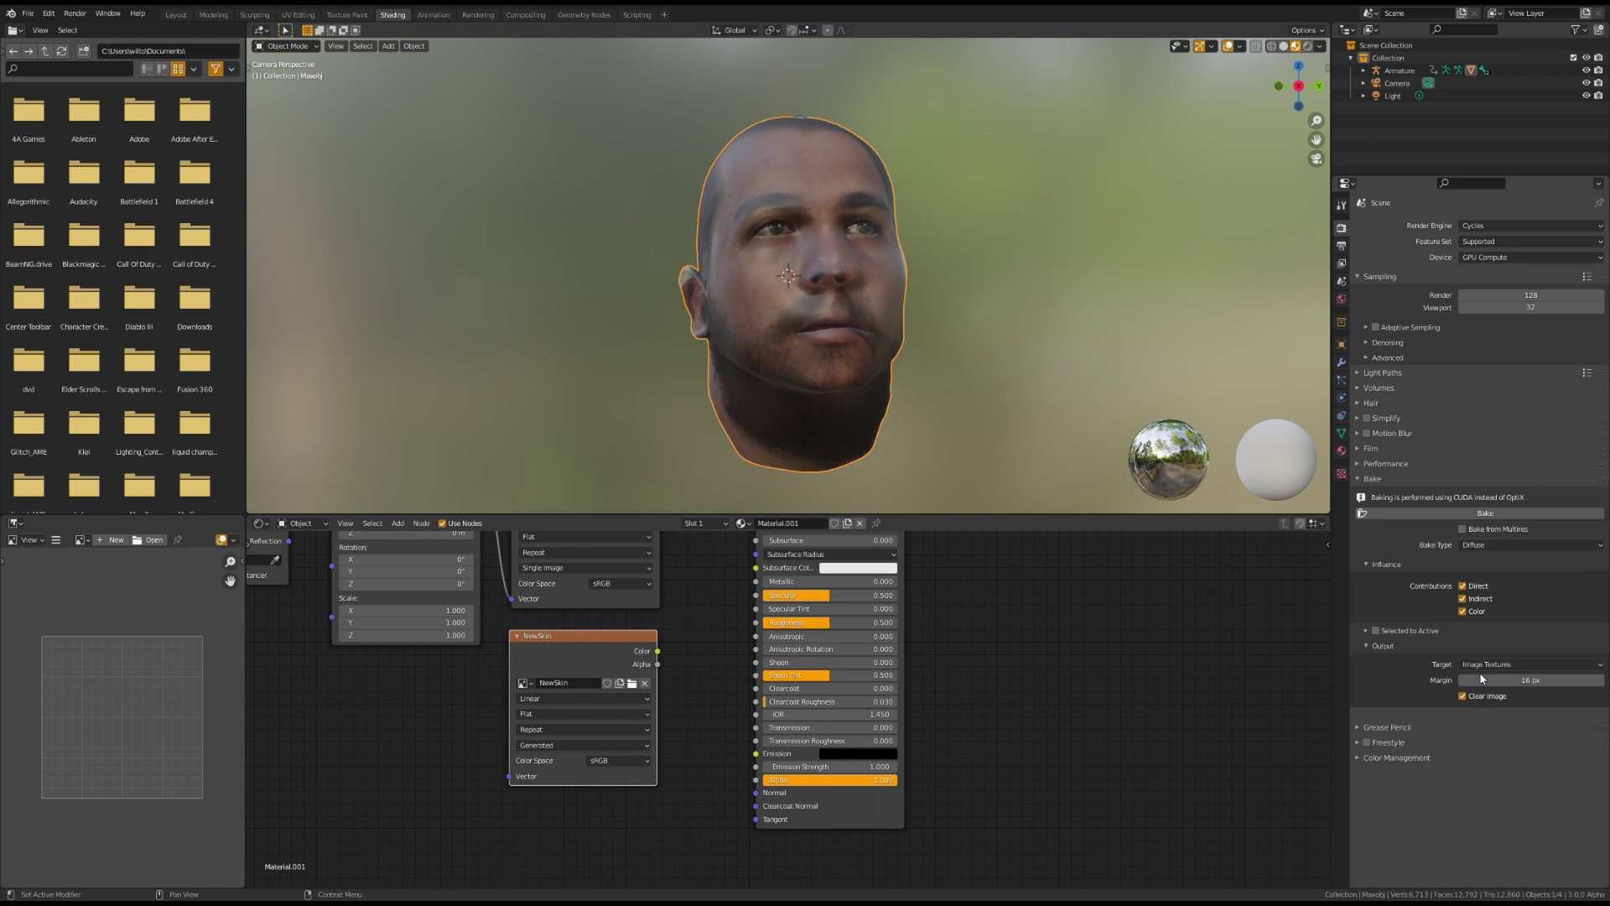
- Exclude direct and indirect light from the bake and bake only the color into the NewSkin image
click(1463, 597)
click(1463, 586)
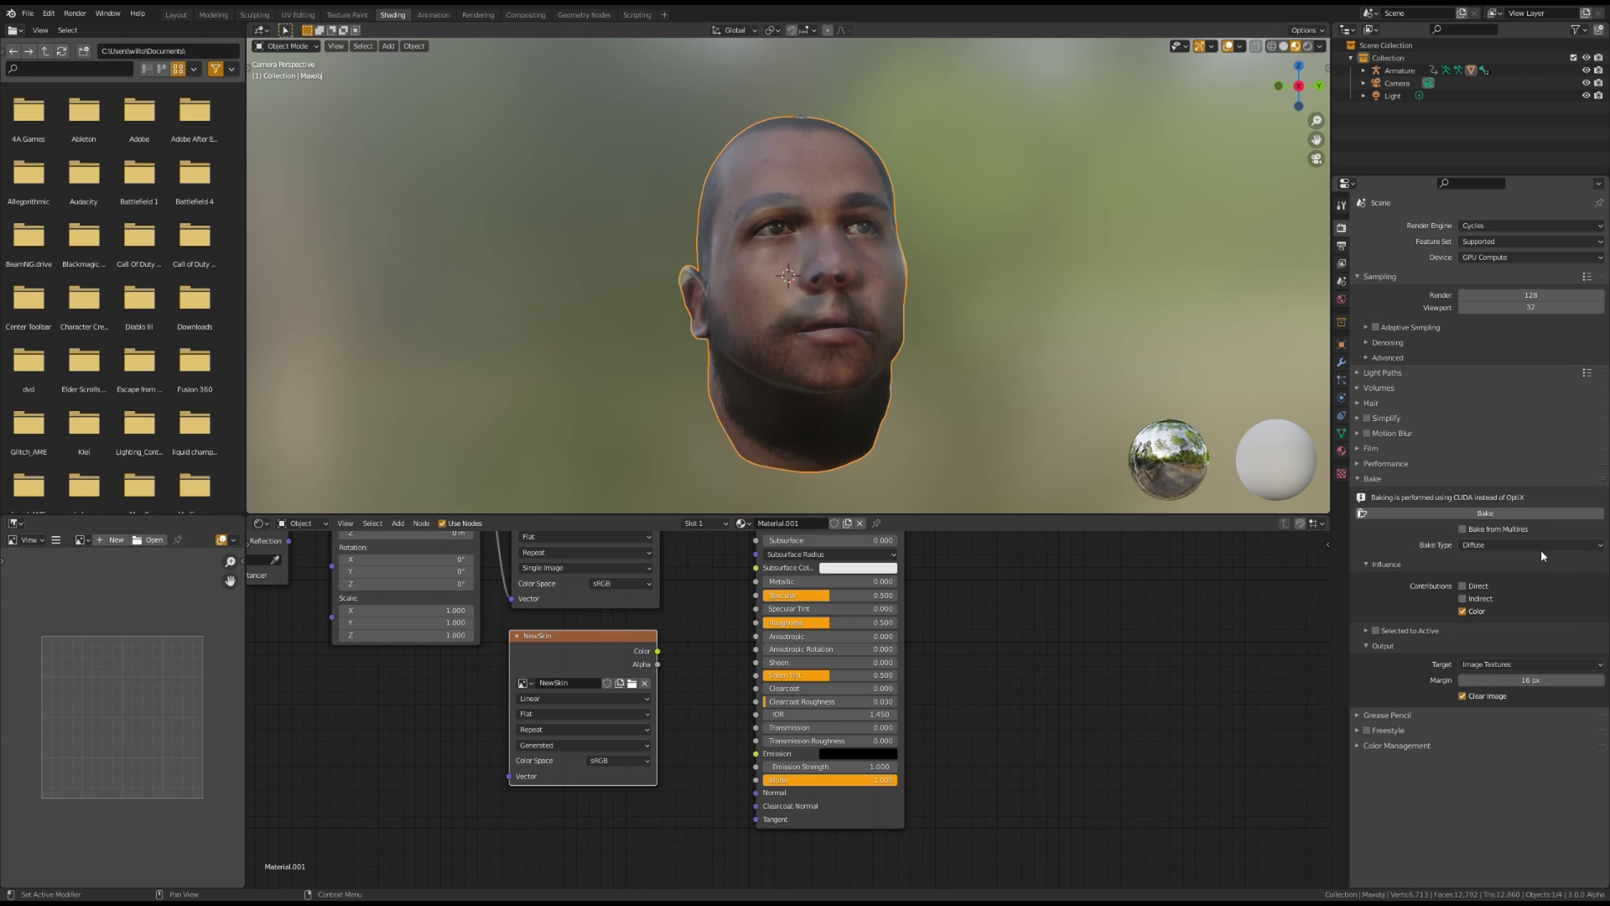
click(1402, 513)
- Save the baked NewSkin image and connect its texture to the material's Base Color
click(310, 15)
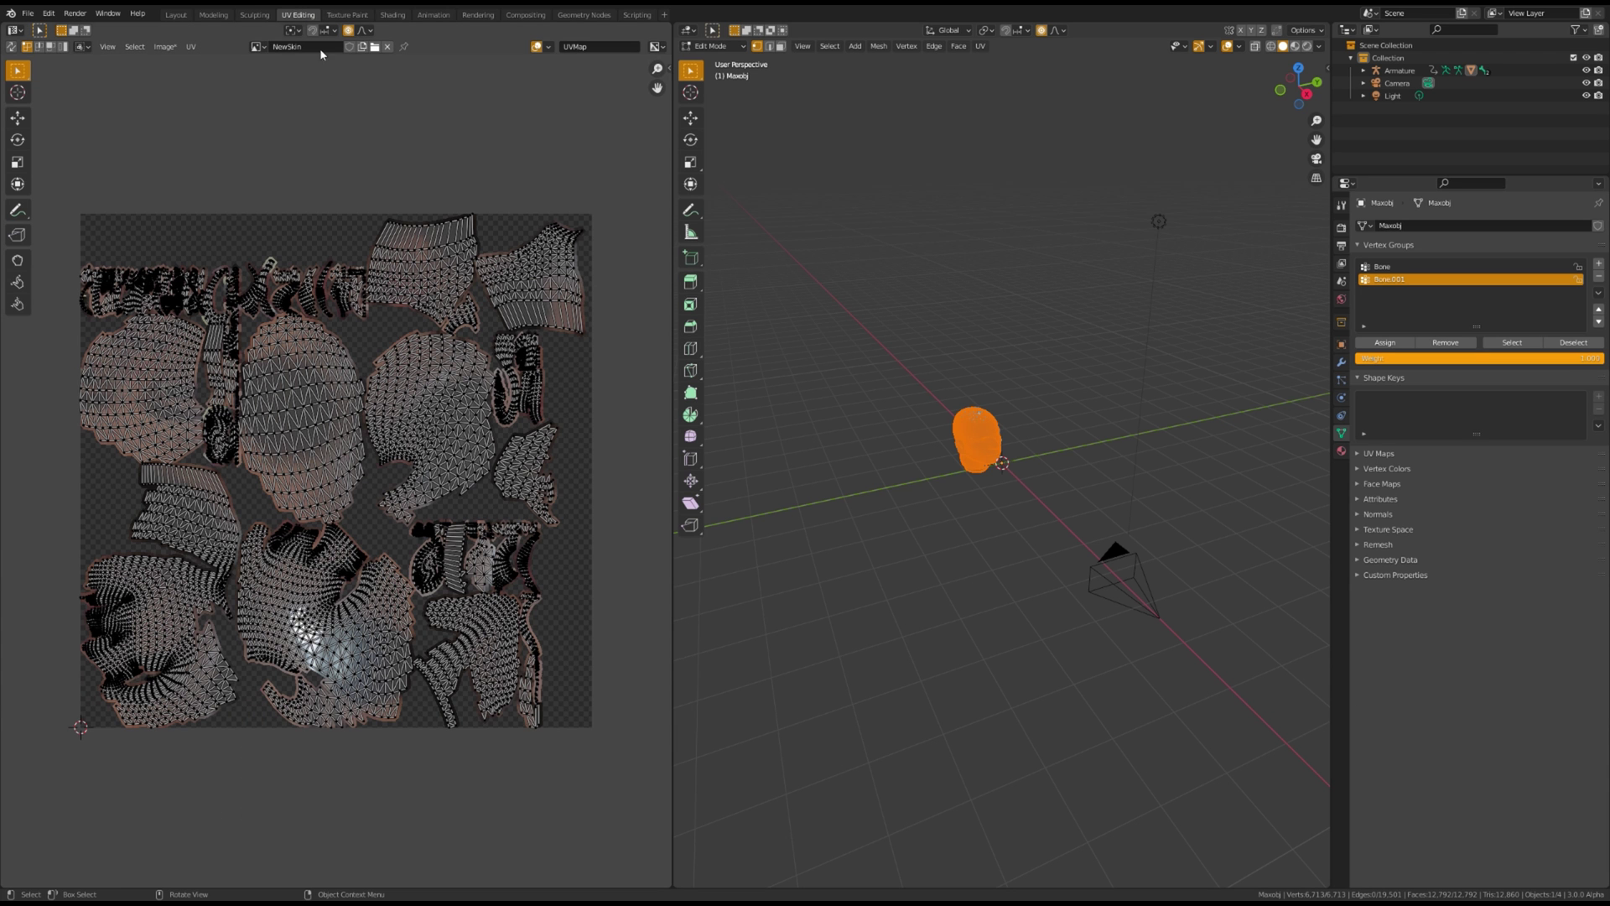
click(159, 49)
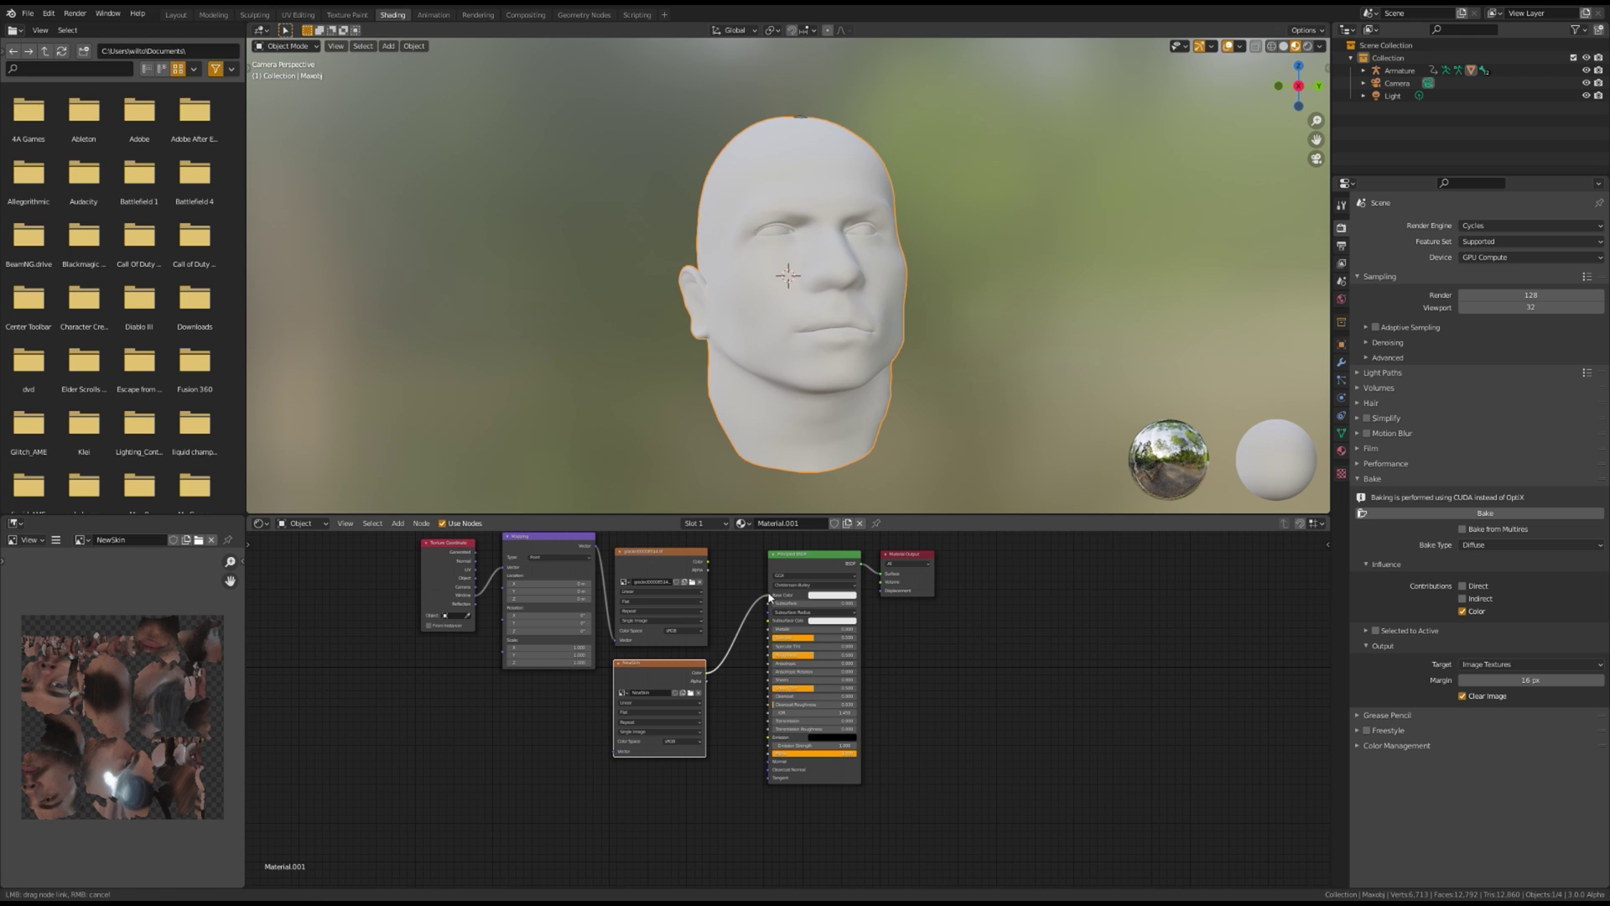
drag(770, 597, 868, 629)
scroll(845, 676, up, 2)
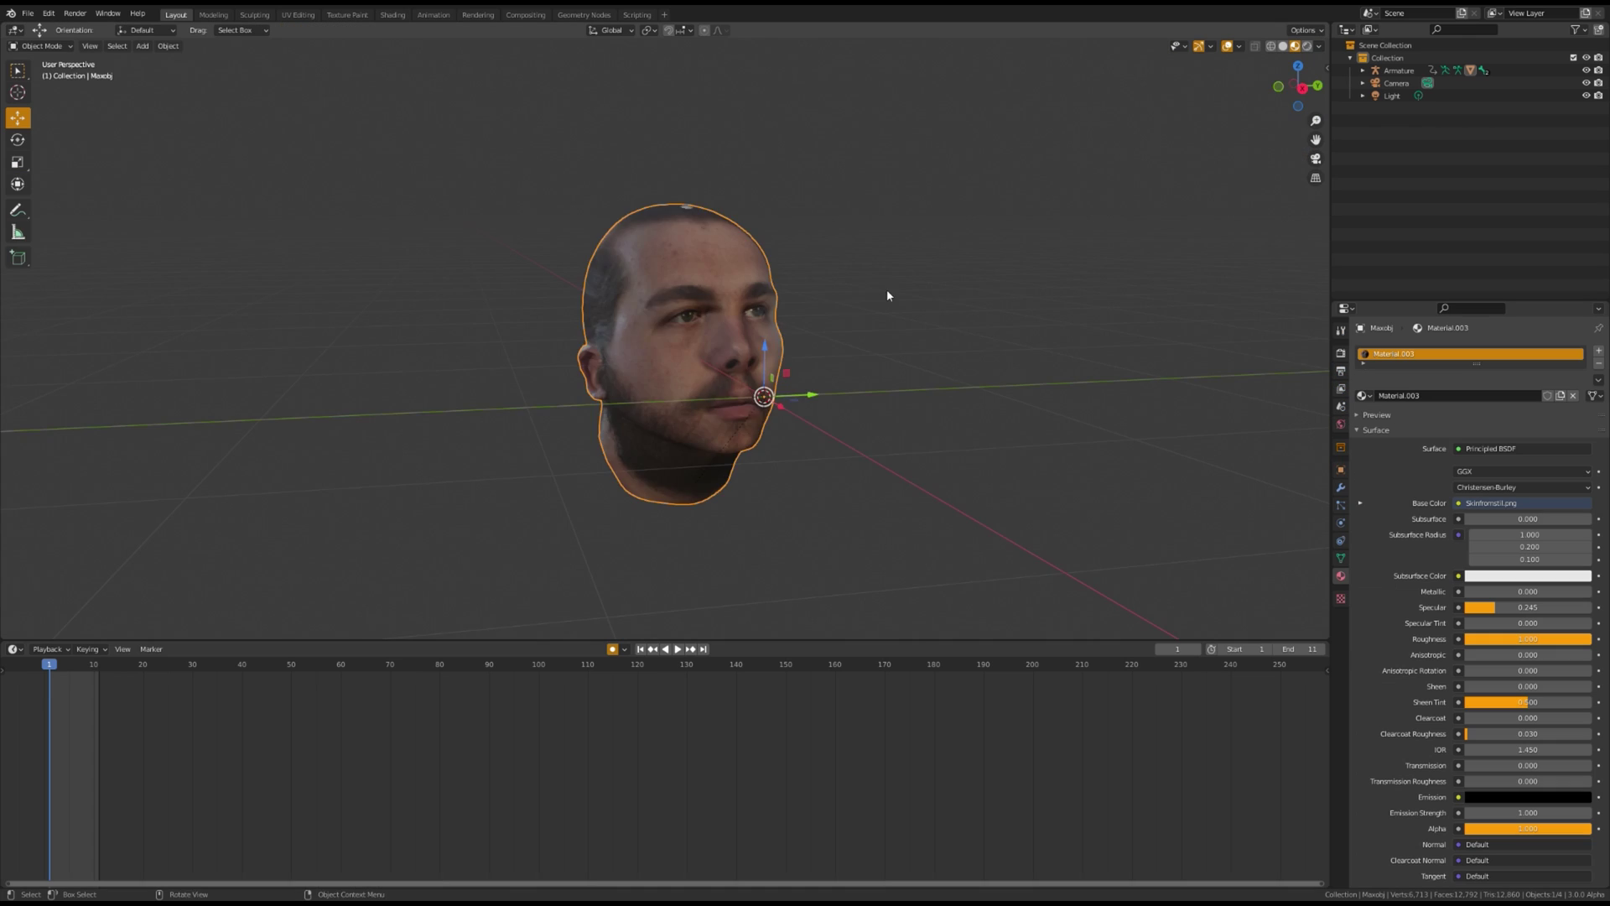
- Select the faces of the hair area on the side of the head mesh with circle selection in face mode
mouse_move(887, 288)
middle_down()
mouse_move(762, 260)
mouse_move(959, 307)
mouse_move(1168, 272)
mouse_move(909, 321)
mouse_move(832, 315)
middle_up()
key(Tab)
scroll(455, 249, up, 1)
click(454, 248)
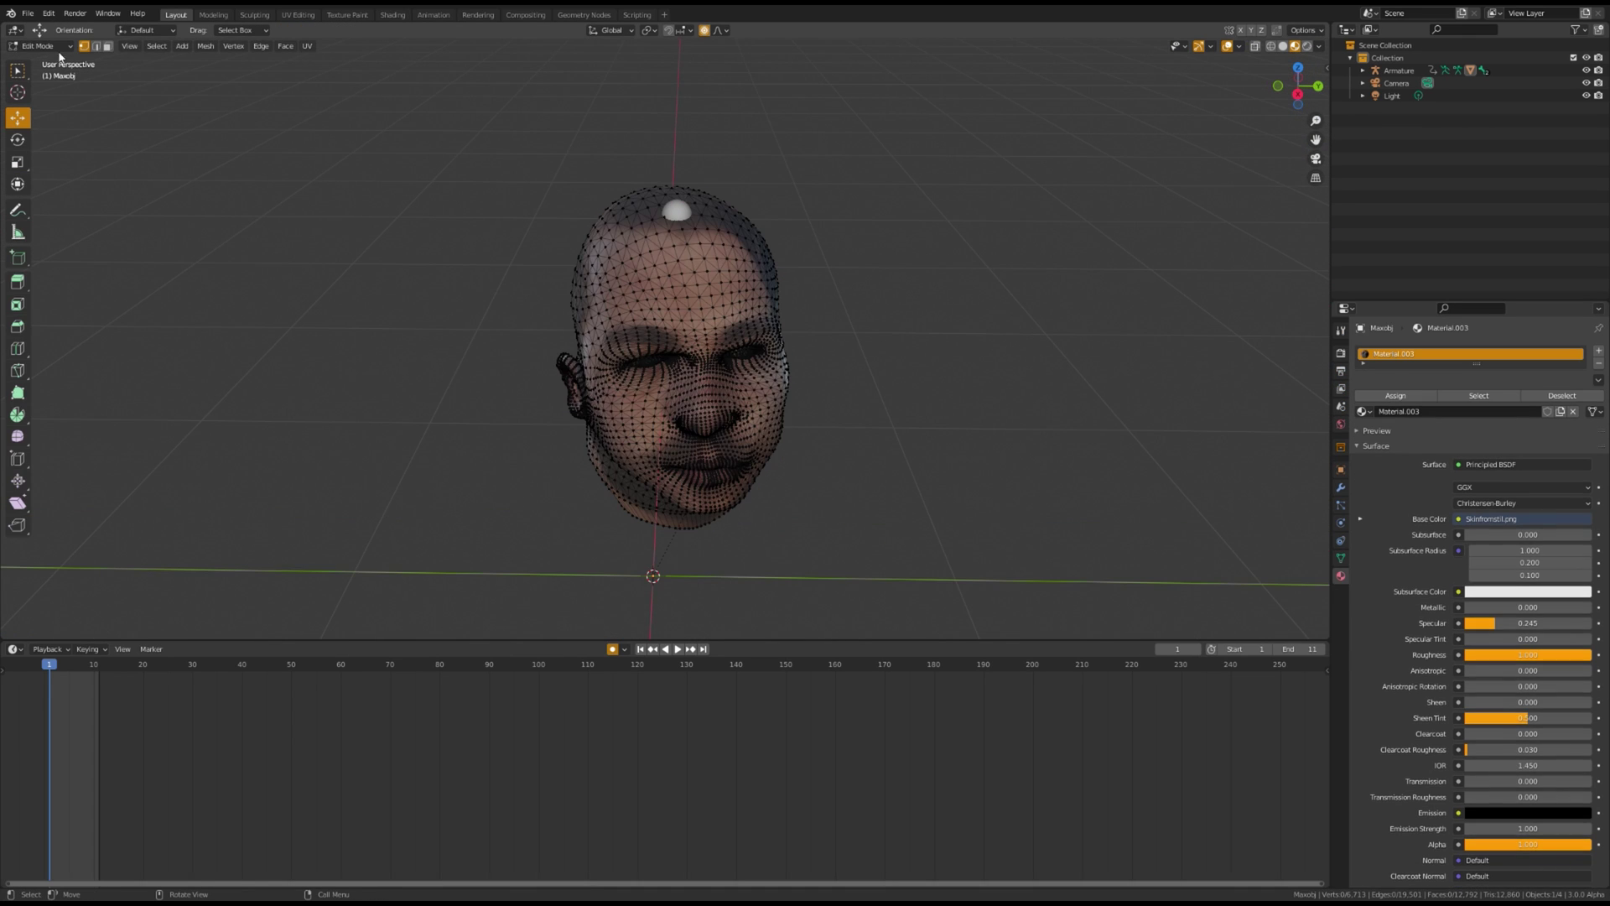
mouse_move(18, 71)
mouse_down()
mouse_move(50, 74)
mouse_move(75, 126)
mouse_up()
middle_drag(144, 143, 802, 363)
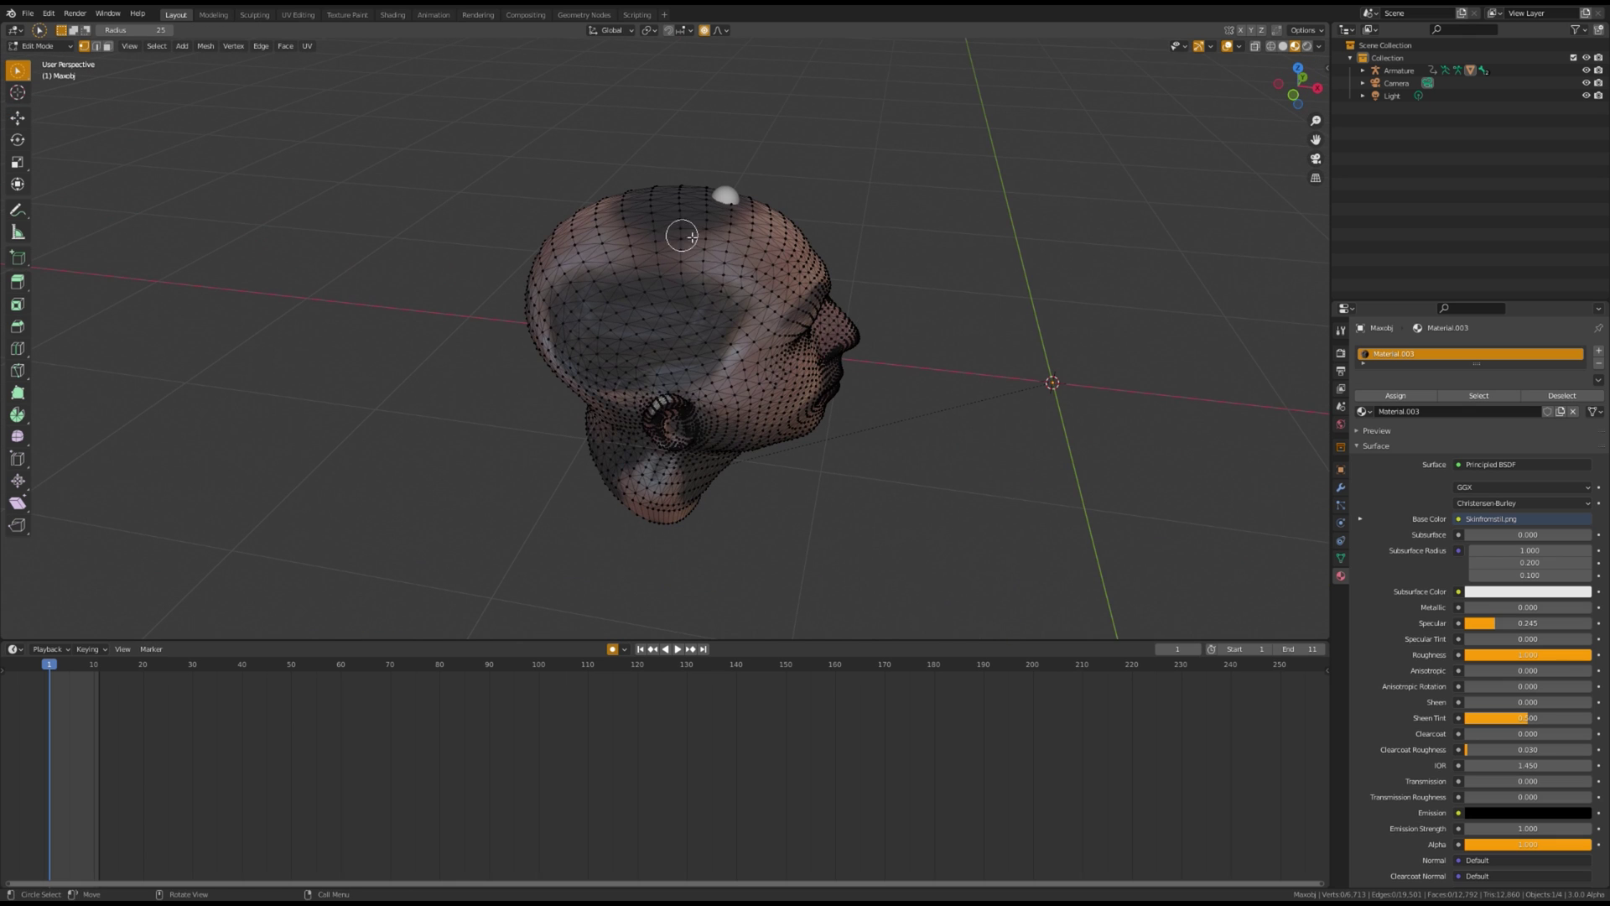
mouse_move(723, 216)
mouse_down()
mouse_move(726, 312)
mouse_move(641, 361)
mouse_move(702, 298)
mouse_move(587, 304)
mouse_up()
key(3)
middle_drag(587, 305, 726, 260)
drag(726, 259, 702, 266)
middle_drag(636, 289, 700, 247)
drag(701, 247, 705, 241)
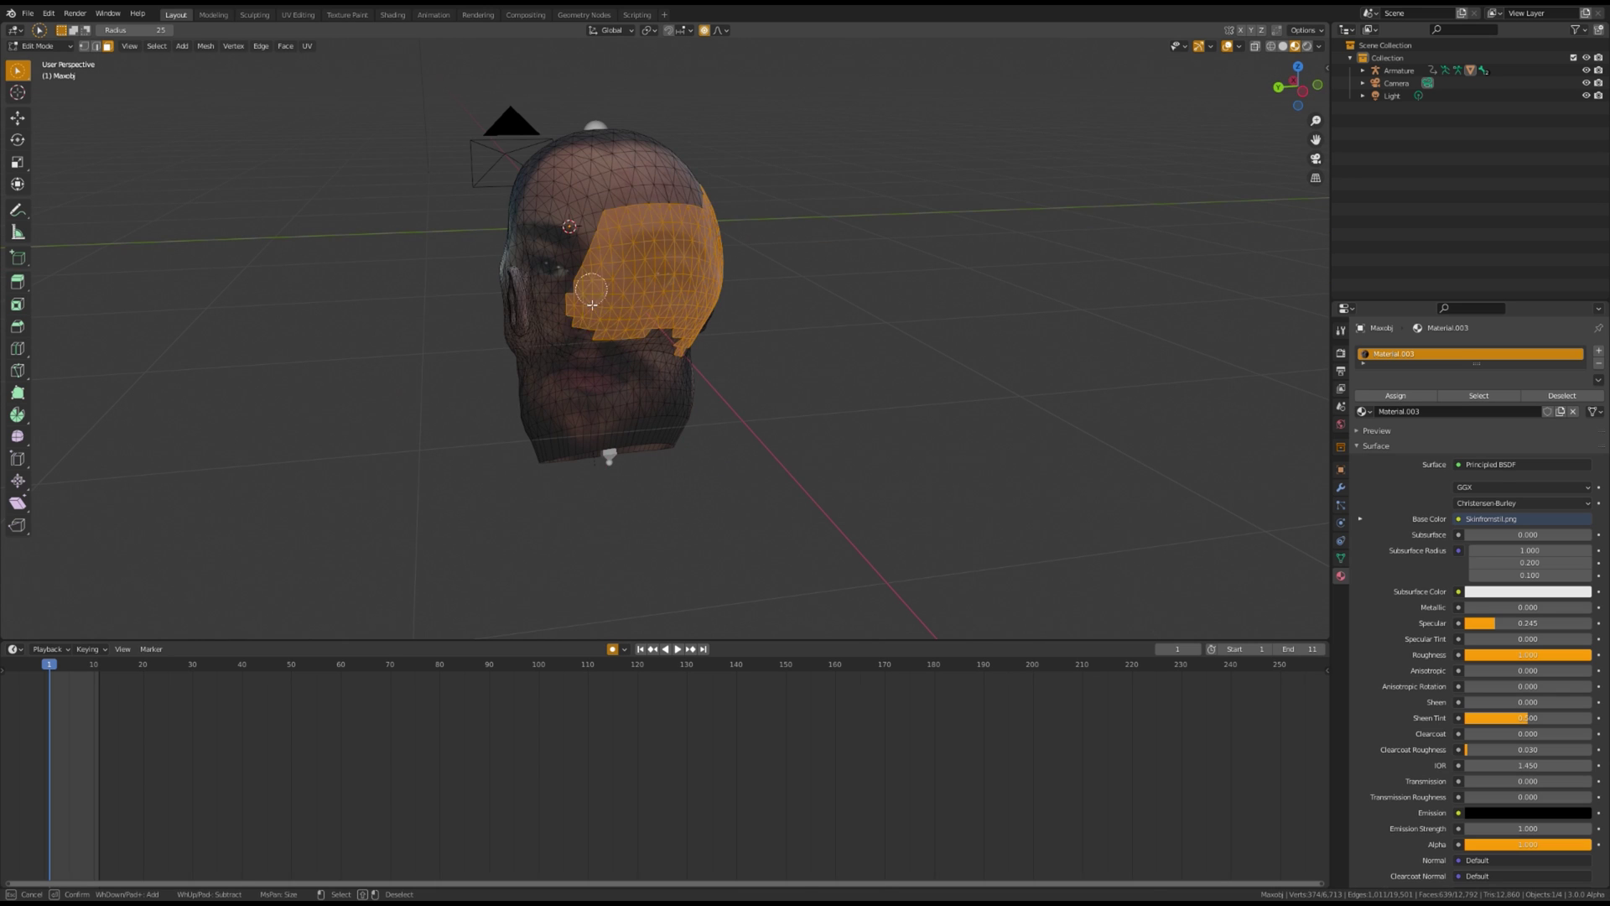
- Extend the face selection around the opposite side of the scalp and along the front hairline
middle_drag(605, 330, 617, 359)
middle_drag(568, 286, 776, 276)
drag(776, 276, 663, 201)
middle_drag(663, 201, 728, 181)
drag(729, 181, 726, 189)
middle_drag(726, 190, 752, 260)
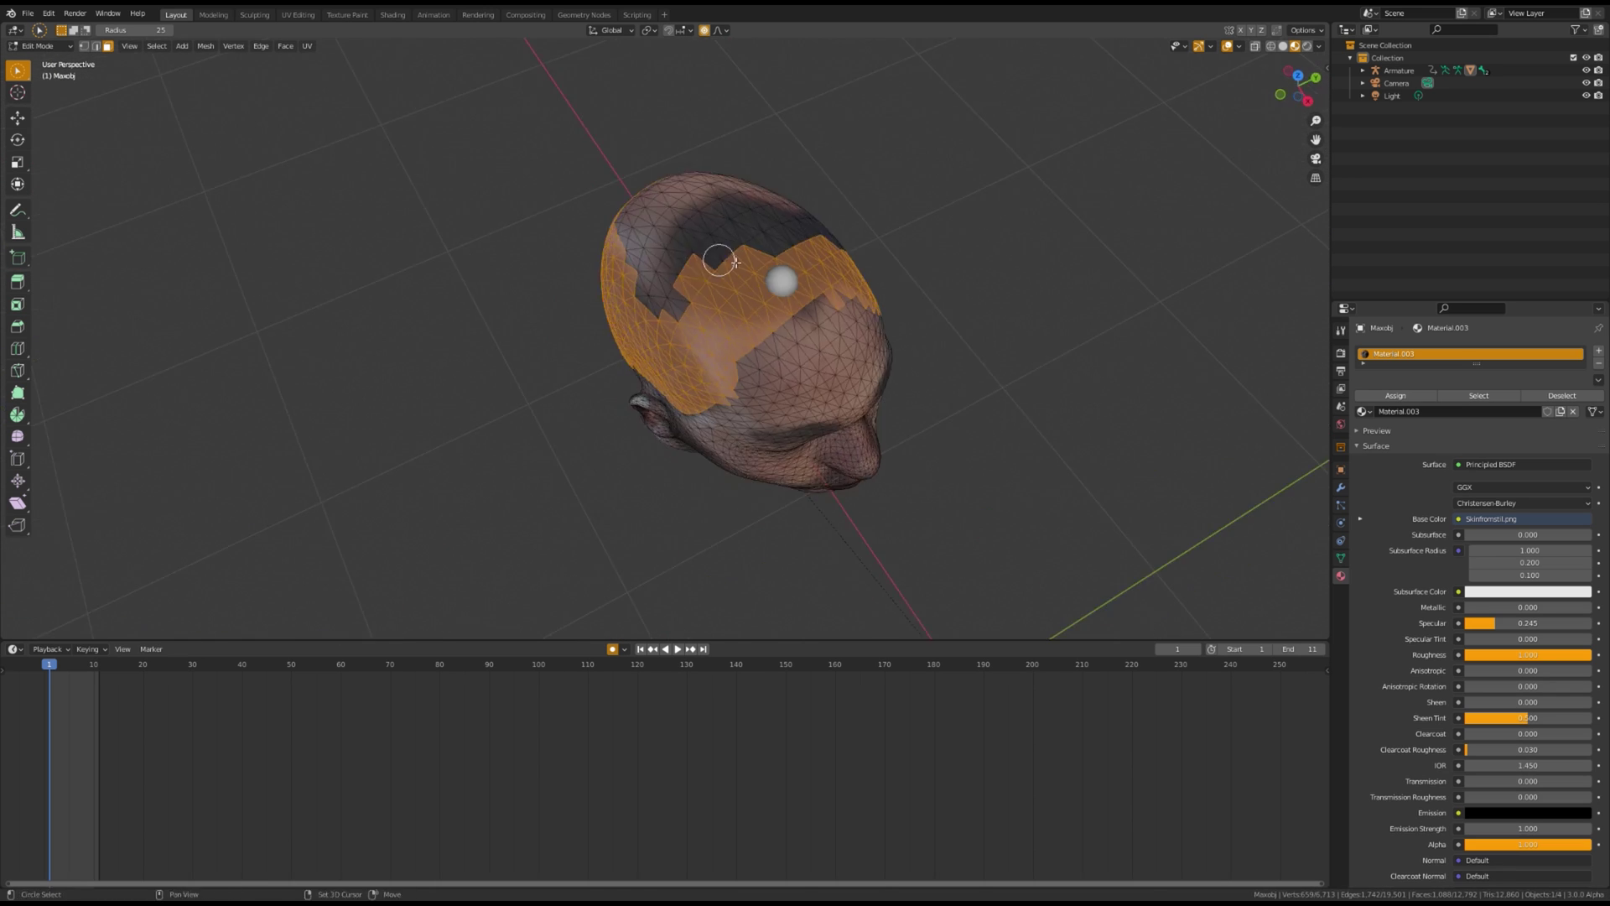
- Fill in the remaining scalp faces over the crown and refine the edges of the hair selection
drag(643, 202, 654, 210)
middle_drag(654, 209, 699, 286)
mouse_move(738, 411)
mouse_down()
mouse_move(708, 361)
mouse_move(675, 457)
mouse_up()
middle_drag(675, 457, 612, 254)
scroll(787, 467, up, 5)
ctrl+click(680, 394)
scroll(690, 402, down, 2)
drag(612, 254, 617, 253)
click(665, 224)
middle_drag(609, 271, 641, 329)
key(ctrl+z)
shift+click(665, 225)
scroll(663, 285, down, 5)
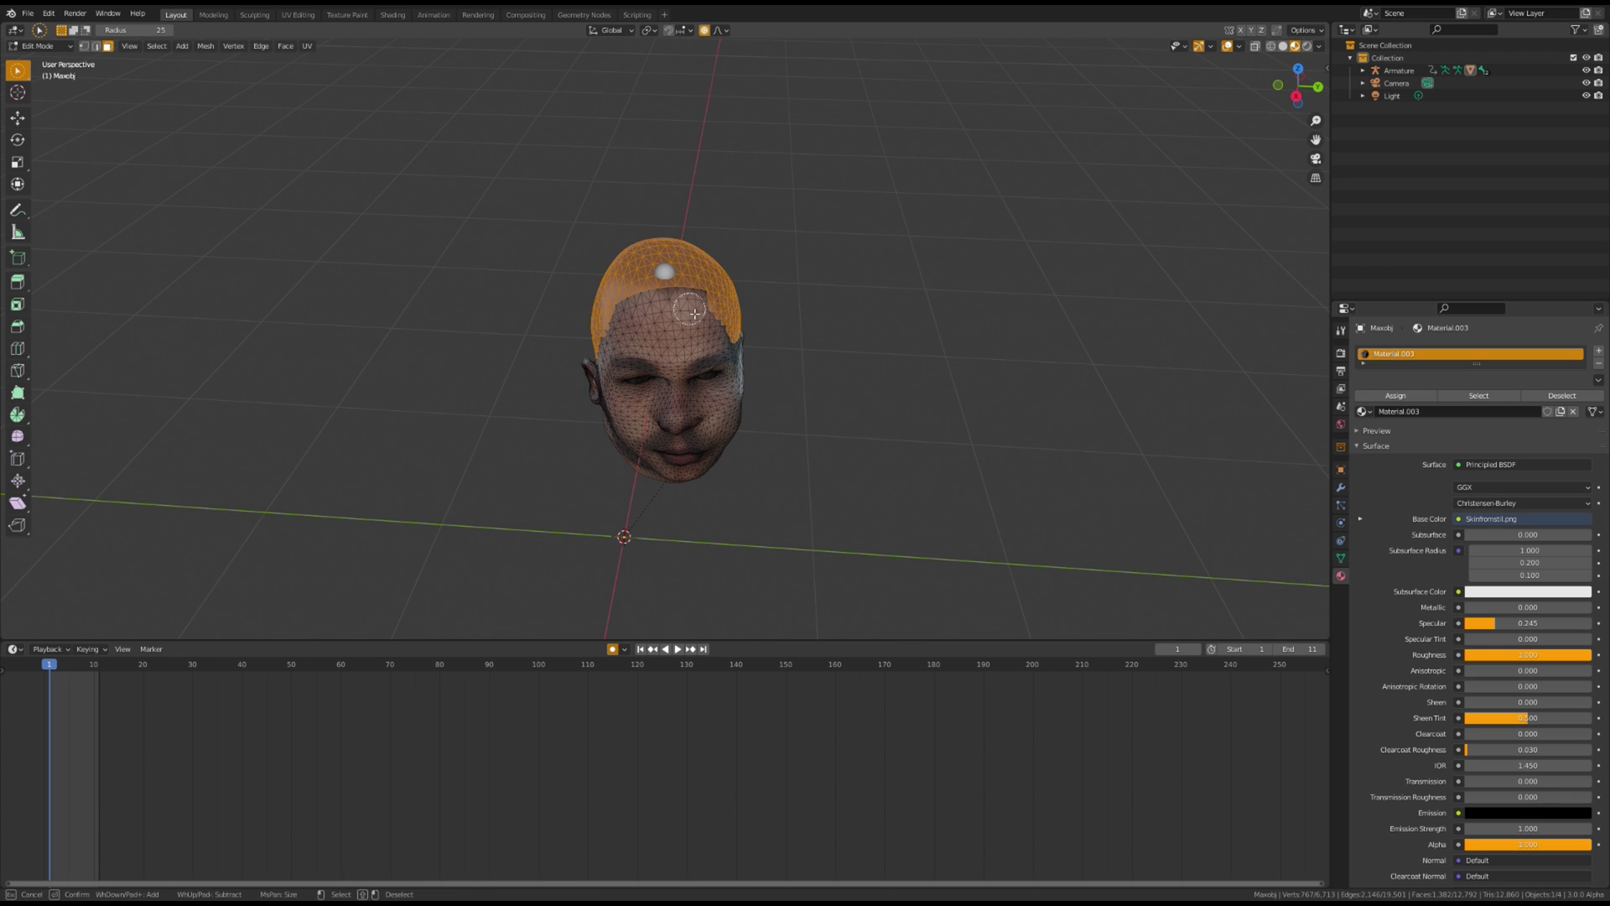
- Trim the hair selection at the front hairline and create a vertex group named Scalp for it
ctrl+drag(720, 345, 721, 347)
middle_drag(721, 347, 723, 307)
click(1341, 558)
click(1598, 389)
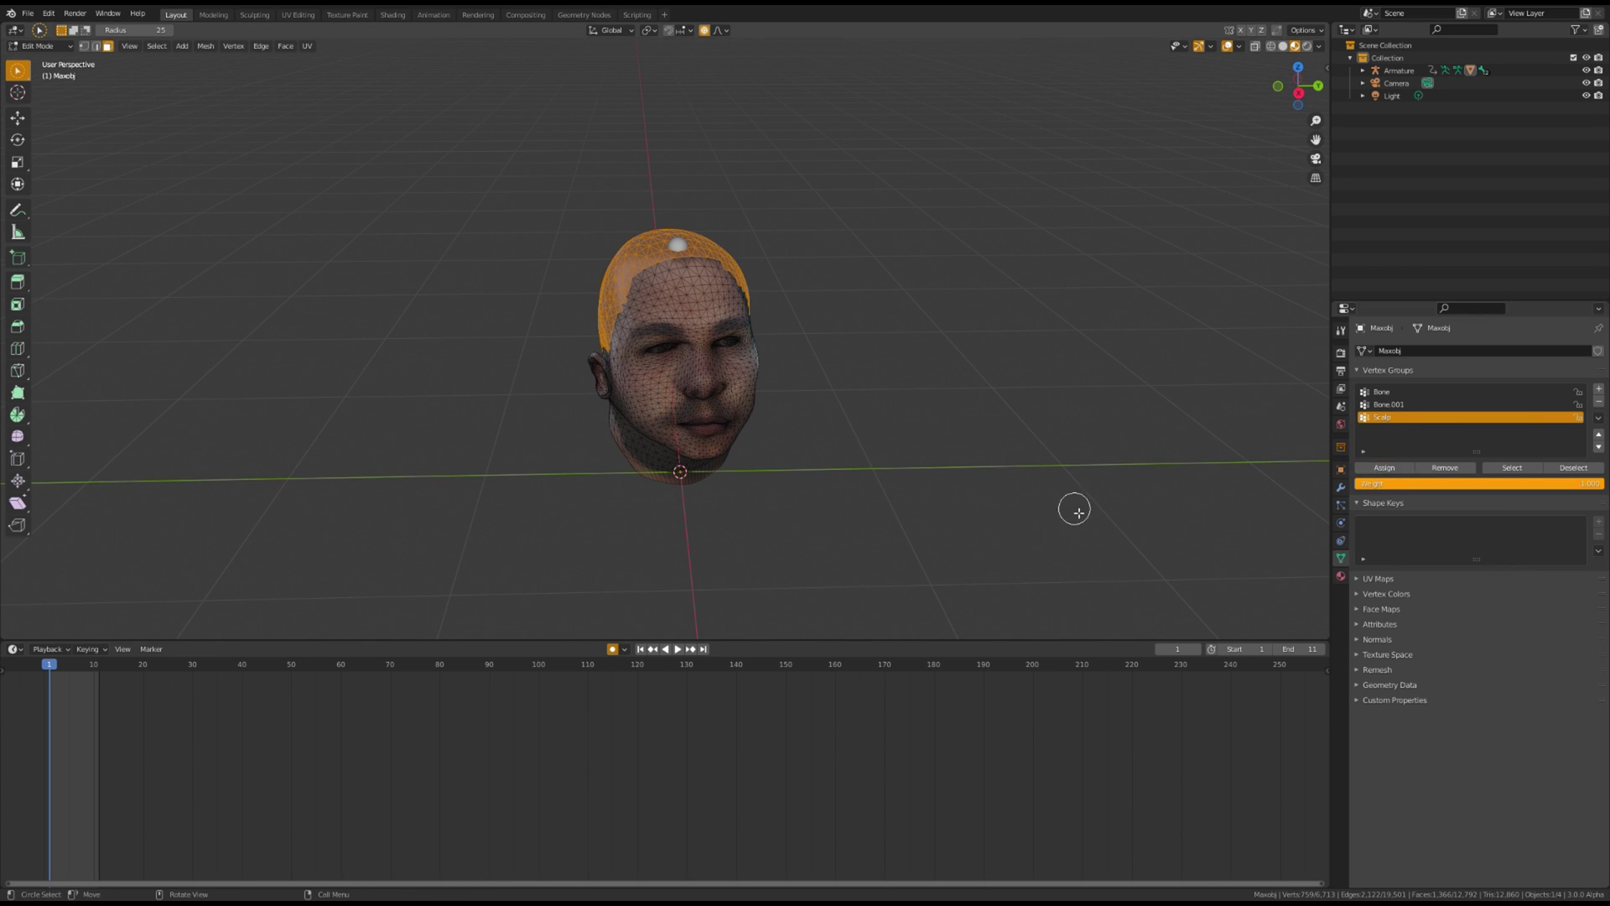
key(Tab)
- Circle-select through the mesh the upper quarter of the head on the man's right side and separate it into its own object
middle_drag(828, 459, 823, 428)
click(676, 225)
scroll(703, 432, up, 3)
shift+middle_drag(676, 256, 701, 305)
click(765, 305)
key(Tab)
key(alt+a)
middle_drag(618, 390, 603, 371)
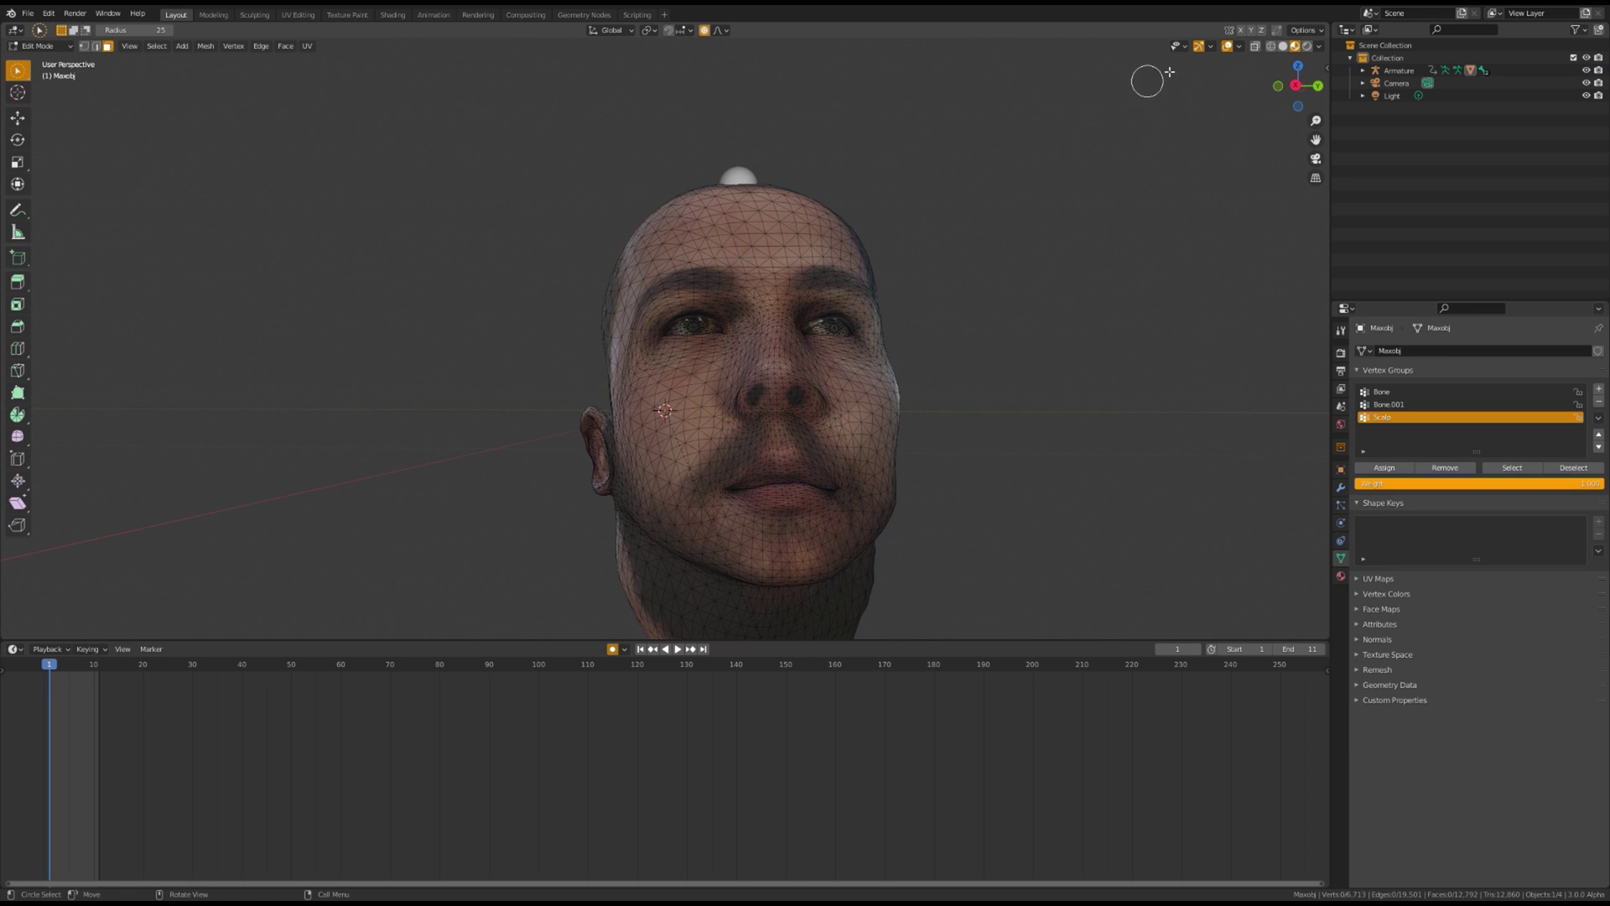
key(alt+z)
mouse_move(595, 378)
mouse_down()
mouse_move(708, 339)
mouse_move(717, 293)
mouse_move(684, 220)
mouse_move(611, 349)
mouse_up()
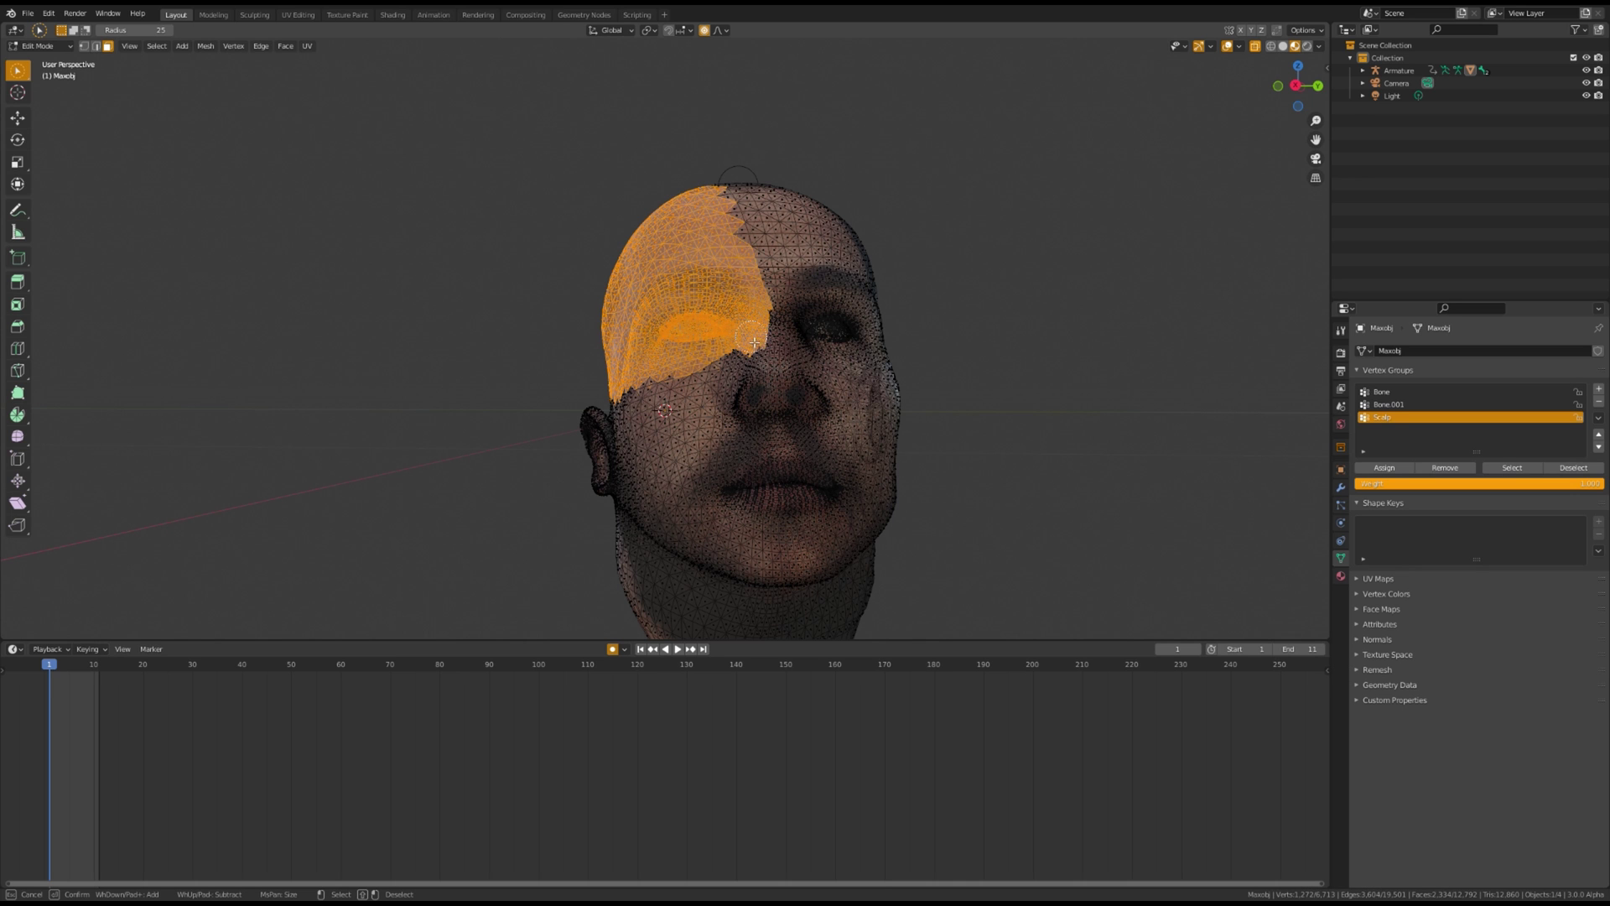
middle_drag(746, 346, 791, 366)
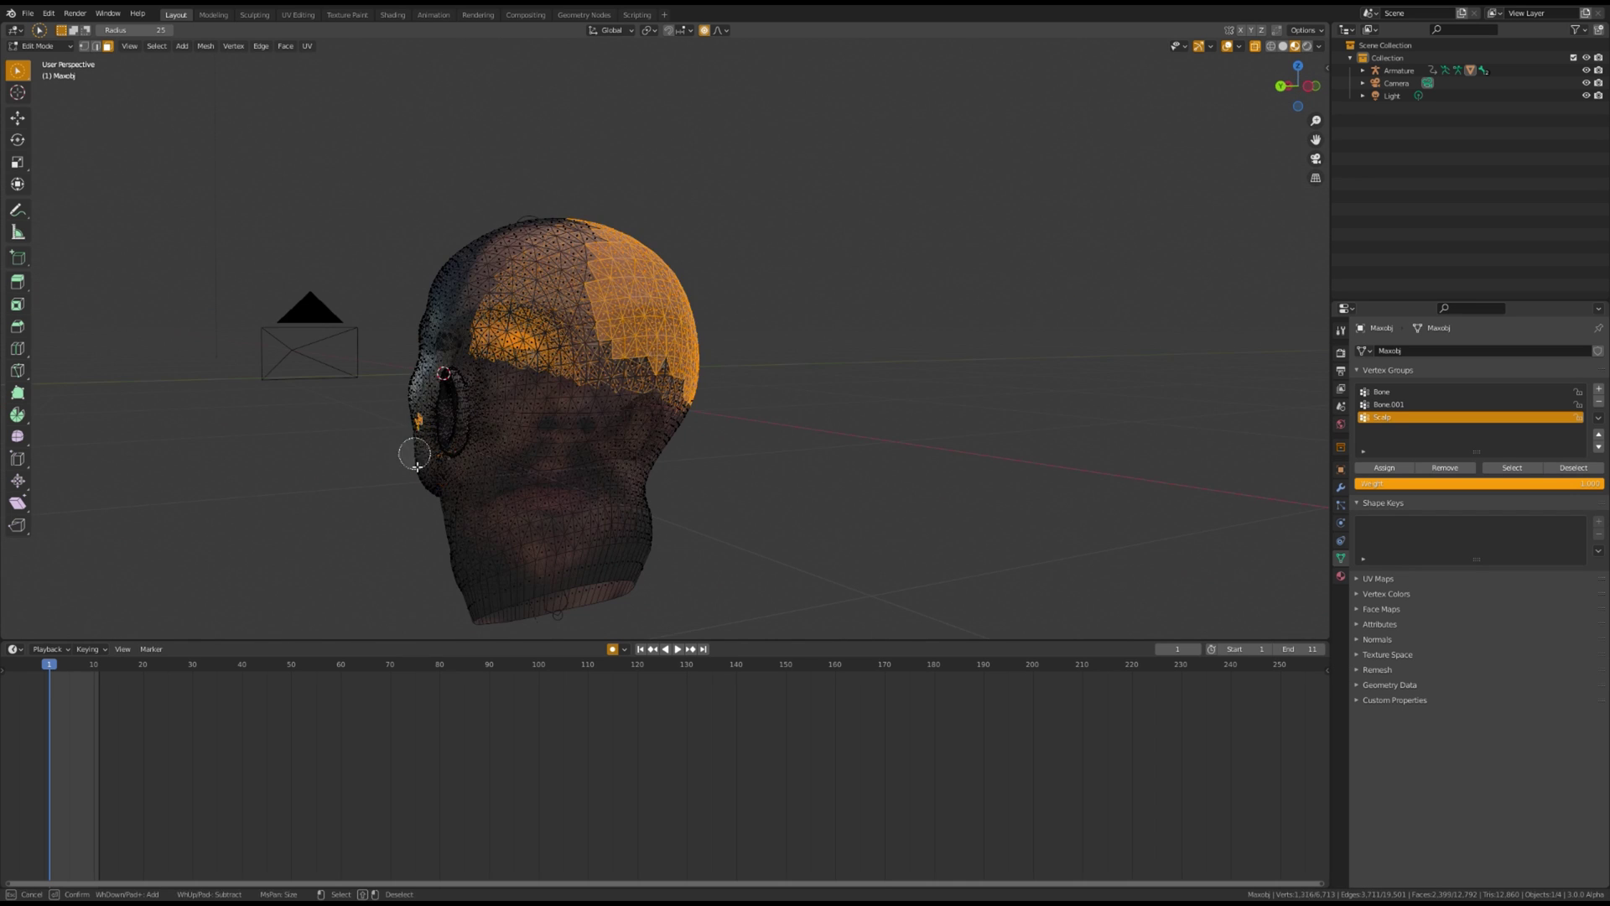
middle_drag(458, 448, 662, 414)
right_click(620, 395)
mouse_move(582, 603)
click(671, 598)
key(Tab)
- Select the remaining upper quarter of the head on the man's left side and separate it as another object
click(830, 429)
key(Tab)
scroll(828, 429, down, 3)
mouse_move(647, 370)
mouse_down()
mouse_move(755, 372)
mouse_move(721, 327)
mouse_move(671, 302)
mouse_move(662, 243)
mouse_move(826, 236)
mouse_up()
ctrl+middle_drag(825, 235, 785, 370)
middle_drag(964, 406, 703, 481)
ctrl+drag(704, 481, 684, 406)
mouse_move(698, 472)
ctrl+mouse_down()
mouse_move(618, 367)
mouse_move(611, 481)
mouse_move(577, 476)
ctrl+mouse_up()
mouse_move(577, 476)
middle_down()
mouse_move(748, 518)
mouse_move(812, 376)
mouse_move(902, 449)
middle_up()
right_click(812, 377)
click(876, 374)
key(Tab)
- Select all three head pieces with the lower one active and add a Particle System modifier
click(901, 449)
click(830, 361)
shift+click(711, 374)
shift+click(742, 503)
click(1340, 489)
click(1530, 351)
click(1556, 484)
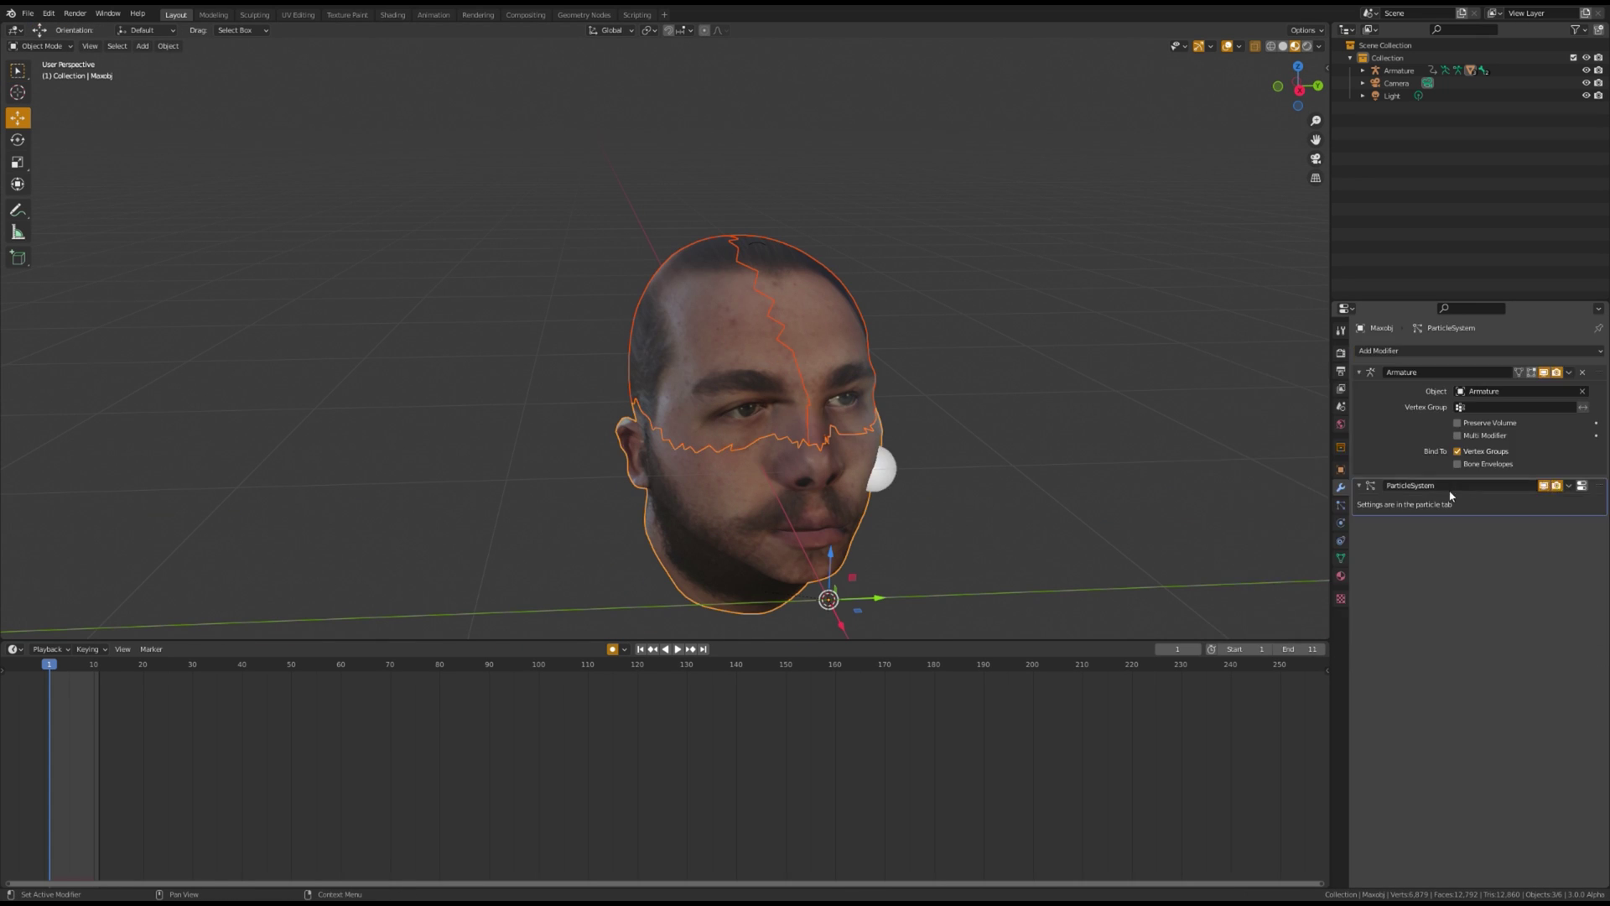
click(1568, 486)
- Change the particle system to Hair with a 0 m hair length and assign the Scalp vertex group to its Density
click(1340, 505)
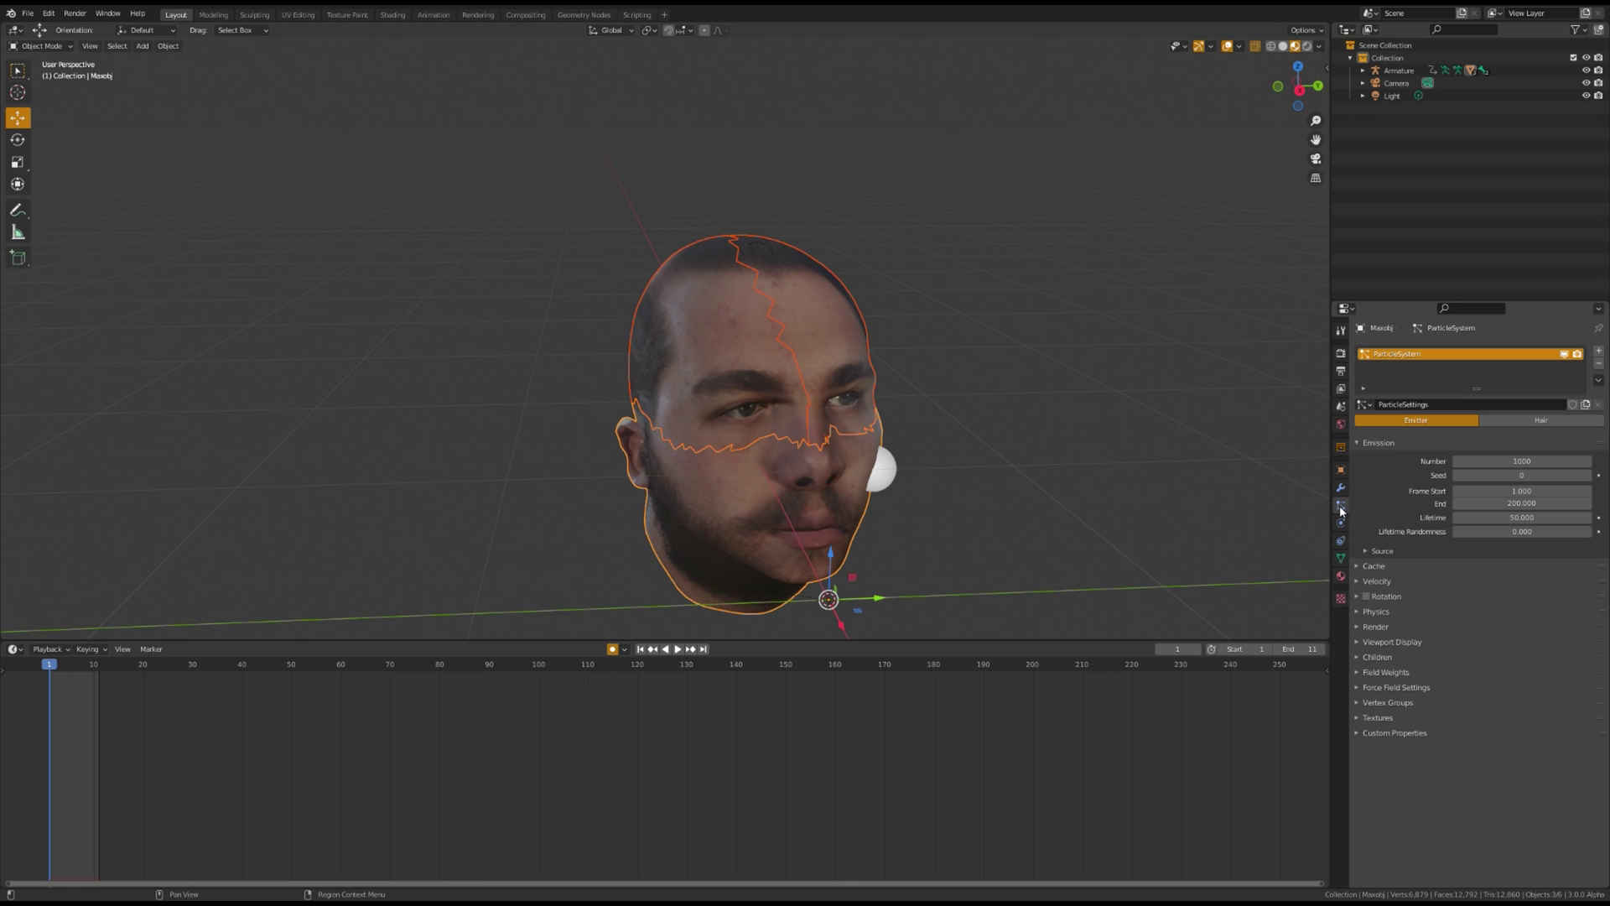
click(1536, 420)
drag(1521, 501, 1380, 502)
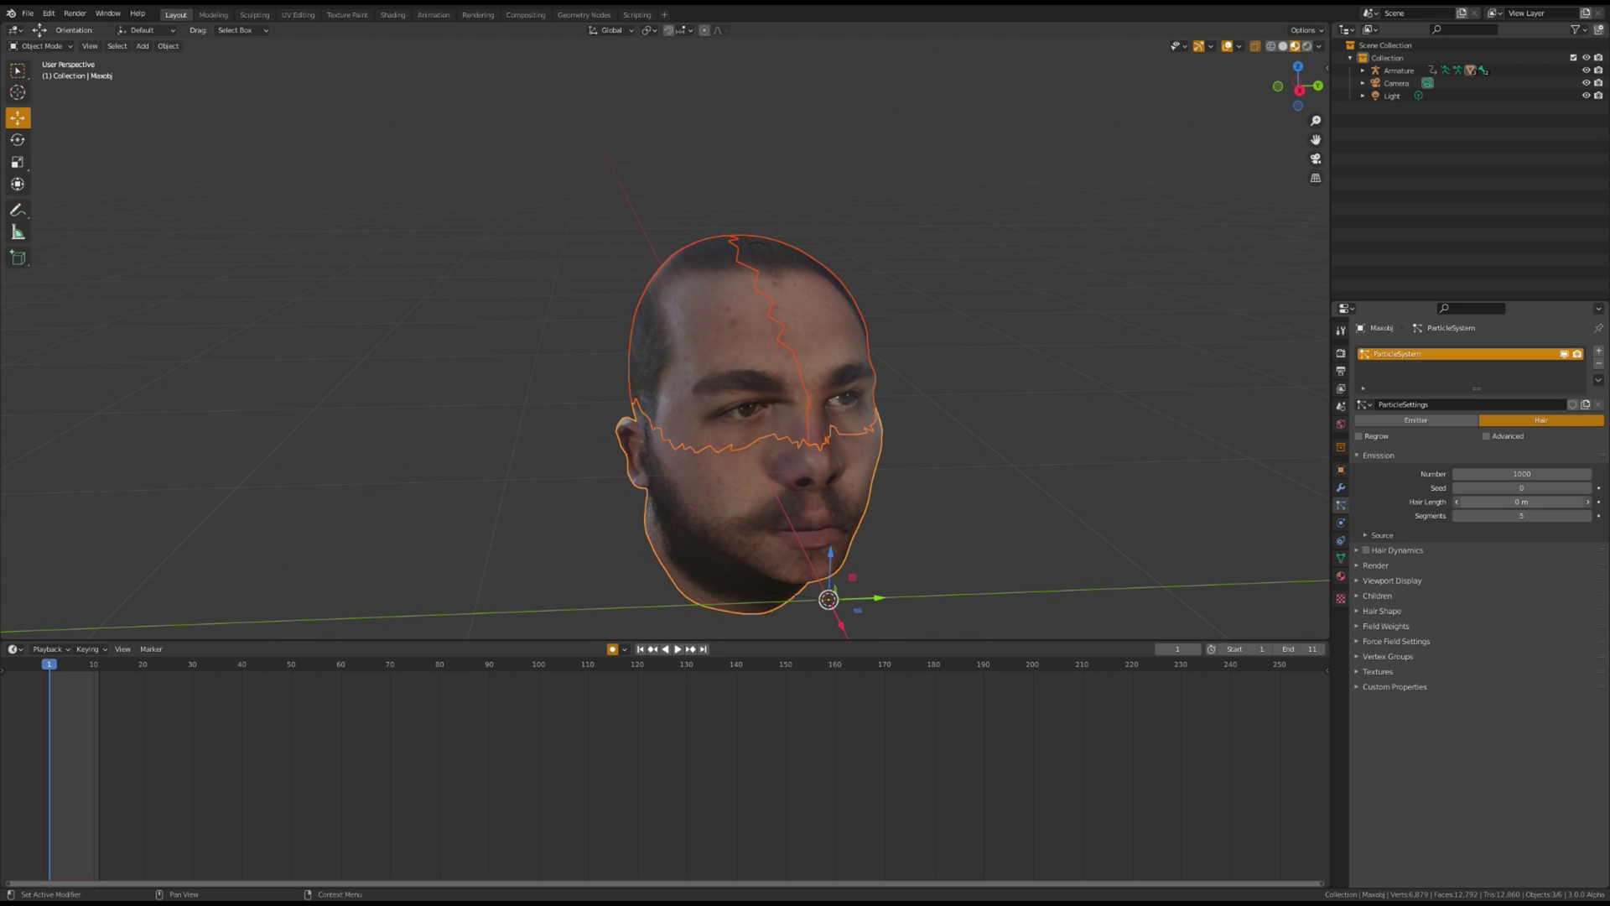
click(1376, 657)
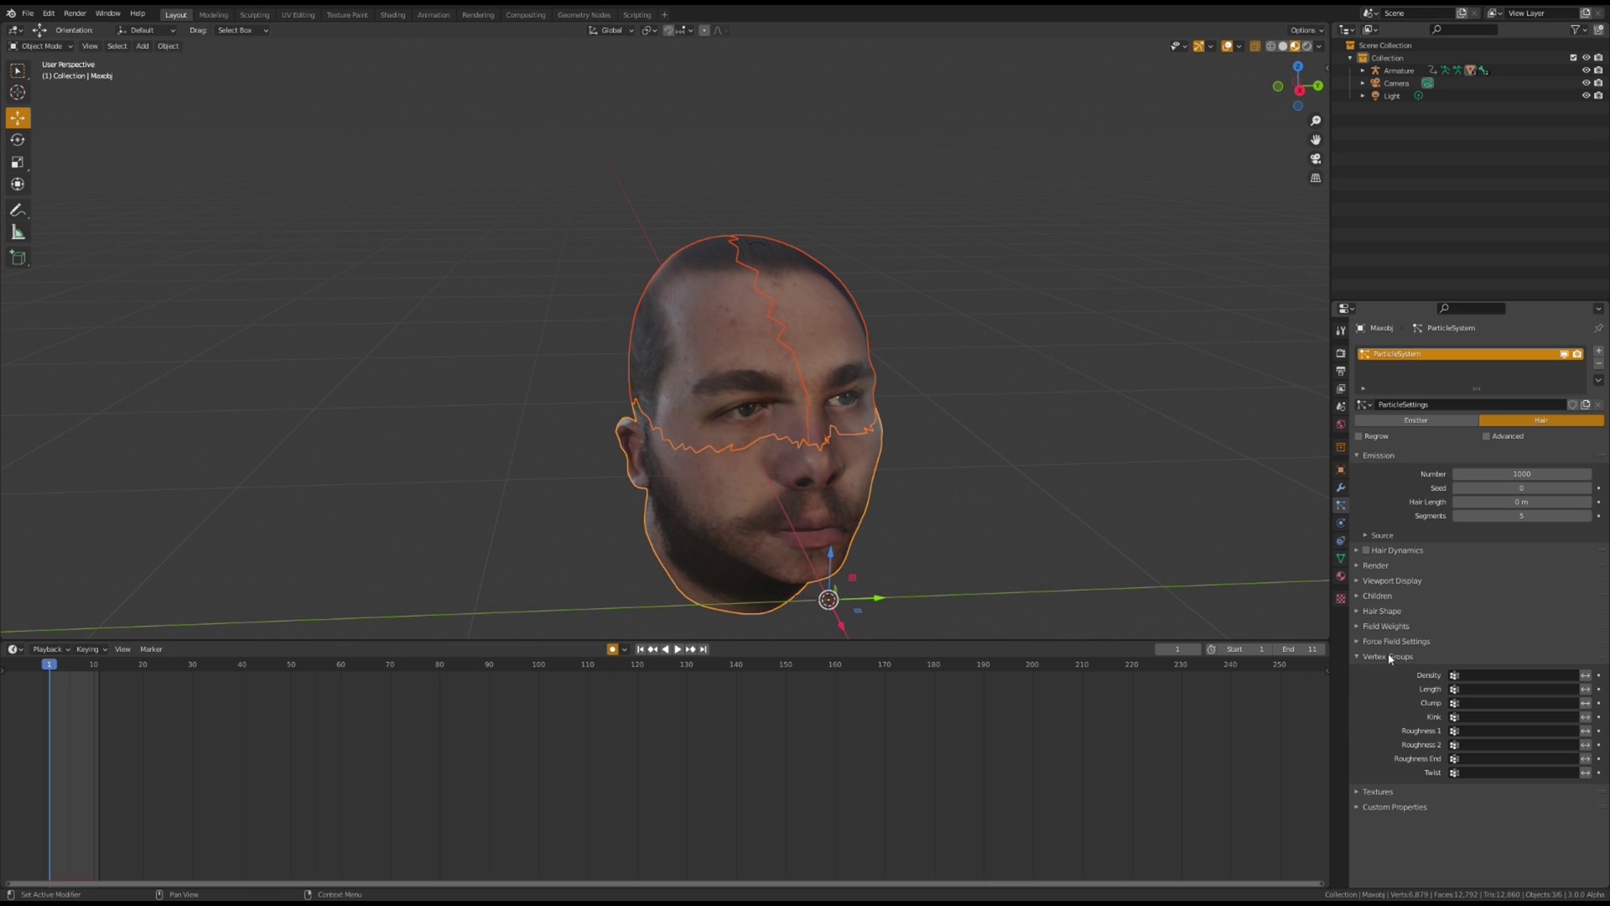
click(1514, 682)
click(1492, 723)
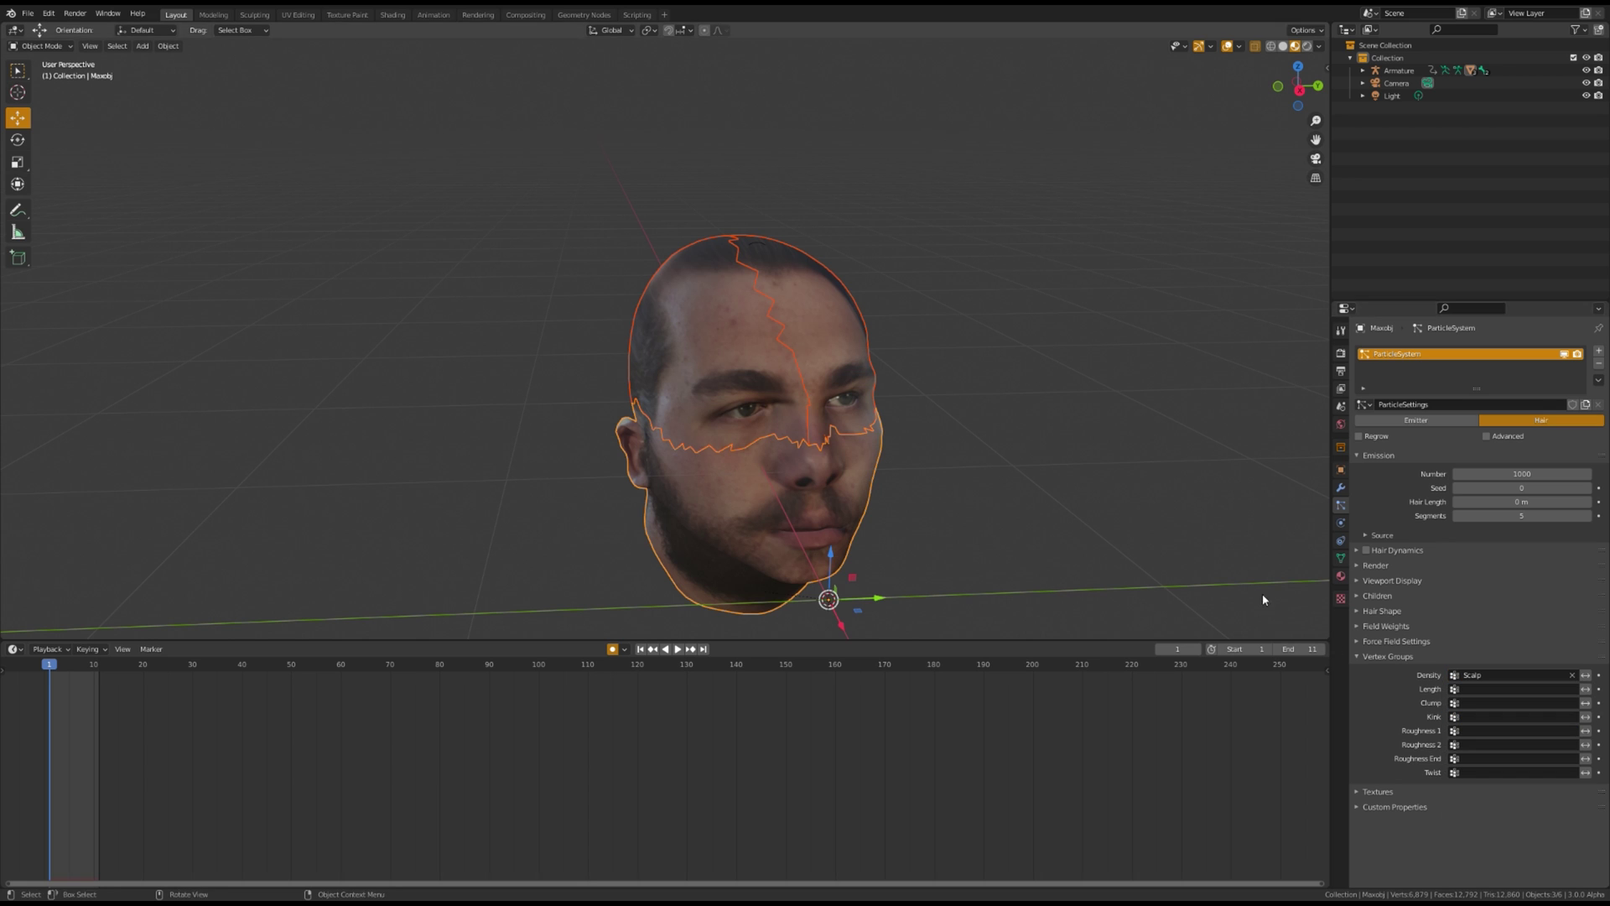
- Set the hair length on the lower head piece to 0.12 m and use Interpolated children
click(1220, 451)
click(855, 491)
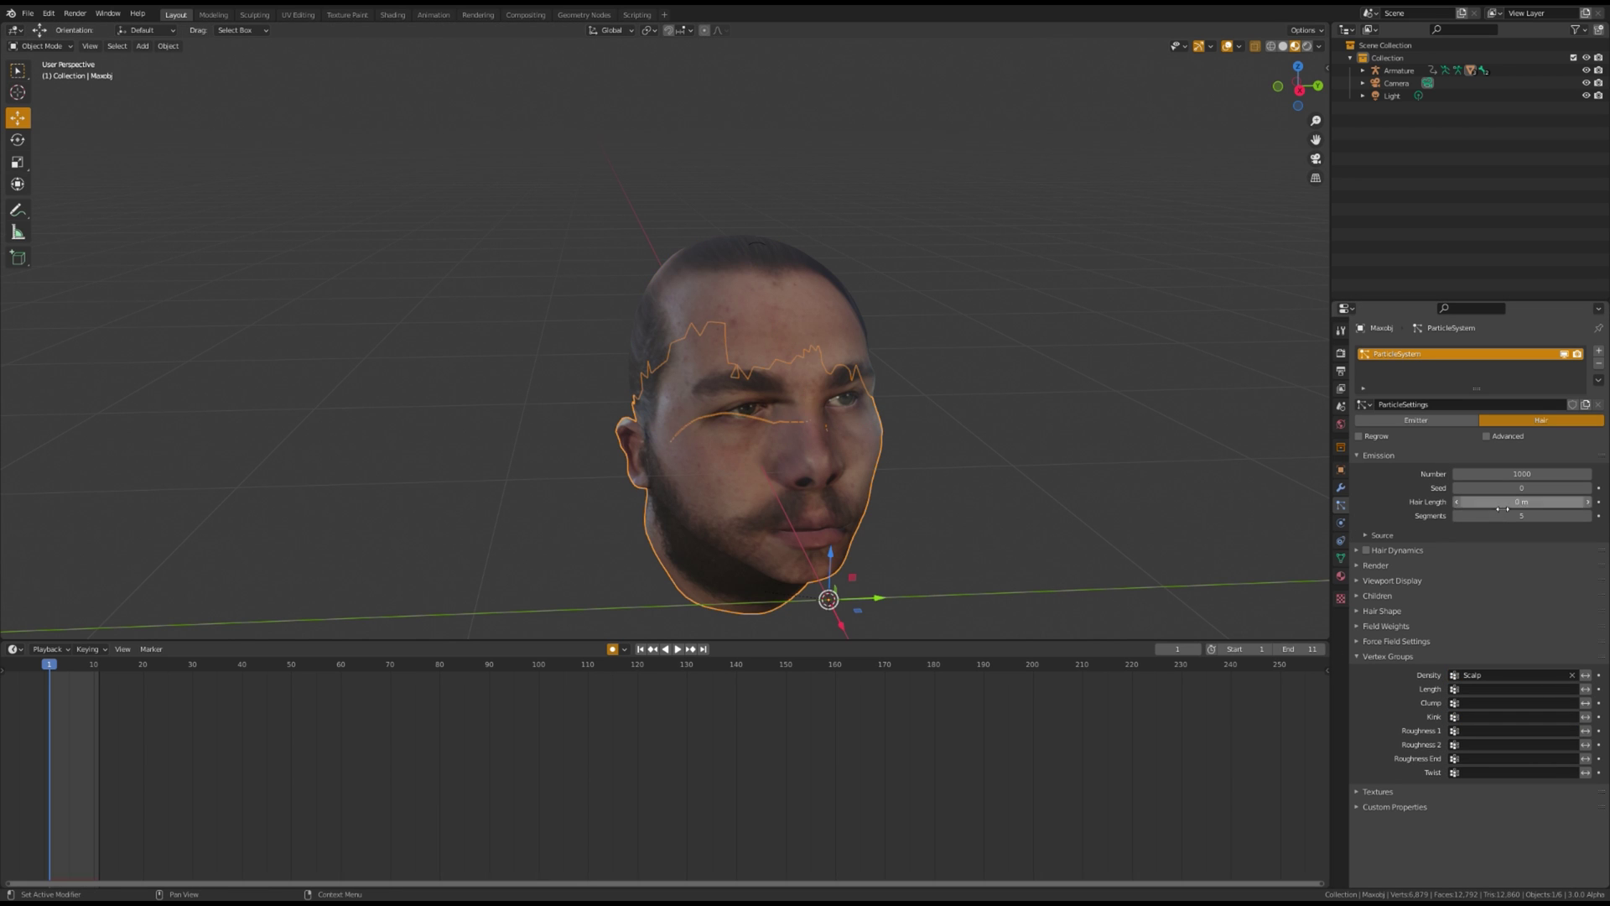
drag(1521, 502, 1513, 501)
middle_drag(1011, 461, 1220, 440)
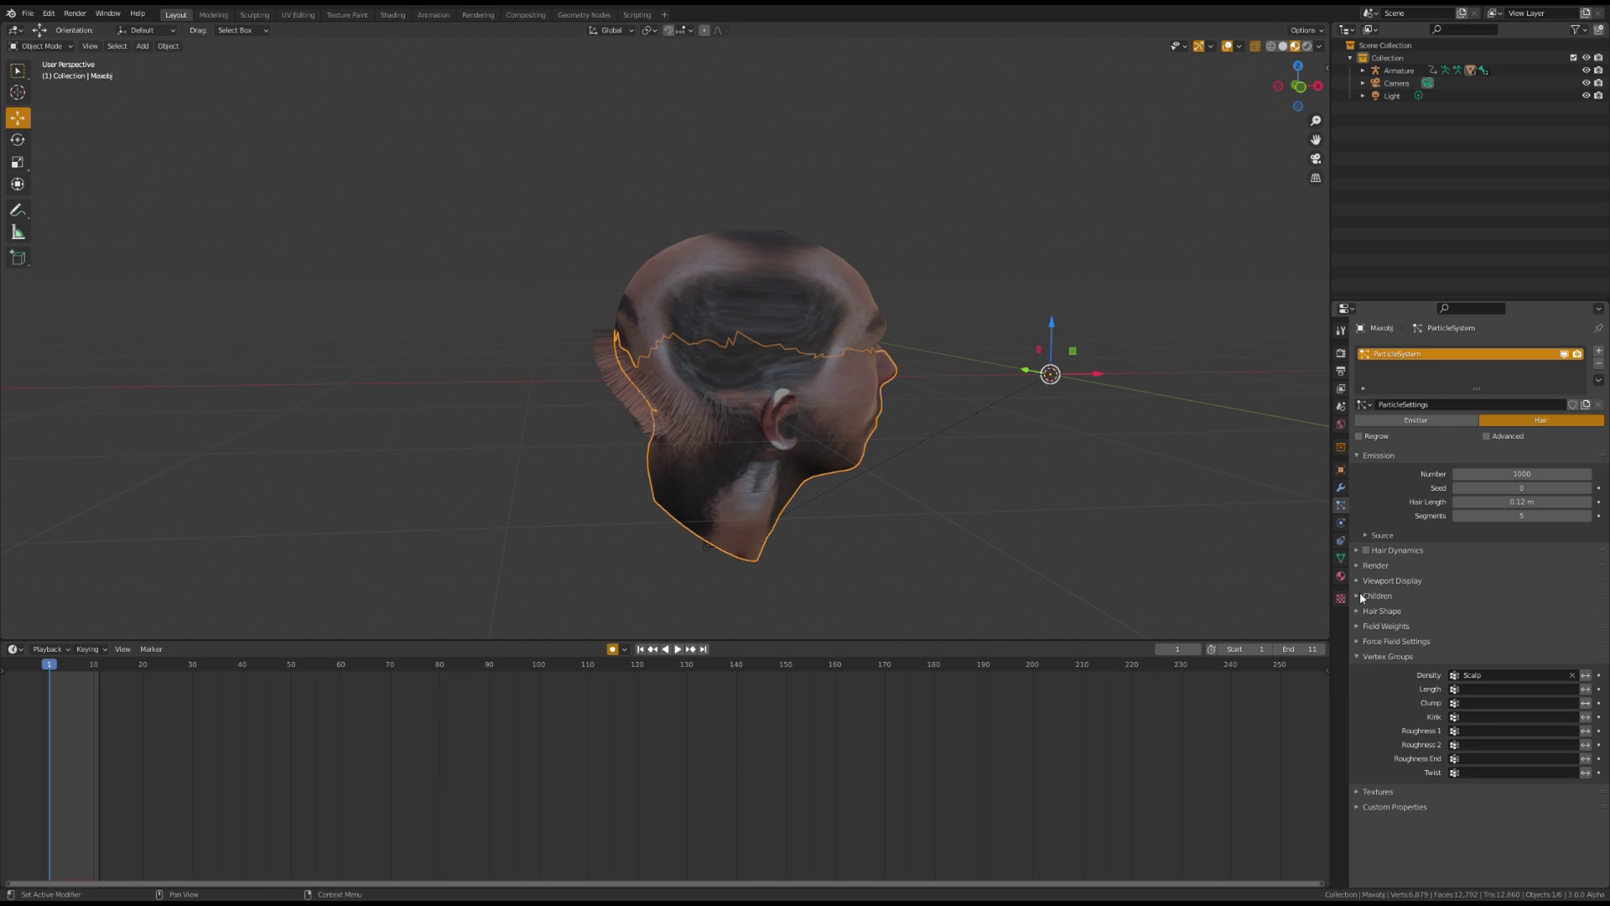
click(1361, 597)
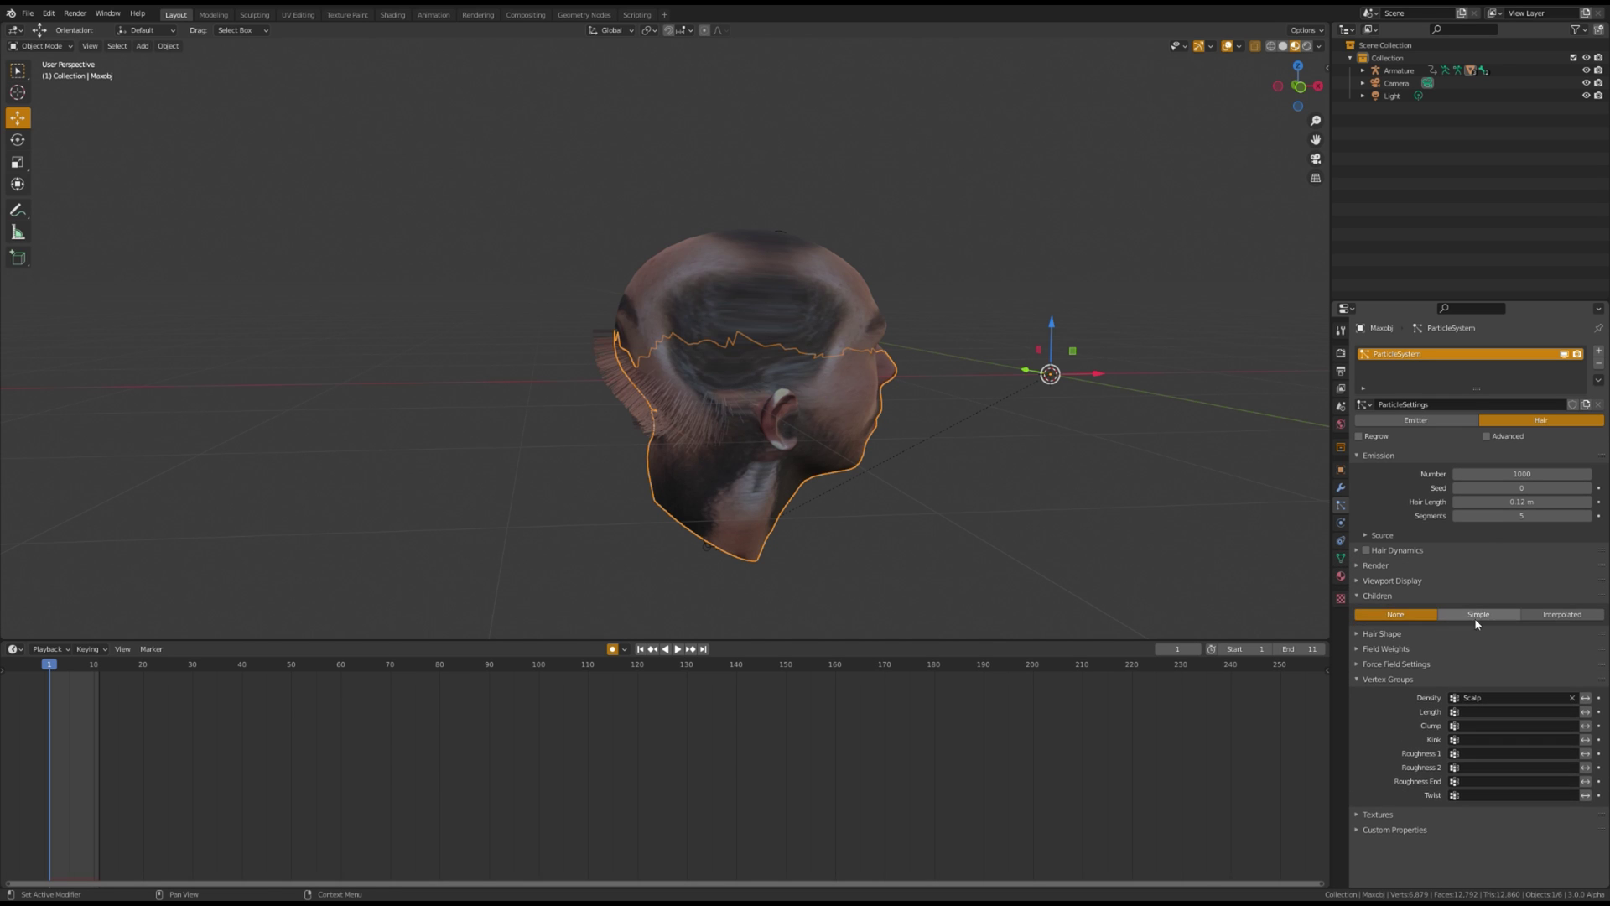
click(1566, 614)
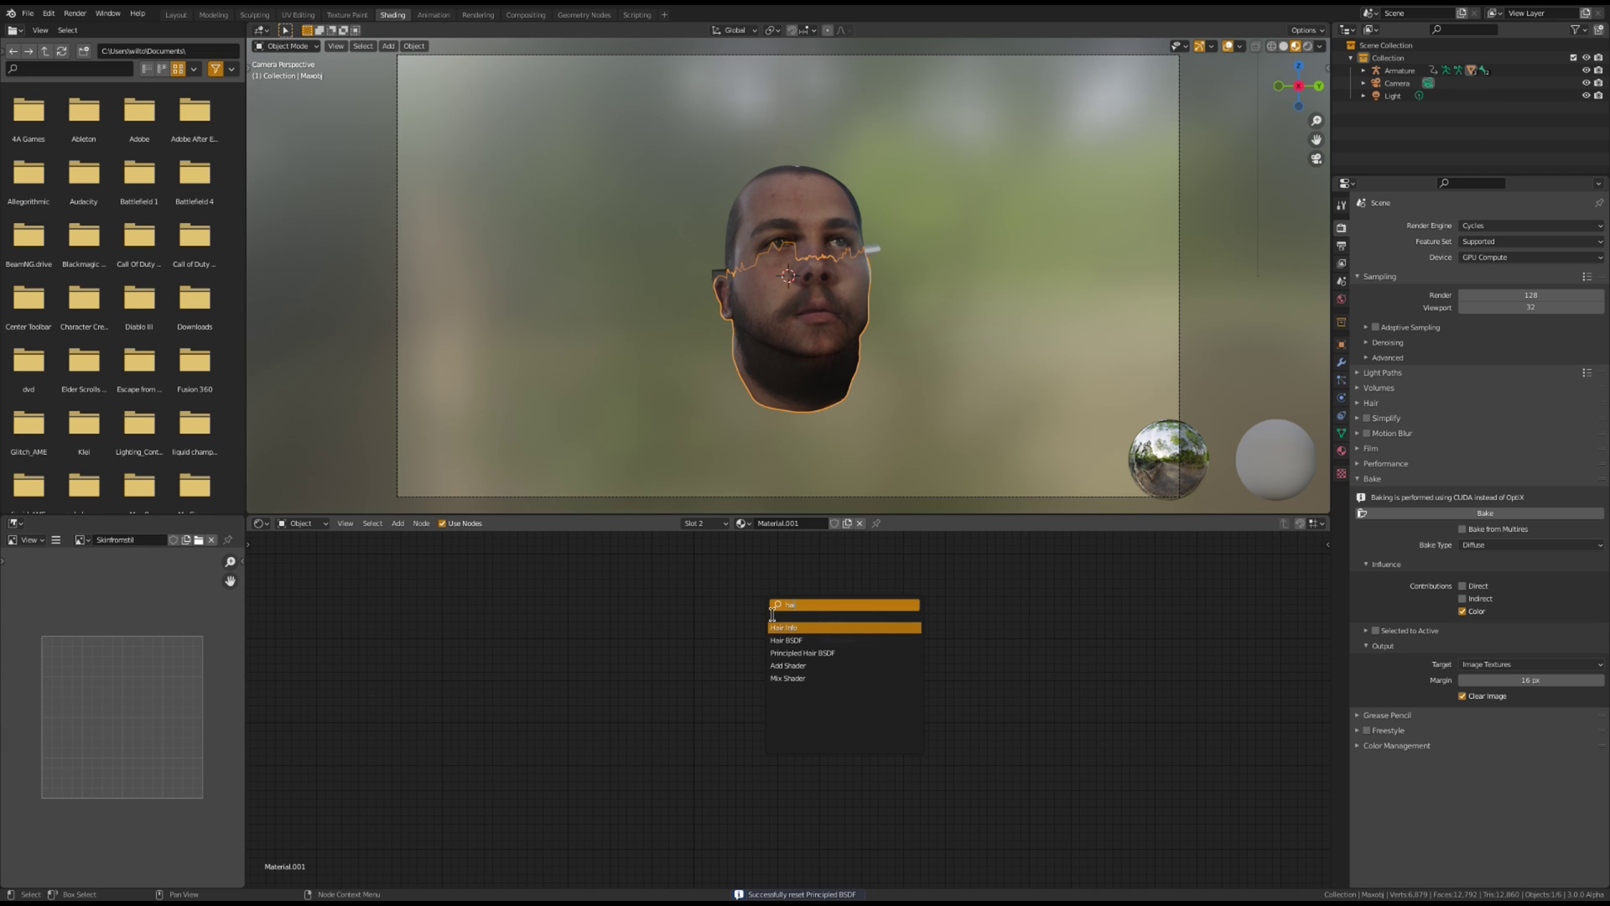
- Add a Hair BSDF to the second material, connect it to the output surface, and give it a very dark brown color
click(788, 640)
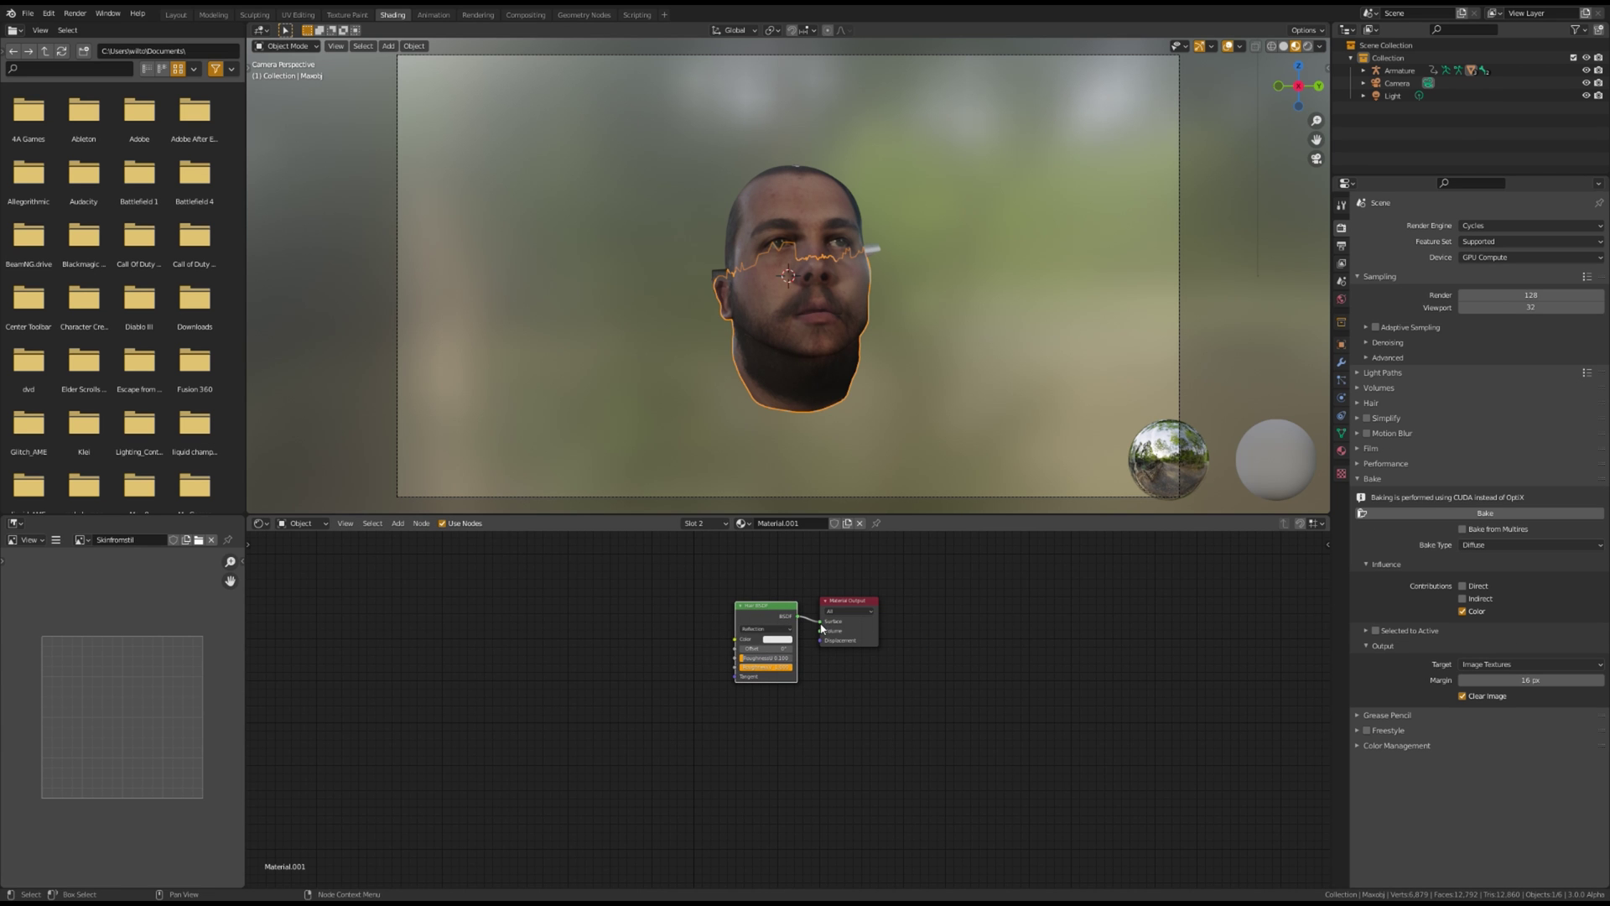
middle_drag(748, 420, 945, 447)
click(784, 640)
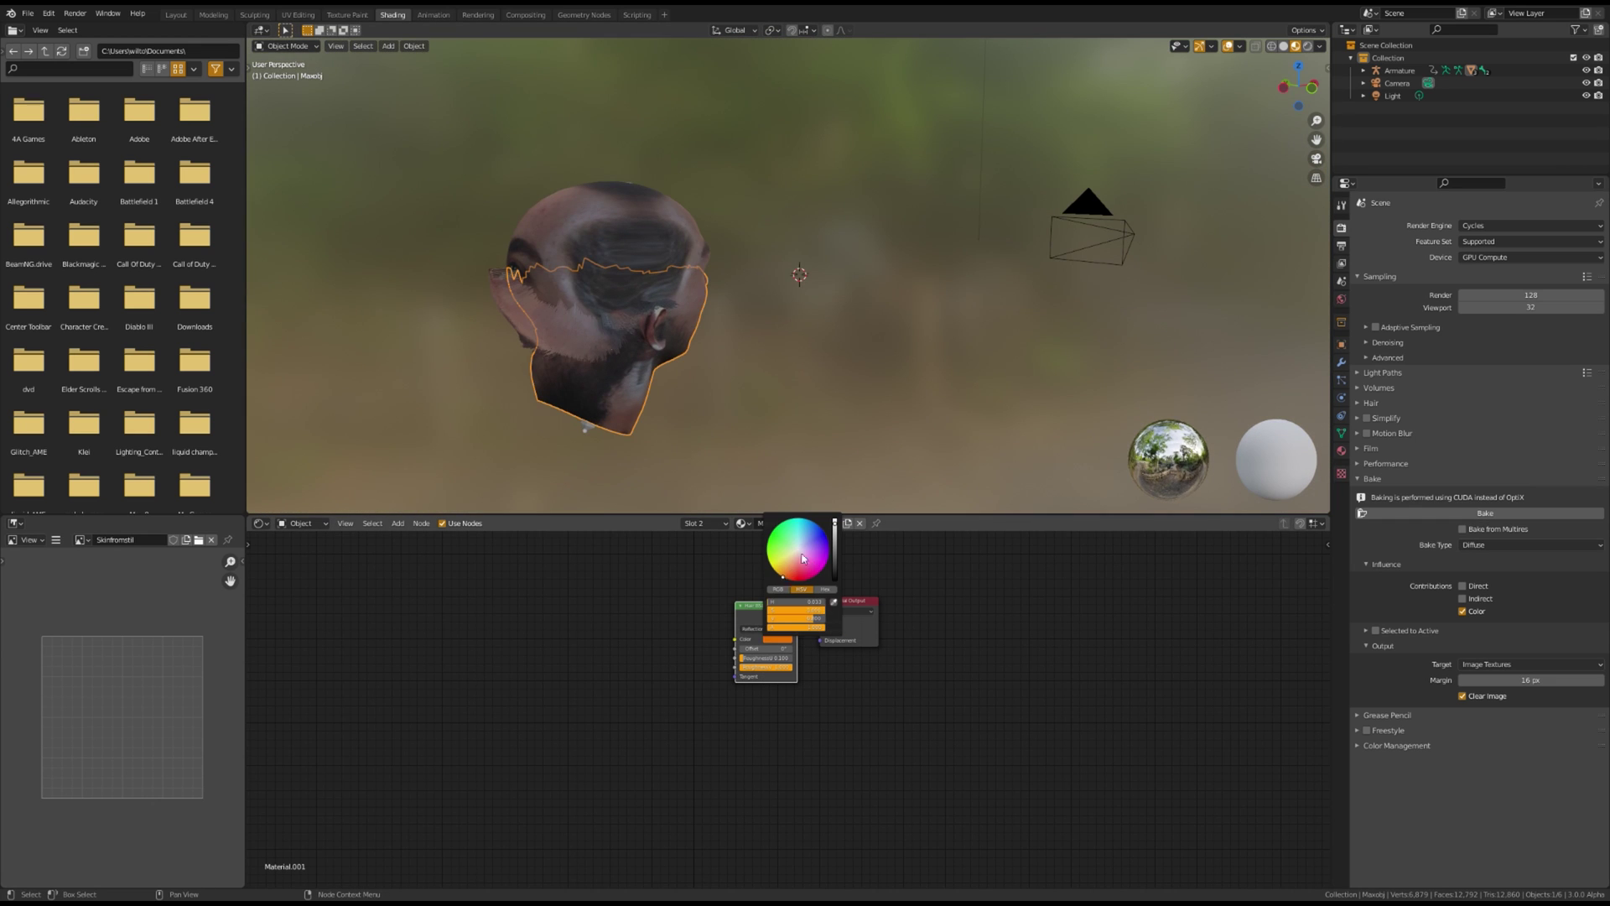
drag(834, 528, 835, 565)
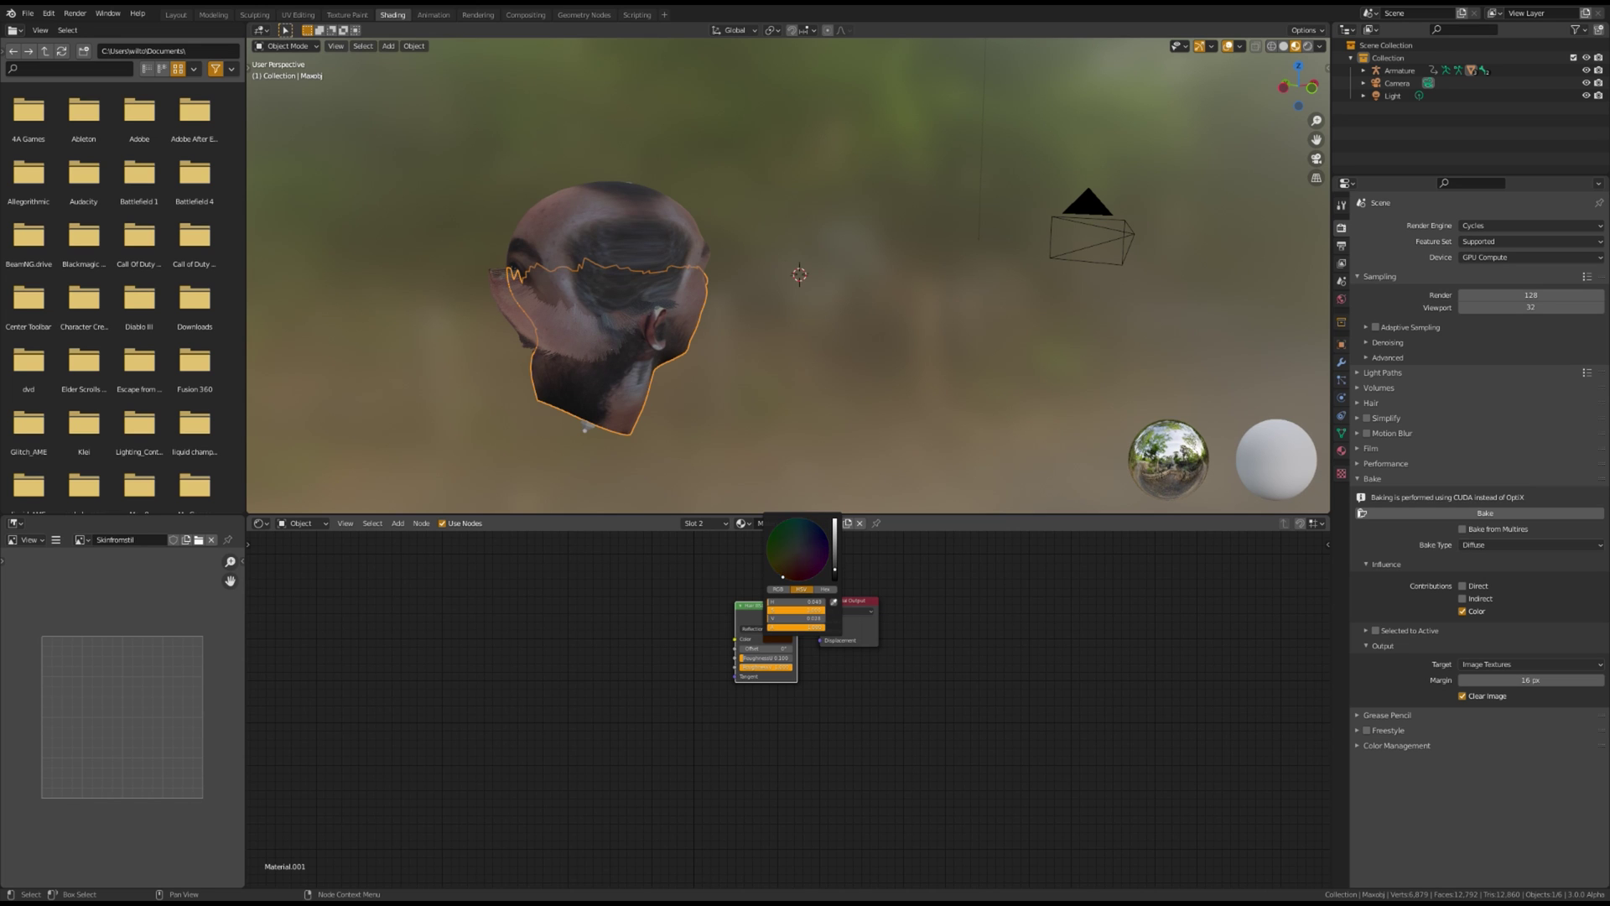
middle_drag(786, 495, 761, 438)
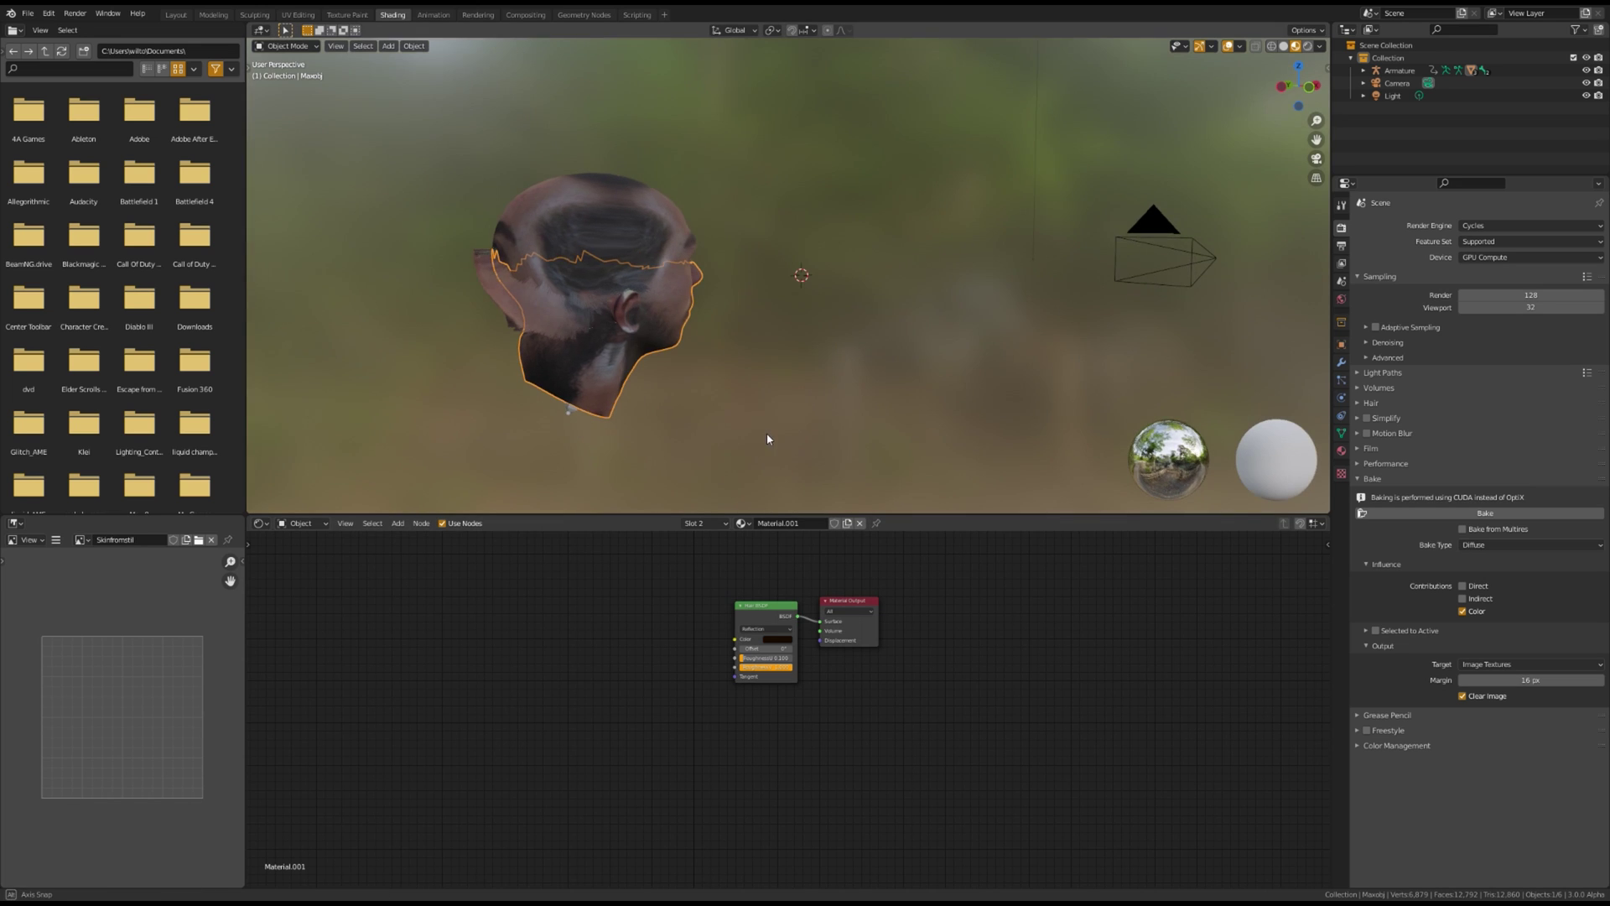
- Return to the Layout workspace, show the hair shape settings, and preview the hair above the ear in rendered viewport shading
click(174, 15)
scroll(1442, 562, down, 9)
click(1362, 684)
scroll(961, 567, down, 4)
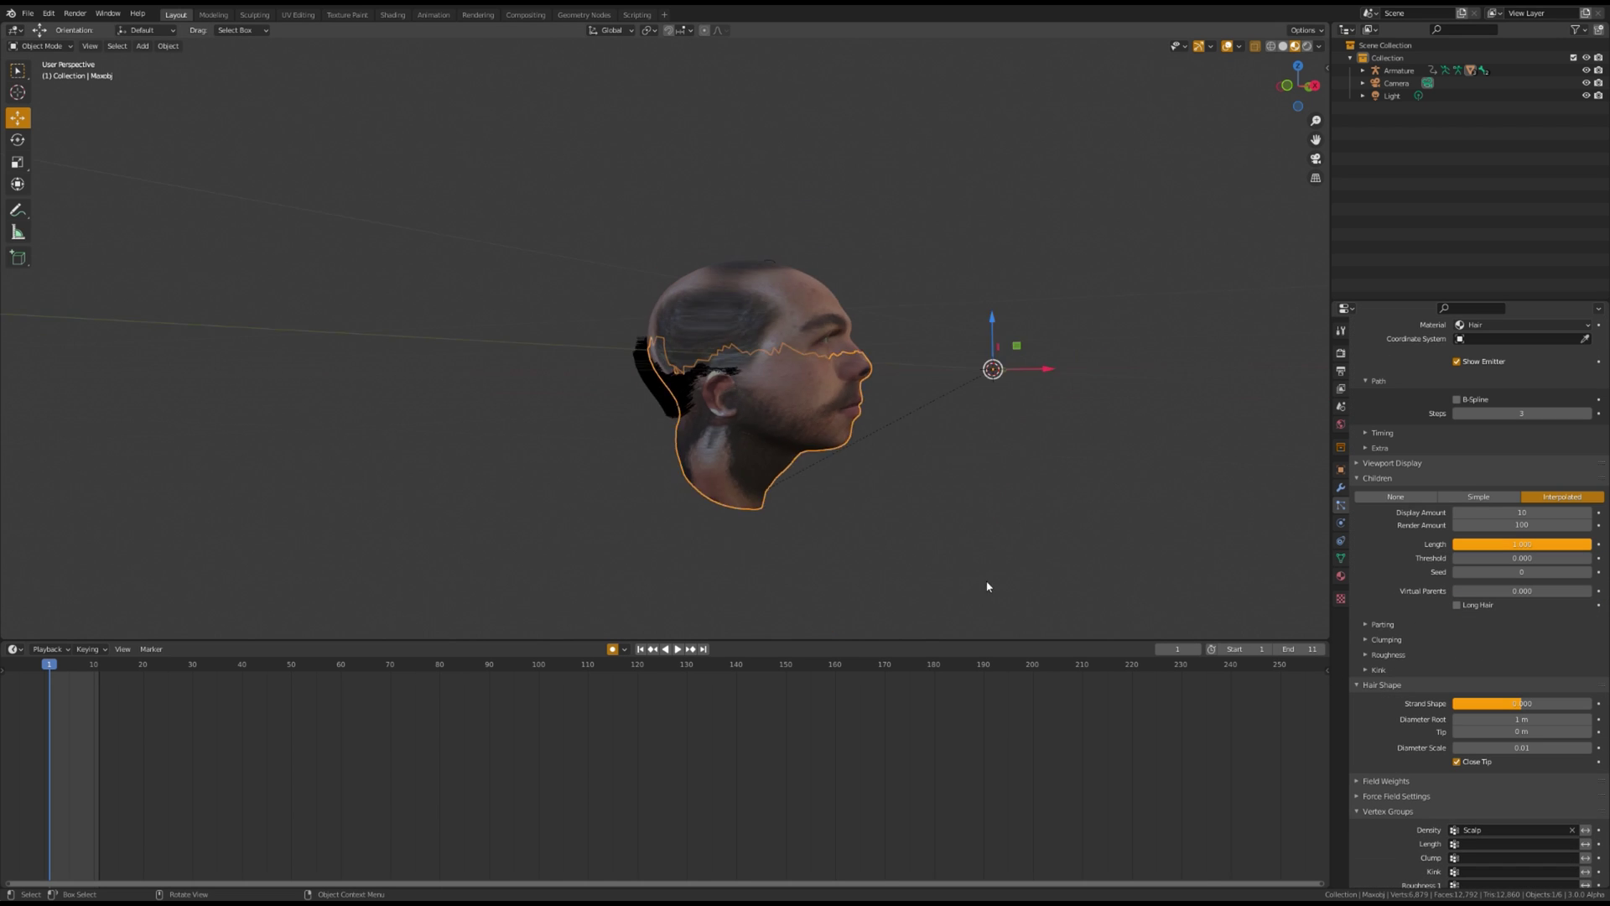
scroll(961, 567, up, 8)
click(1306, 47)
scroll(912, 516, down, 2)
middle_drag(913, 521, 870, 413)
click(1303, 47)
click(1231, 124)
mouse_move(964, 351)
middle_down()
mouse_move(1027, 352)
mouse_move(959, 385)
mouse_move(772, 385)
middle_up()
scroll(784, 395, up, 3)
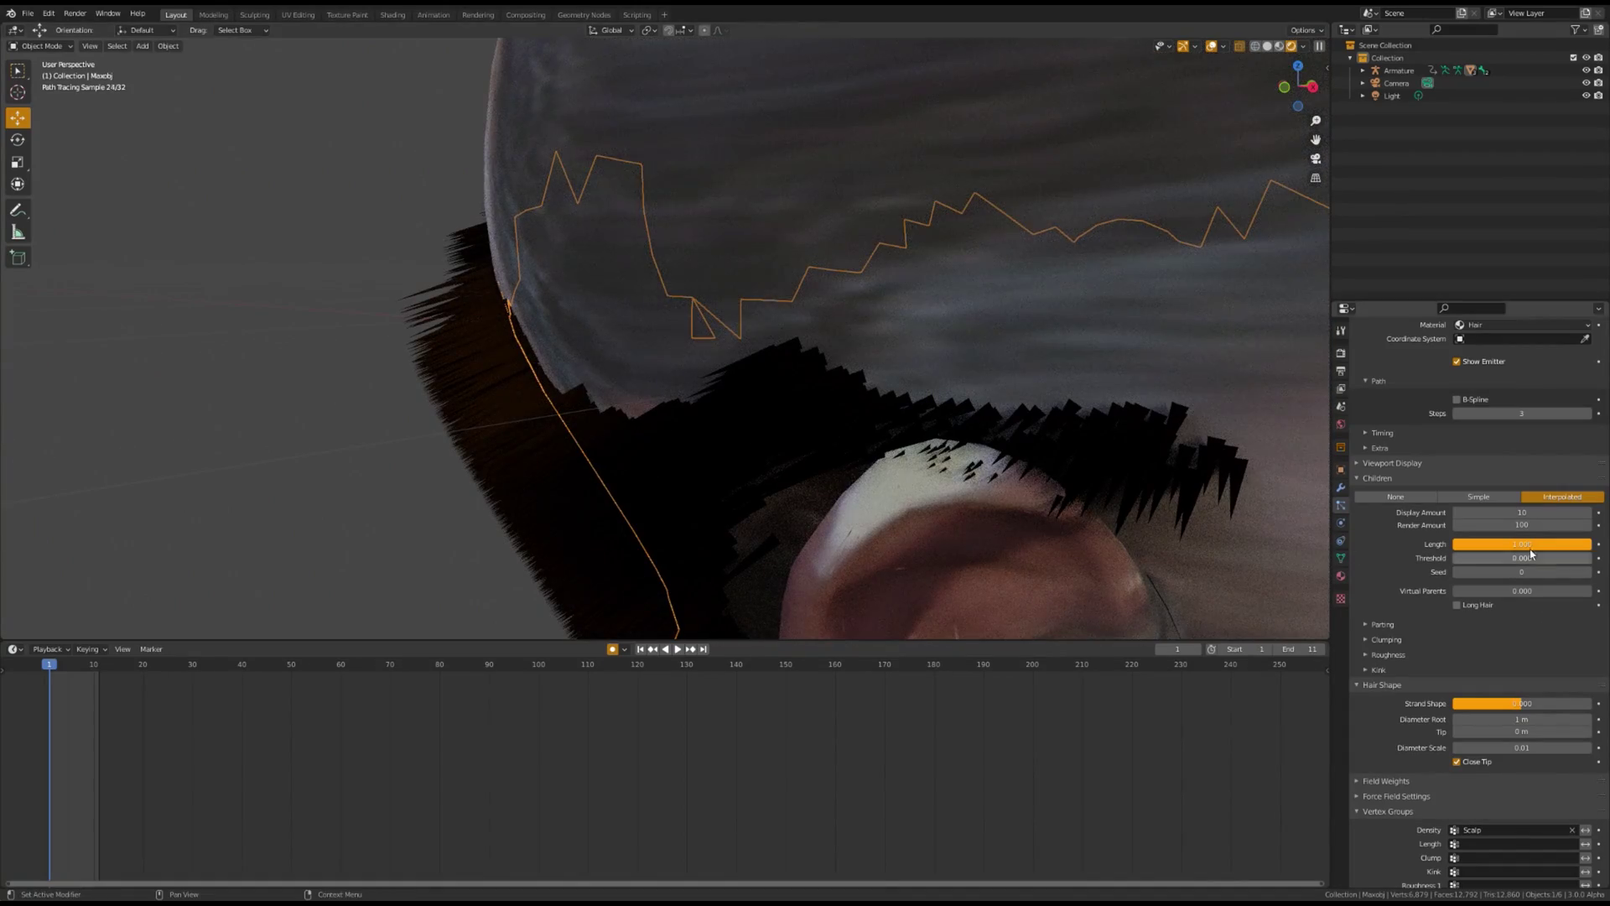
- Set the children seed to 14 and shape the strands with a 0.43 m root diameter, 0 m tip and strand shape about -0.3
drag(1520, 571, 1566, 572)
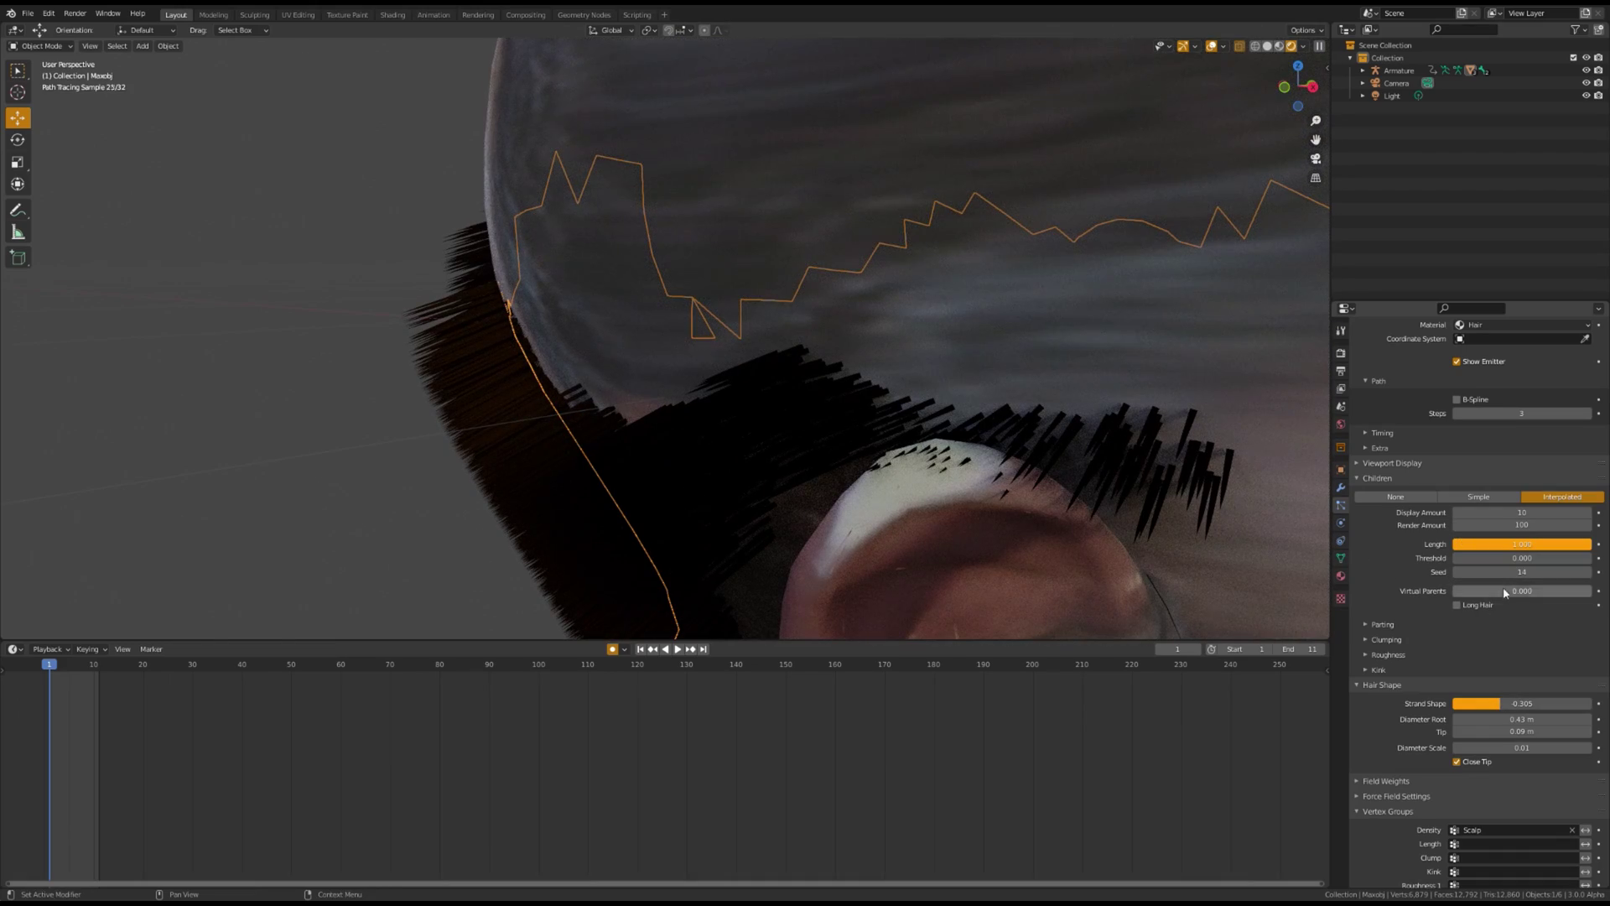
scroll(1459, 746, down, 1)
drag(1493, 722, 1460, 707)
scroll(1035, 508, down, 7)
middle_drag(1030, 495, 922, 518)
scroll(1025, 381, down, 1)
scroll(919, 402, down, 1)
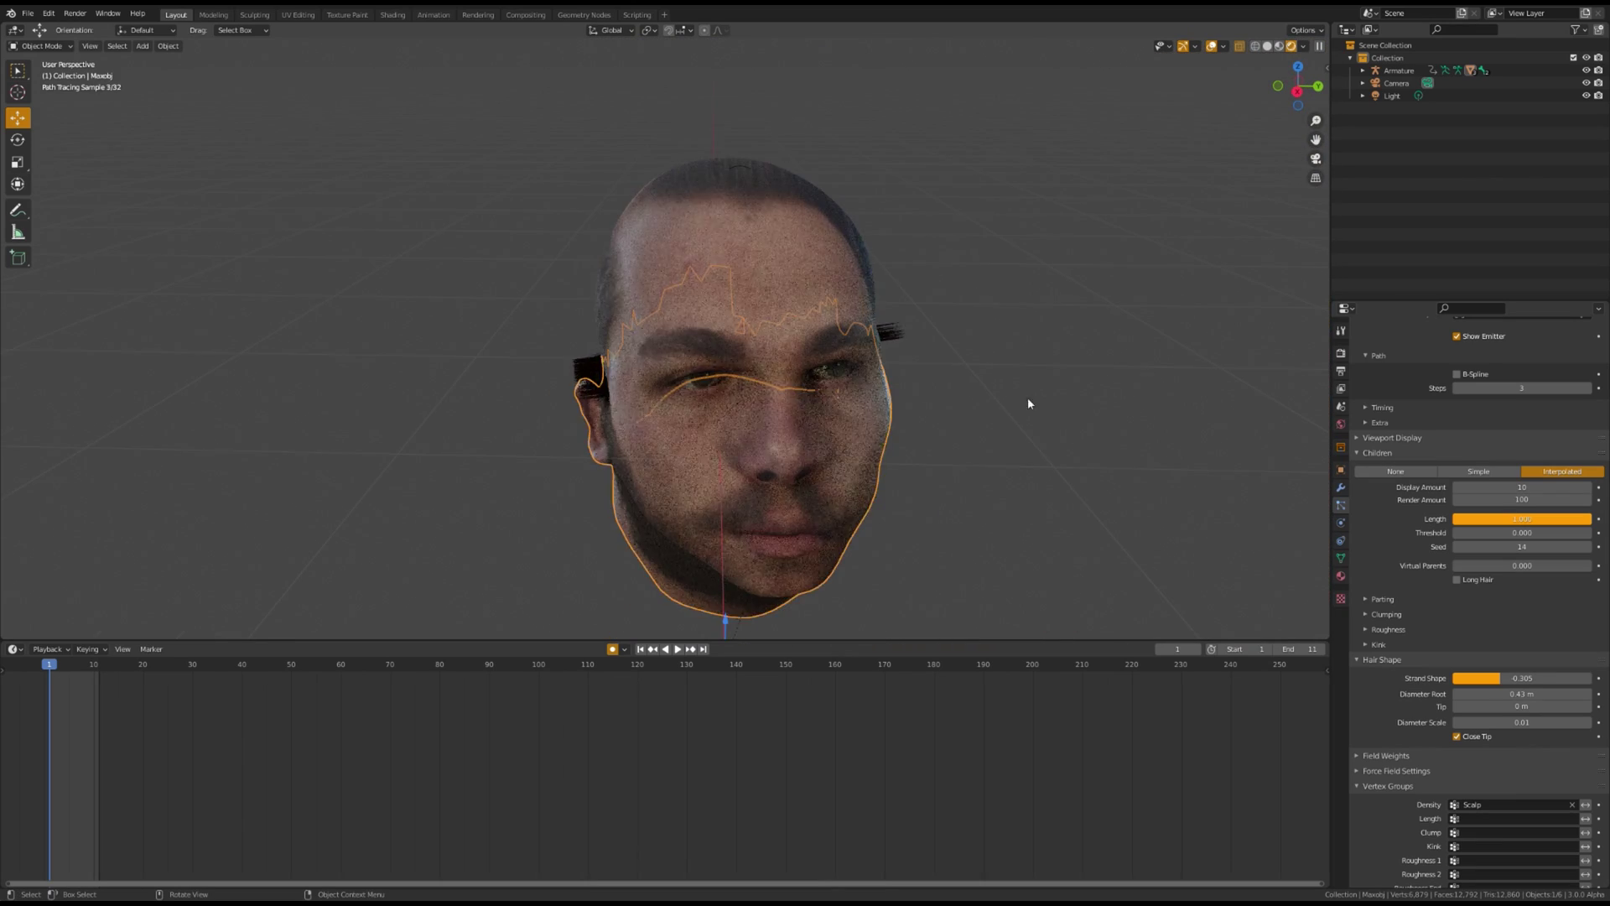
- Copy the hair particle system from the lower head piece to the two upper head pieces
click(919, 403)
middle_drag(816, 288, 816, 252)
click(816, 327)
shift+click(704, 270)
click(699, 396)
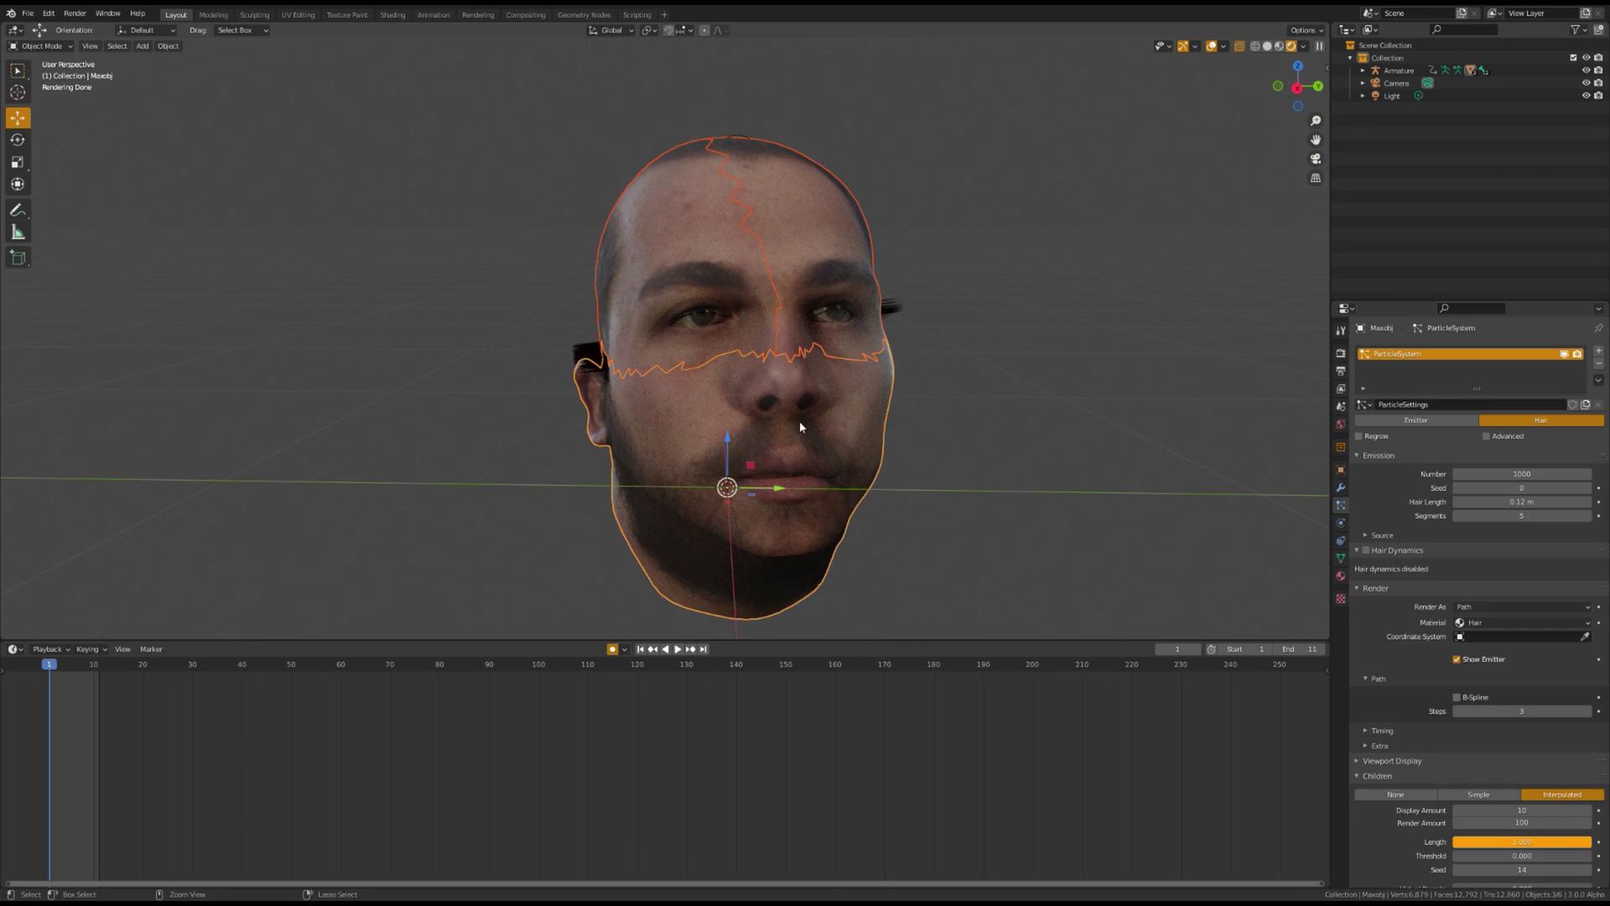
right_click(798, 420)
click(798, 424)
middle_drag(841, 285, 896, 335)
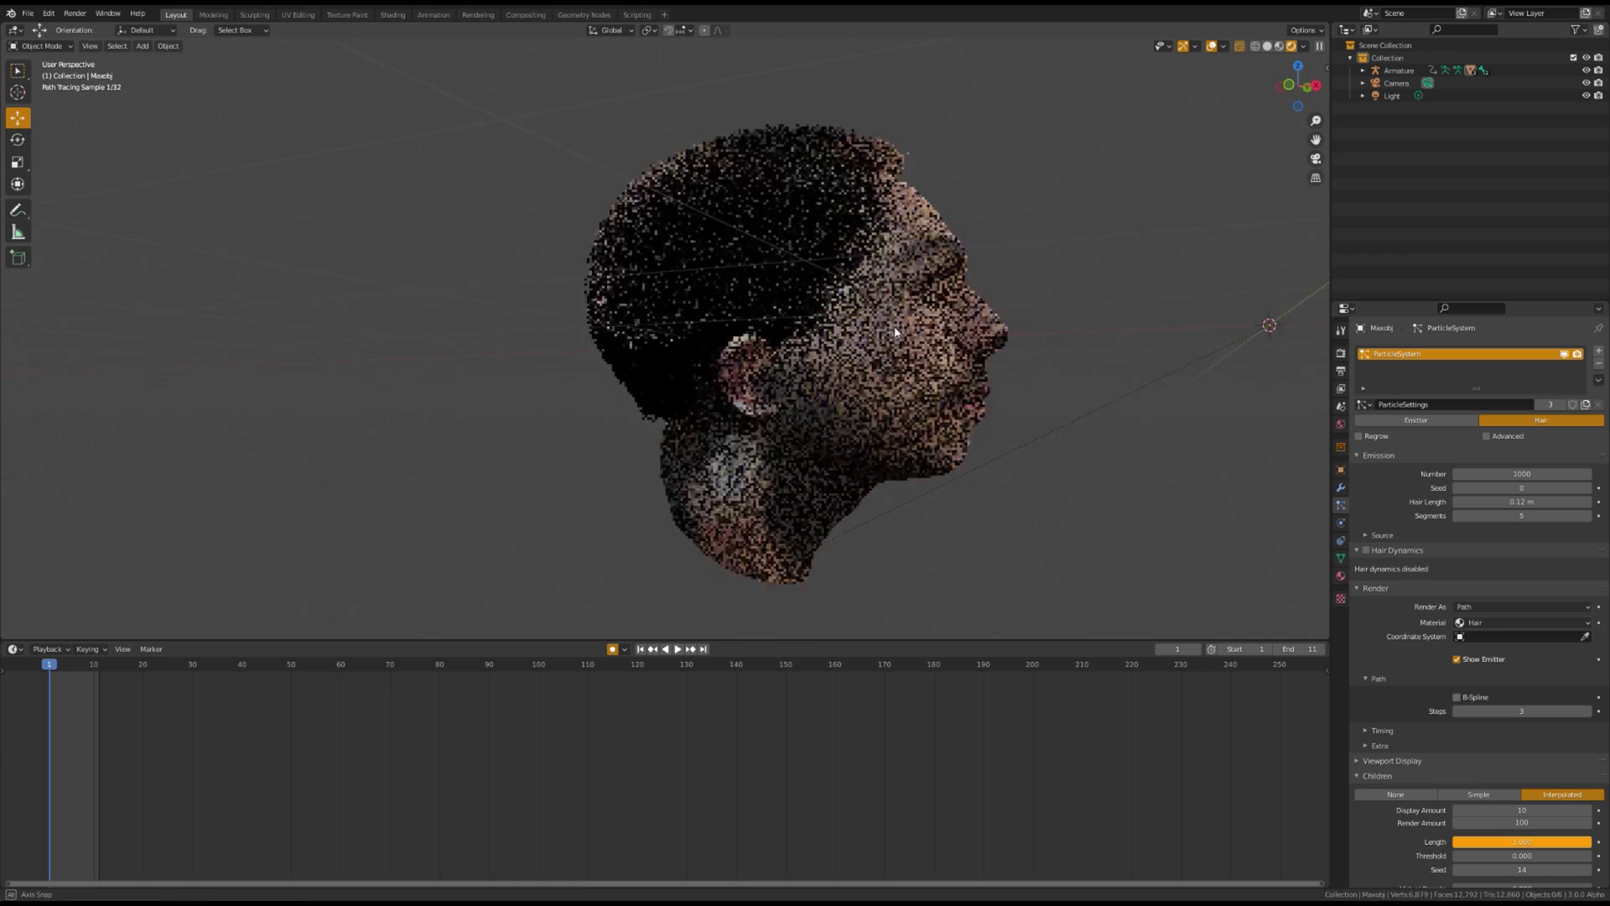
click(896, 334)
- Add a second material slot to each of the two upper head pieces and assign the Hair material
click(1341, 576)
click(1599, 353)
click(1364, 425)
click(1384, 442)
middle_drag(956, 264, 858, 310)
click(858, 310)
click(837, 305)
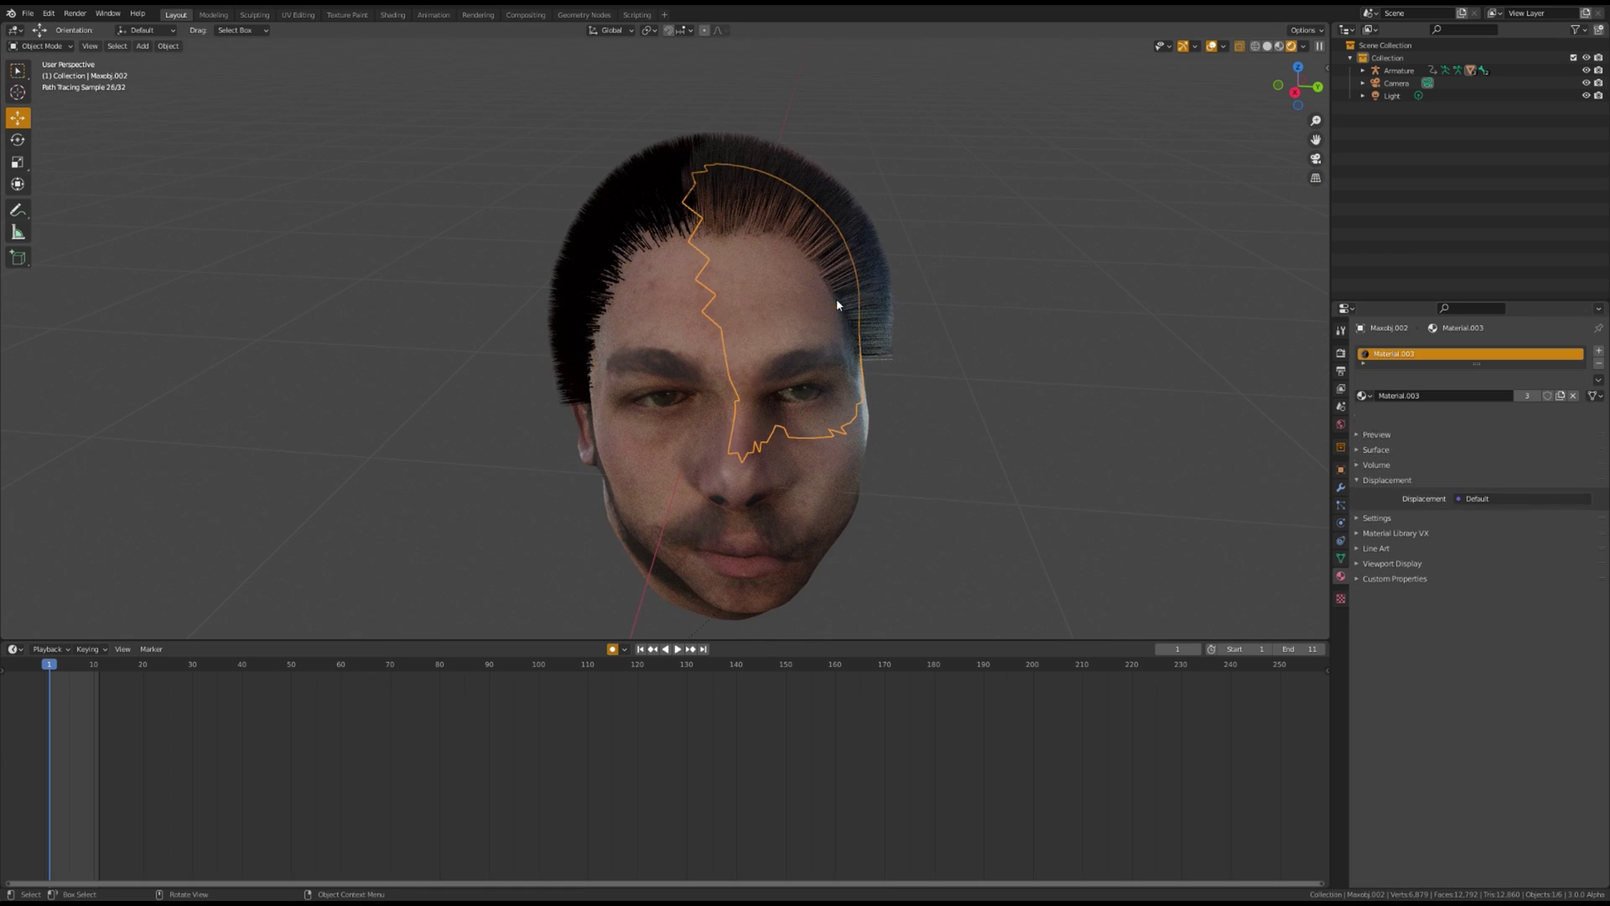
click(1599, 351)
click(1362, 424)
click(1392, 457)
- Switch the viewport to material preview and enter Particle Edit mode on the upper piece at the man's right side
click(1079, 384)
middle_drag(1078, 384, 1013, 371)
click(1279, 46)
mouse_move(620, 252)
middle_down()
mouse_move(711, 246)
mouse_move(628, 215)
middle_up()
click(711, 245)
click(65, 46)
click(50, 144)
scroll(359, 234, down, 3)
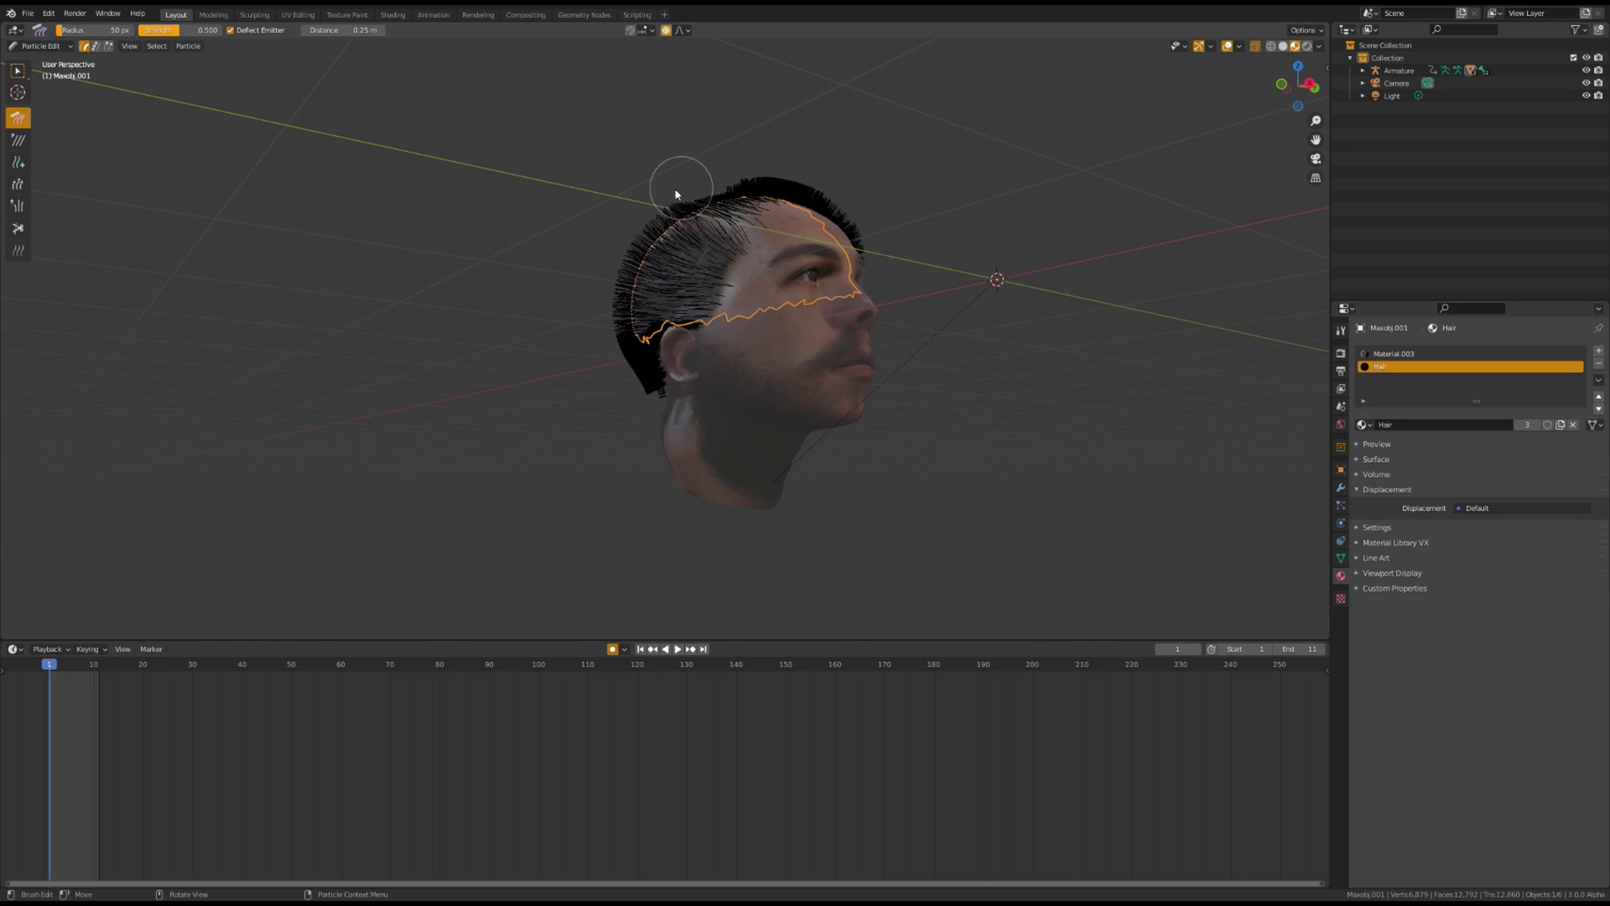
- Comb this piece's hair back and down along the scalp in the camera view to follow the footage
key(KP_0)
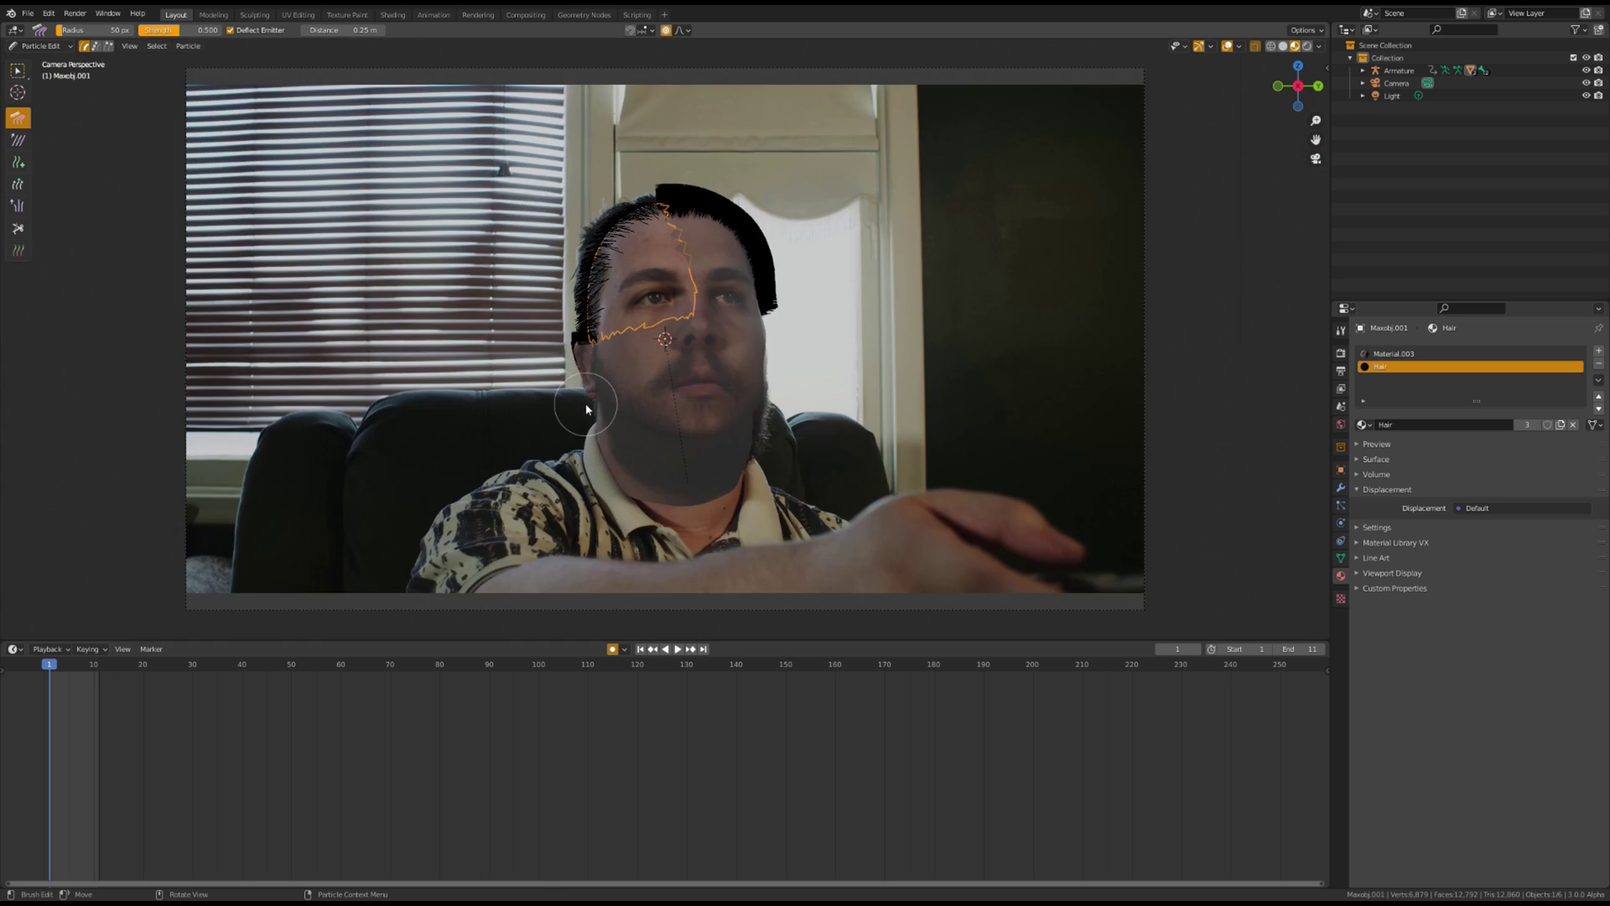
scroll(553, 285, up, 3)
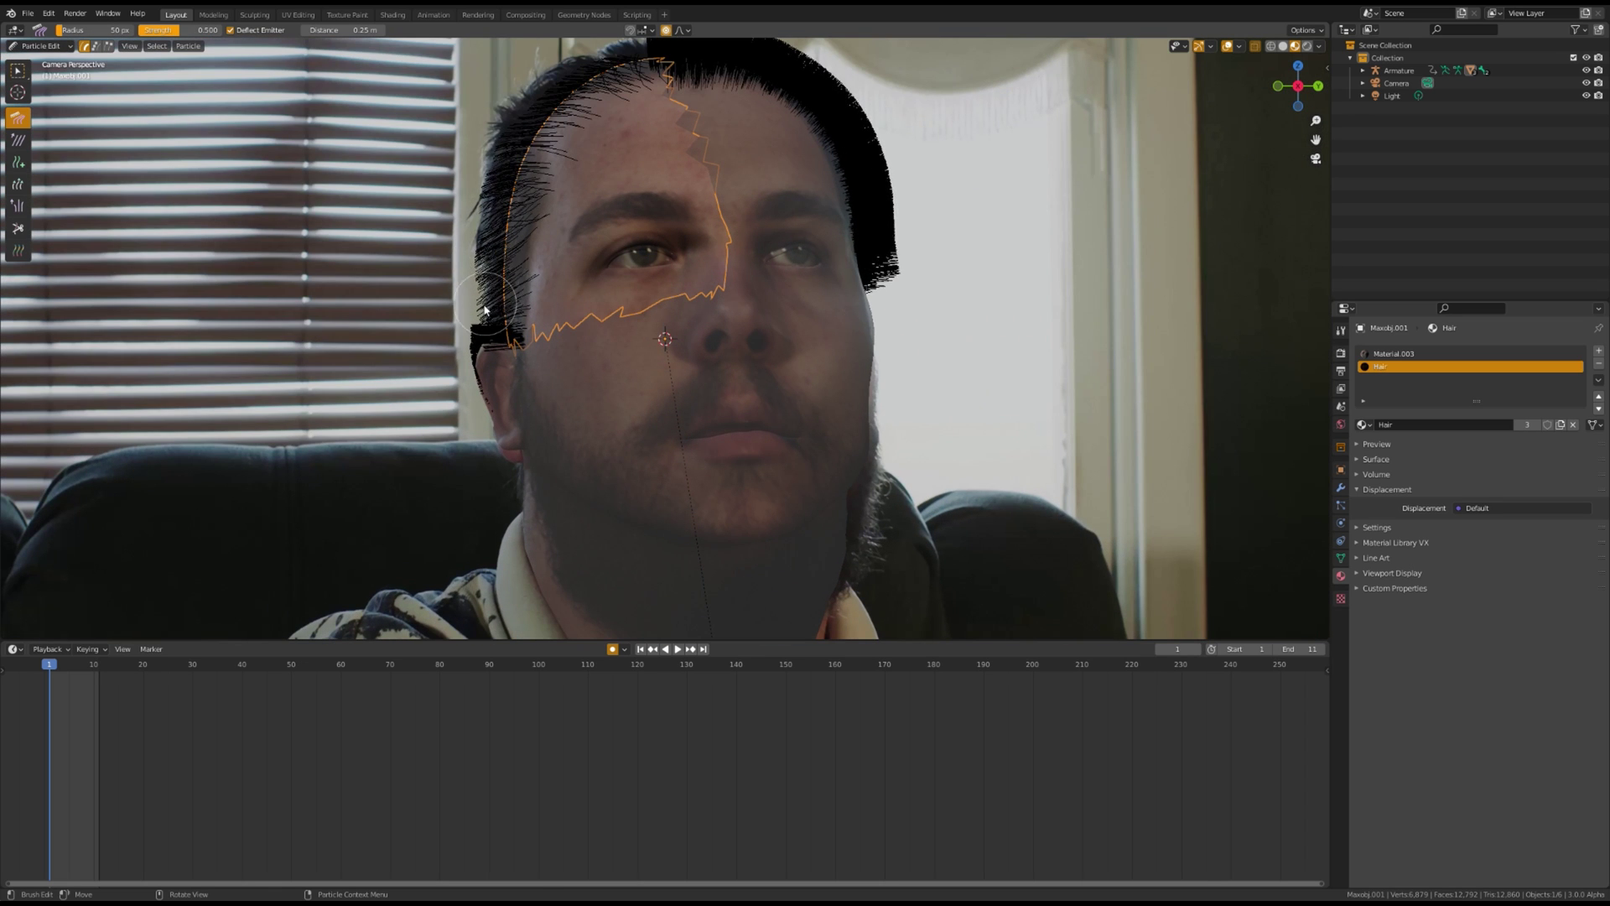
middle_drag(503, 269, 647, 317)
key(KP_0)
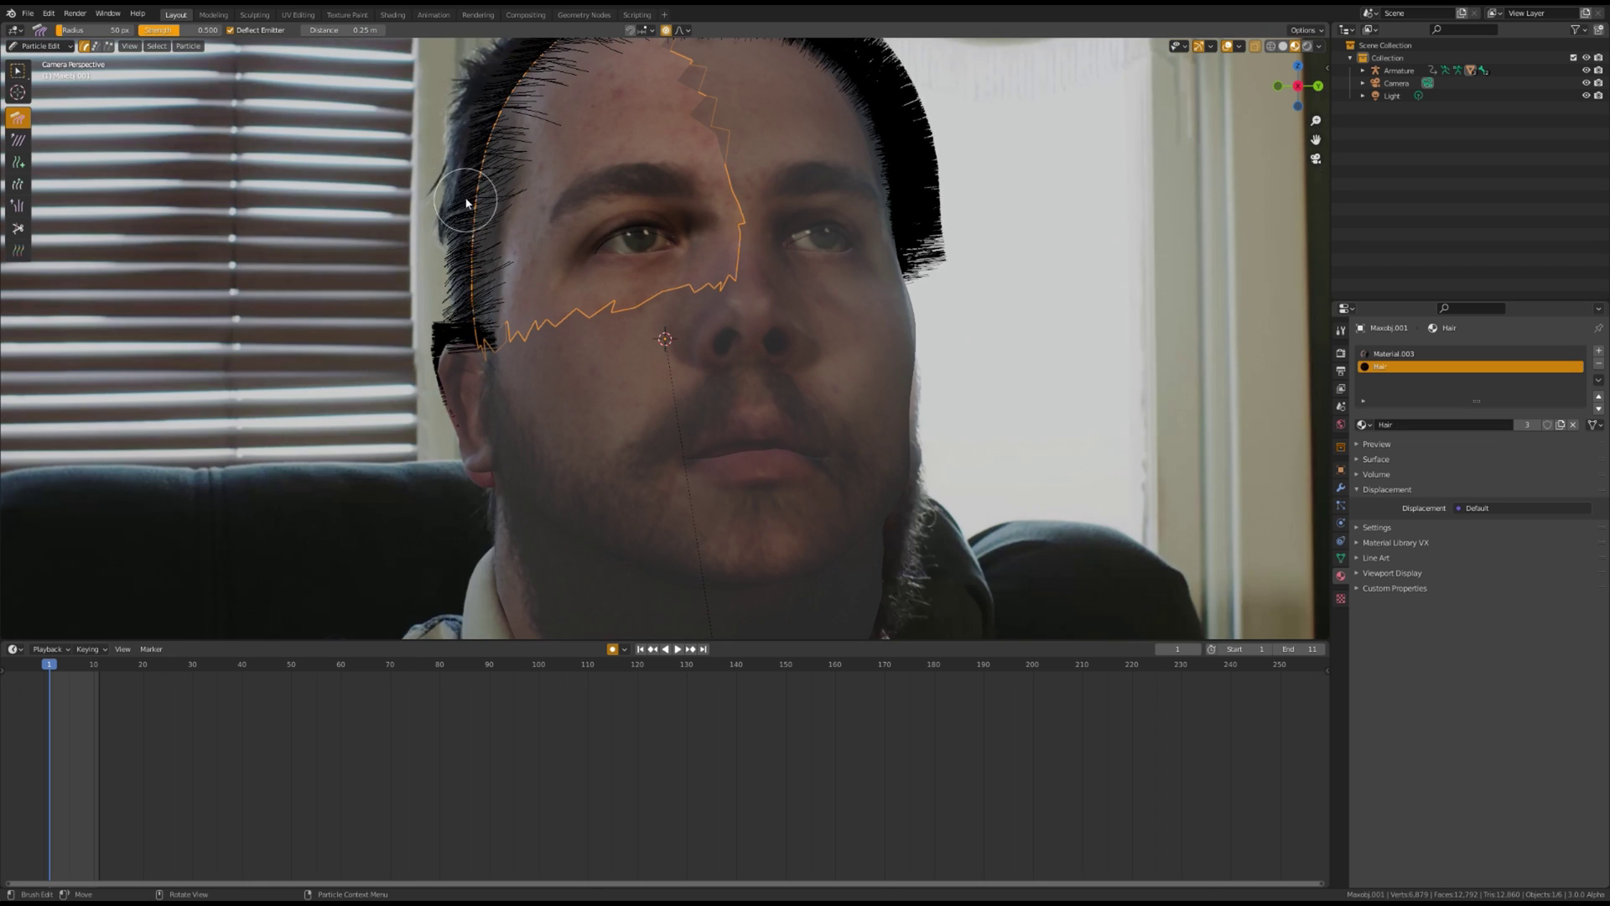
scroll(537, 168, down, 2)
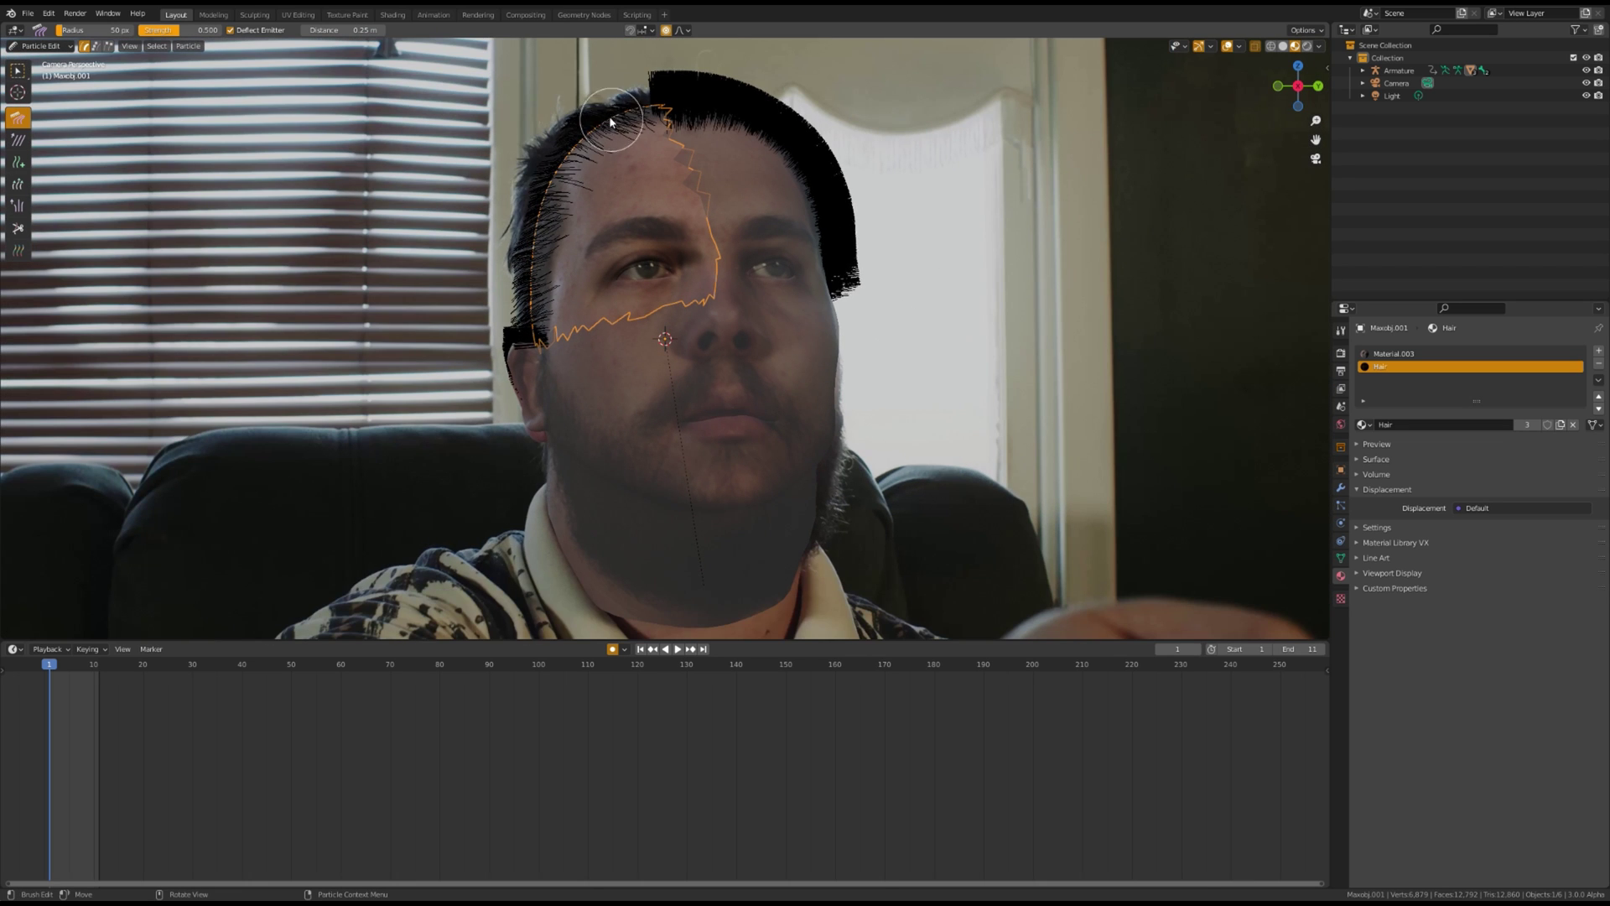
drag(611, 122, 580, 144)
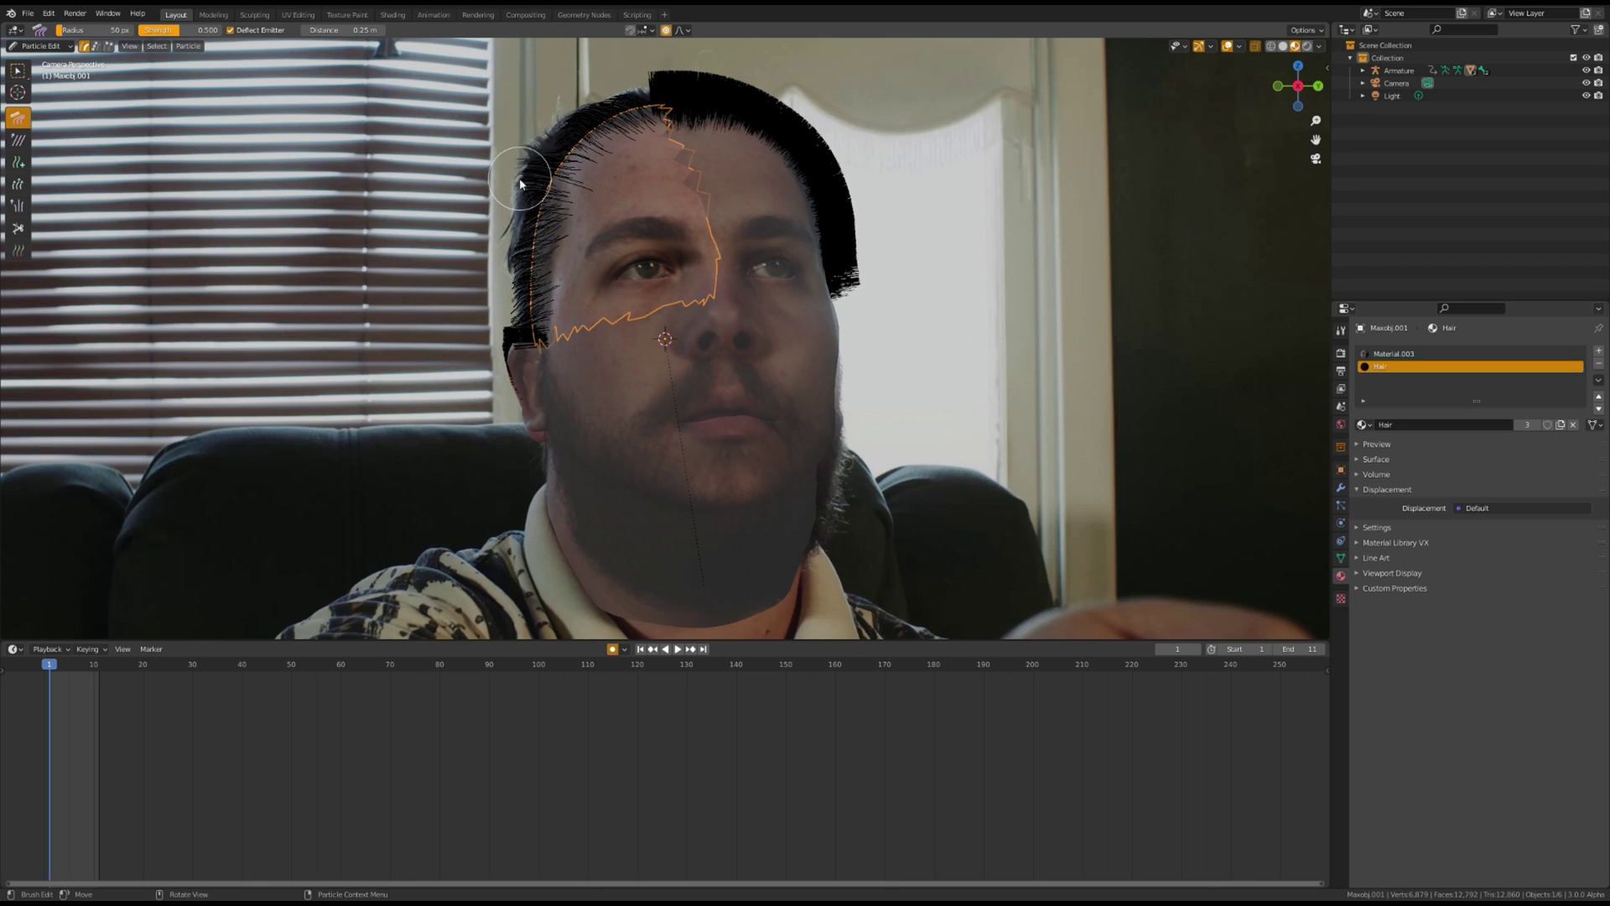
drag(527, 195, 507, 228)
- Leave particle editing on the upper piece and enter Particle Edit mode on the lower head piece
key(Tab)
key(Tab)
click(39, 46)
click(38, 60)
click(596, 374)
key(Tab)
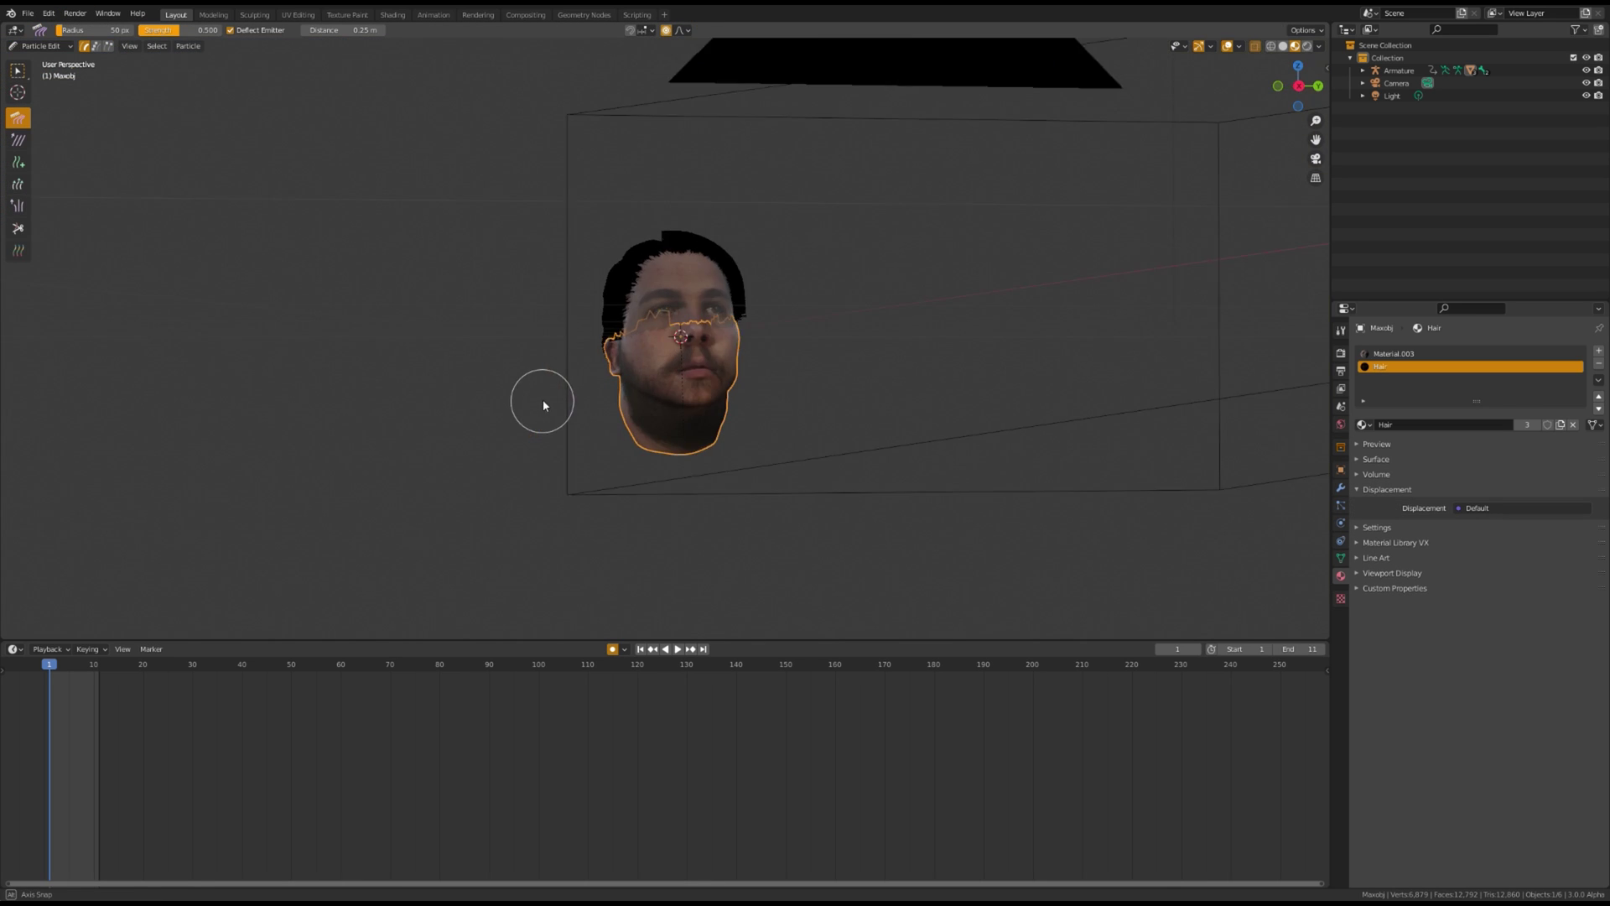
middle_drag(542, 400, 756, 384)
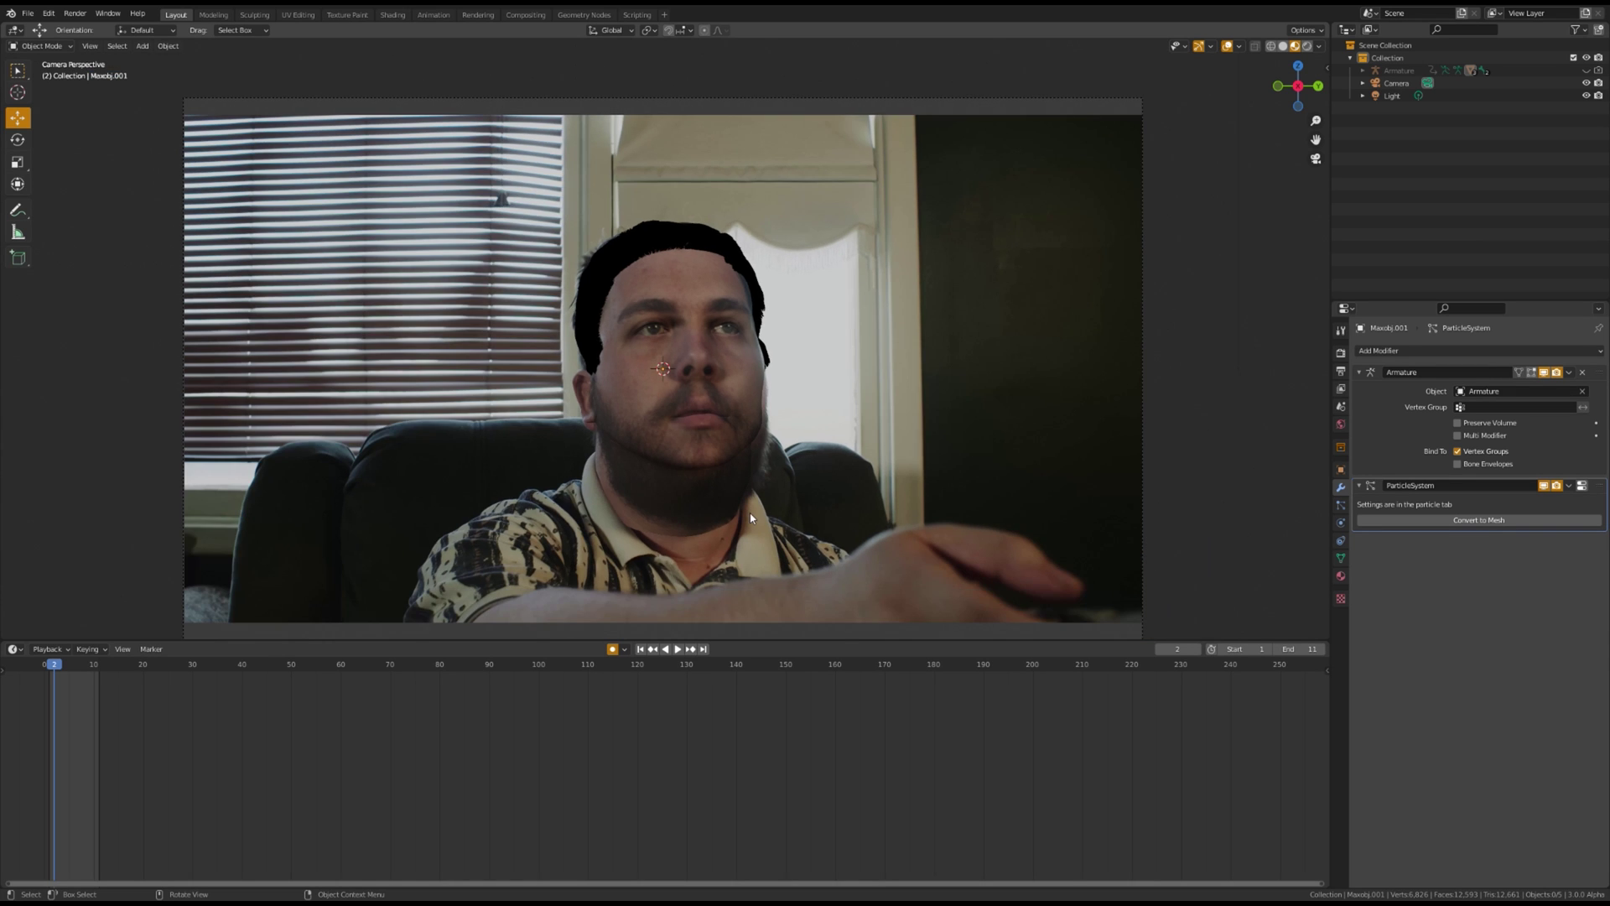
- Add a Cloth physics modifier to the upper head piece on the man's right side
middle_drag(995, 547, 802, 438)
key(KP_0)
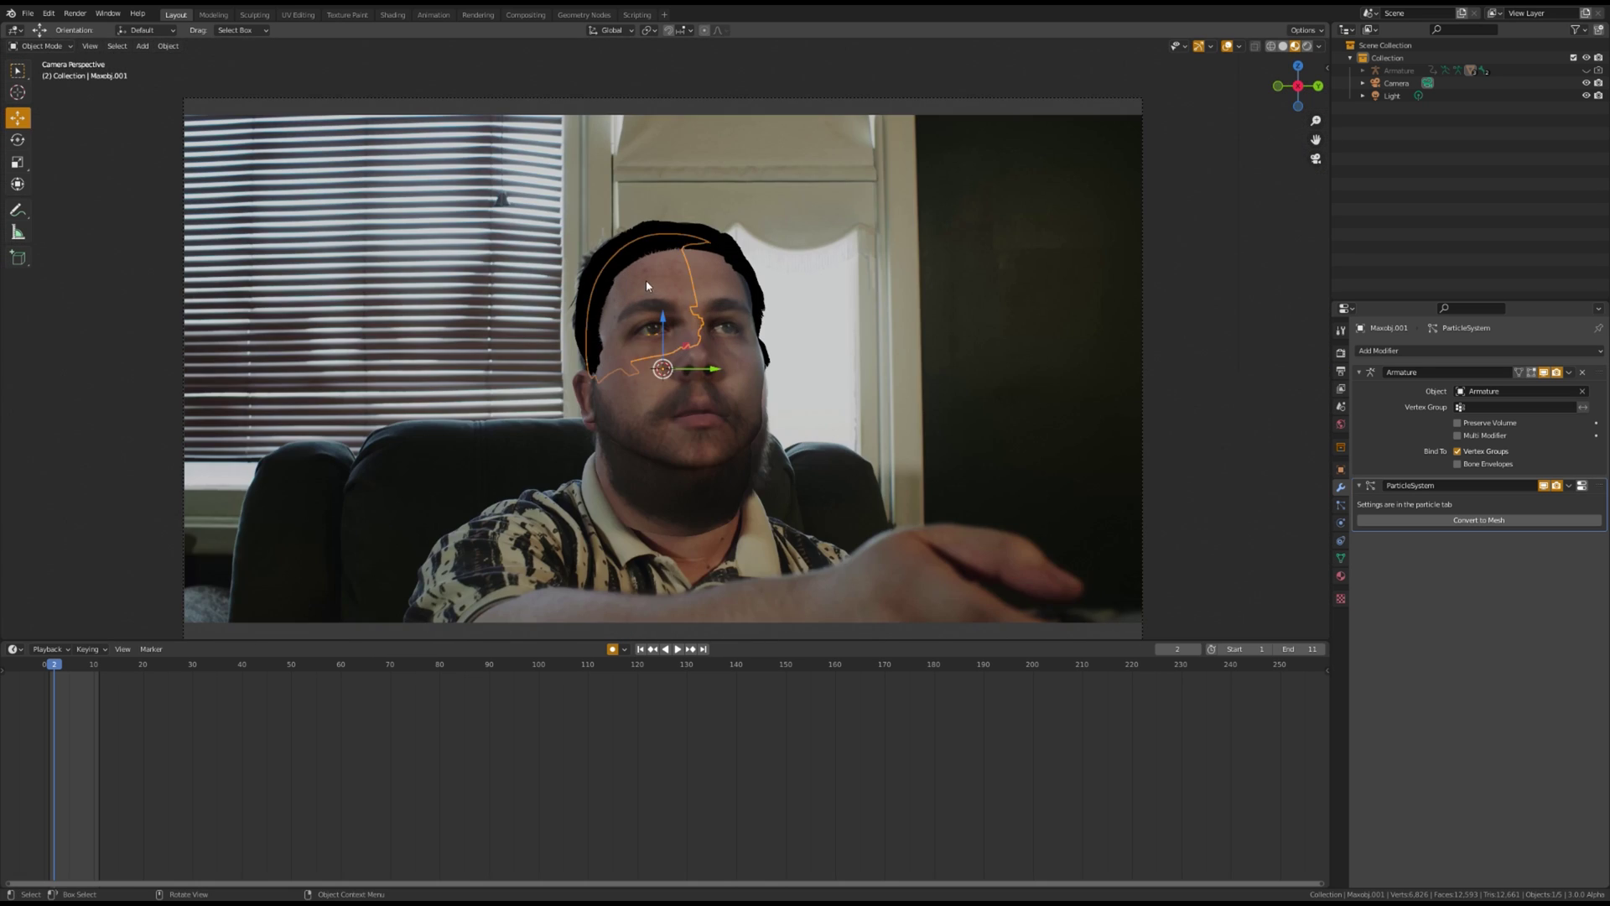
click(1408, 351)
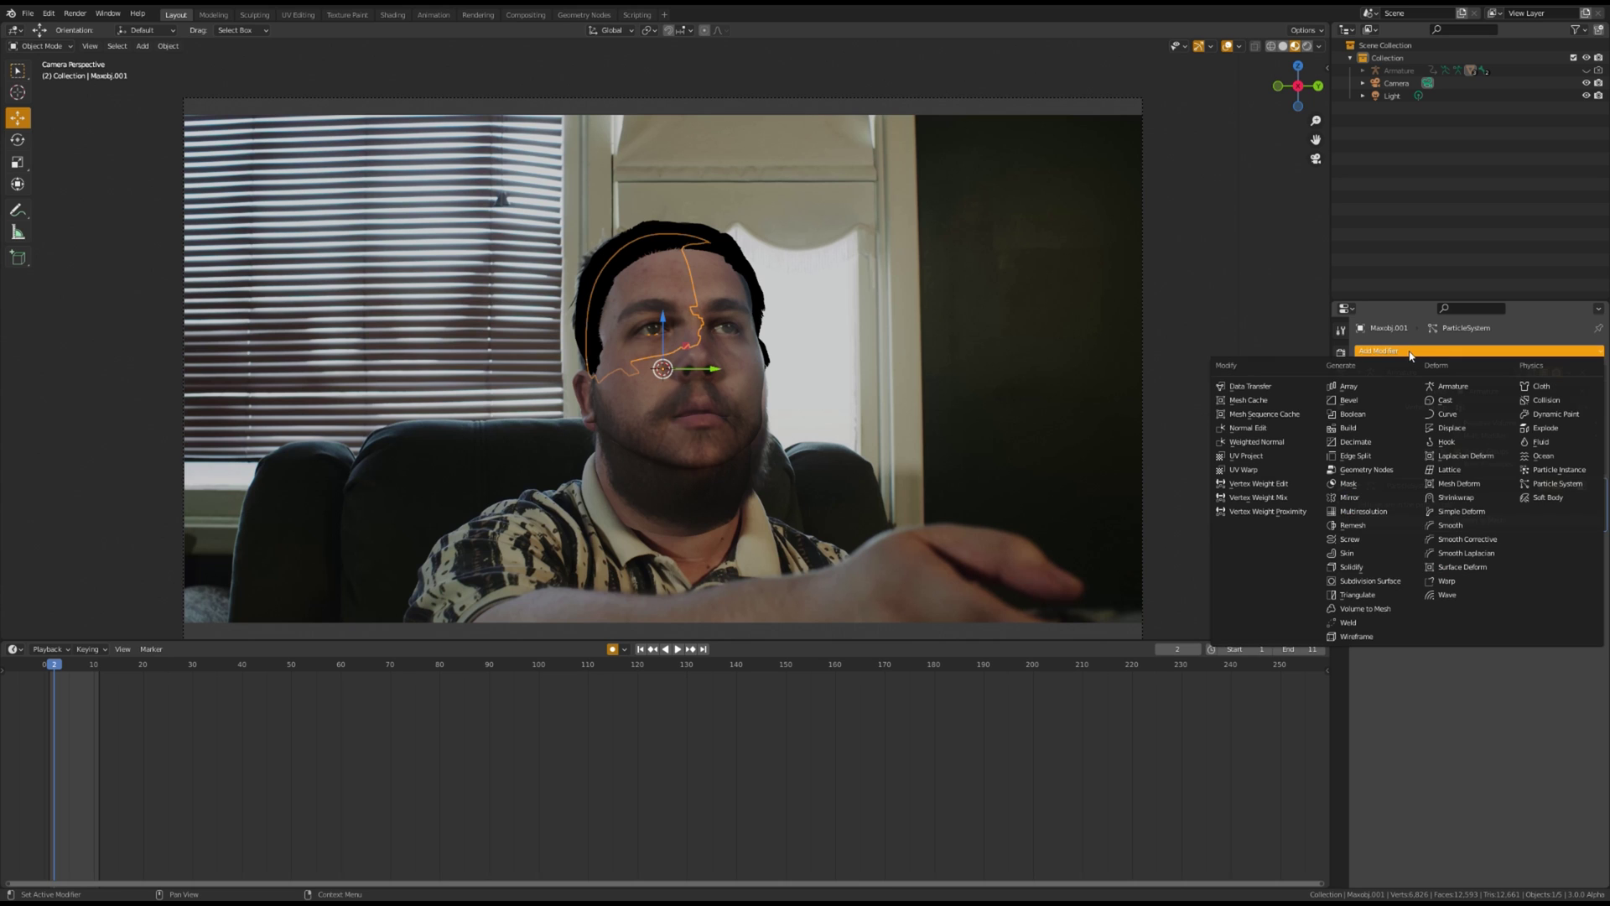
click(1541, 387)
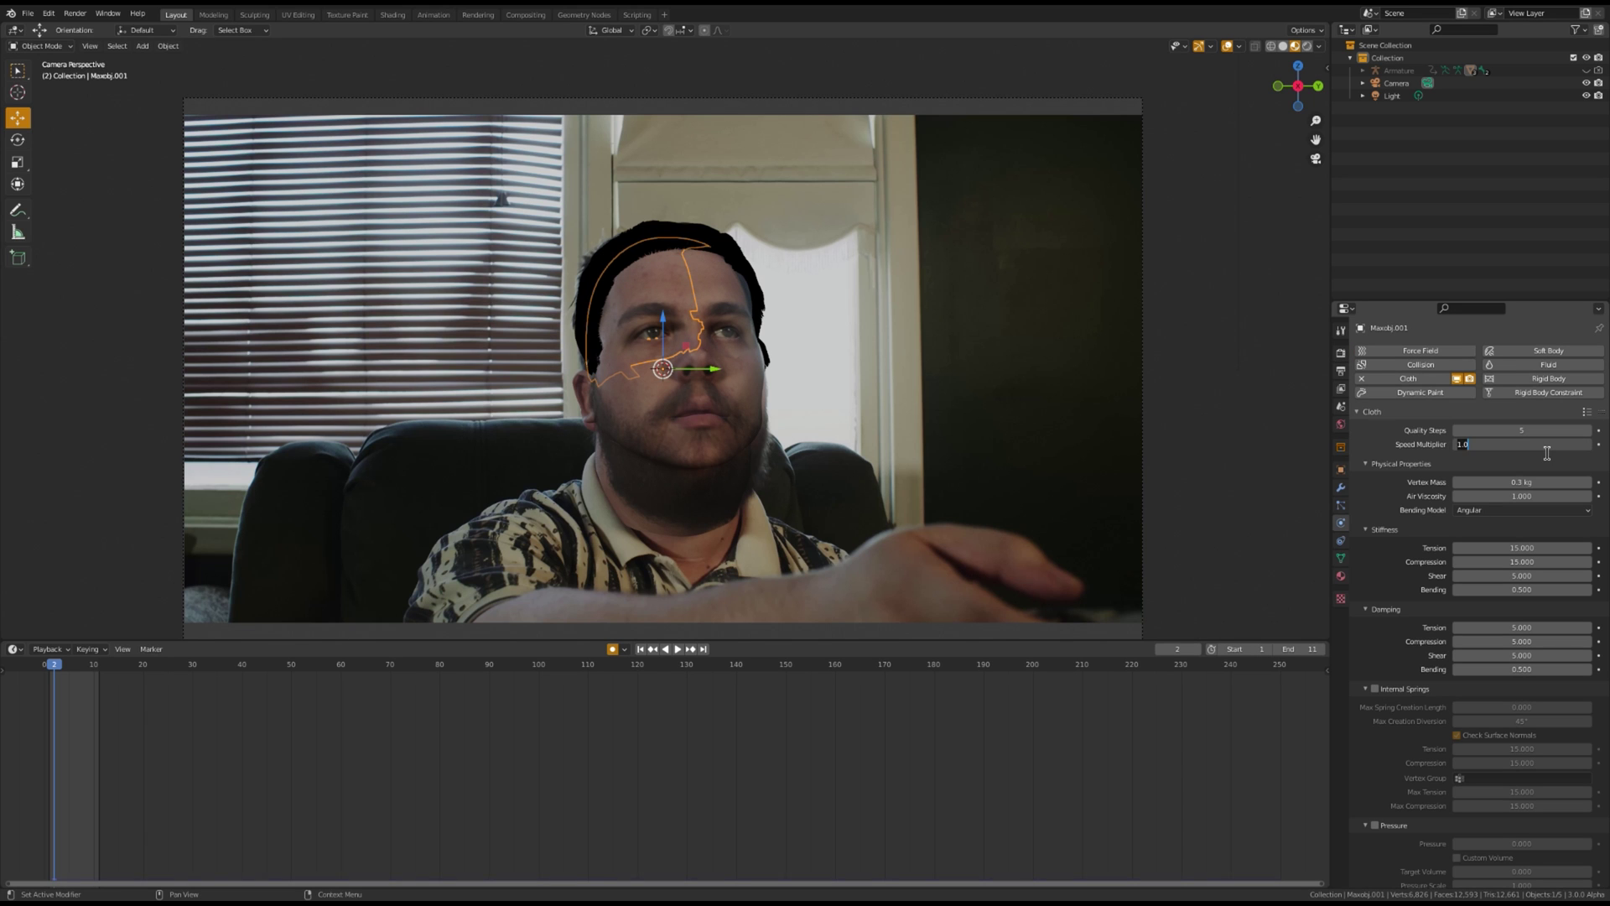
- Set the cloth's speed multiplier to 10, enable pressure and self collisions, and set the object collision distance to 0.29 m
scroll(1388, 510, down, 3)
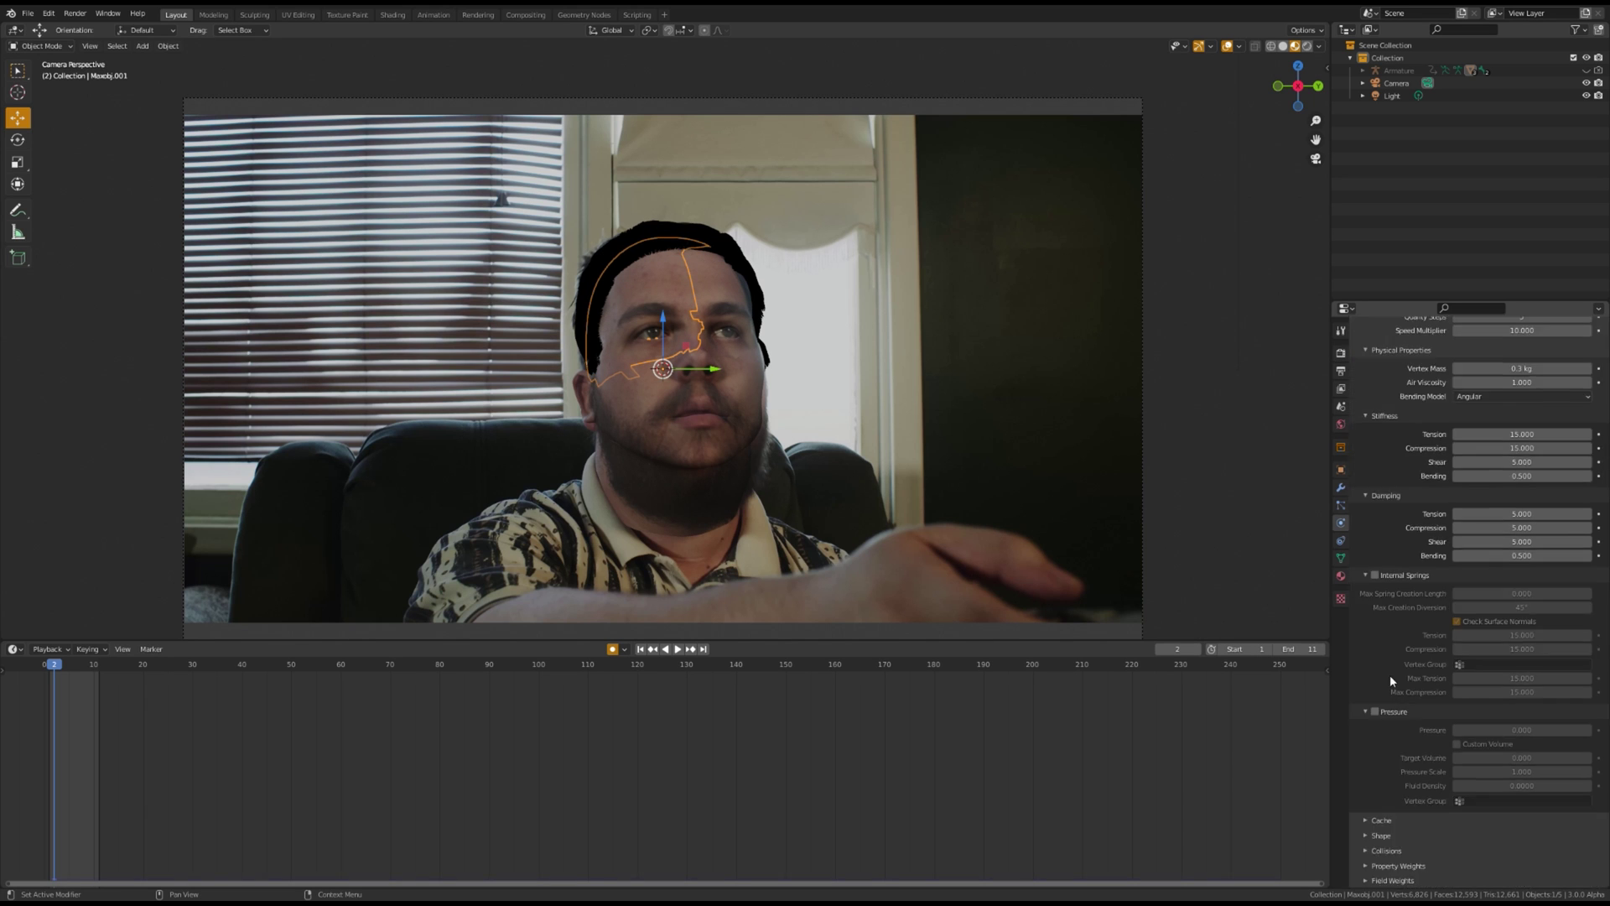
click(1376, 712)
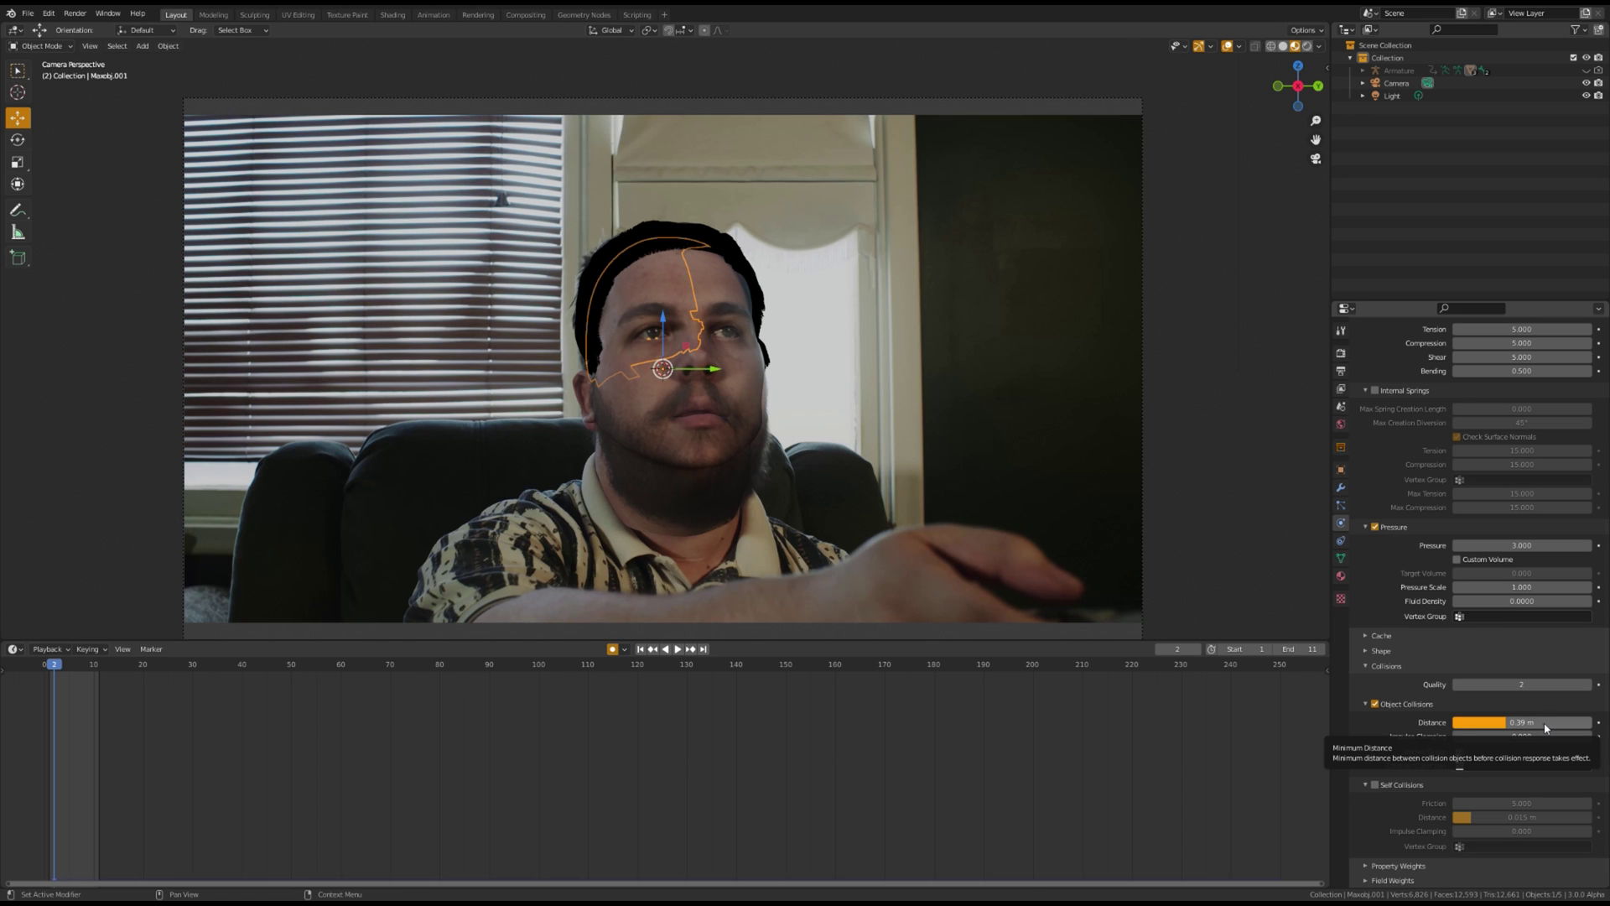
click(1374, 784)
- Enable cloth pressure and self collisions on the upper head piece at the man's left side, adjusting its pressure and collision distance
scroll(1393, 814, up, 2)
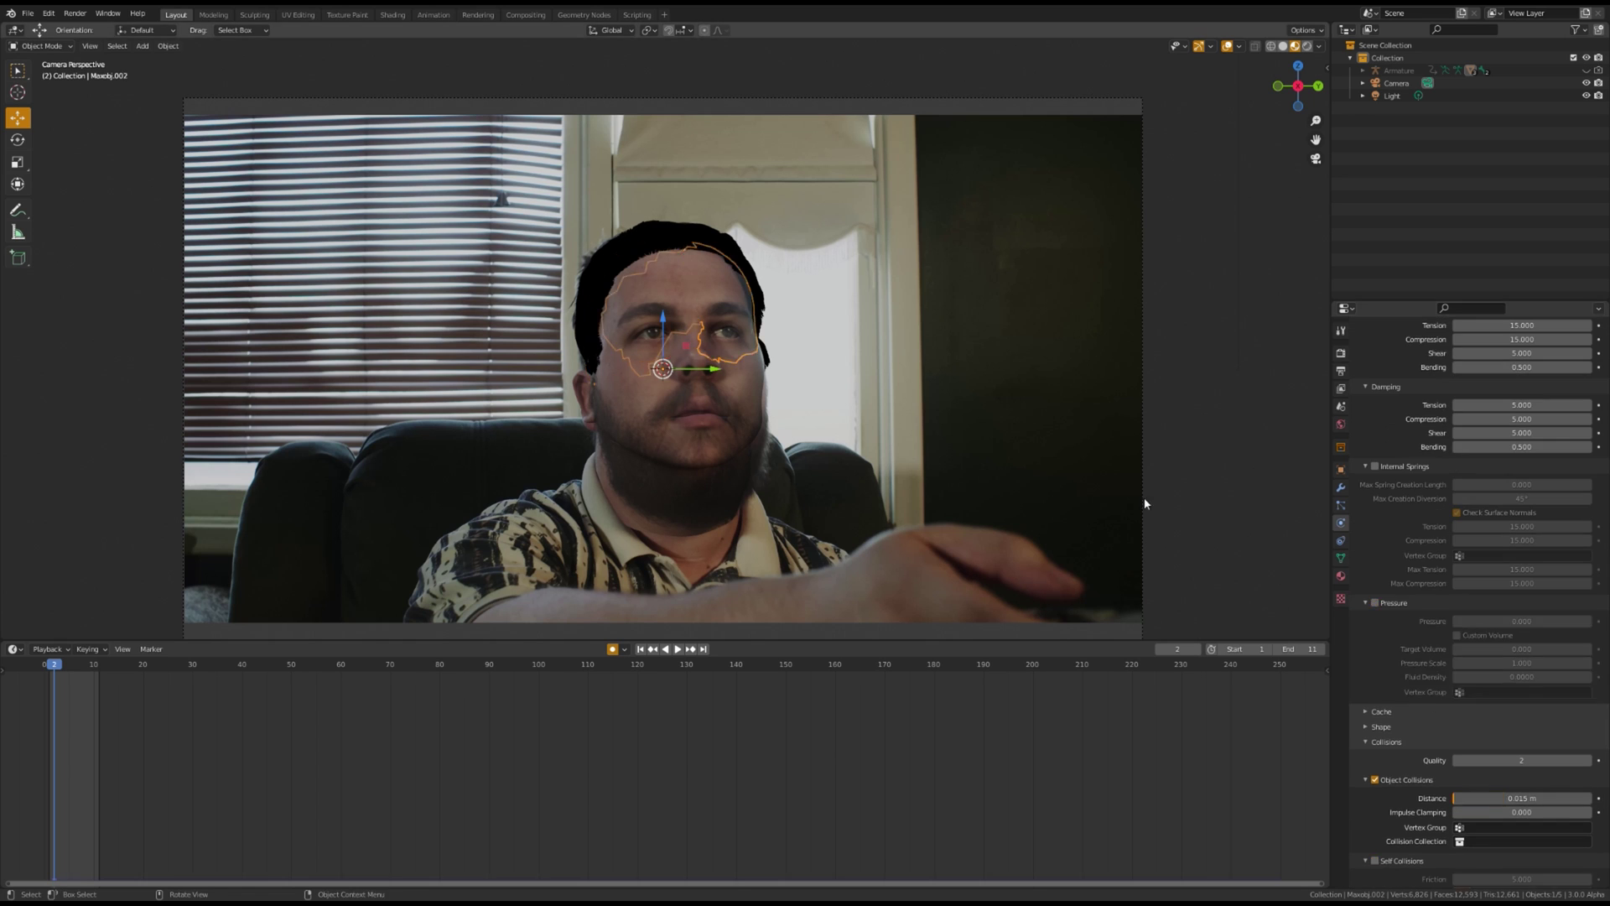
click(1374, 602)
click(1516, 624)
scroll(1404, 689, down, 2)
click(1374, 785)
click(1552, 724)
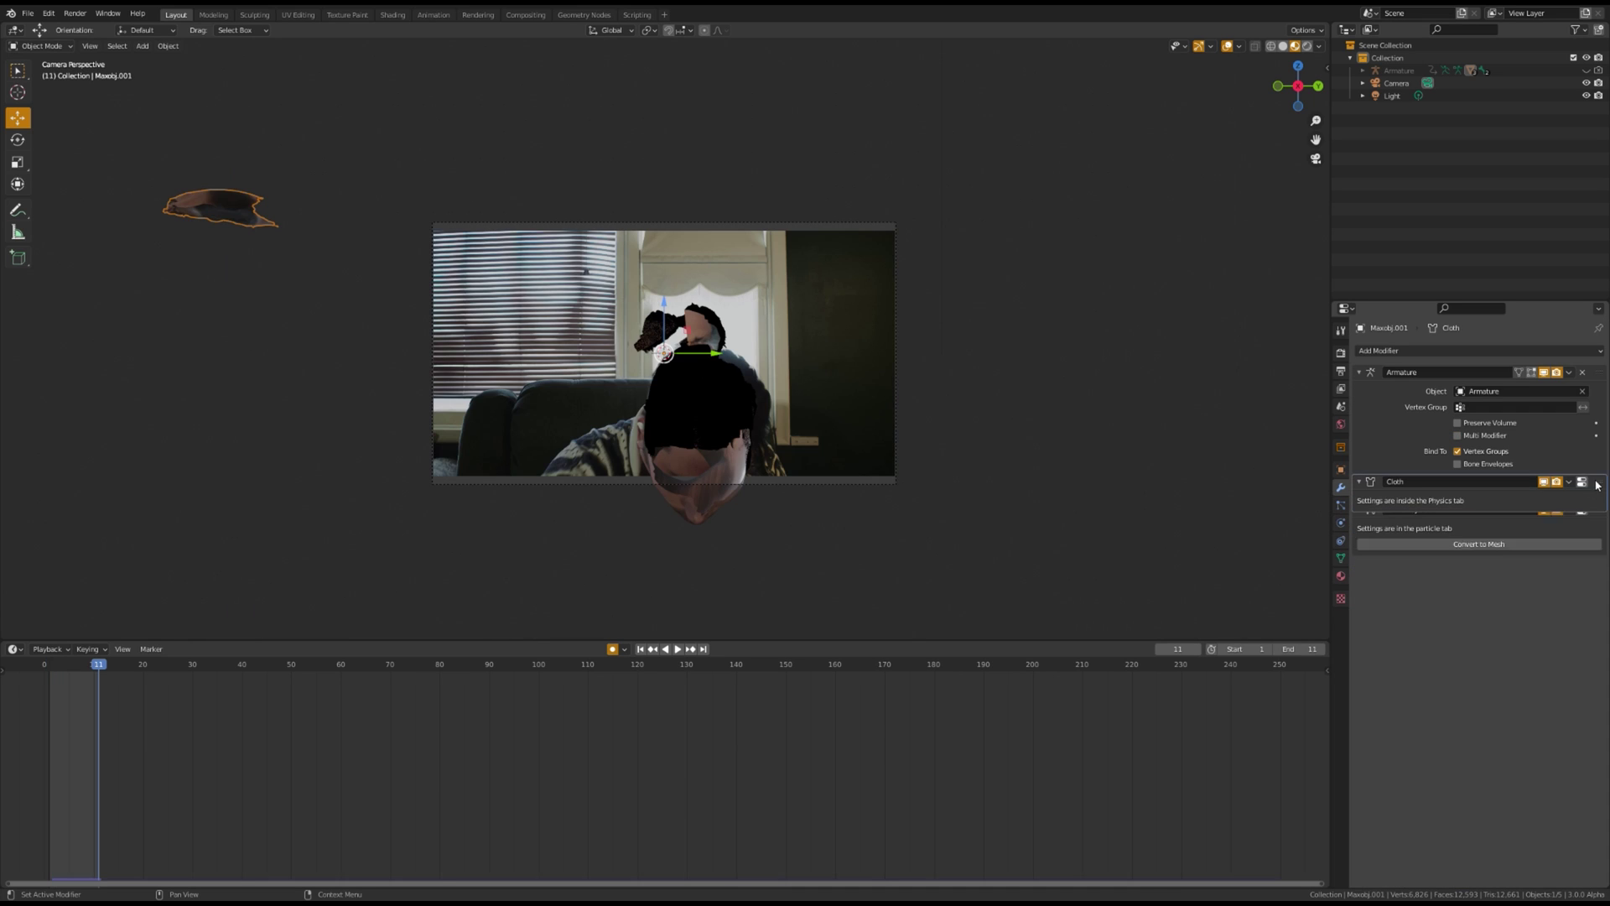
- Play back the cloth simulation and add a second particle system to the upper head piece at the man's left side
middle_drag(884, 567, 847, 537)
key(space)
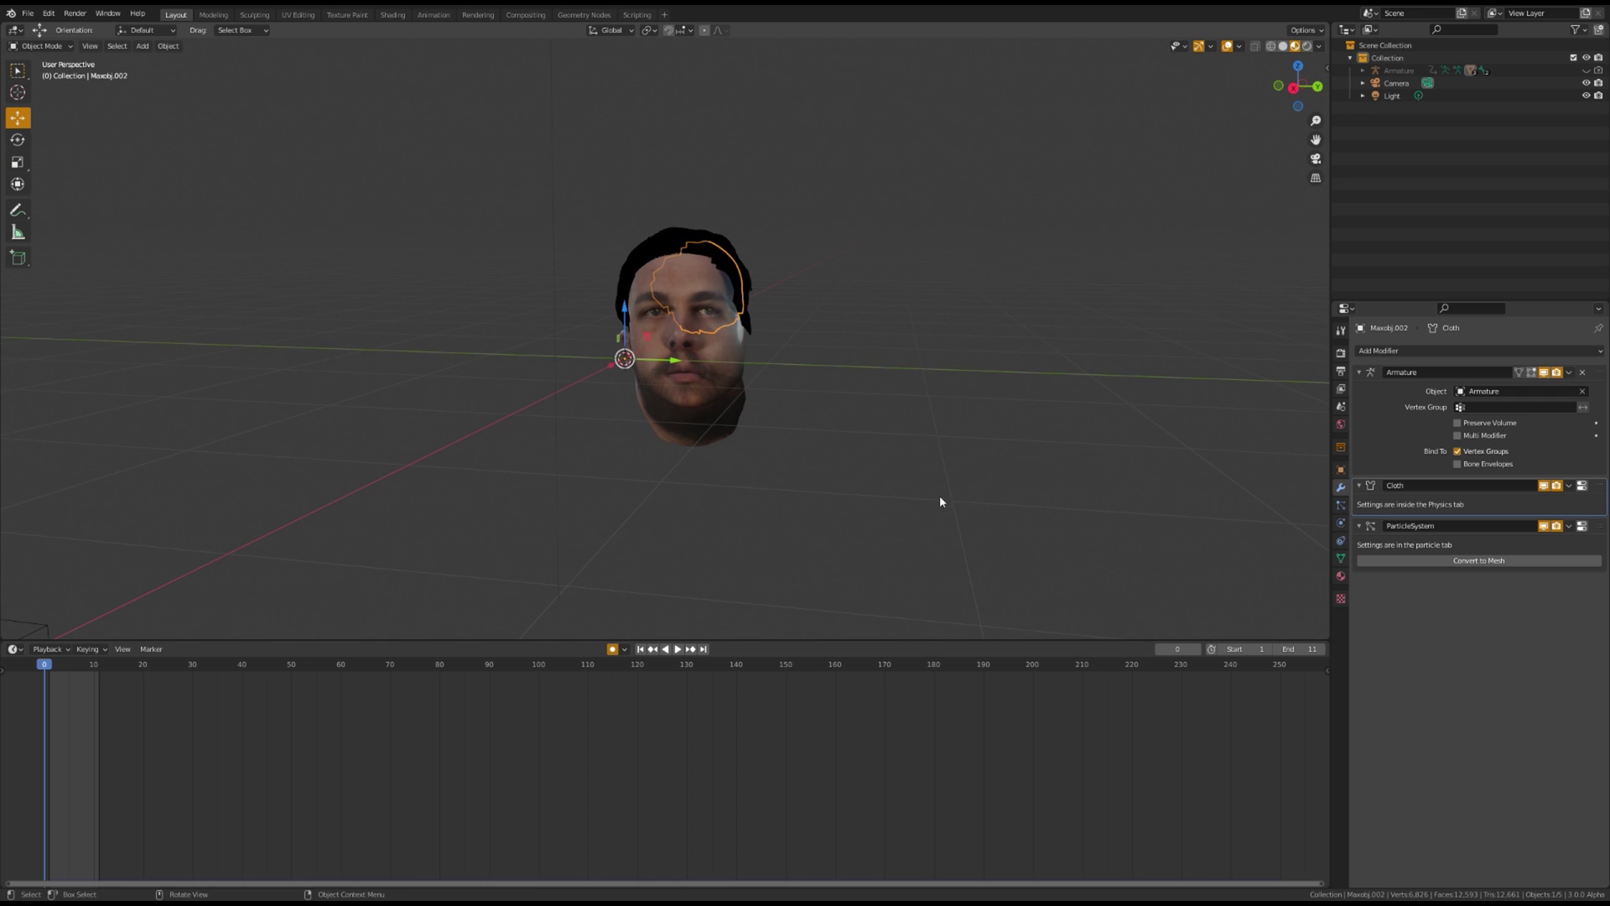
click(1342, 507)
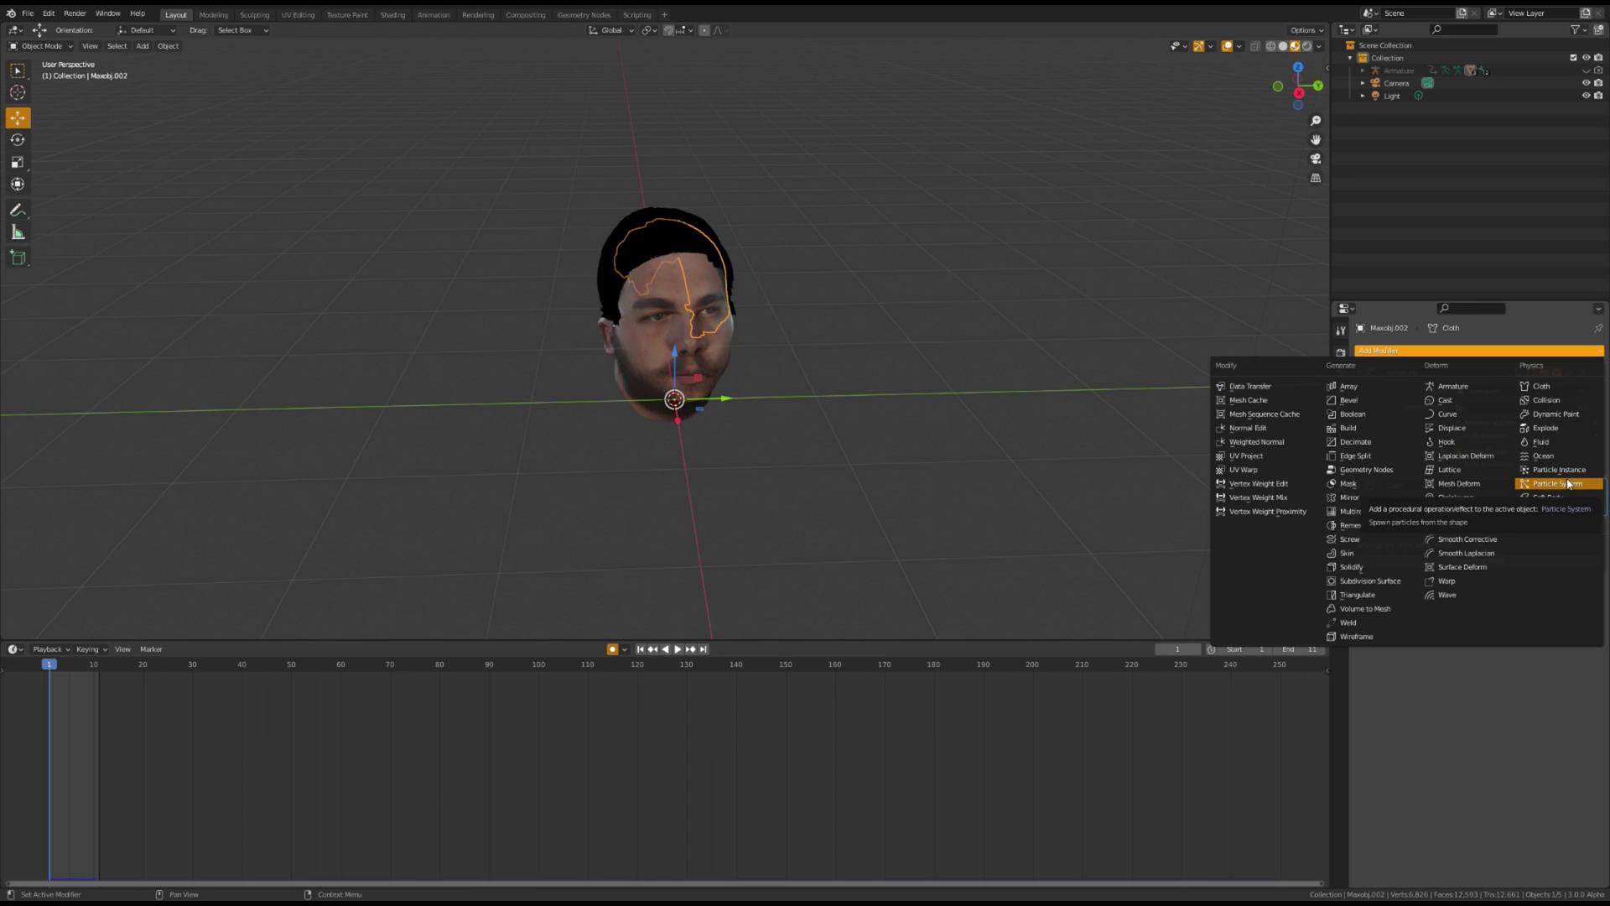
click(1568, 484)
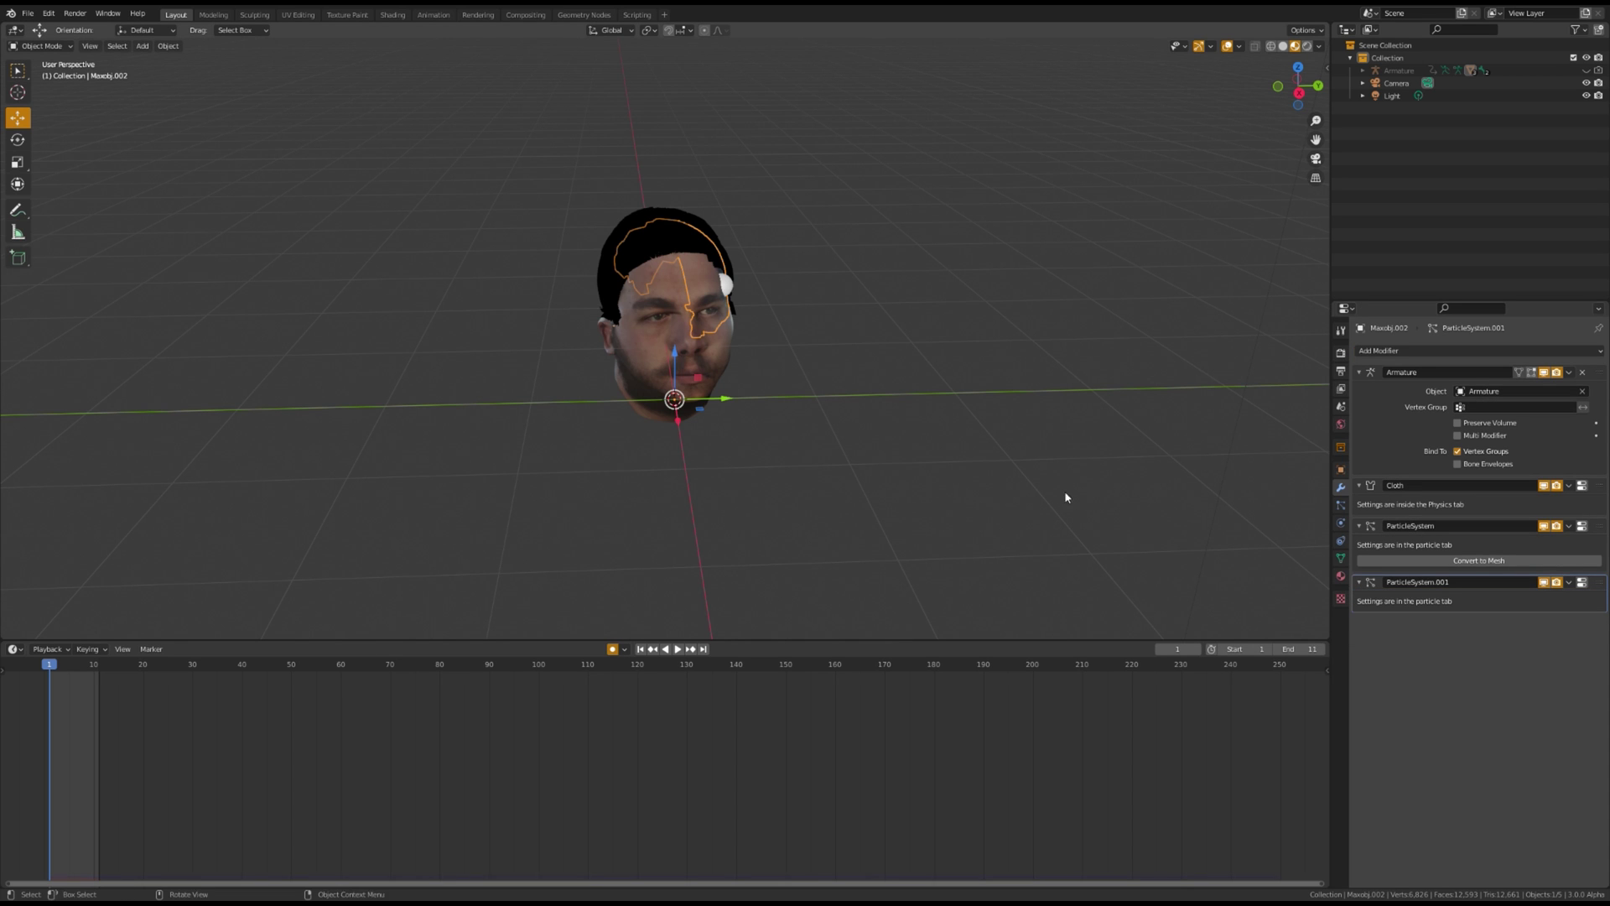
- Add an ico sphere mesh to the scene
scroll(738, 442, down, 2)
click(420, 391)
shift+middle_drag(420, 390, 568, 334)
key(shift+a)
mouse_move(567, 335)
click(622, 384)
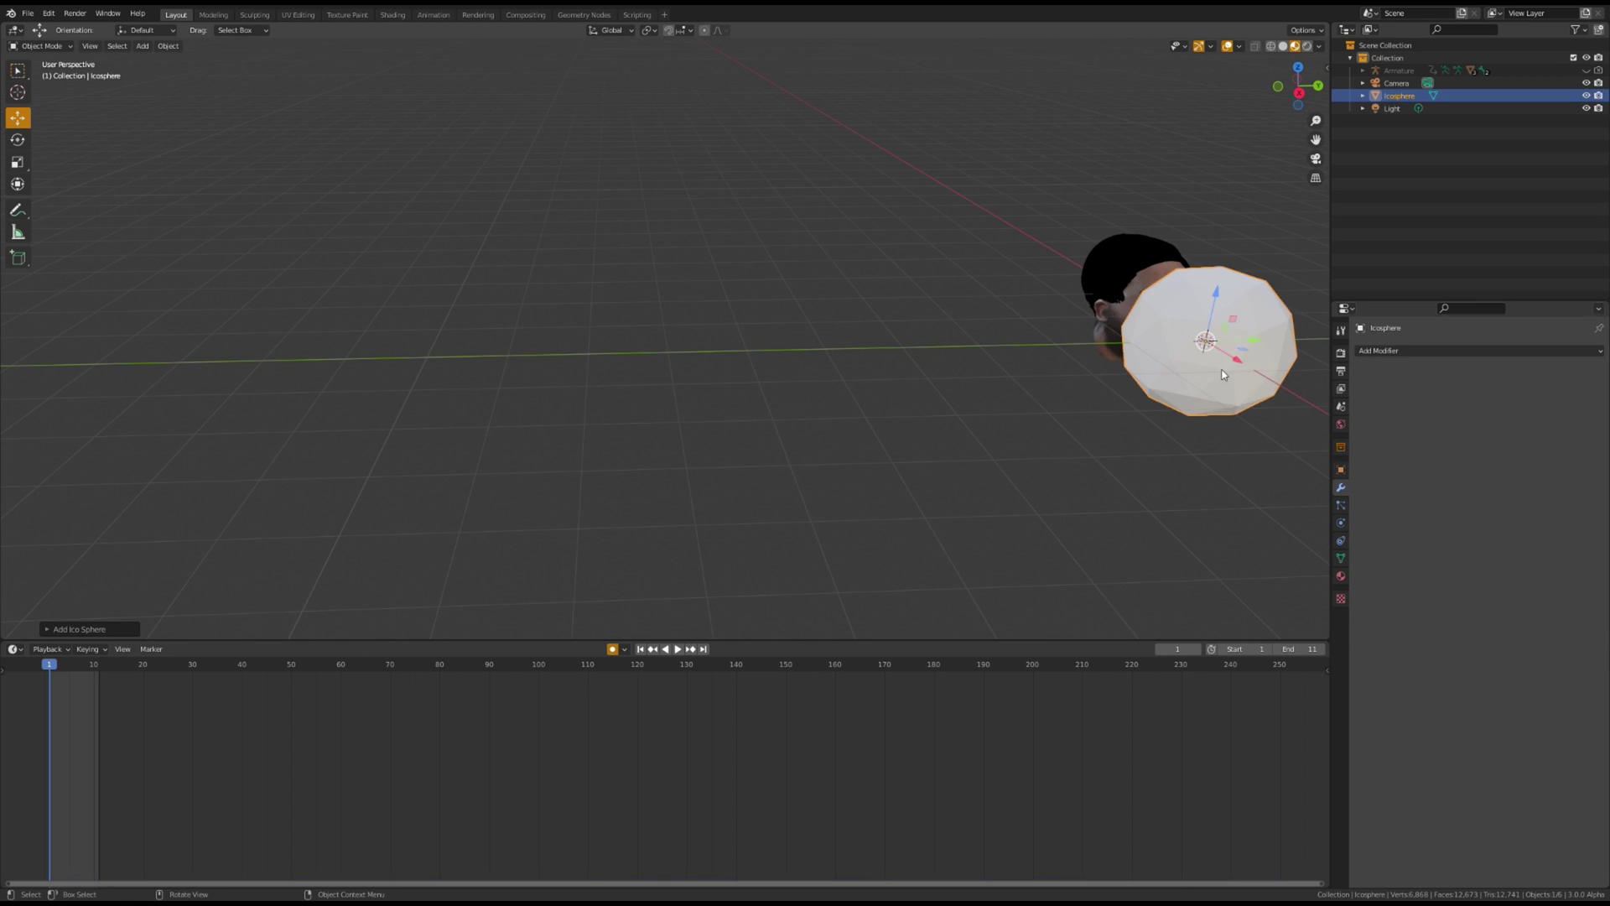
- Move the ico sphere well away from the head, scale it down to under half its size, and shade it smooth
drag(1235, 350, 423, 379)
key(s)
click(423, 378)
right_click(432, 366)
click(426, 317)
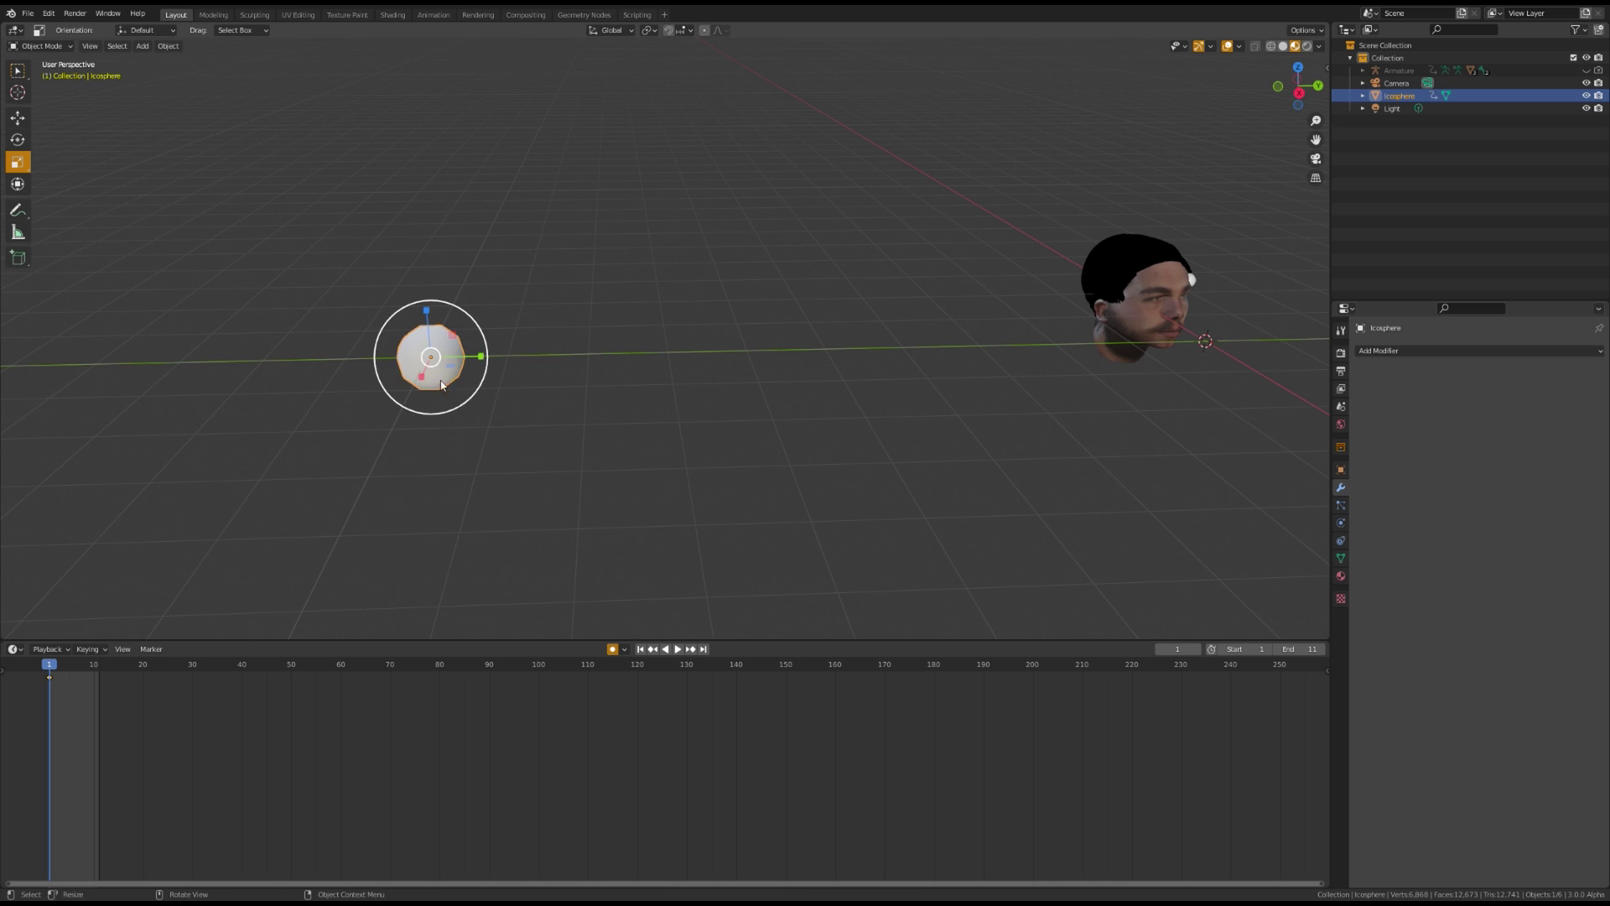
middle_drag(461, 399, 477, 360)
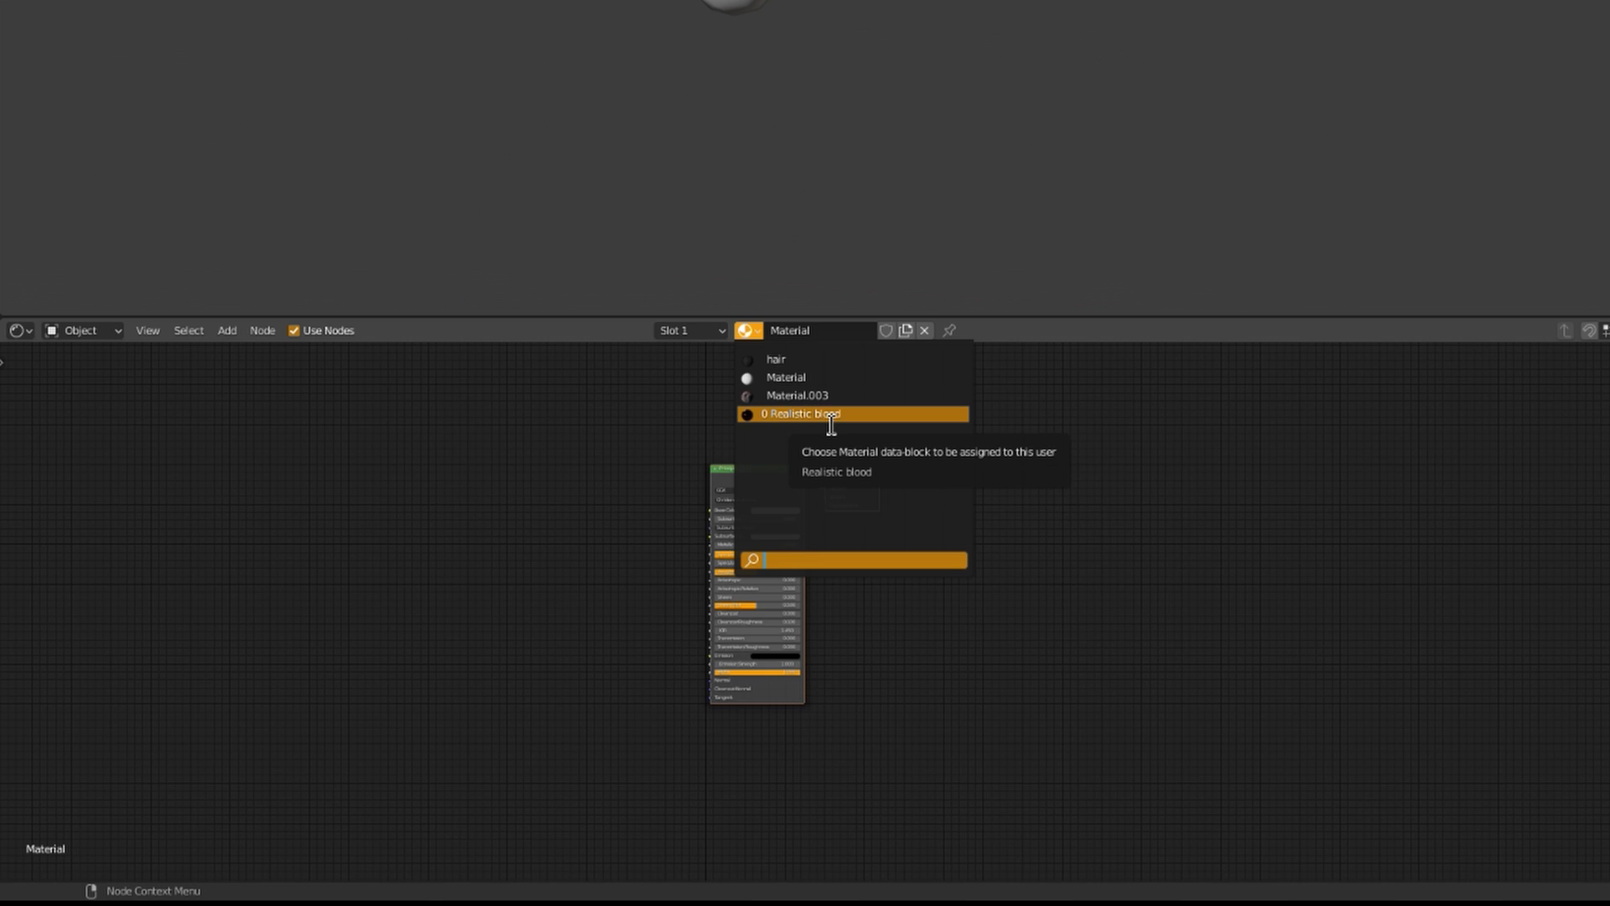
- Assign the Realistic blood material to the sphere and enlarge the shader editor to view its node tree
click(825, 415)
scroll(655, 490, up, 1)
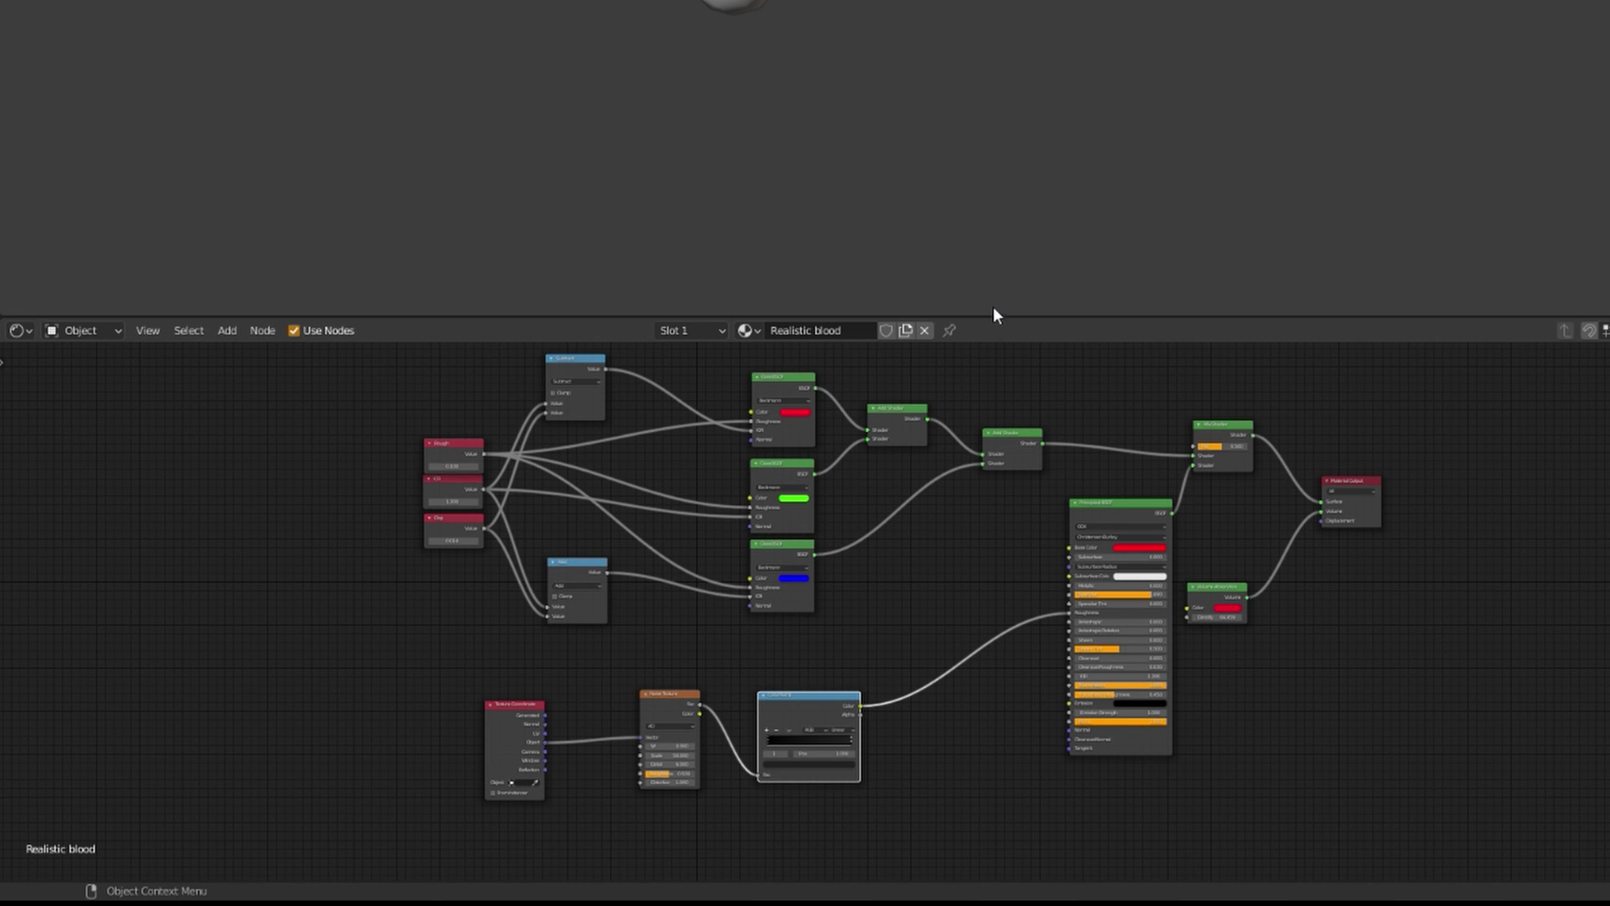
drag(1002, 329, 1006, 15)
scroll(1027, 339, up, 2)
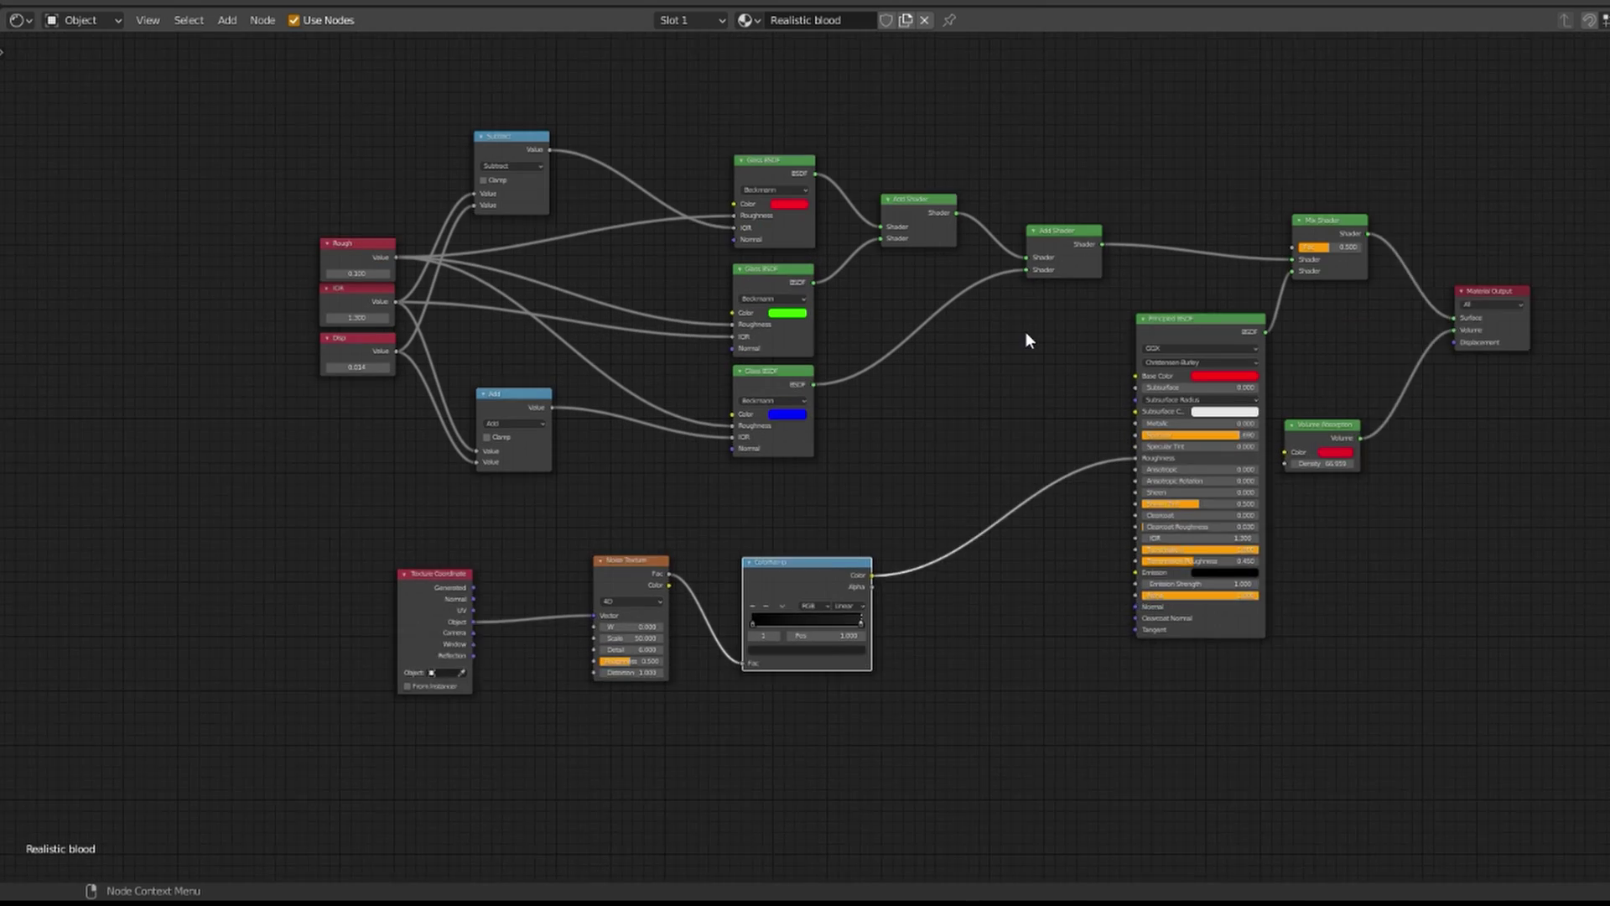
scroll(1006, 318, up, 1)
shift+middle_drag(995, 309, 841, 408)
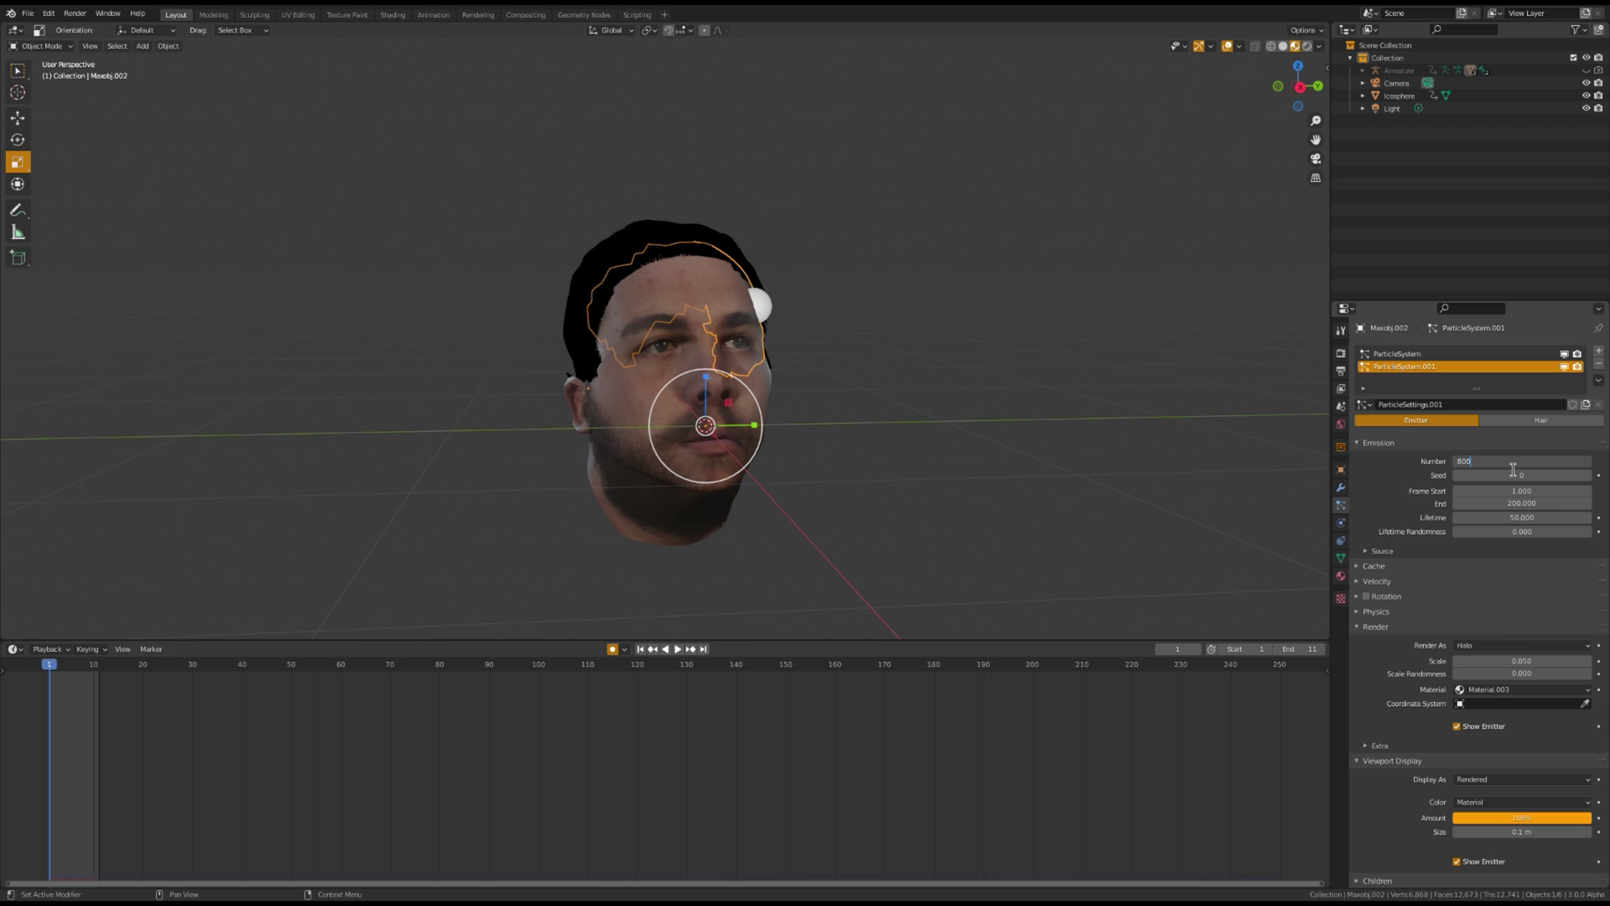
- Set the new particle system to emit 800 particles from frame 2 to frame 12
key(Return)
click(1538, 491)
key(Return)
click(1525, 504)
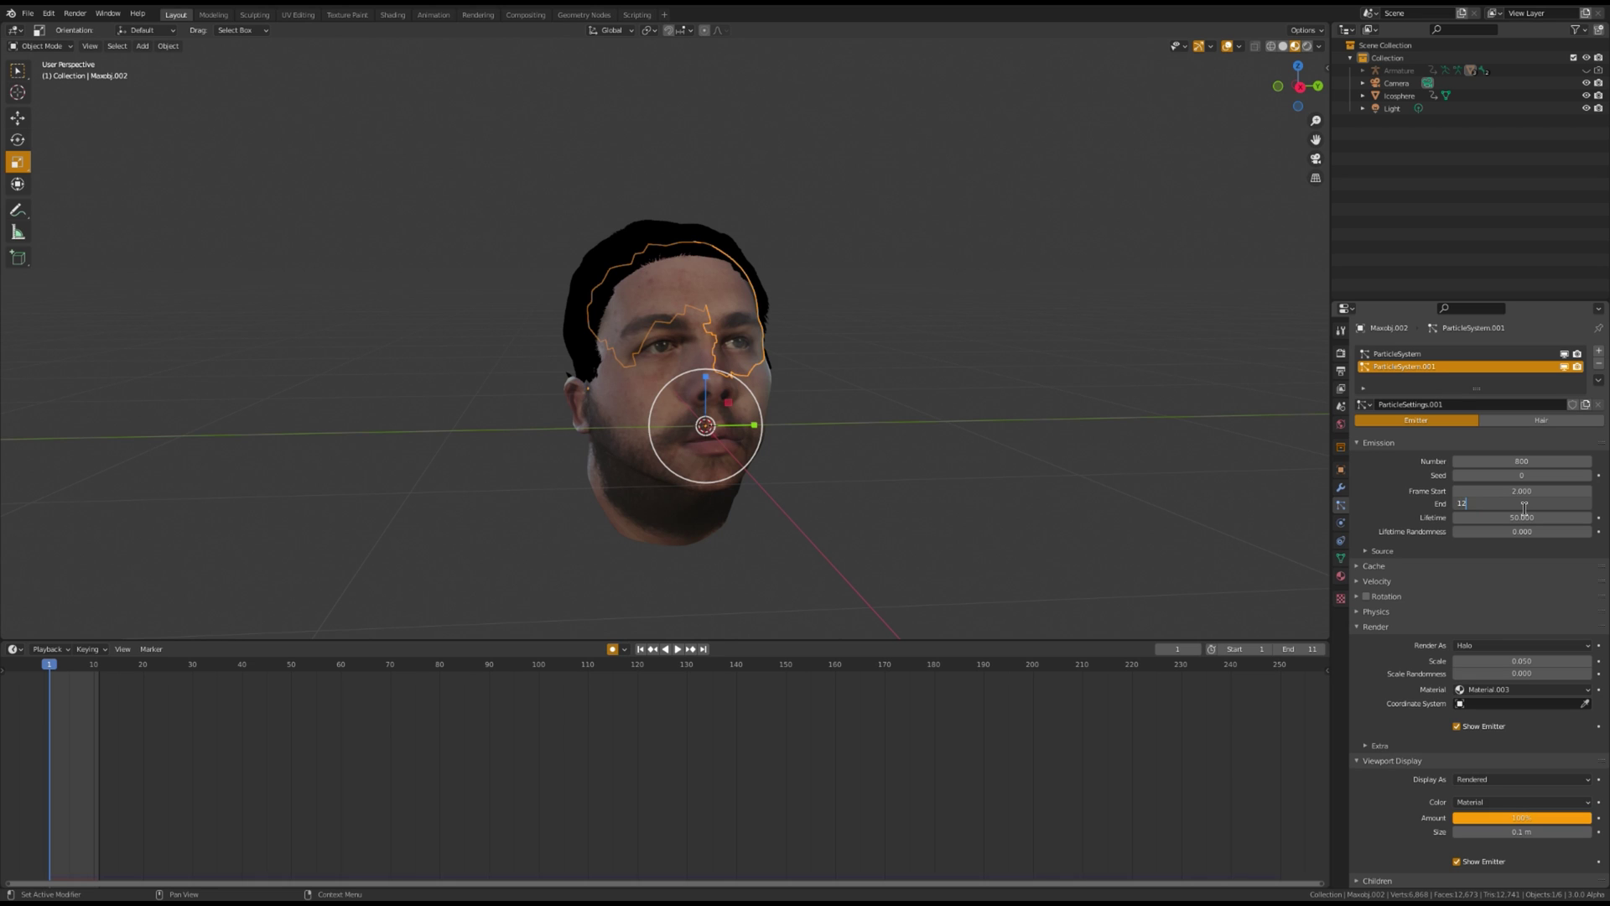
key(Return)
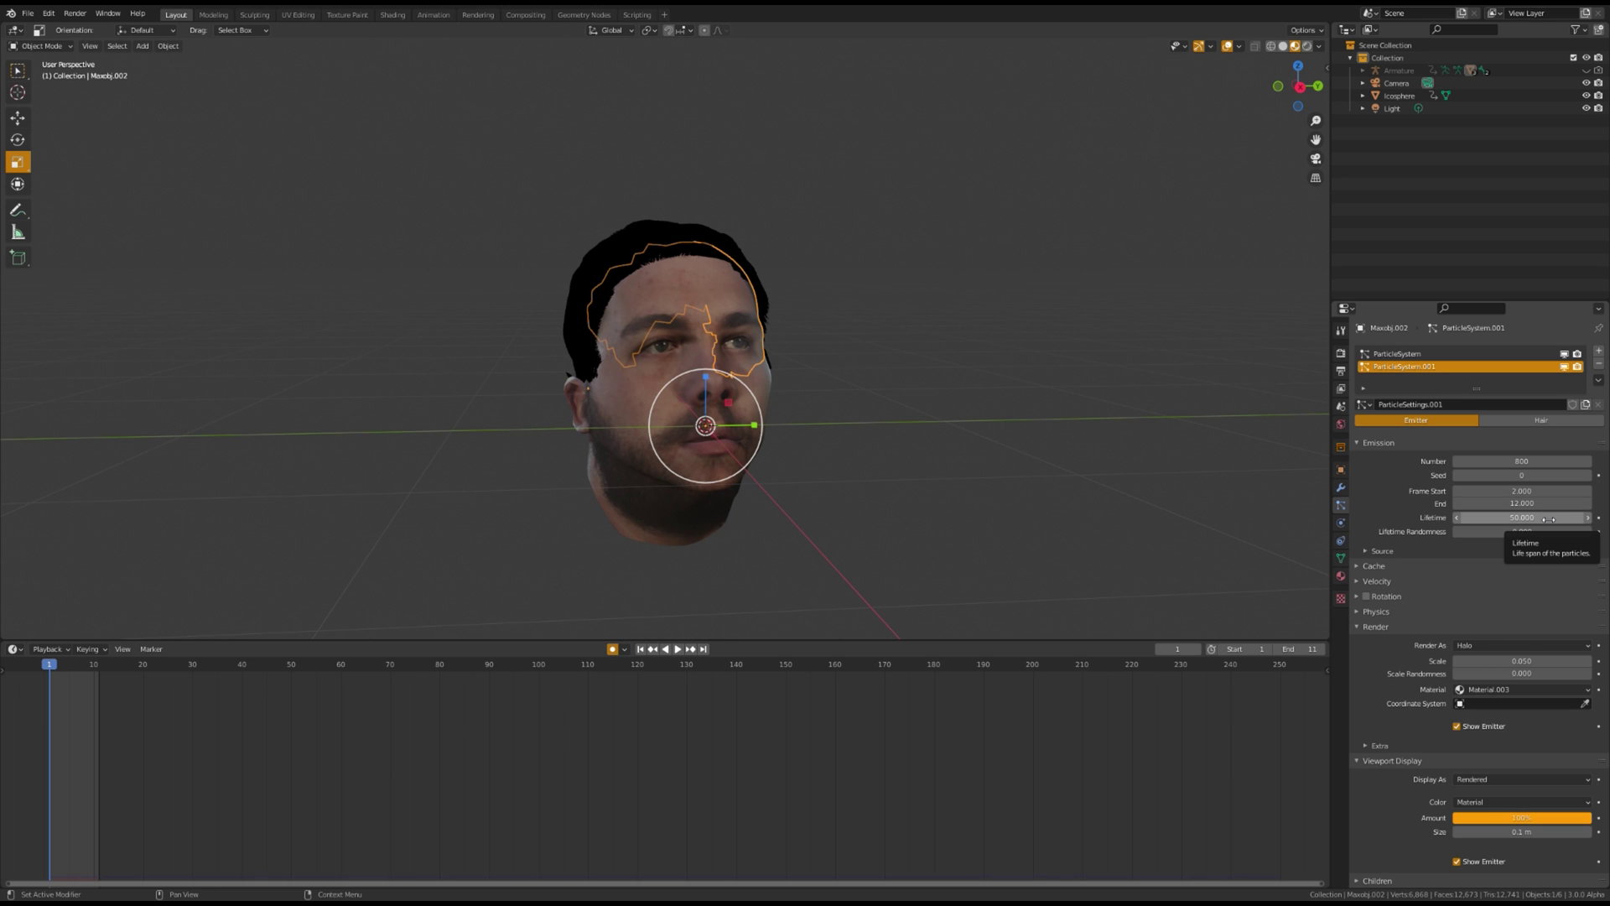
- Render the particles as an object, using the Icosphere as the instance object
scroll(1526, 580, down, 2)
click(1522, 594)
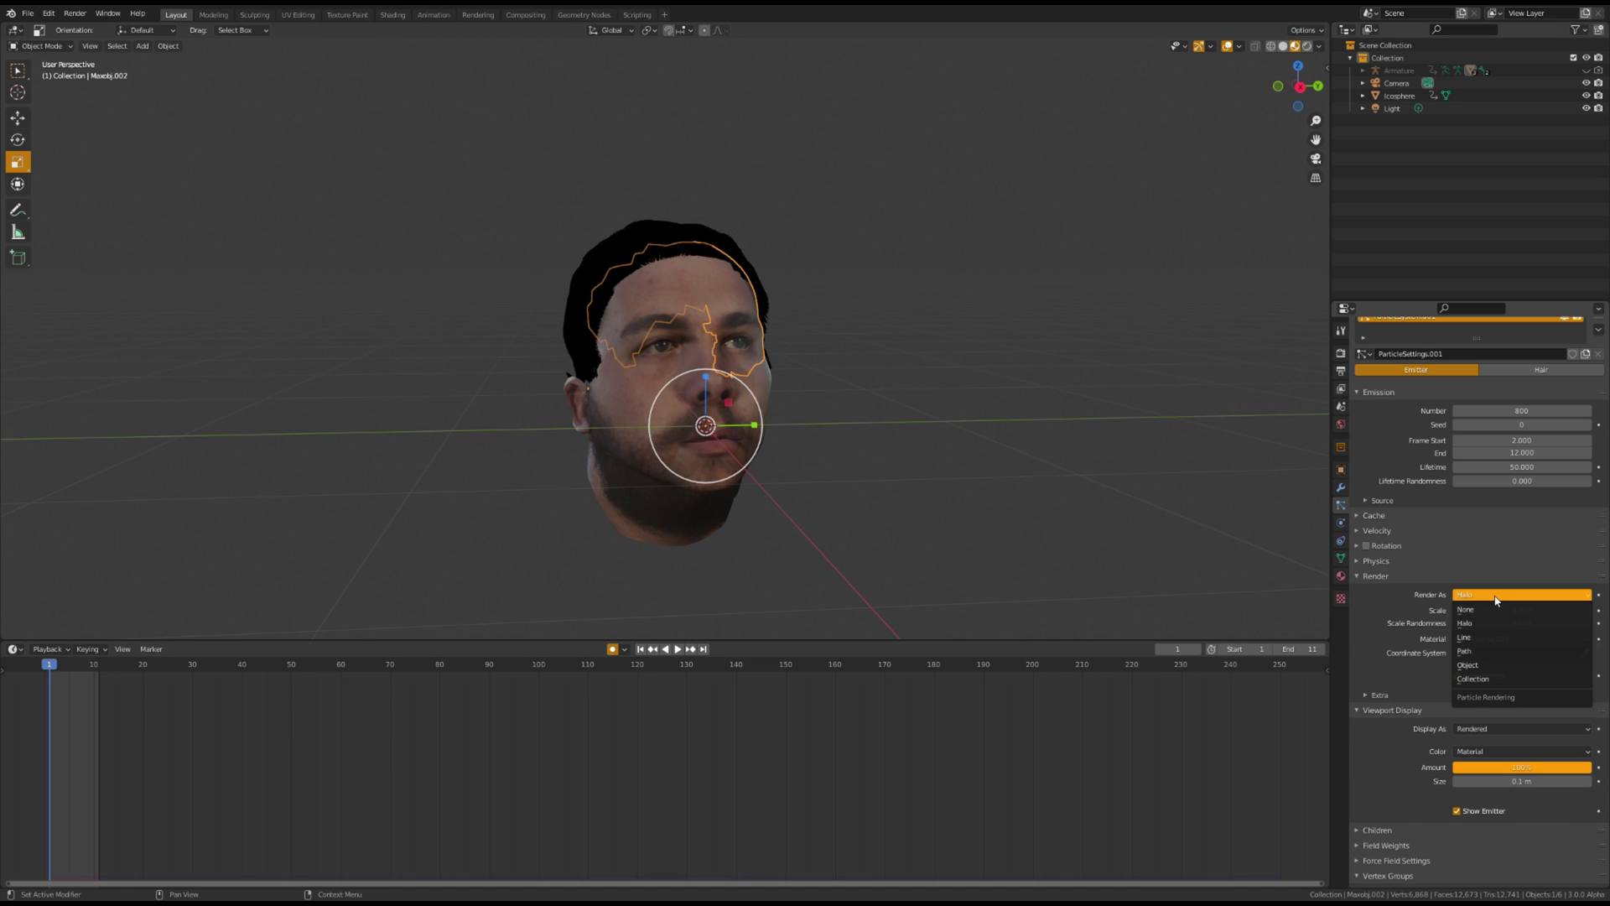
click(1489, 667)
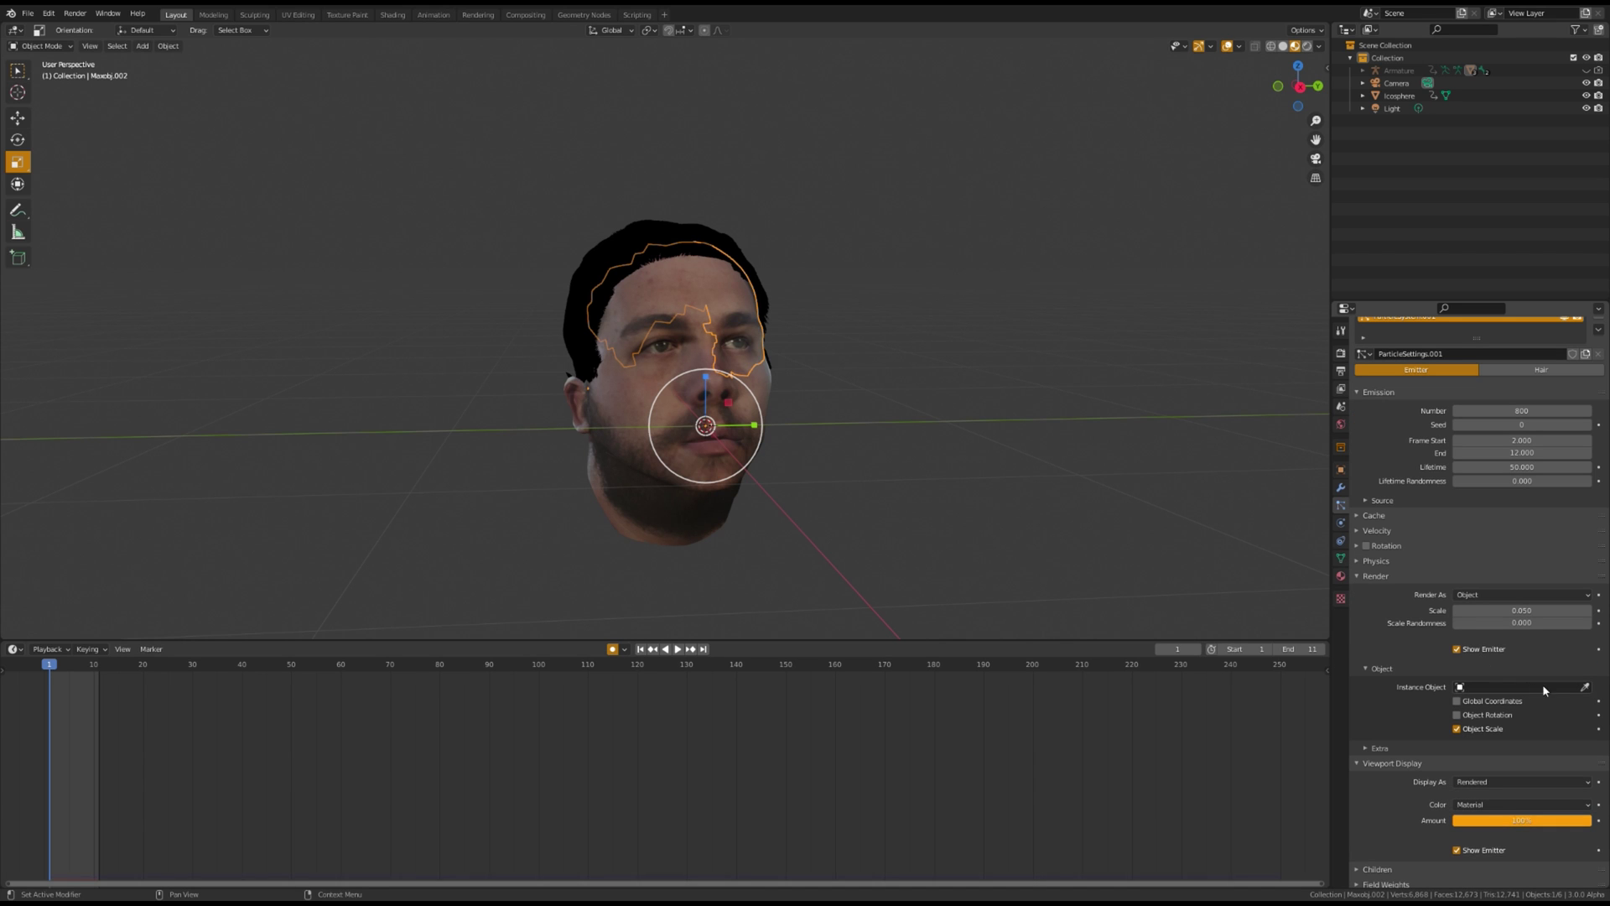
click(1585, 687)
click(1414, 92)
- Set the scale and scale randomness of the blood particles
scroll(1541, 544, down, 3)
click(1541, 535)
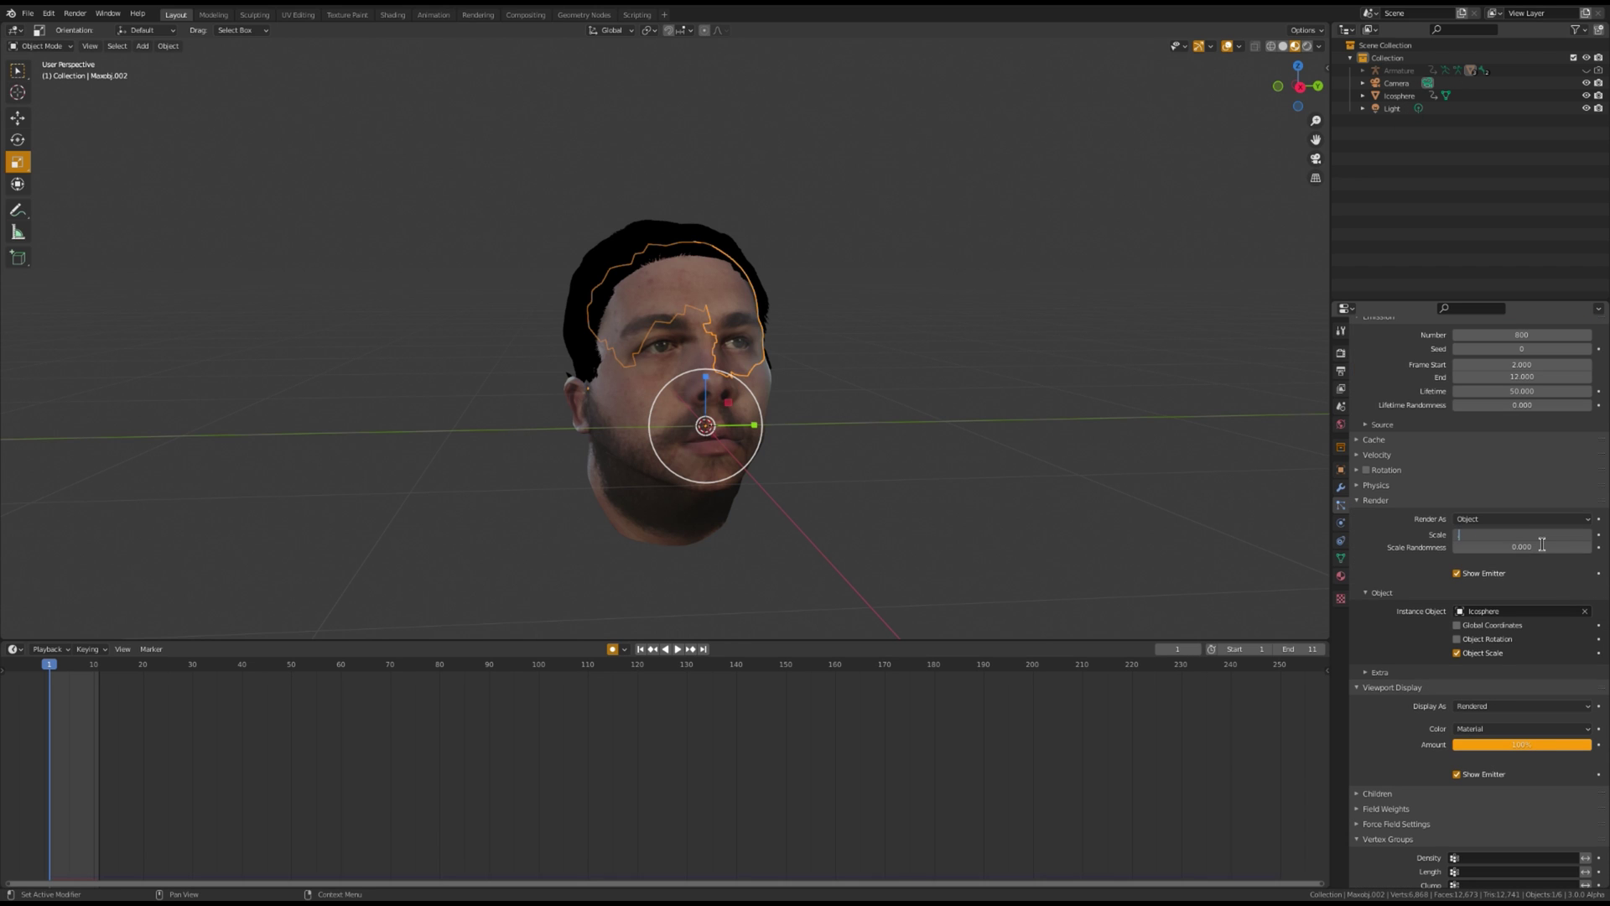
text(0.54)
key(Return)
text(.76)
key(Return)
- Go to frame 4 and fine-tune the blood particles' scale against the opened head
click(1092, 507)
scroll(1092, 508, down, 1)
drag(52, 667, 63, 670)
mouse_move(1521, 534)
mouse_down()
mouse_move(1495, 534)
mouse_move(1540, 546)
mouse_up()
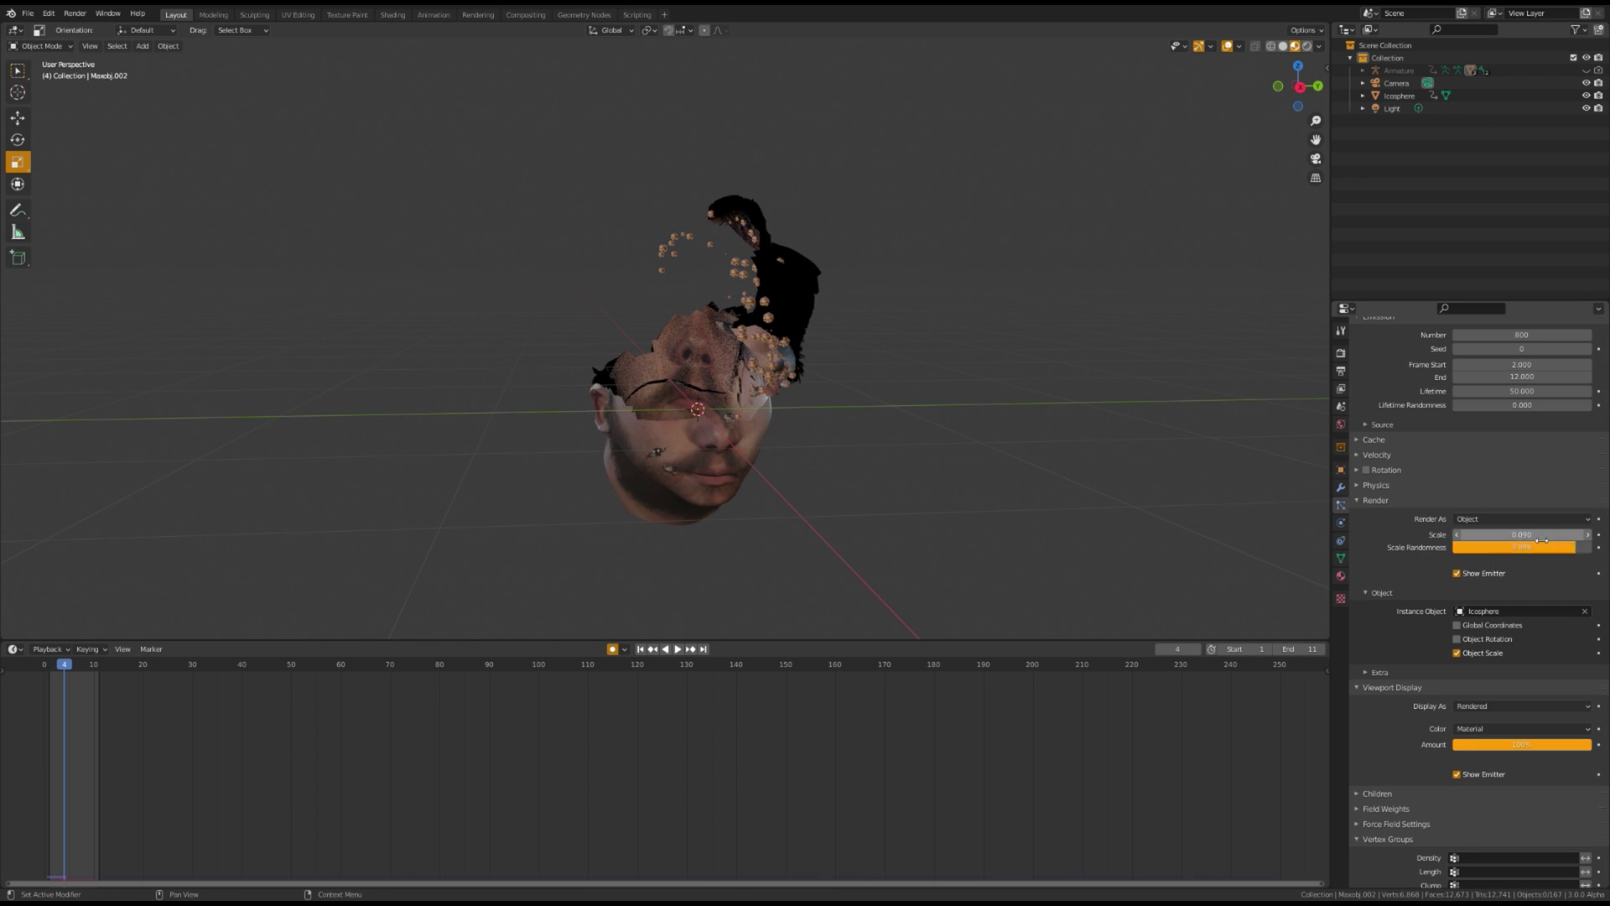
- Switch the viewport to rendered shading and inspect the blood particles around the split head up close
middle_drag(1007, 327, 944, 322)
key(z)
scroll(944, 322, up, 3)
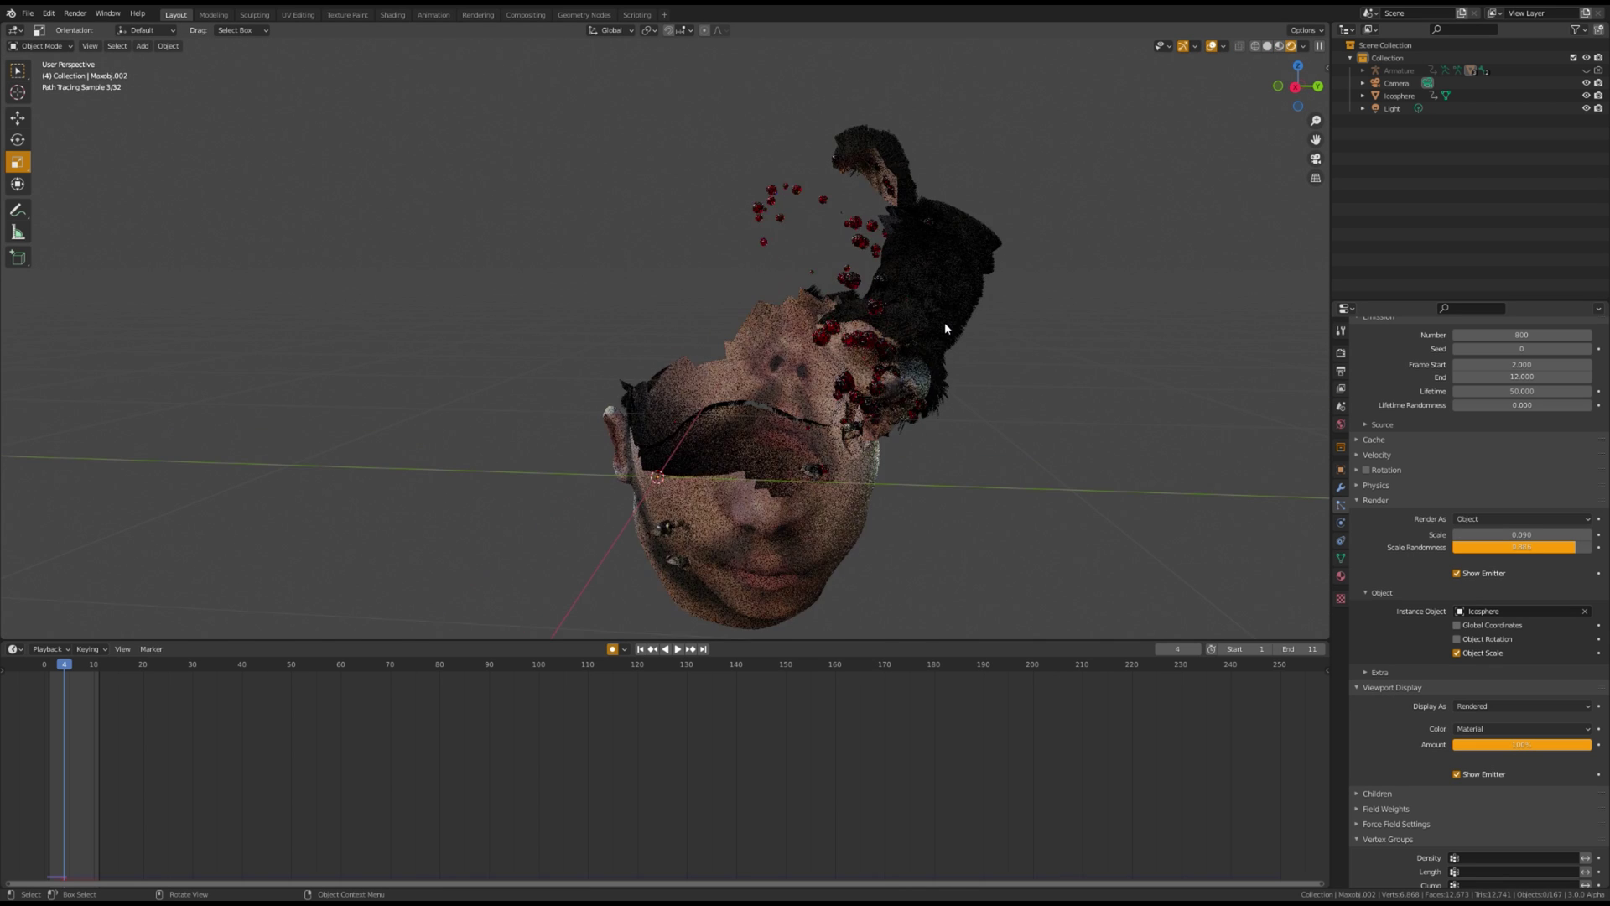
scroll(944, 322, up, 3)
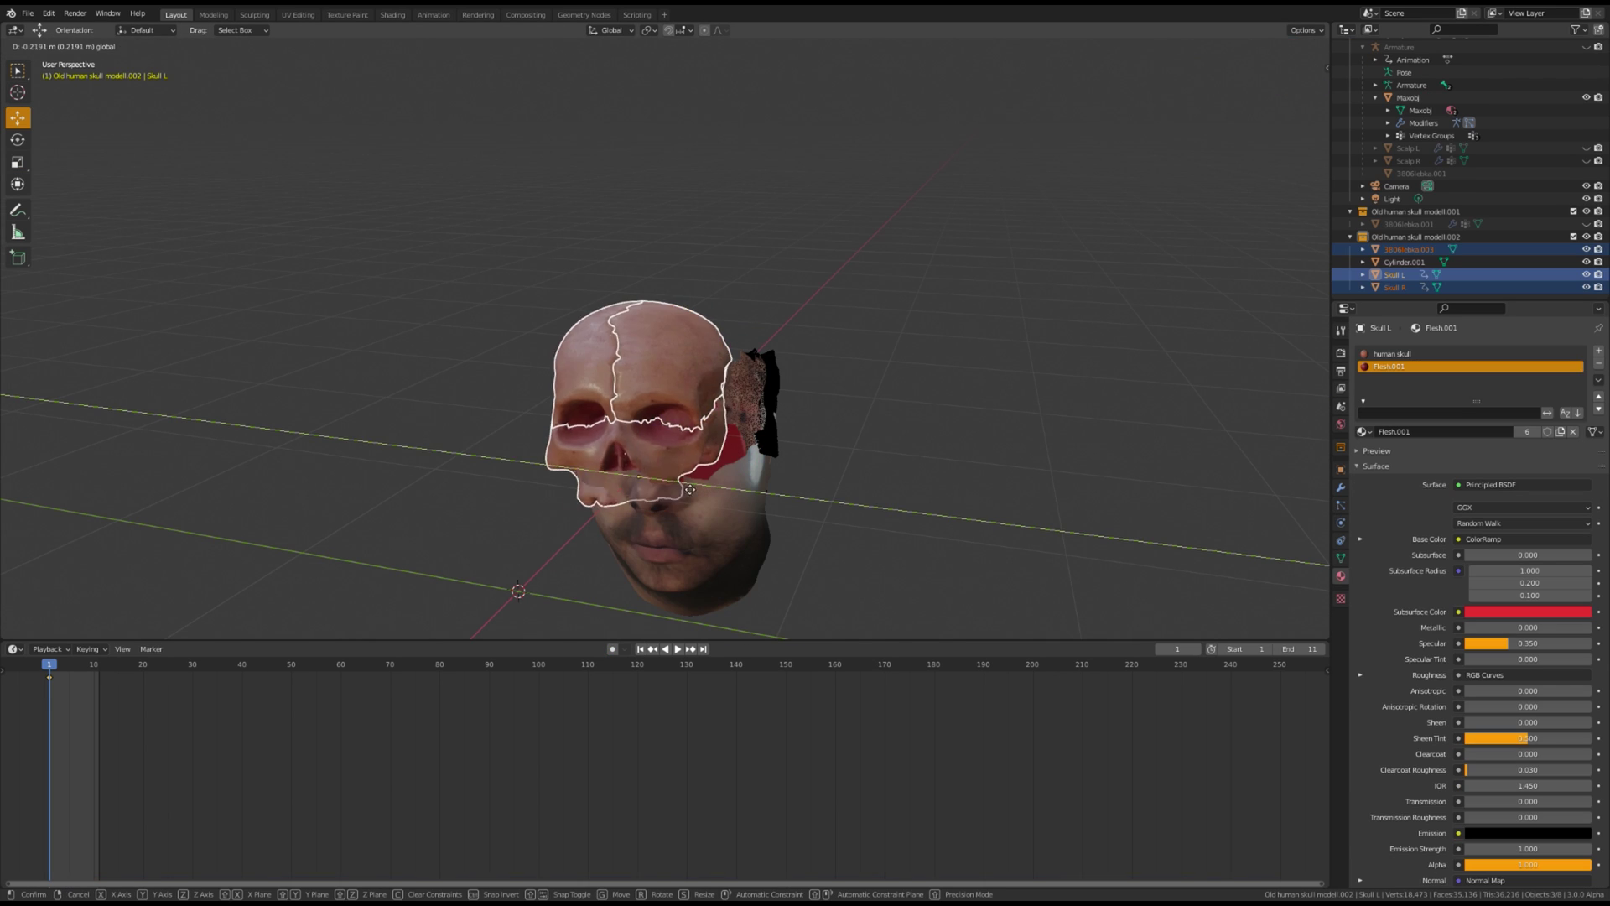
- Move the skull base and both skull halves out of the head to one side
drag(827, 491, 565, 488)
middle_drag(565, 489, 604, 531)
- Select the red flesh cylinder inside the head and search the online asset library for flesh
click(732, 456)
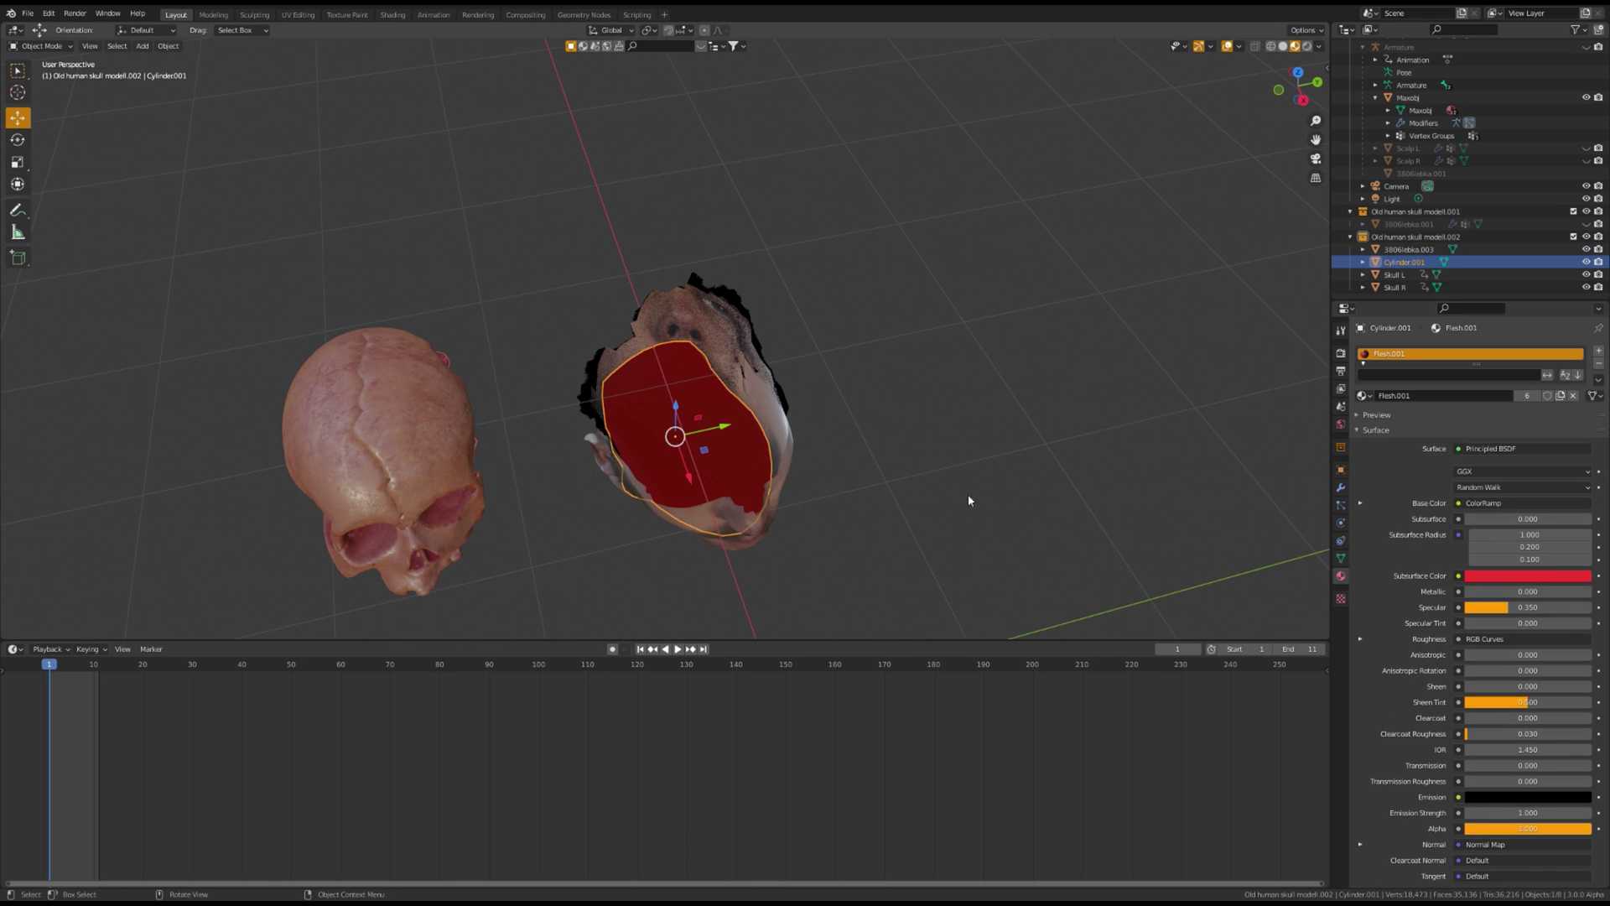
scroll(846, 531, up, 4)
middle_drag(846, 532, 664, 173)
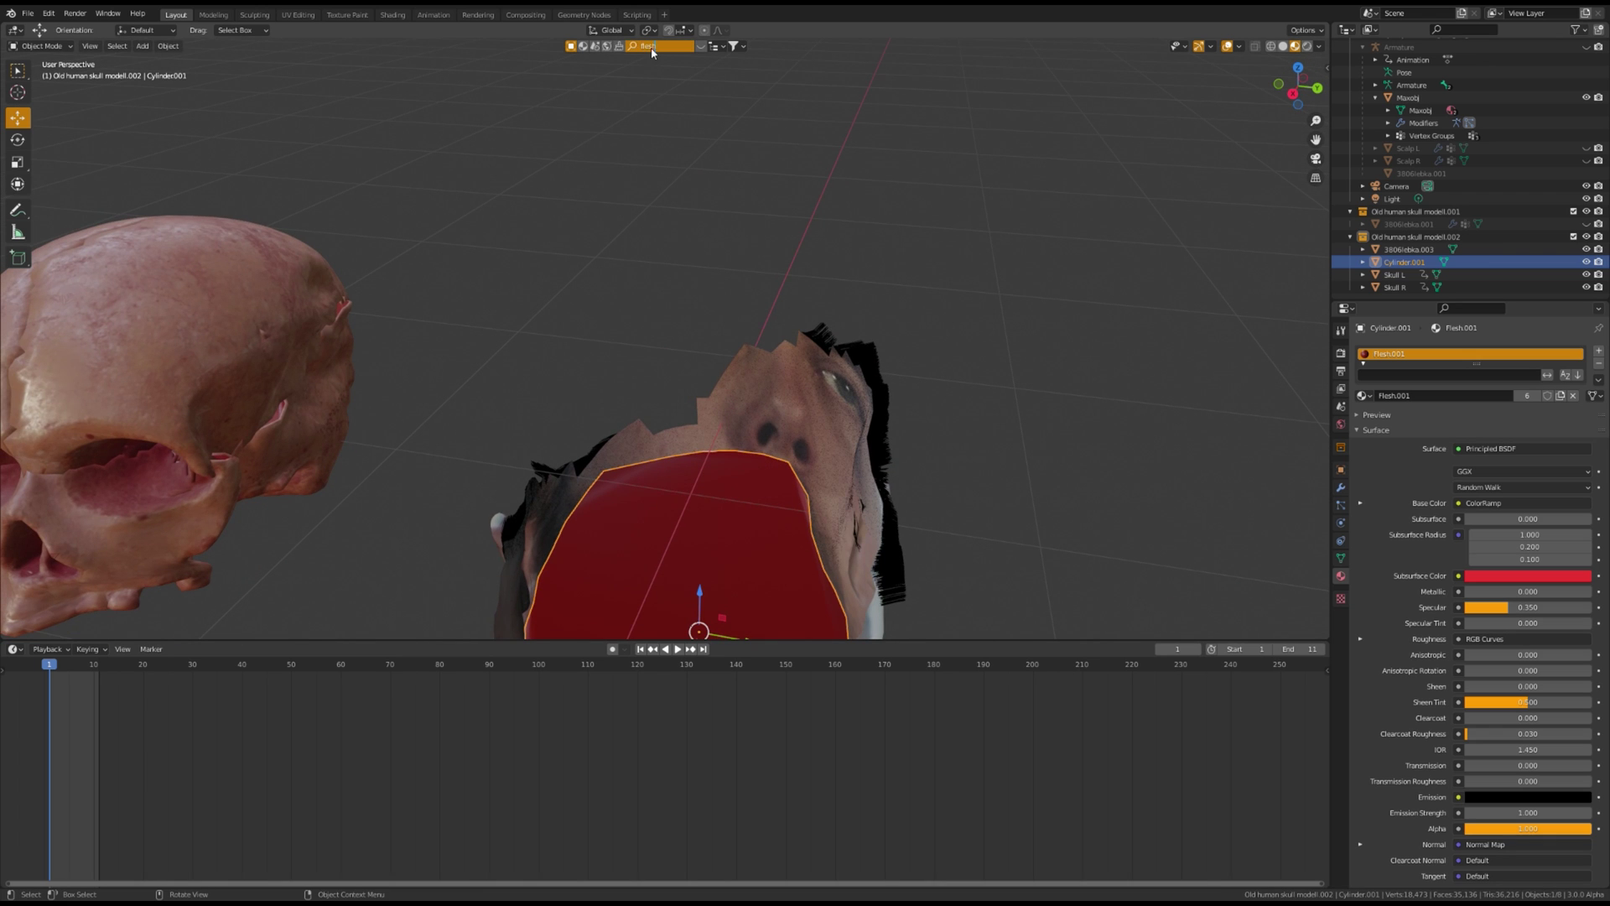
mouse_move(90, 134)
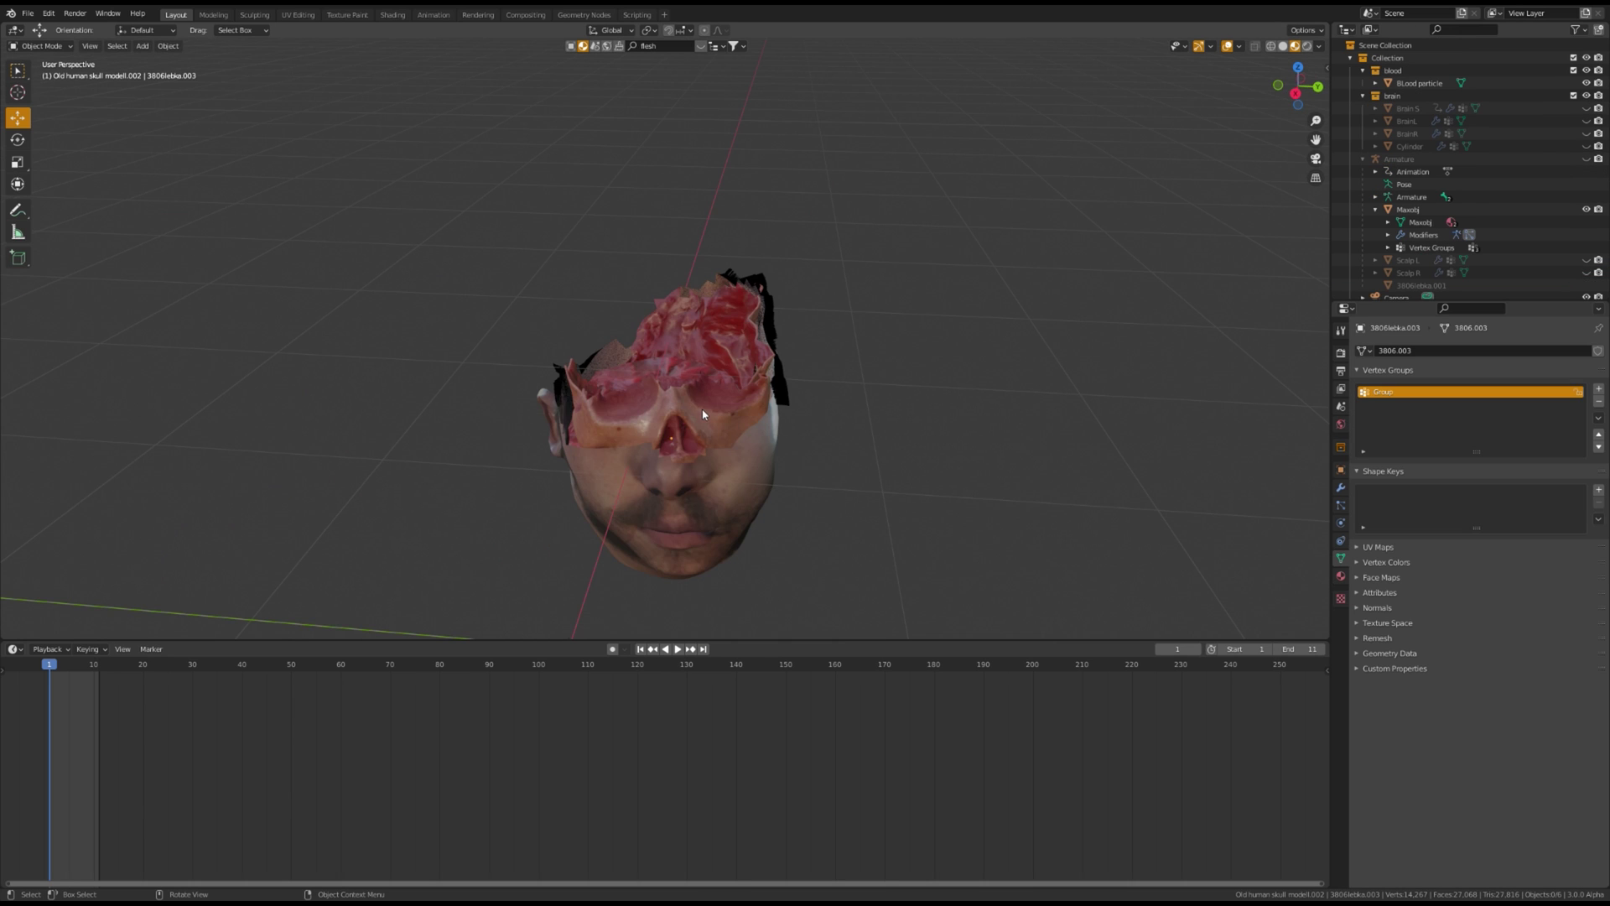
- Unhide the armature and parent the lower skull piece and the flesh cylinder to it with automatic weights
middle_drag(805, 495, 844, 471)
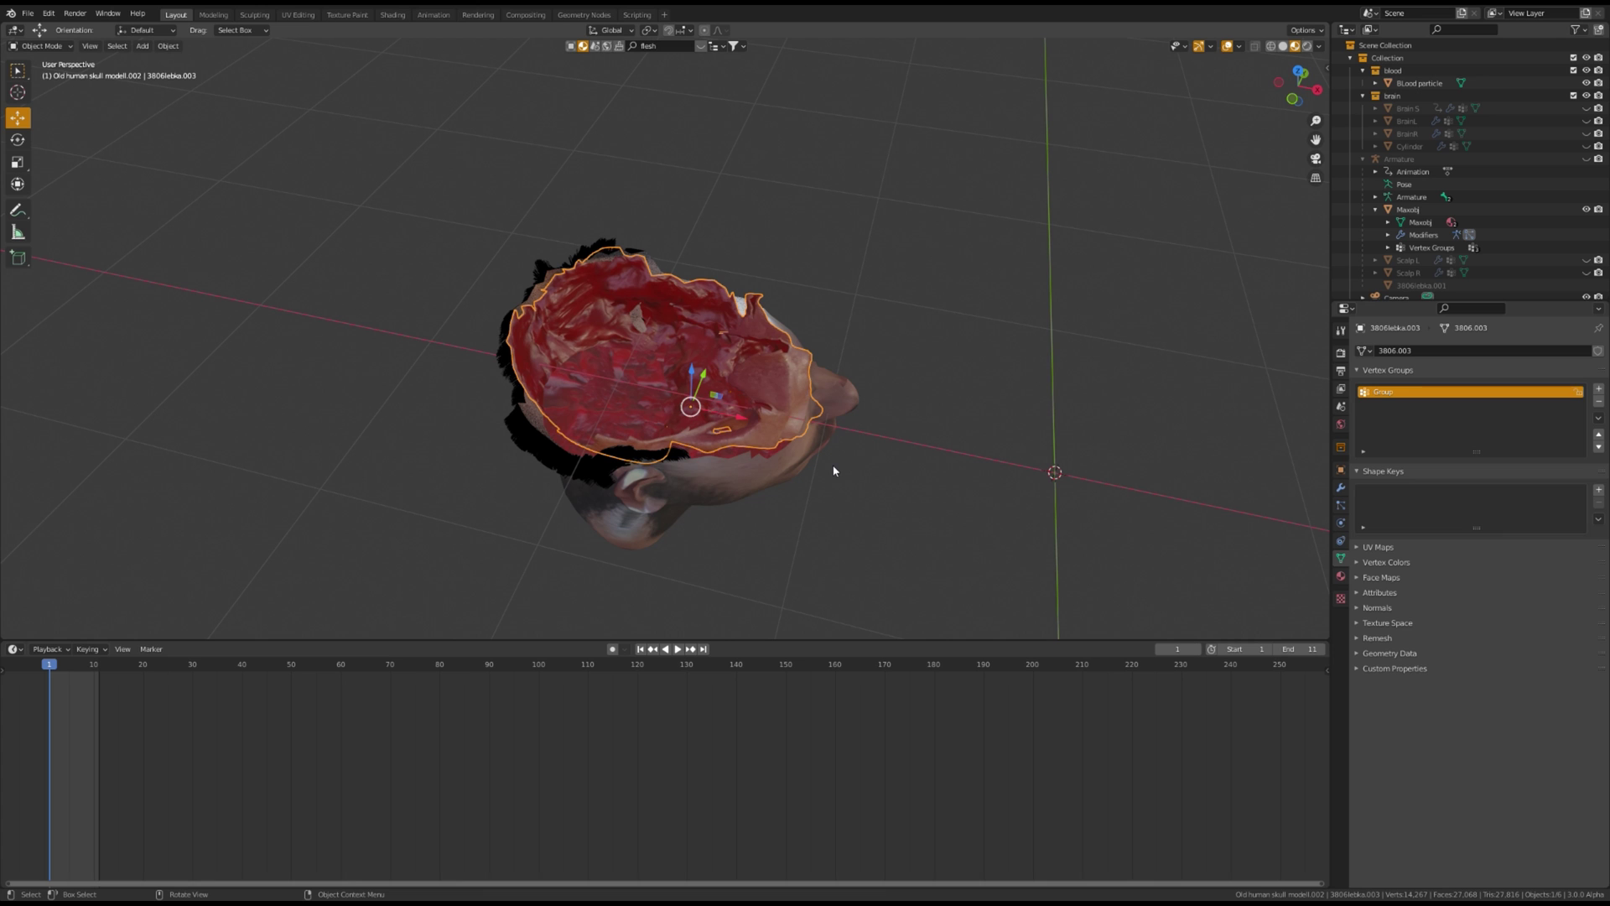
scroll(833, 471, up, 2)
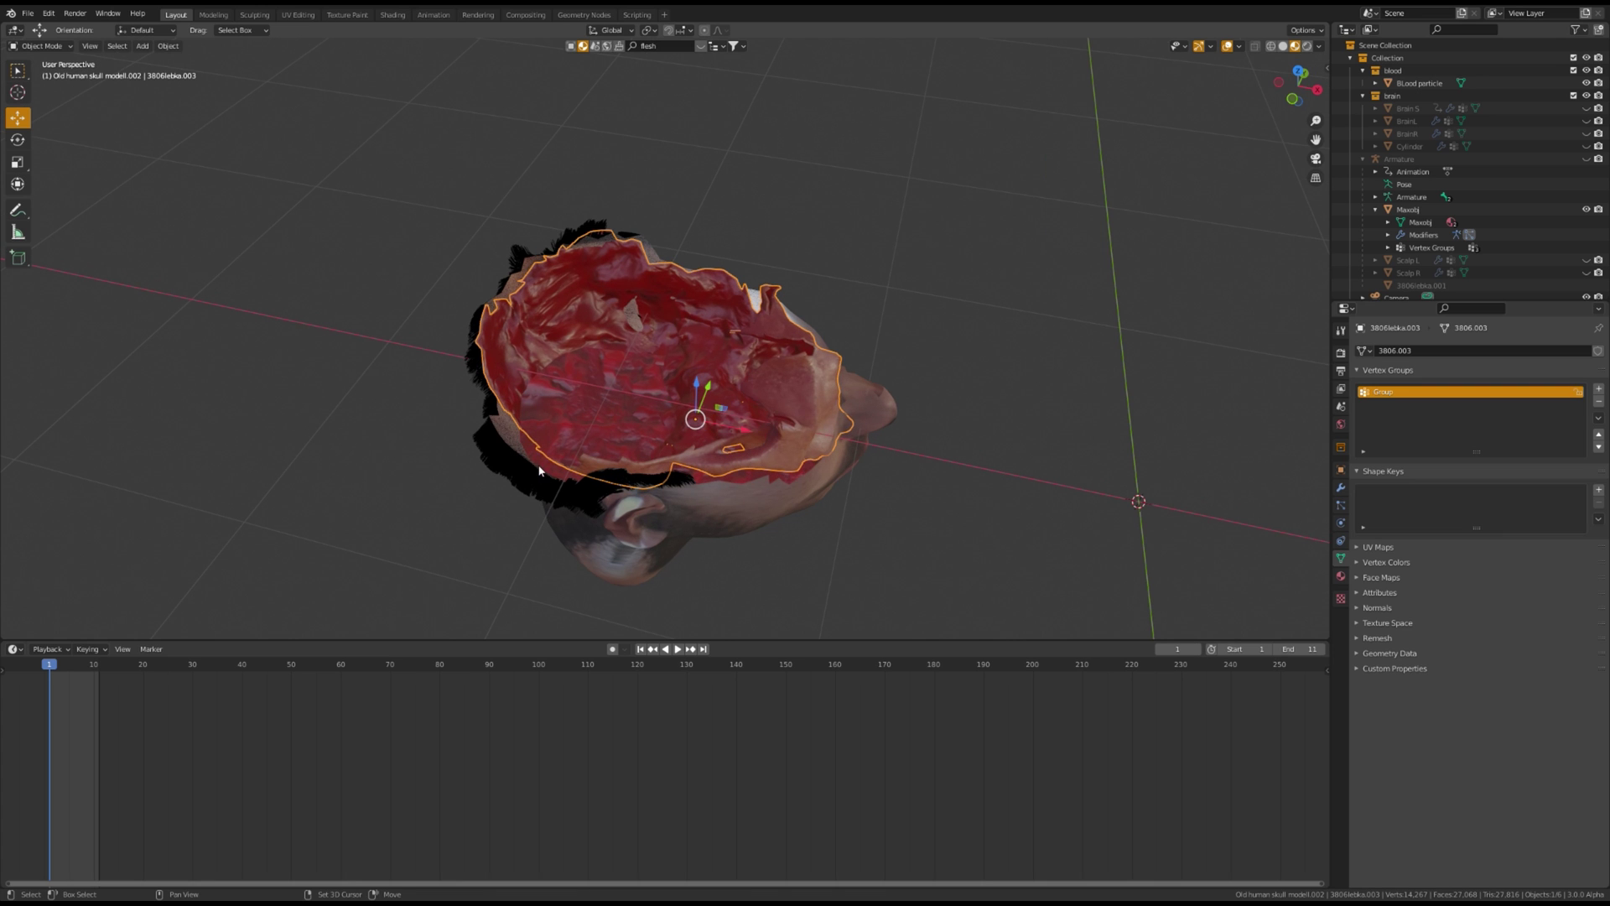
shift+click(545, 472)
middle_drag(762, 451, 781, 431)
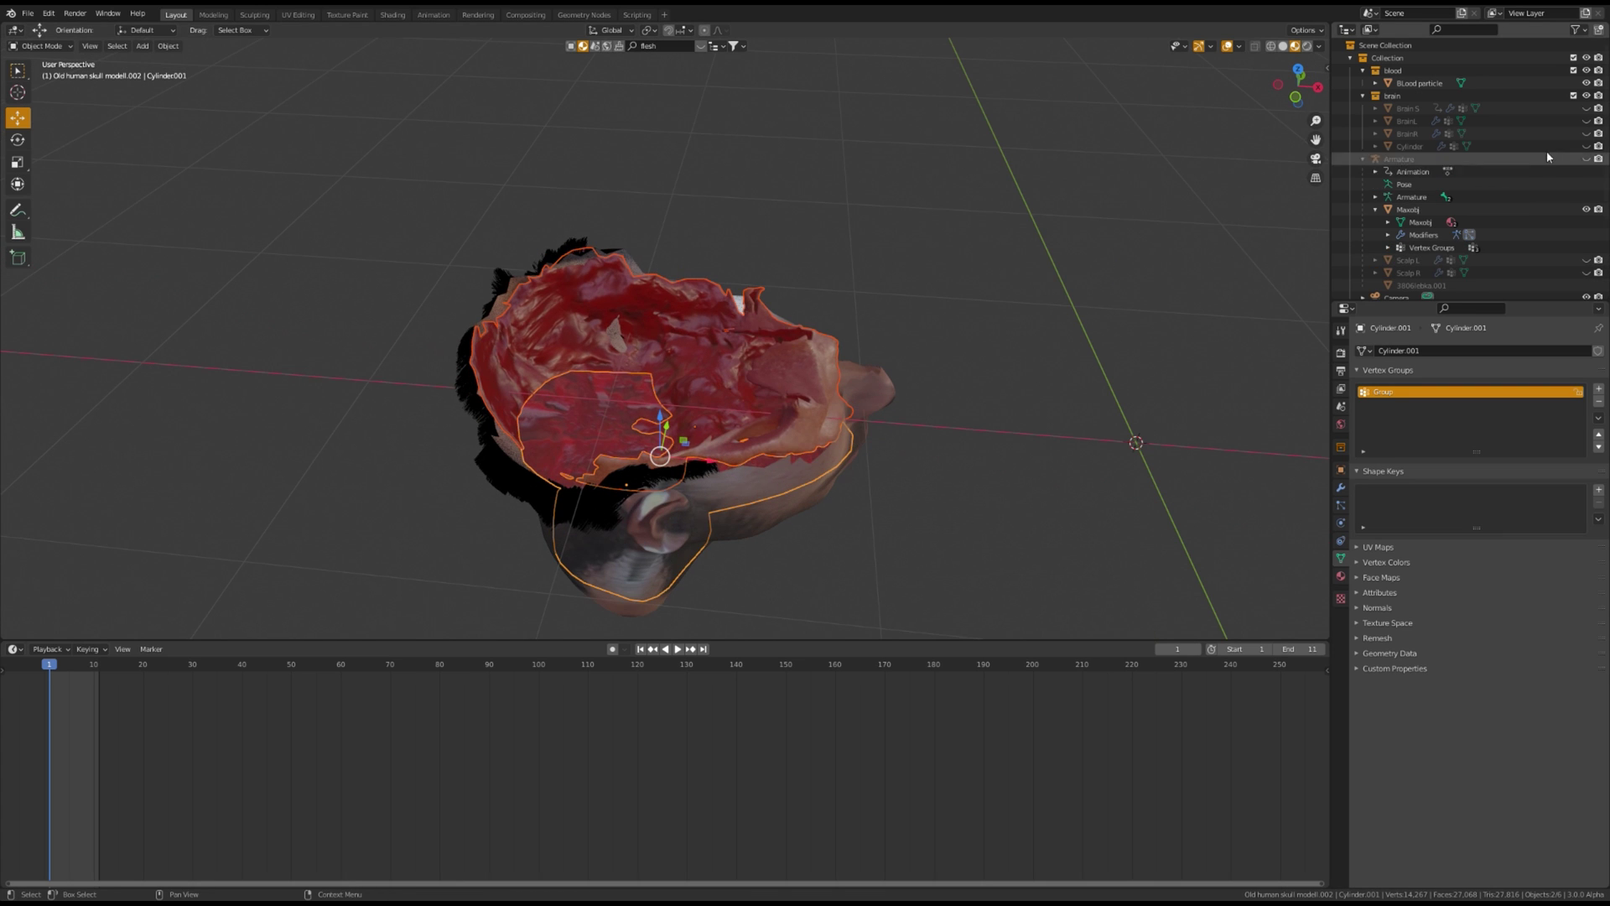
click(1584, 159)
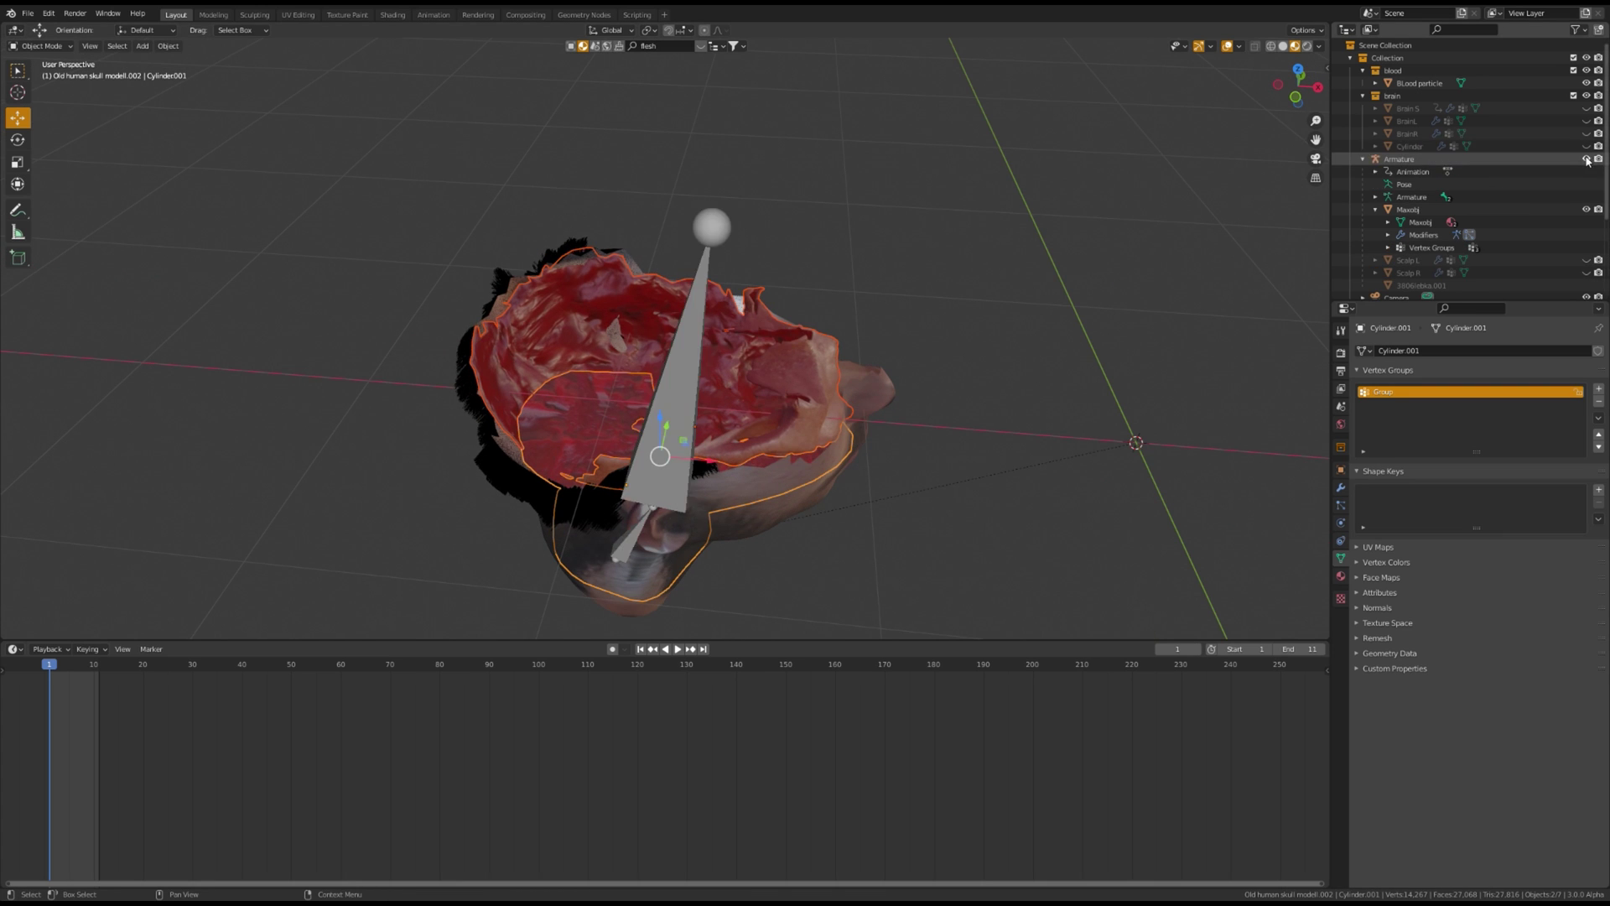
shift+click(695, 352)
key(ctrl+p)
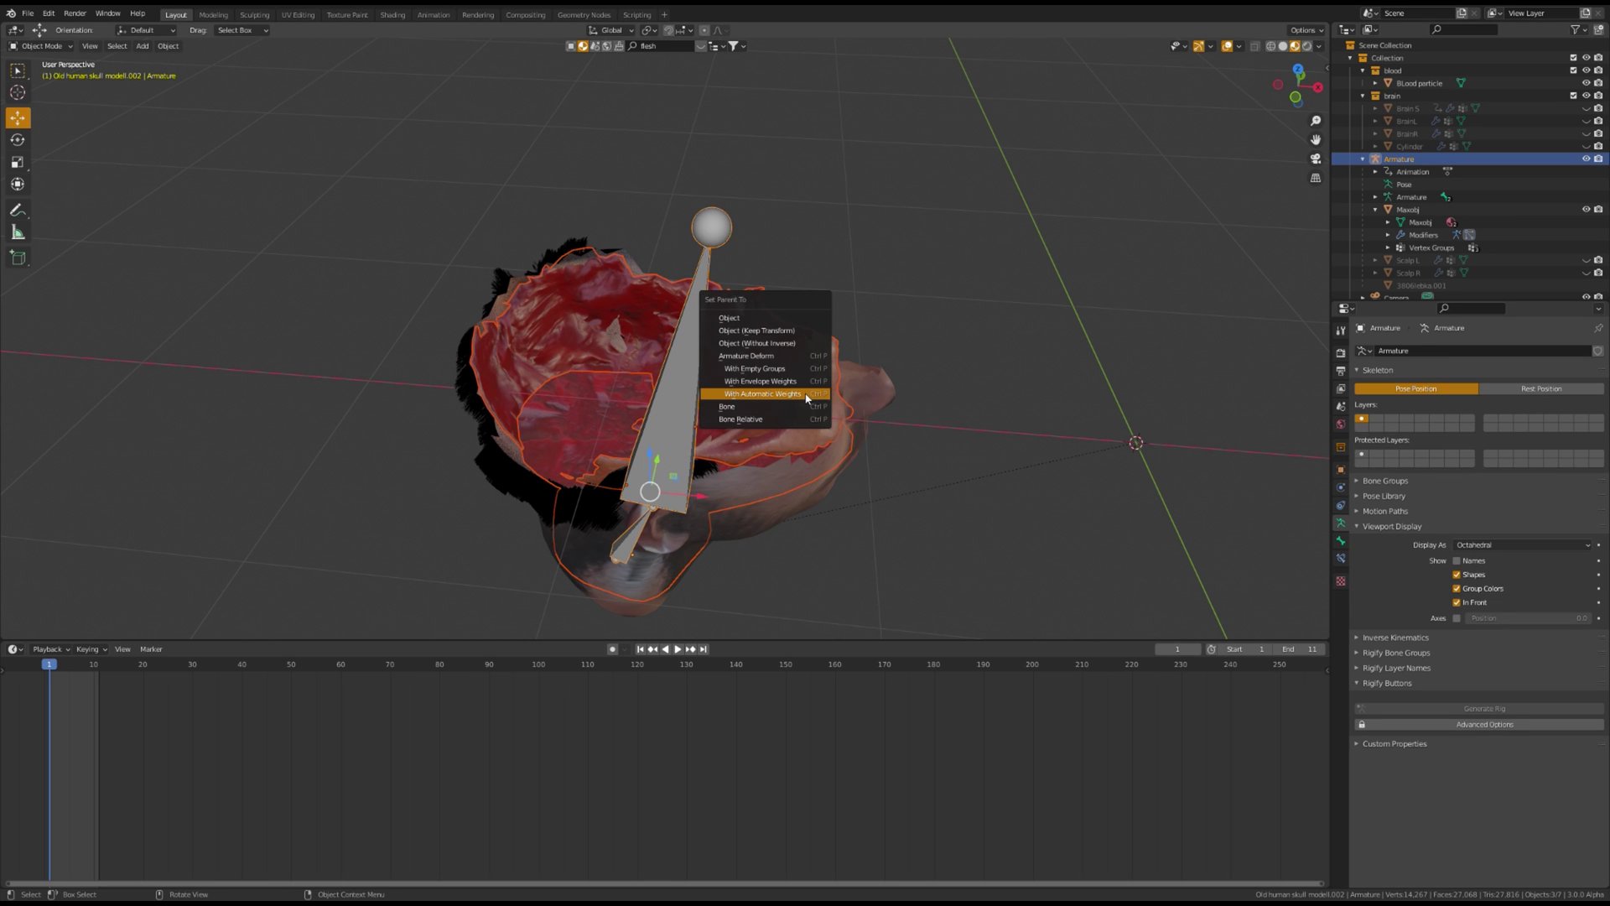
click(807, 398)
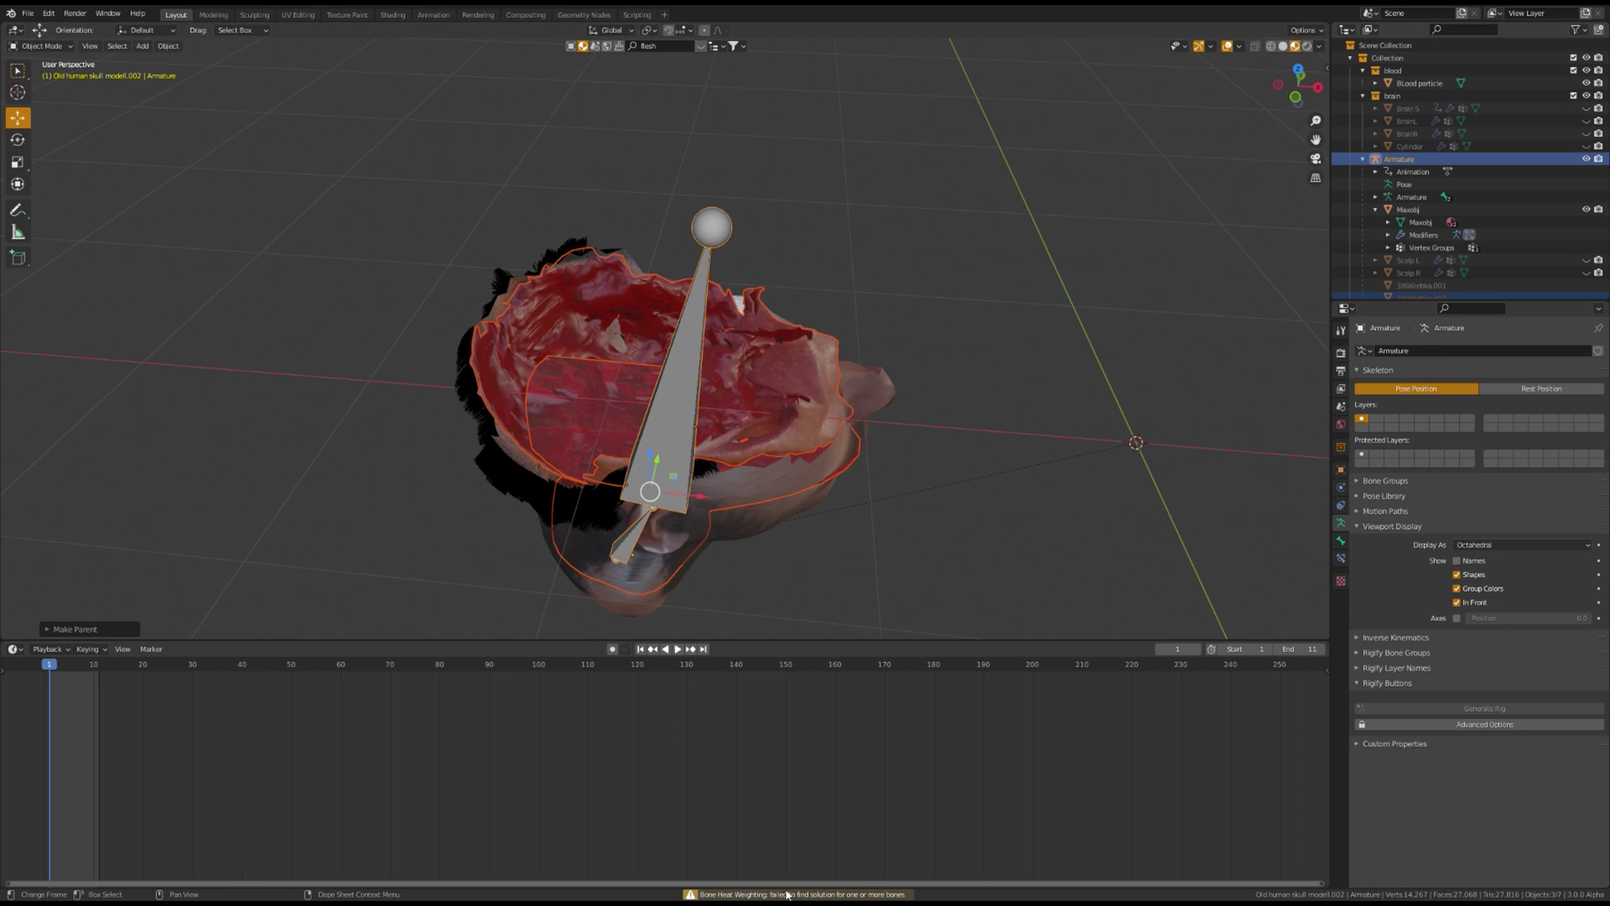
- Enter Edit Mode on the lower skull piece and select all of its geometry
click(813, 394)
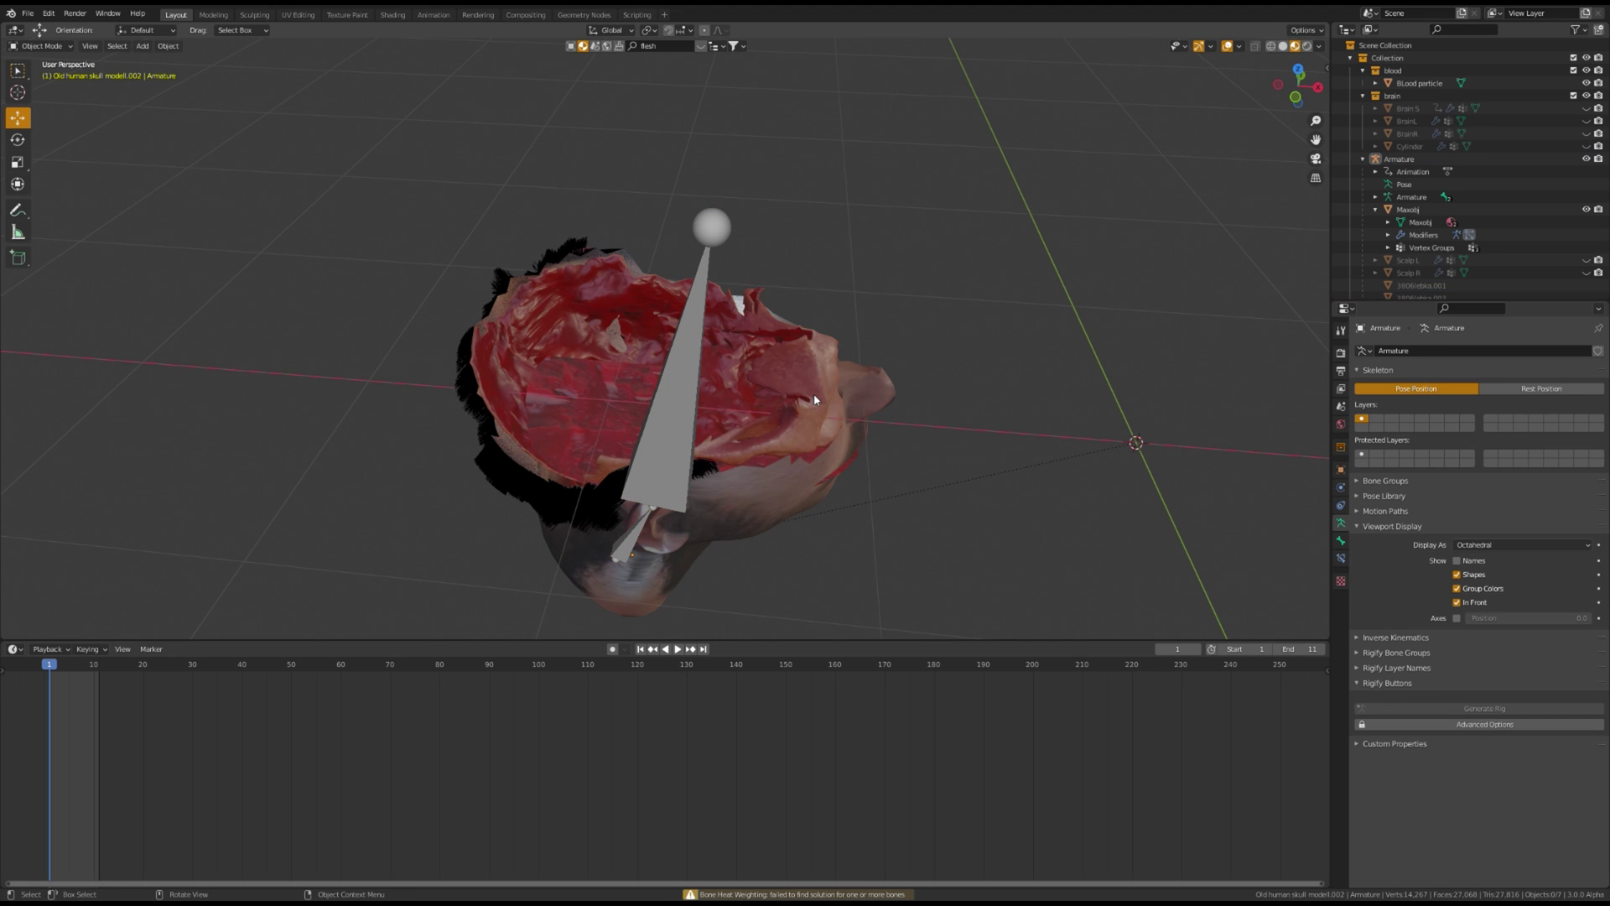
key(Tab)
key(a)
click(898, 419)
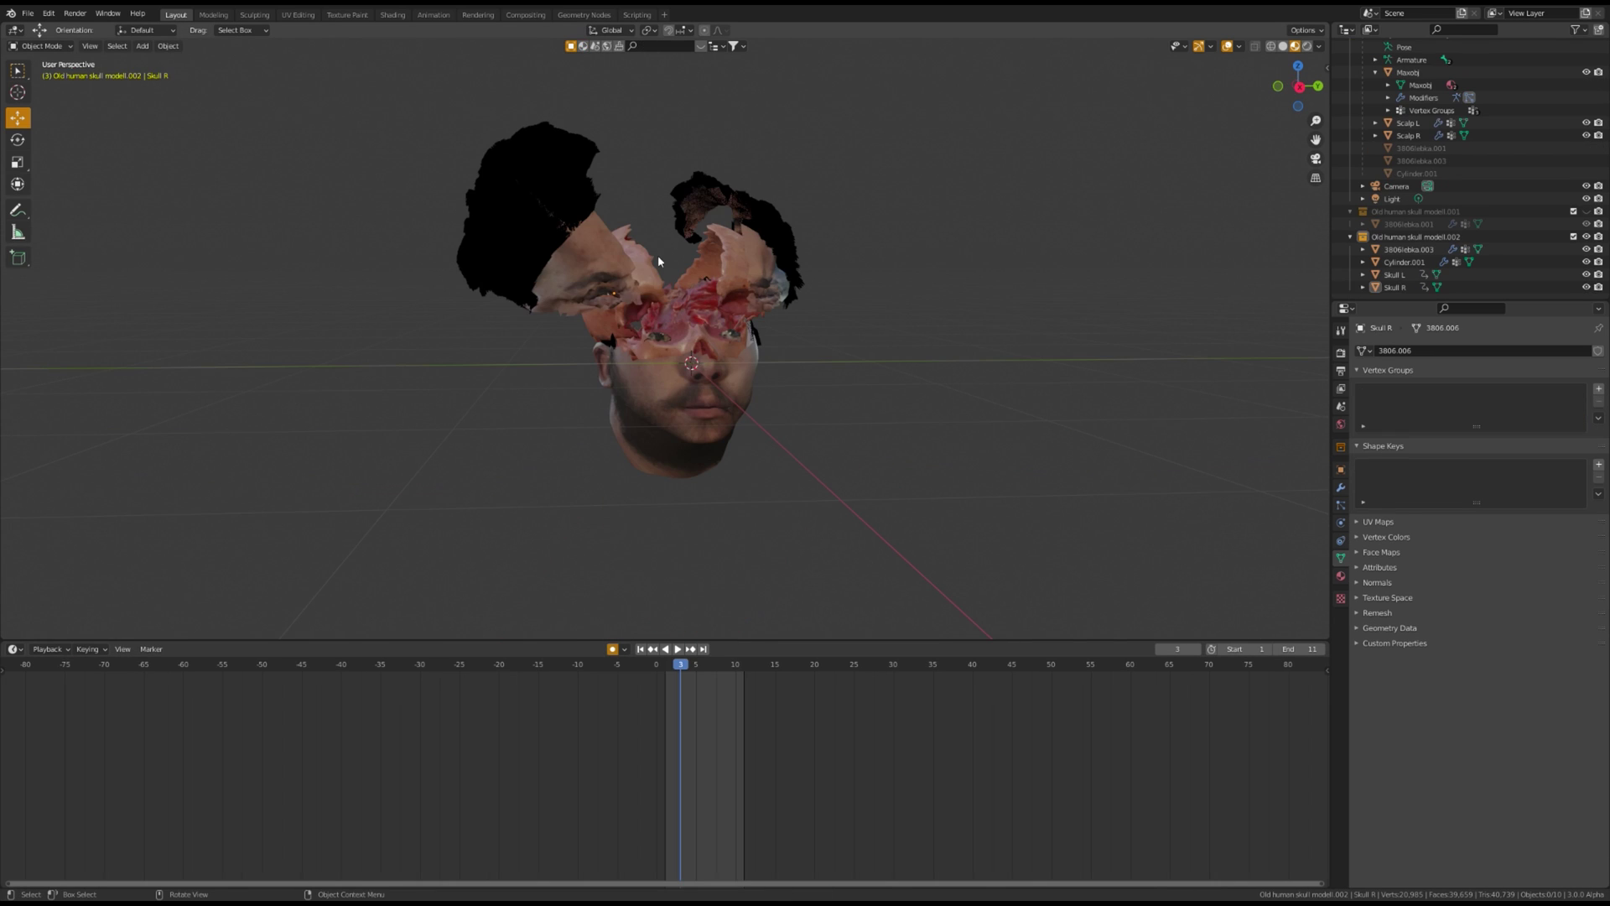
- Select the skull half at the man's right side and step forward frame by frame from frame 3 to review its motion
click(654, 289)
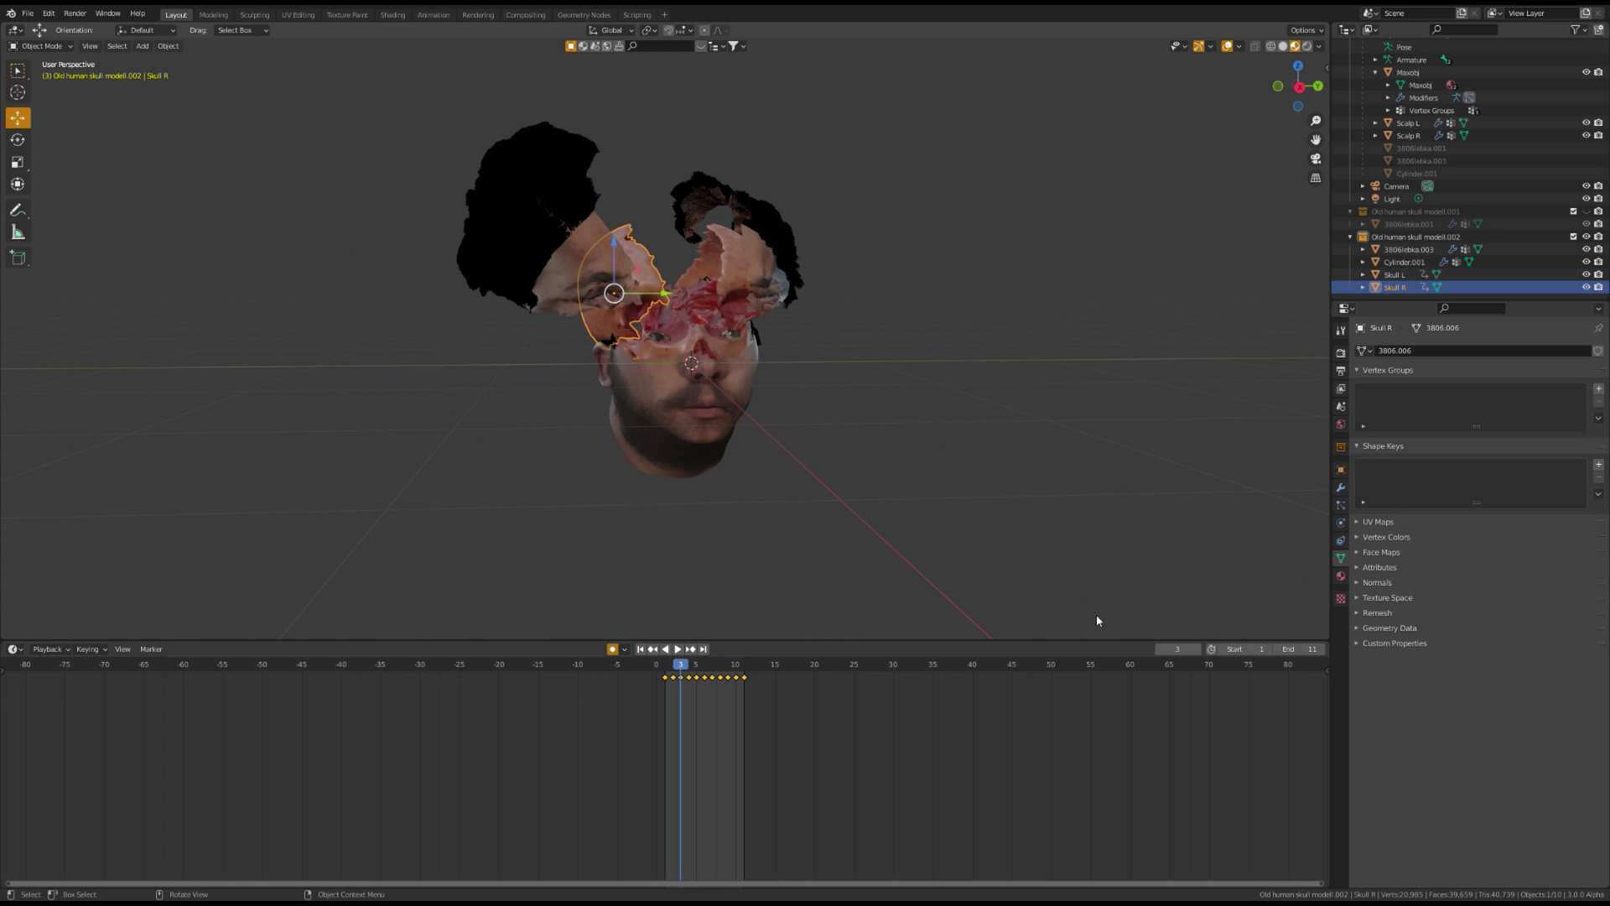
key(Right)
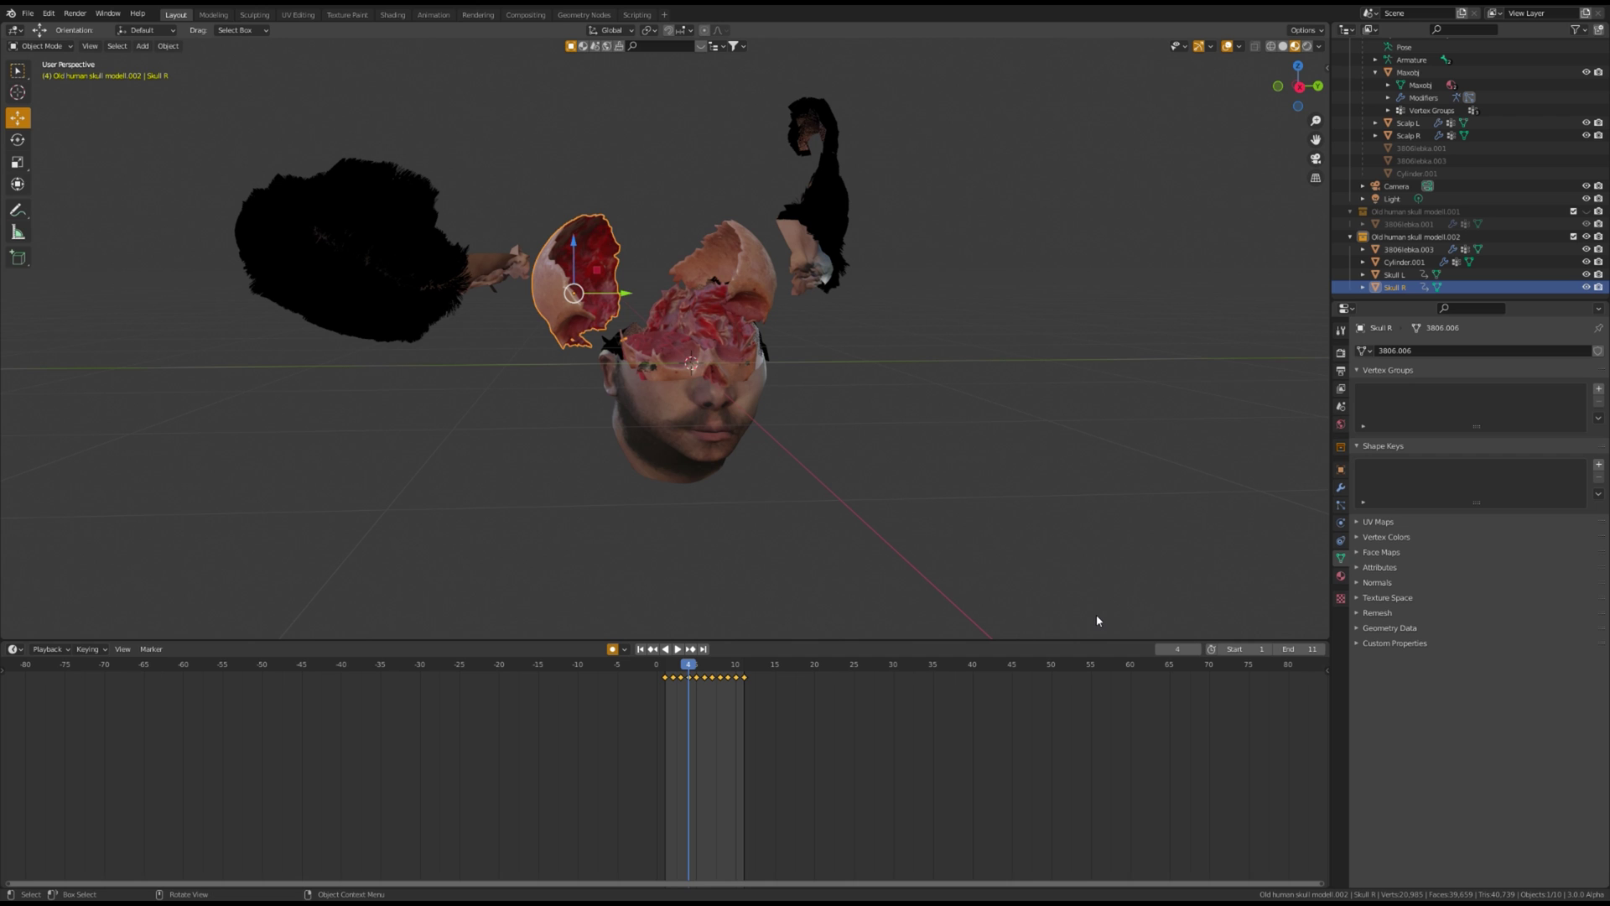
key(Right)
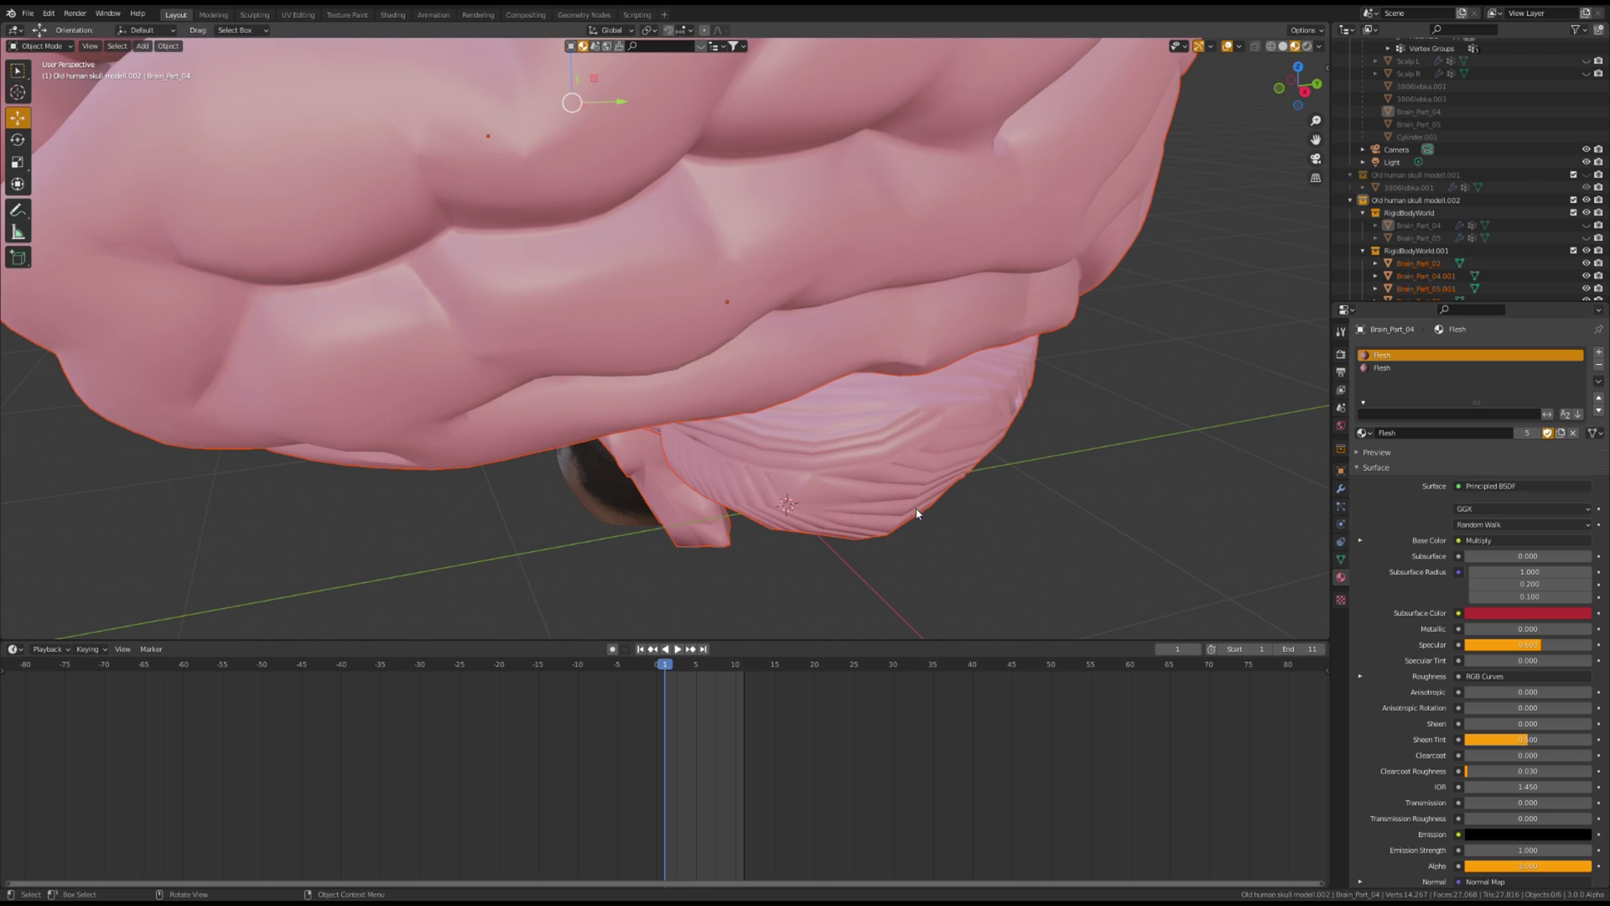
- Join the lower brain pieces, including the cerebellum and brain stem, into one object
scroll(797, 412, down, 5)
middle_drag(797, 413, 735, 227)
click(810, 302)
shift+click(699, 313)
shift+click(736, 245)
key(ctrl+j)
- Select the joined lower brain piece together with the upper brain, resize them and check the result through the camera
middle_drag(805, 327, 726, 394)
shift+click(827, 358)
key(shift+space)
key(r)
drag(724, 344, 877, 224)
scroll(877, 219, down, 4)
key(KP_0)
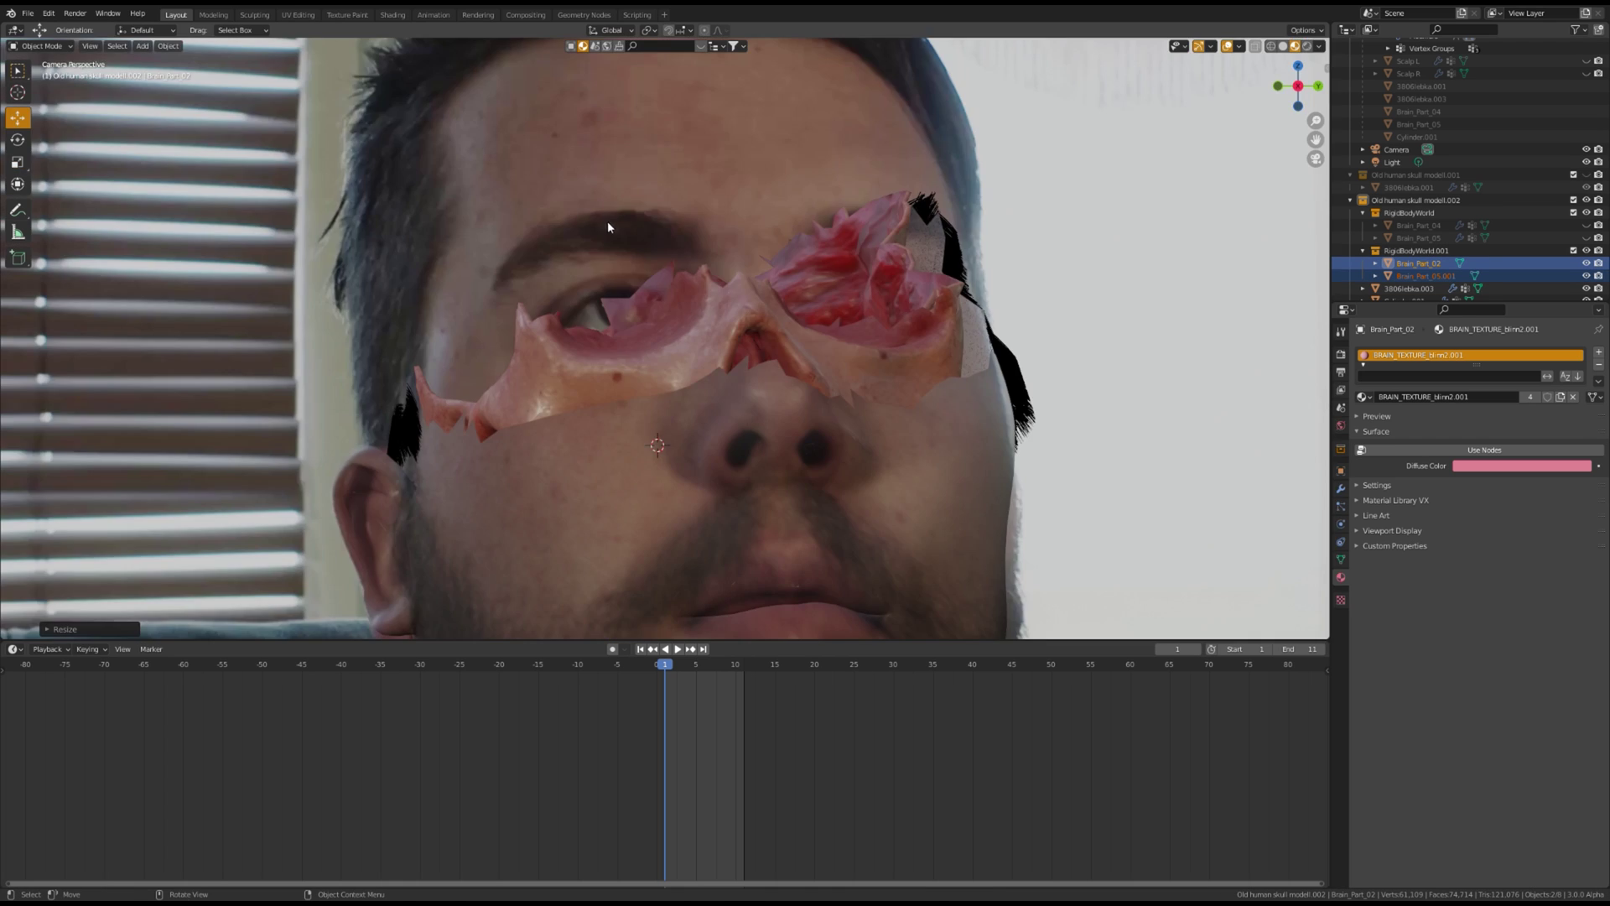
- Scale and move the brain so it fits inside the open top of the head
scroll(608, 222, down, 8)
drag(610, 220, 743, 347)
key(shift+space)
key(r)
key(shift+space)
key(g)
drag(669, 281, 669, 301)
- Parent the brain to the head's armature with automatic weights
middle_drag(671, 335, 810, 342)
drag(810, 342, 698, 331)
click(699, 331)
scroll(726, 375, up, 4)
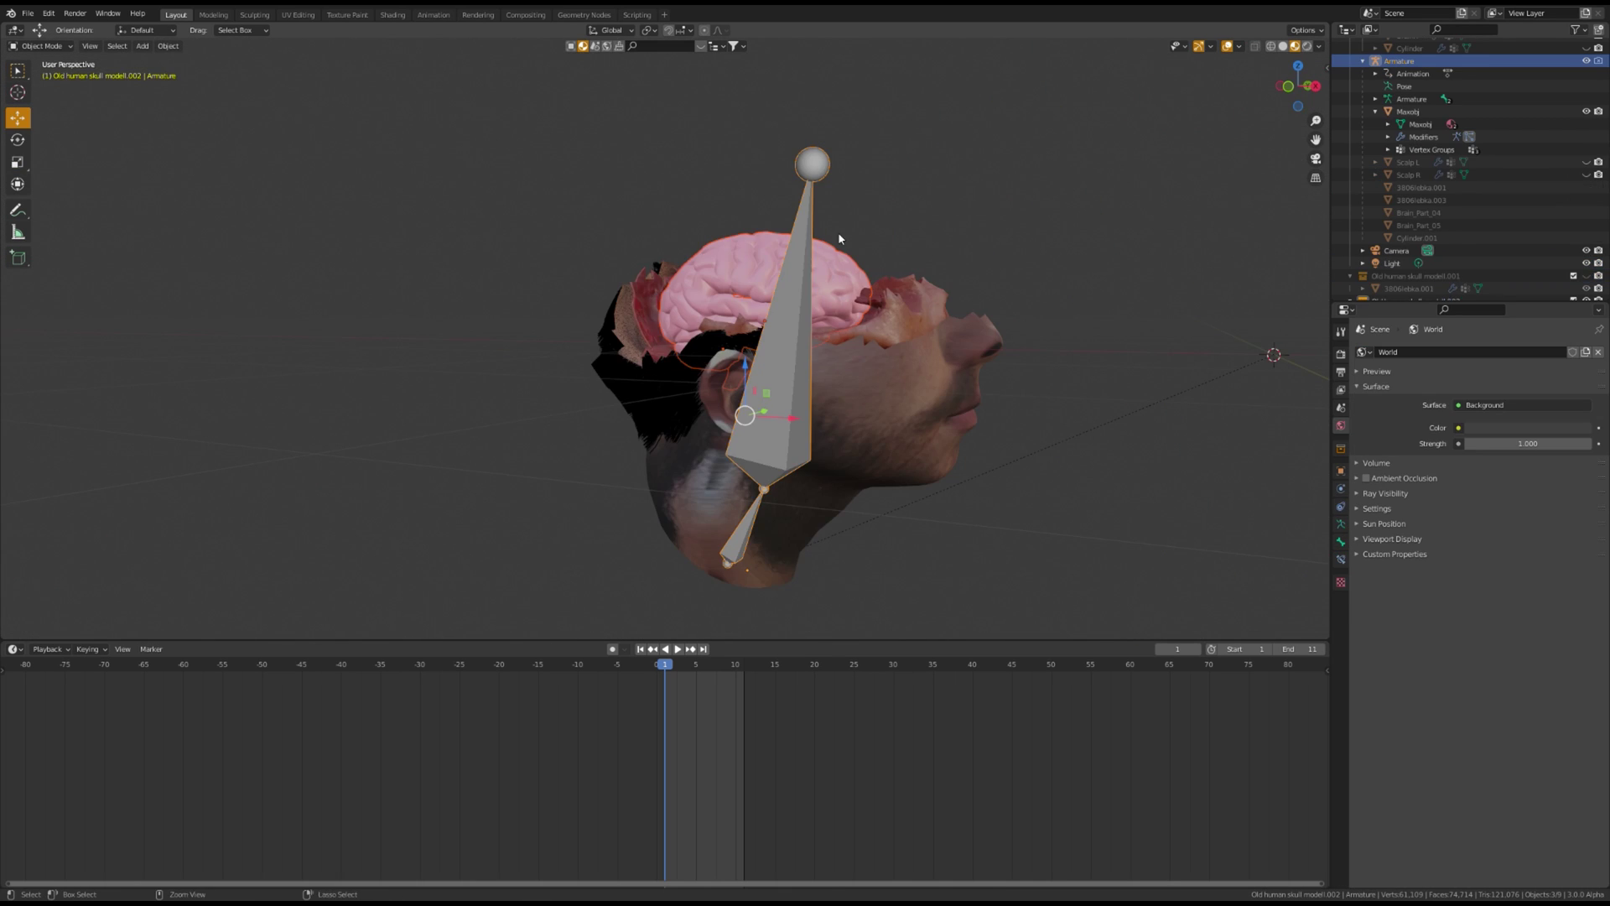
key(ctrl+p)
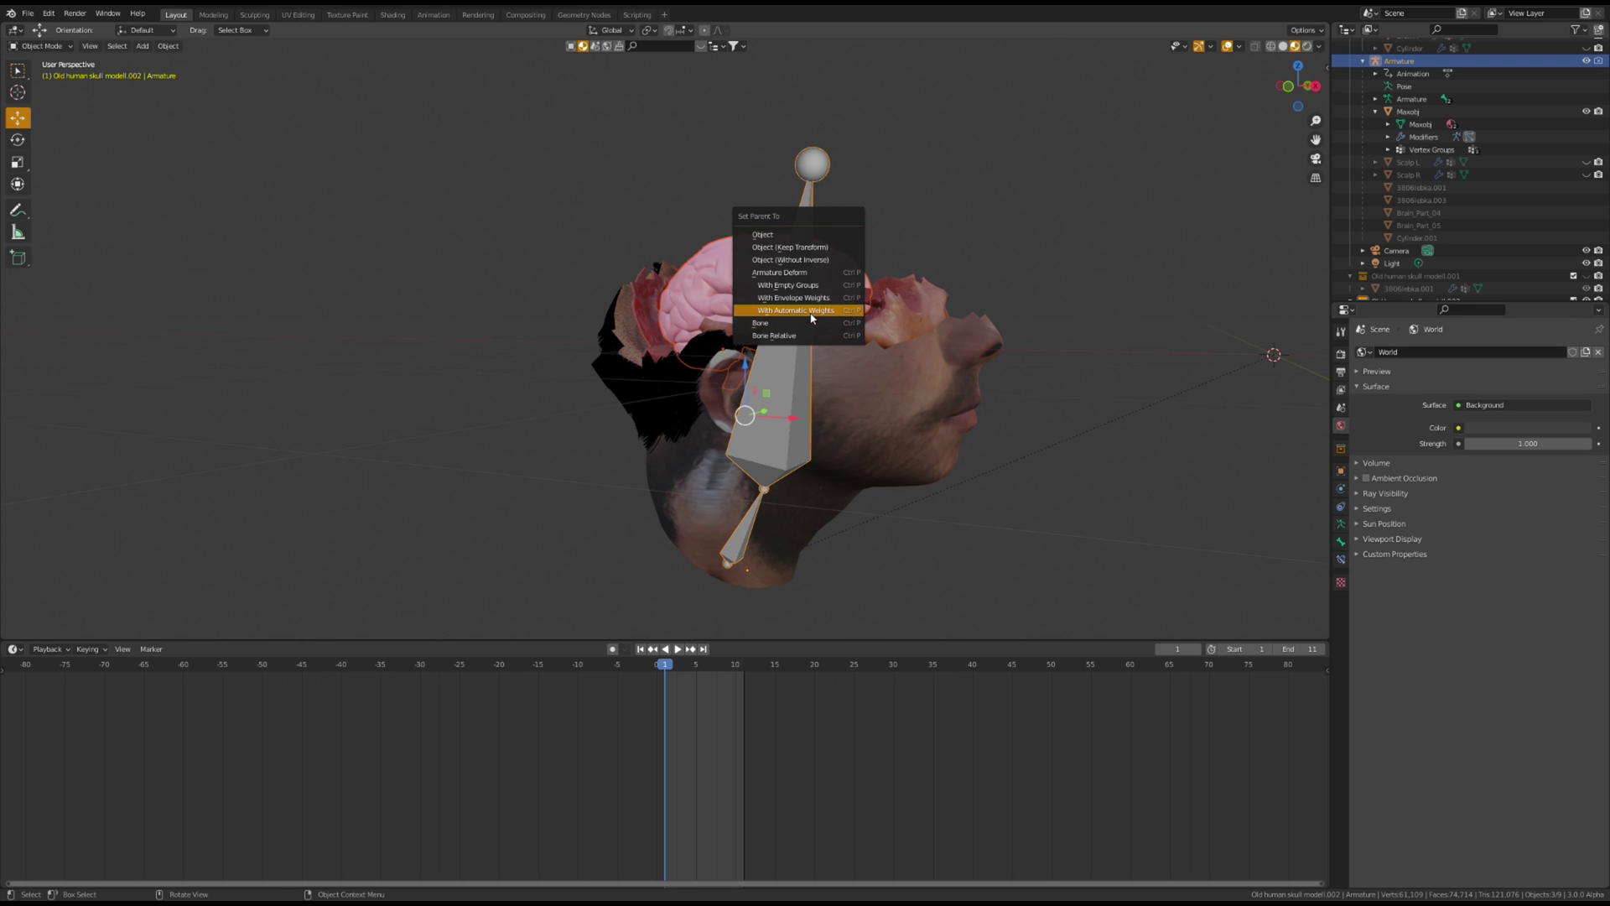
click(810, 312)
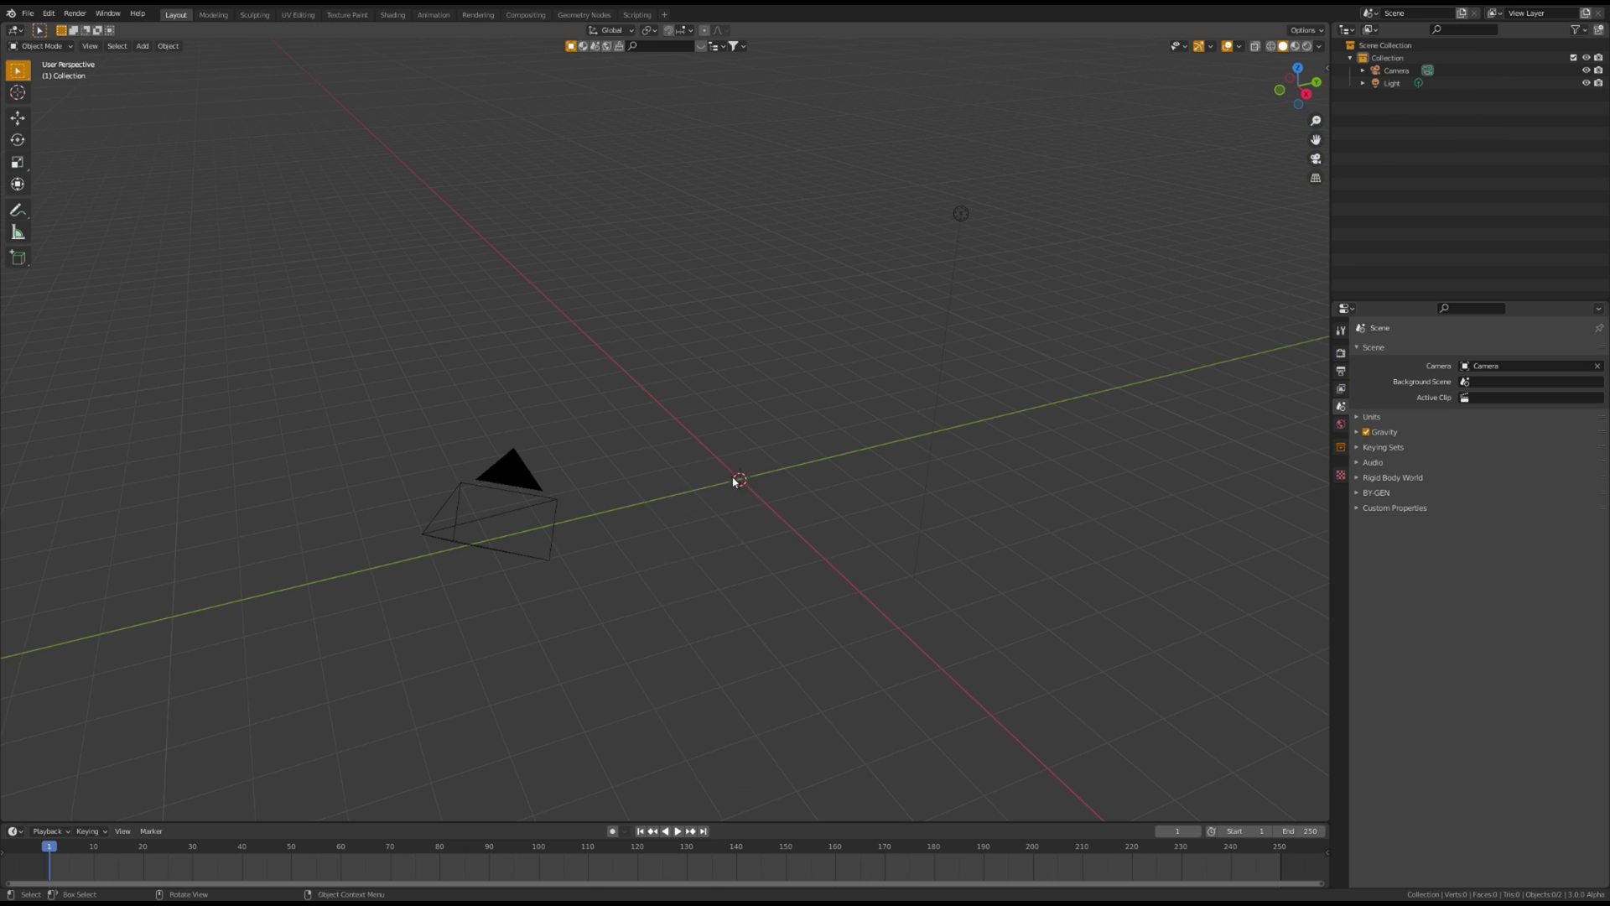
- Add an icosphere to the empty scene, stretch it vertically into an elongated shape and move it slightly
key(shift+a)
mouse_move(733, 477)
click(787, 555)
middle_drag(787, 555, 780, 500)
key(s)
drag(738, 435, 737, 357)
key(g)
drag(737, 482, 726, 472)
- Apply Quick Liquid to the icosphere, then enlarge and reposition its domain box to leave plenty of space around it
key(F3)
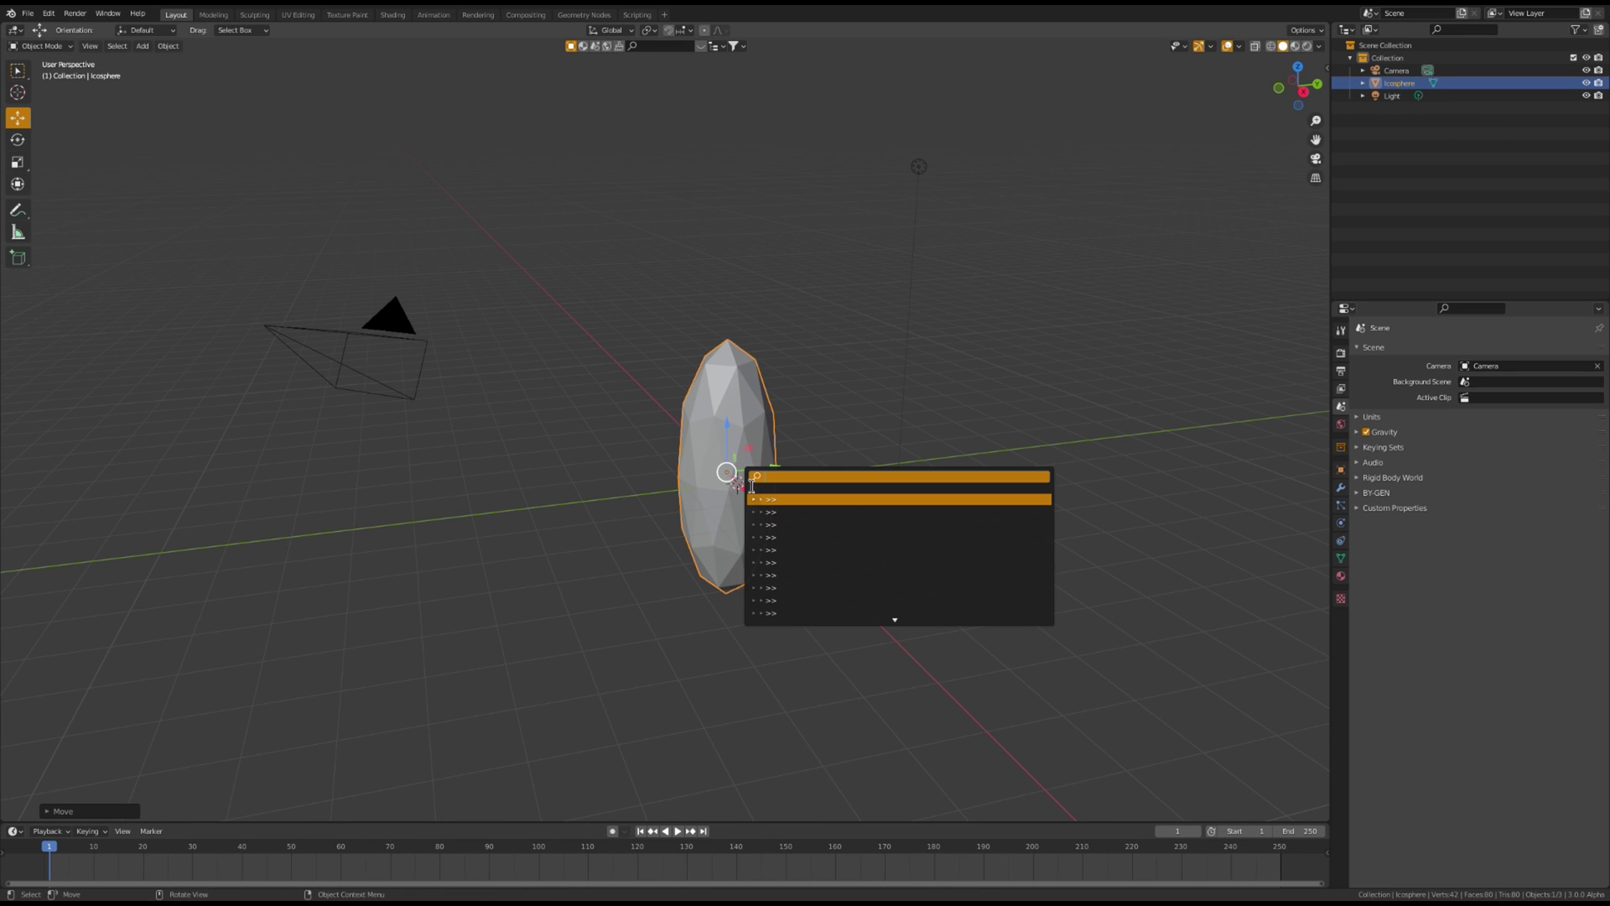
text(quick)
click(864, 525)
middle_drag(738, 507, 784, 541)
key(s)
drag(723, 515, 845, 541)
drag(698, 413, 706, 479)
middle_drag(745, 516, 706, 465)
drag(721, 495, 754, 508)
drag(746, 479, 704, 427)
middle_drag(706, 432, 750, 473)
- Duplicate the icosphere emitter twice, placing the copies on opposite sides of the original
click(717, 419)
key(shift+d)
click(667, 590)
key(shift+d)
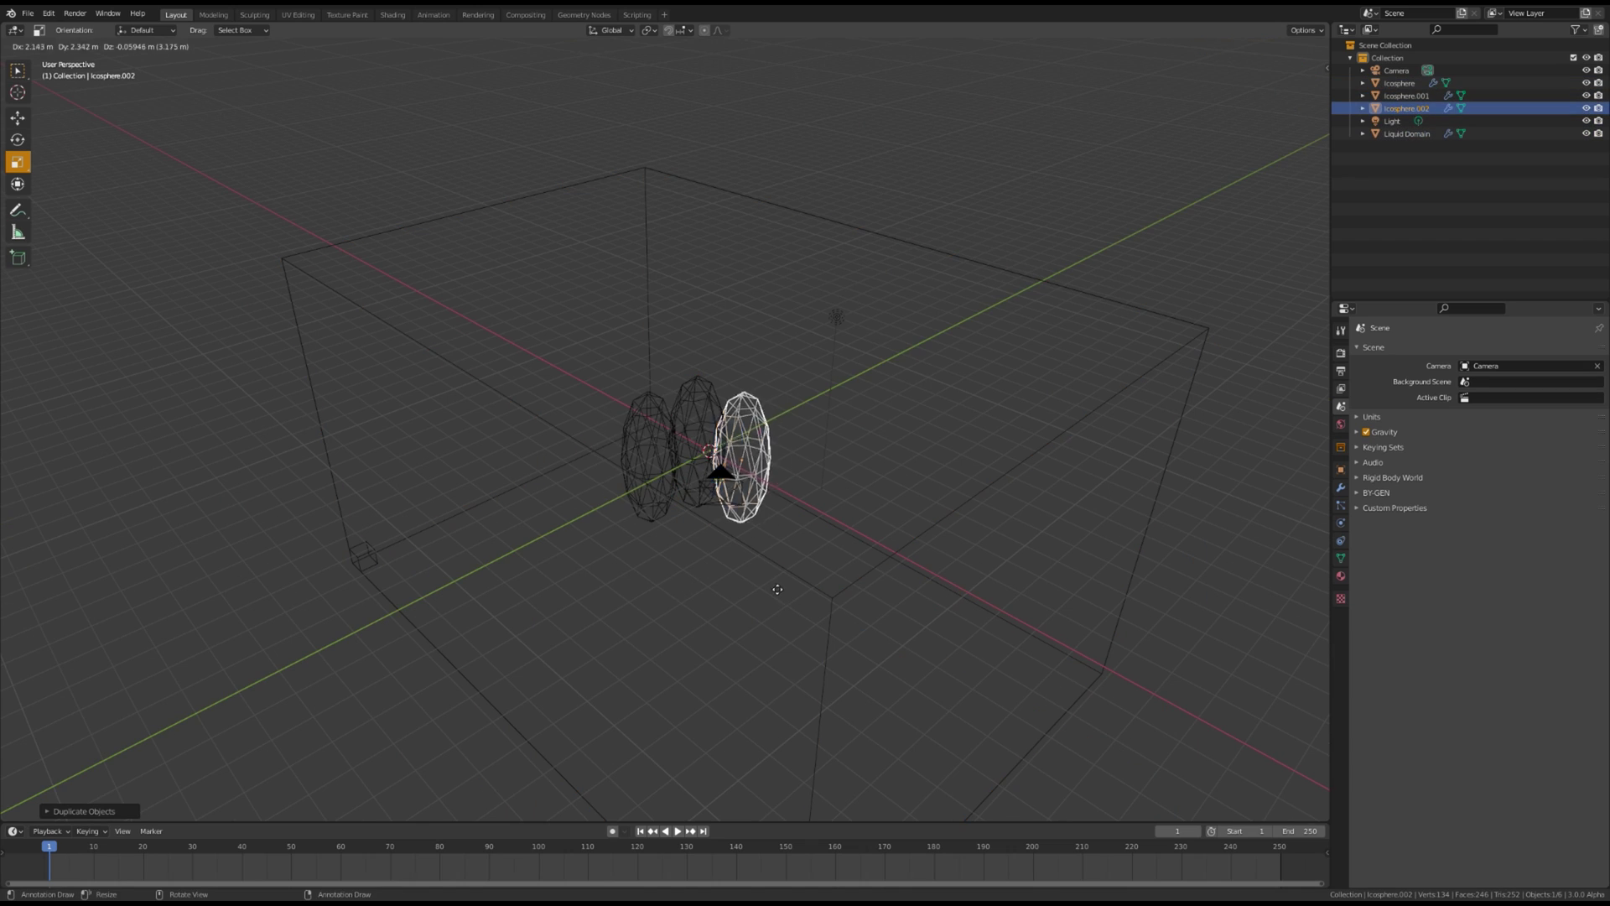
click(777, 591)
- Arrange the two side copies in front of the original icosphere and add a third copy lying crosswise between them
middle_drag(777, 590, 888, 536)
click(658, 483)
middle_drag(696, 524, 685, 469)
click(661, 516)
key(g)
drag(686, 469, 705, 465)
middle_drag(711, 488, 604, 537)
click(736, 444)
drag(758, 423, 786, 436)
middle_drag(786, 436, 704, 453)
key(shift+d)
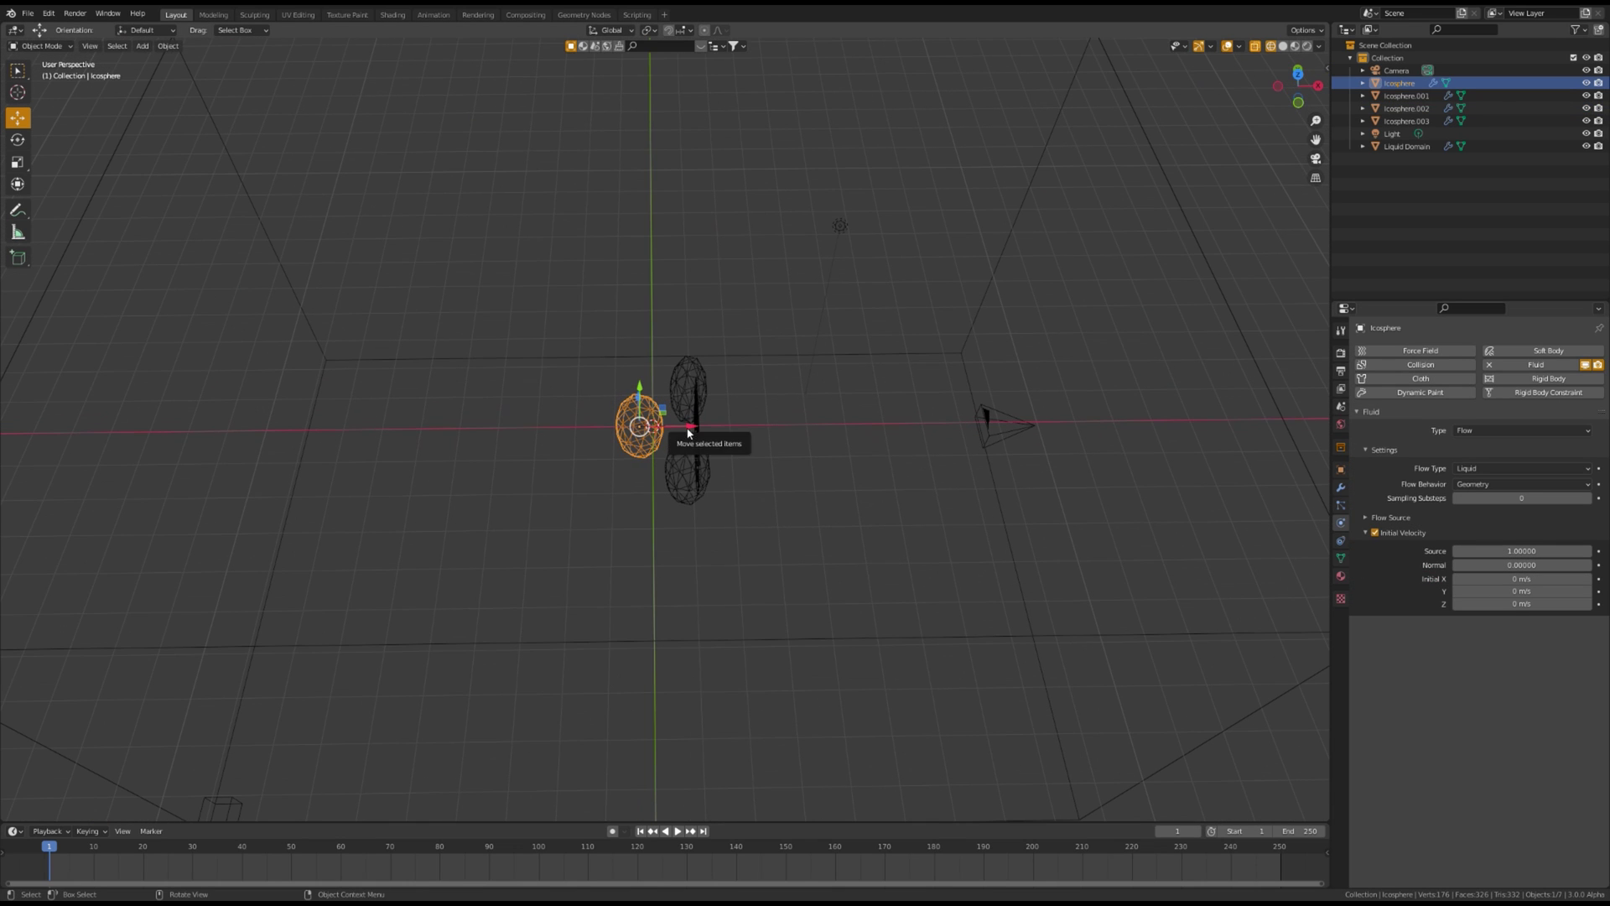
click(1340, 469)
drag(686, 429, 722, 432)
drag(1515, 388, 1468, 388)
key(ctrl+z)
key(ctrl+z)
click(864, 528)
- Set the rear icosphere's initial X velocity to 25 m/s in its fluid flow settings
click(623, 430)
click(1340, 523)
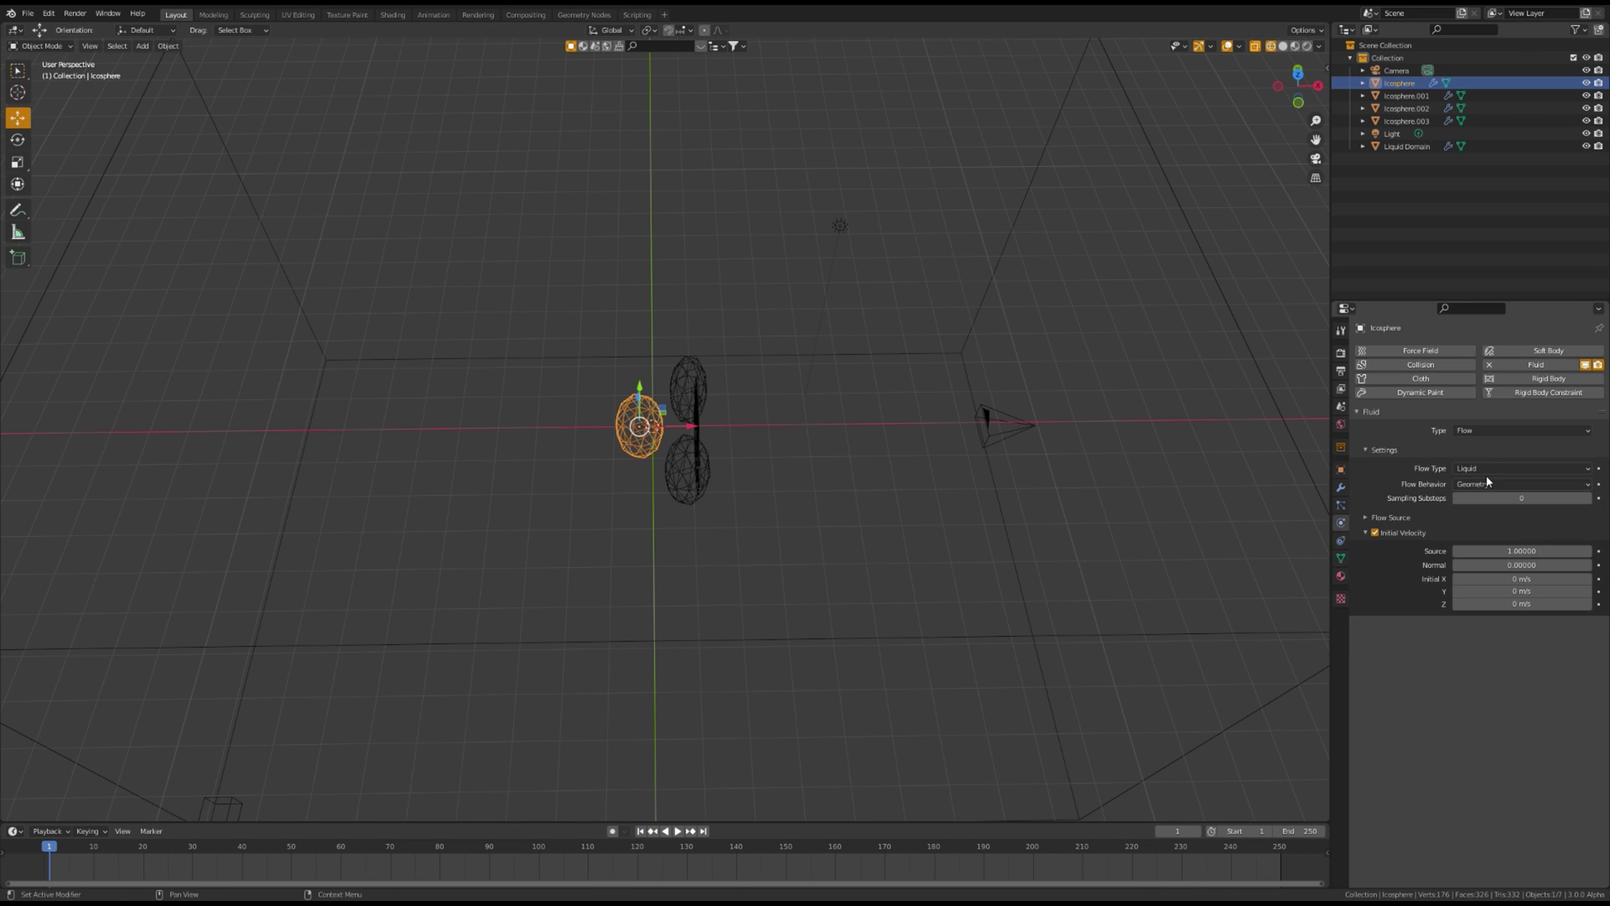
key(Return)
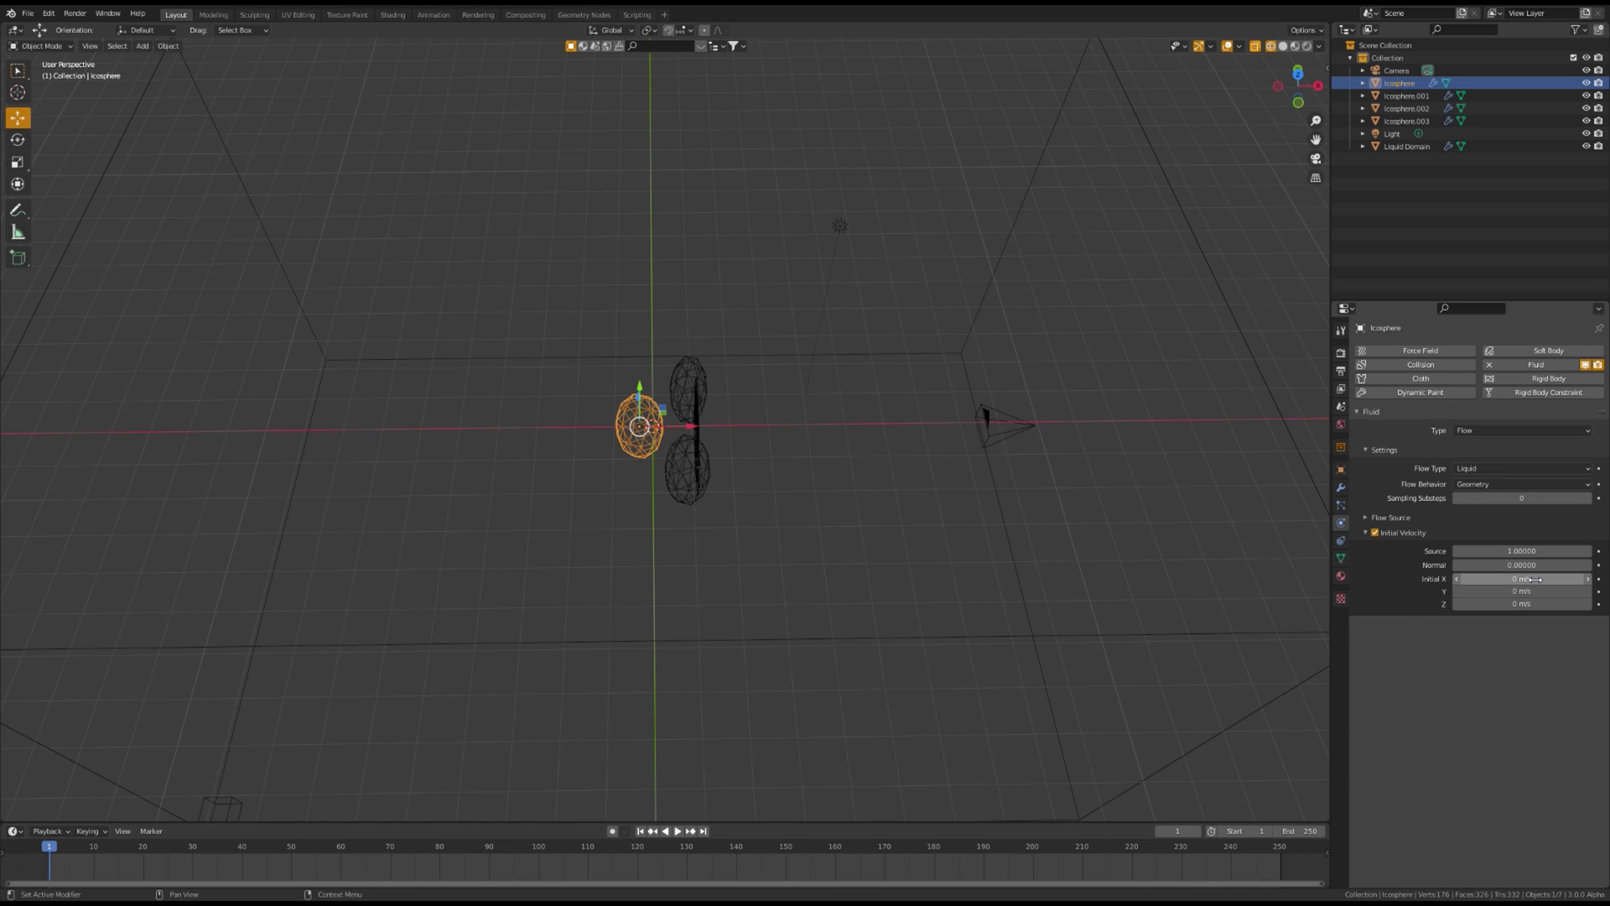
click(1534, 578)
text(25)
key(Return)
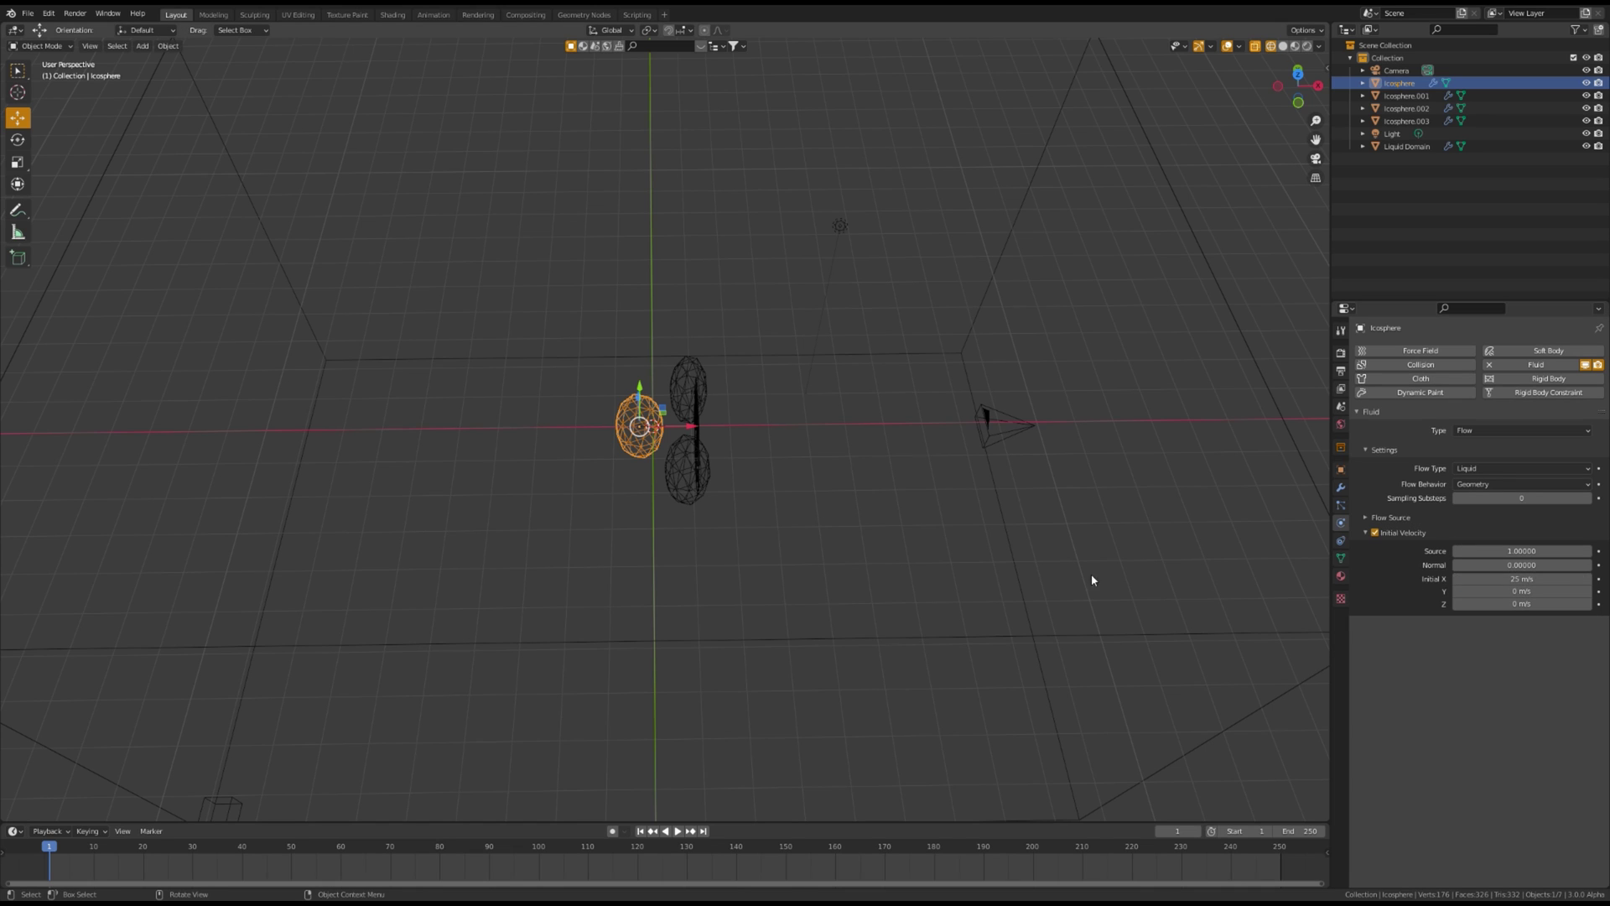
- Enable initial velocity on Icosphere.001 and set its X component to 5 m/s
click(688, 470)
click(1375, 533)
click(1375, 532)
click(1522, 578)
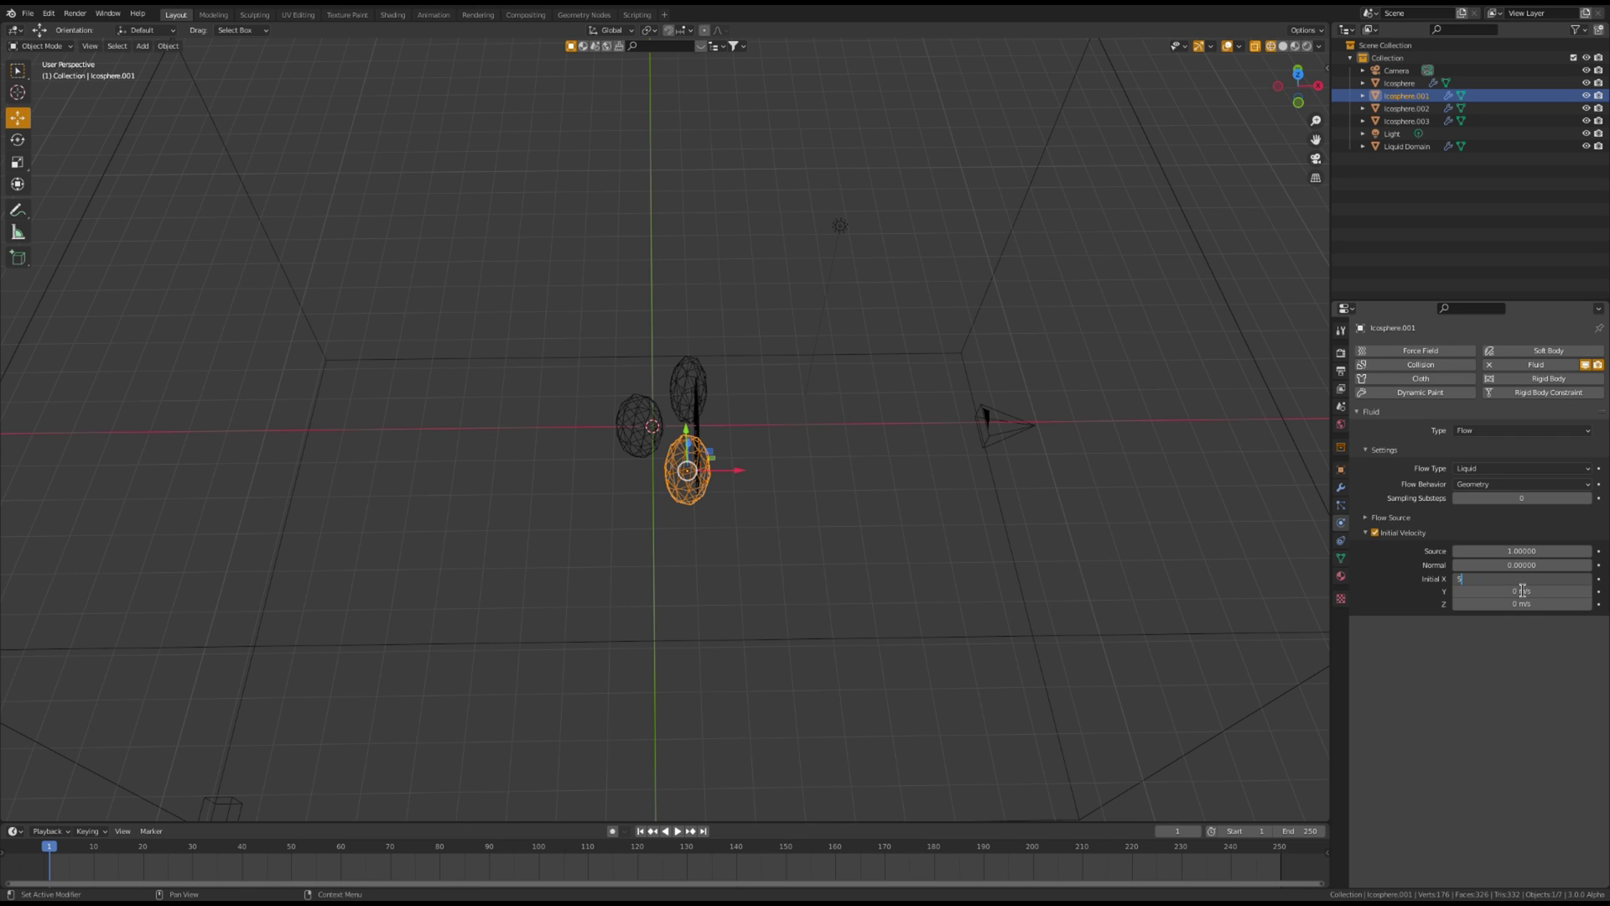
text(5)
- Set the initial X velocity of Icosphere.002 to 5 m/s
click(687, 388)
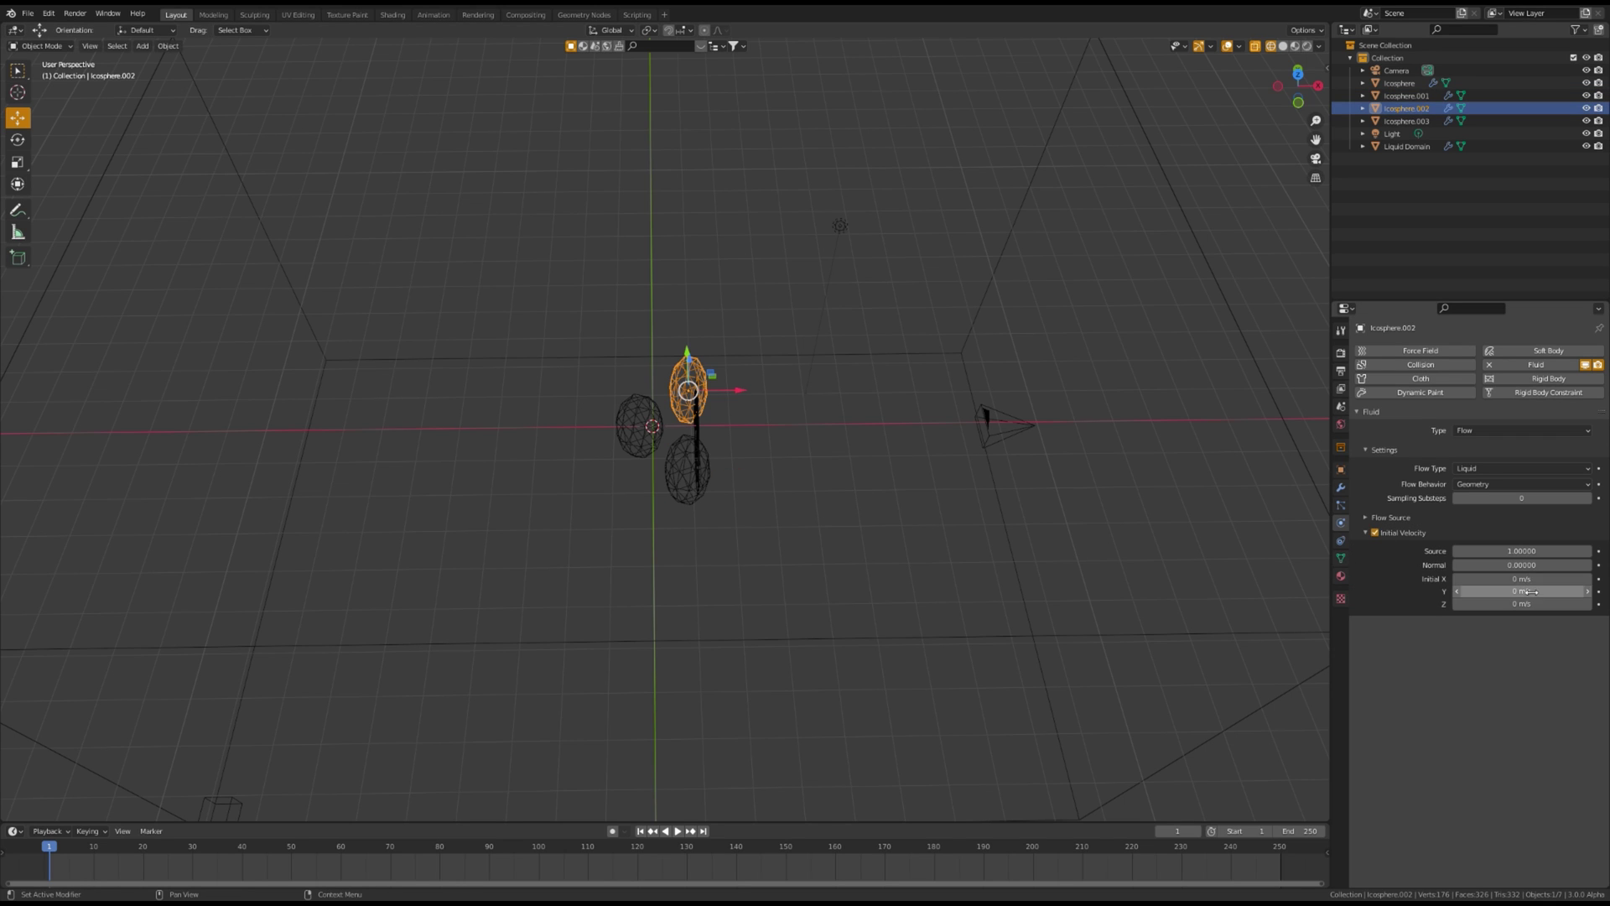
click(1532, 580)
text(5)
key(Return)
click(688, 379)
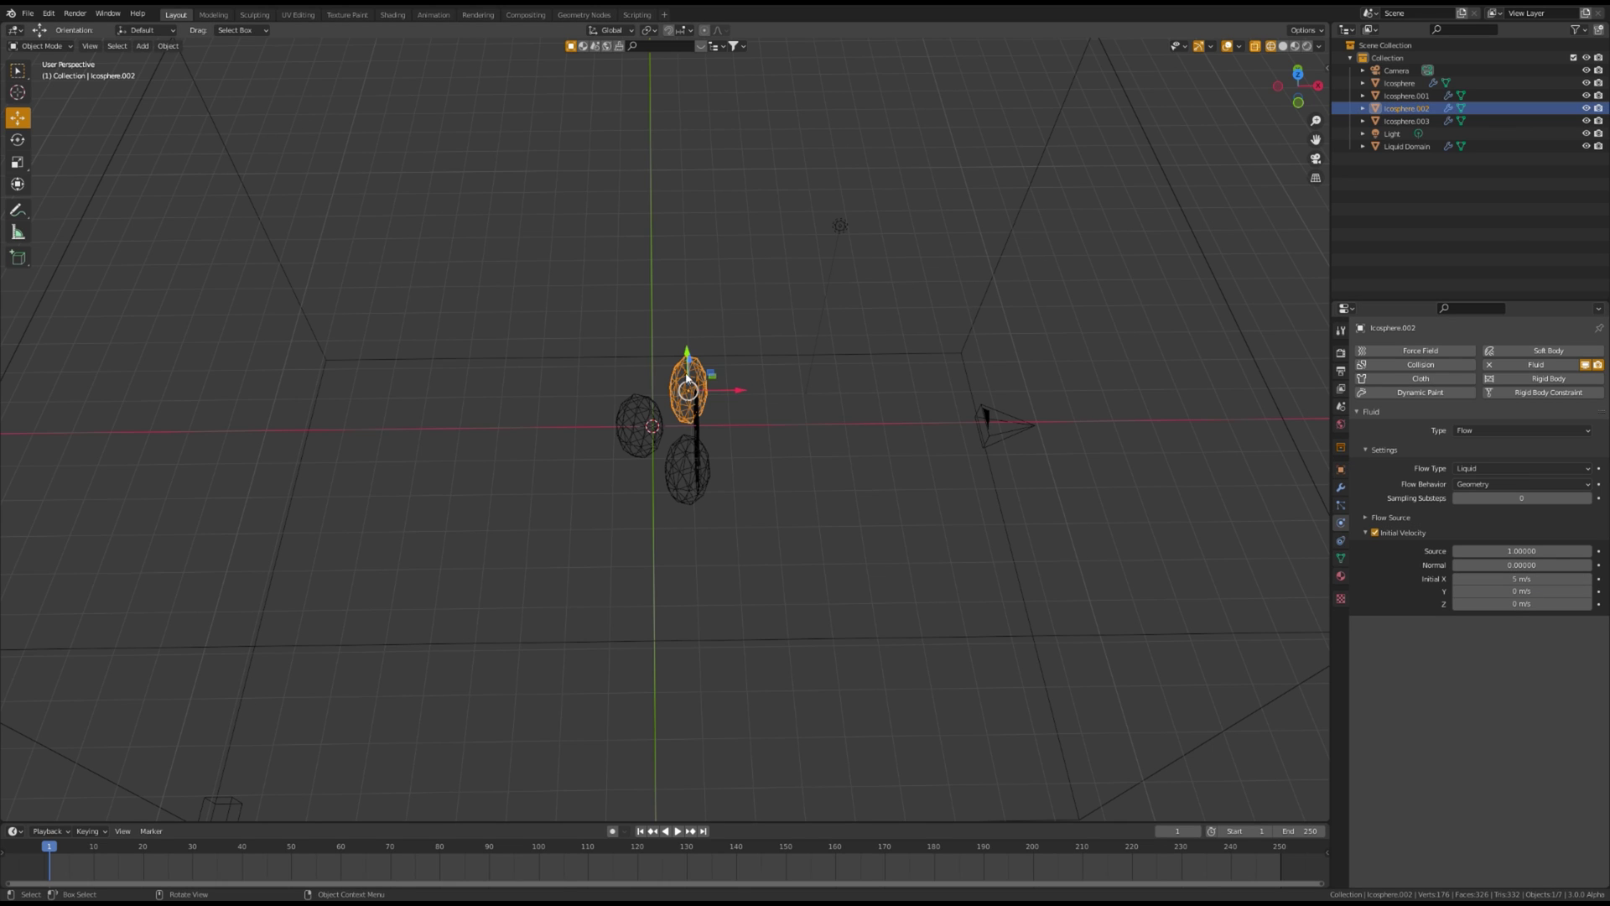
click(1341, 469)
drag(1516, 401, 1481, 401)
key(ctrl+z)
- Enter an initial Y velocity for Icosphere.002 and set the initial Y velocity of Icosphere.001 to 5 m/s
click(1340, 523)
click(1520, 591)
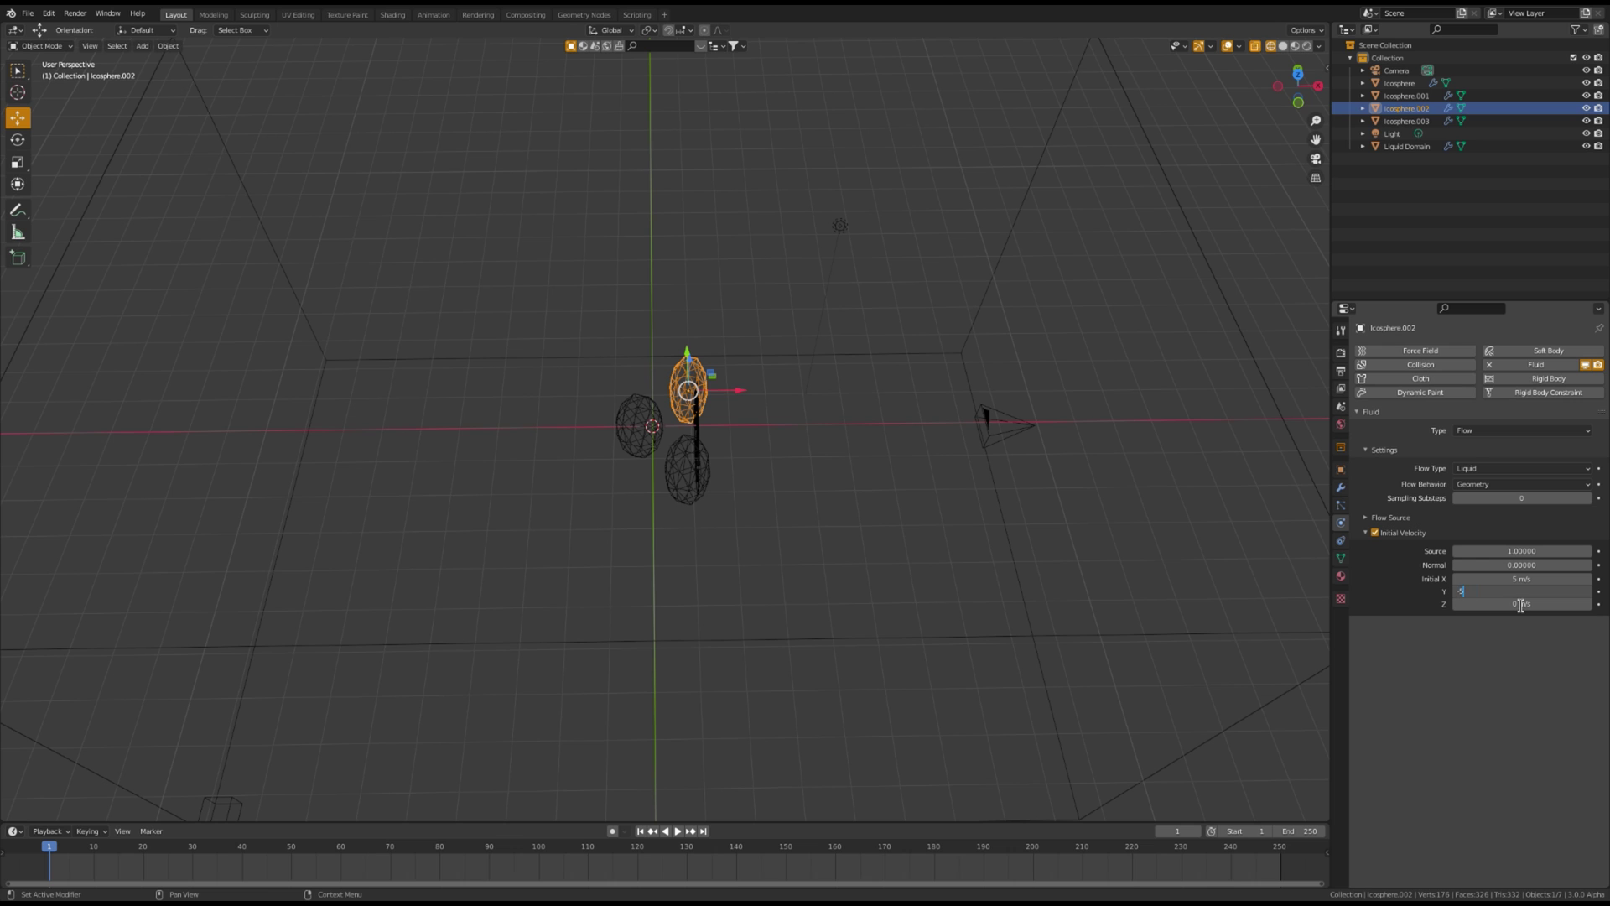
key(Return)
click(705, 475)
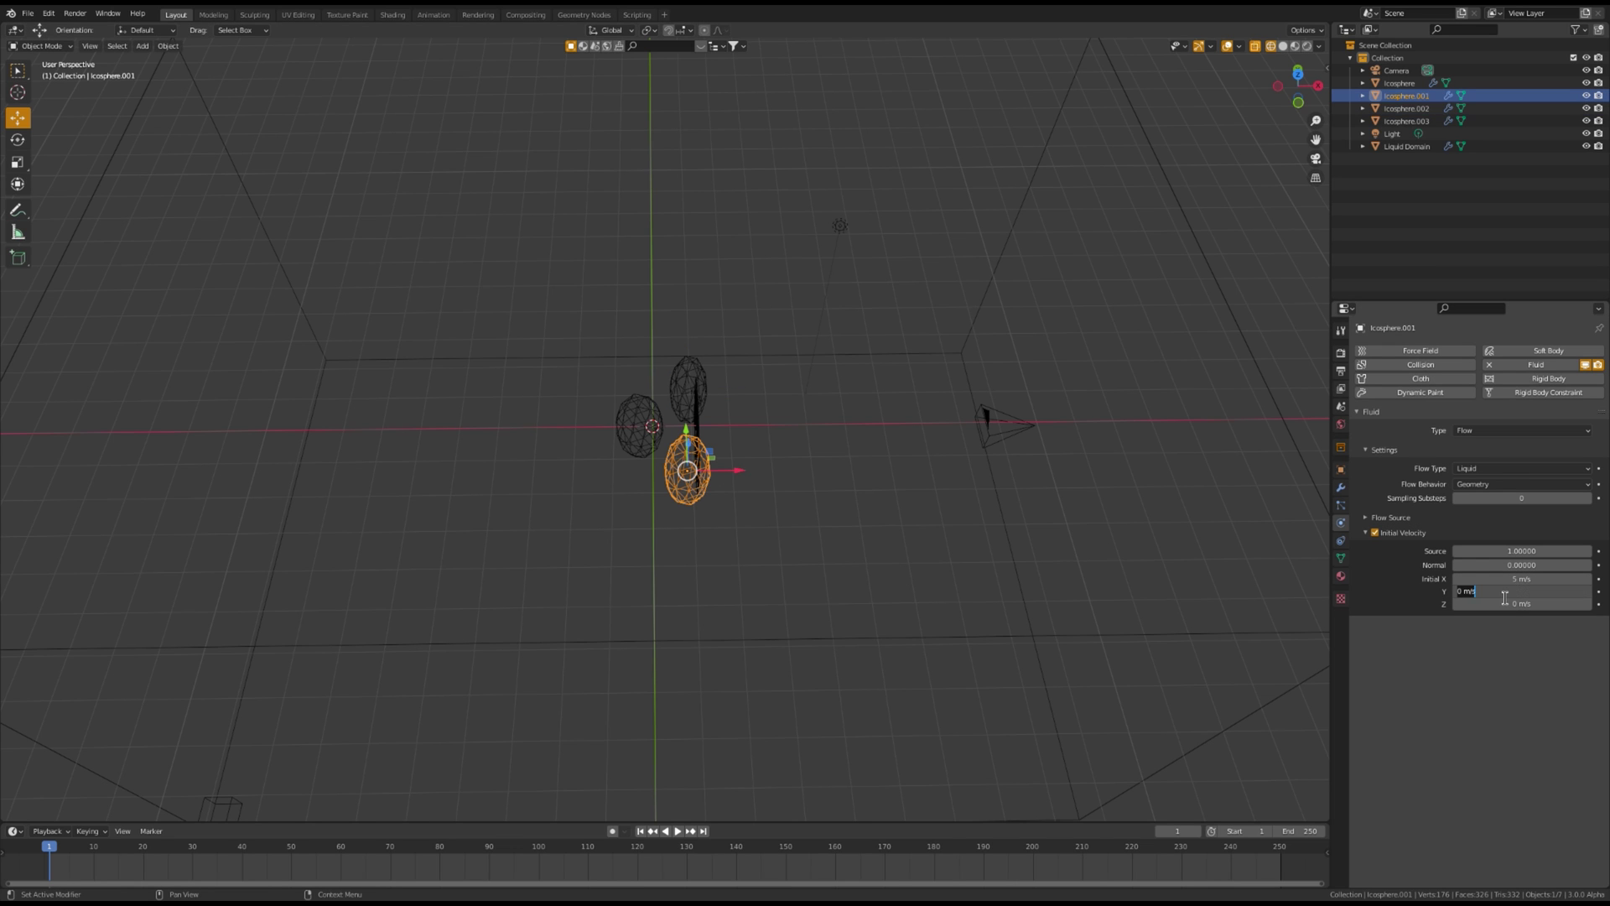
text(5)
key(Return)
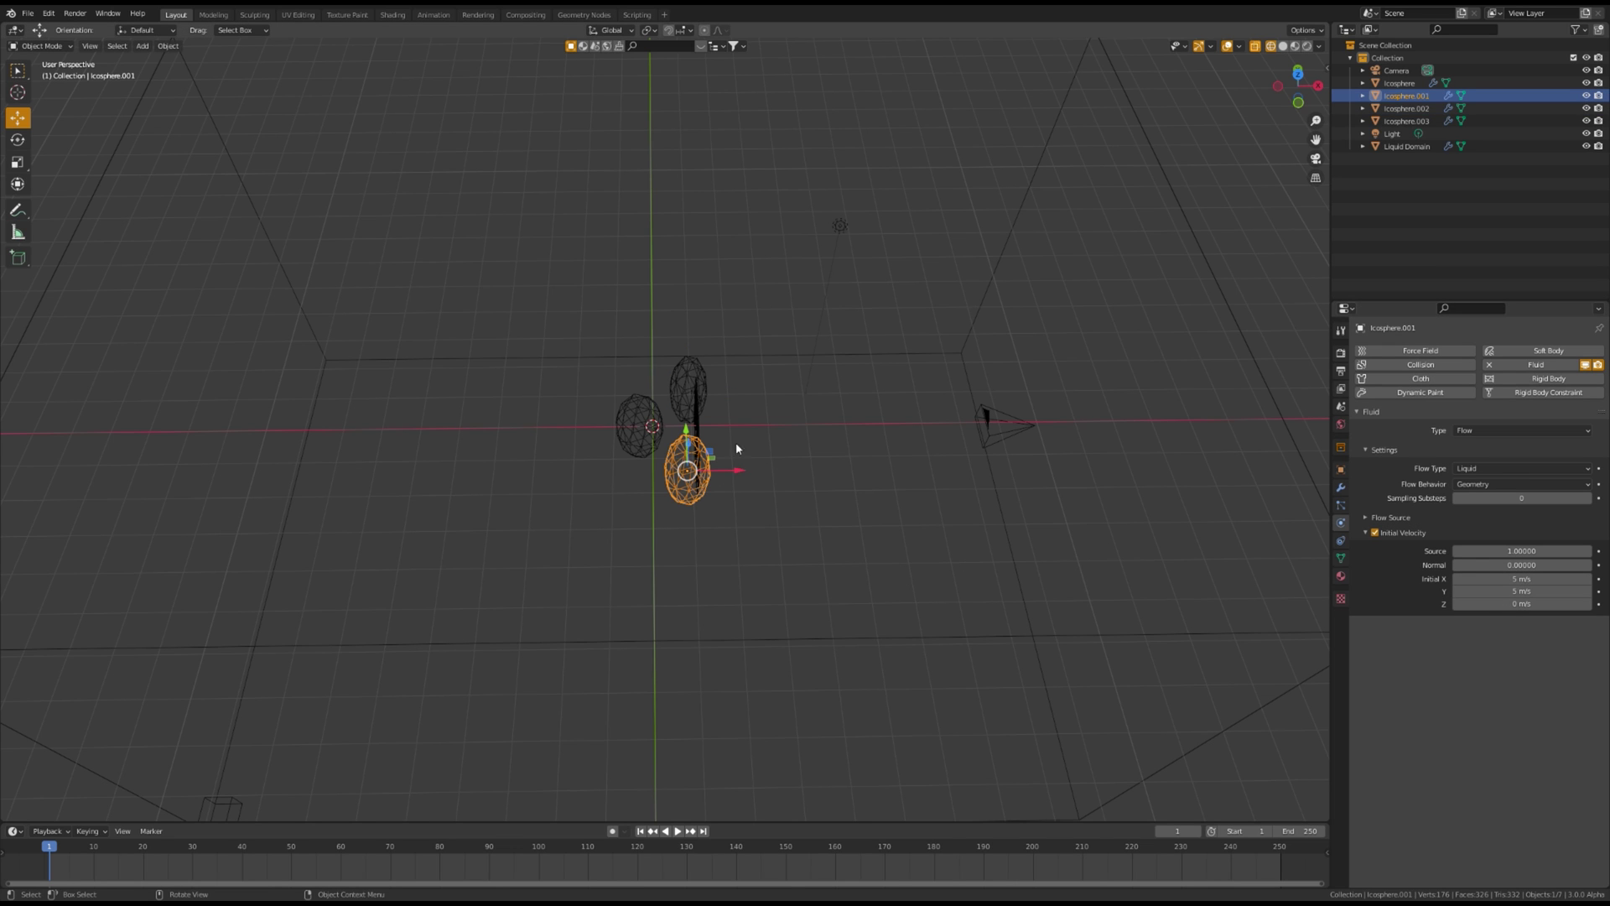
- Select the liquid domain and enable Diffusion in its fluid settings
middle_drag(790, 464, 697, 453)
click(714, 457)
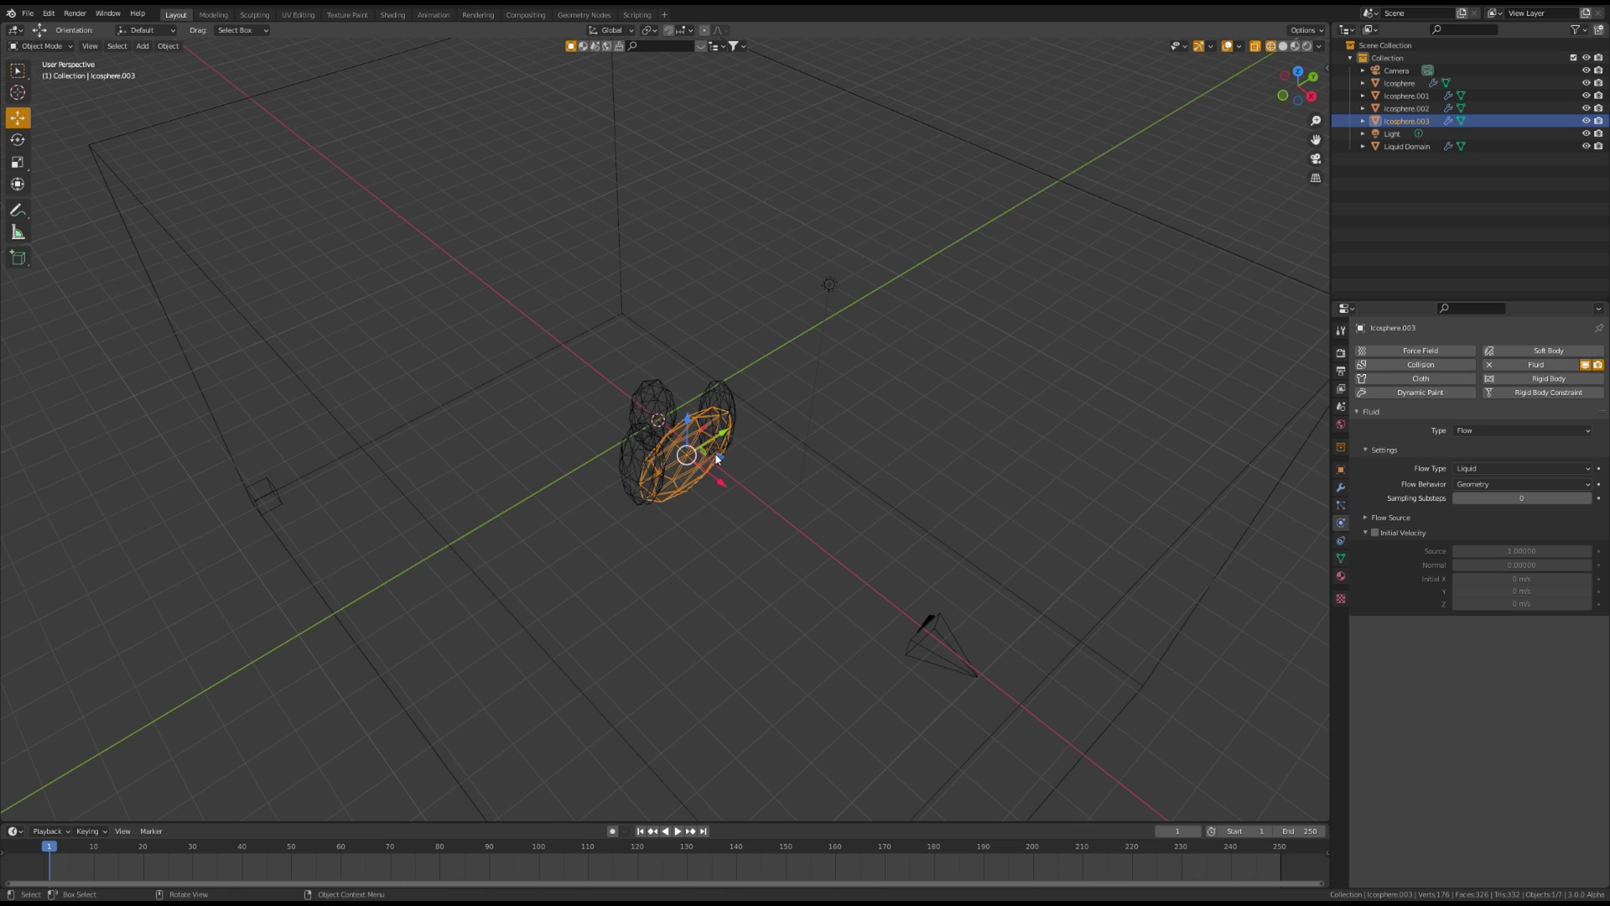
click(887, 558)
click(1141, 689)
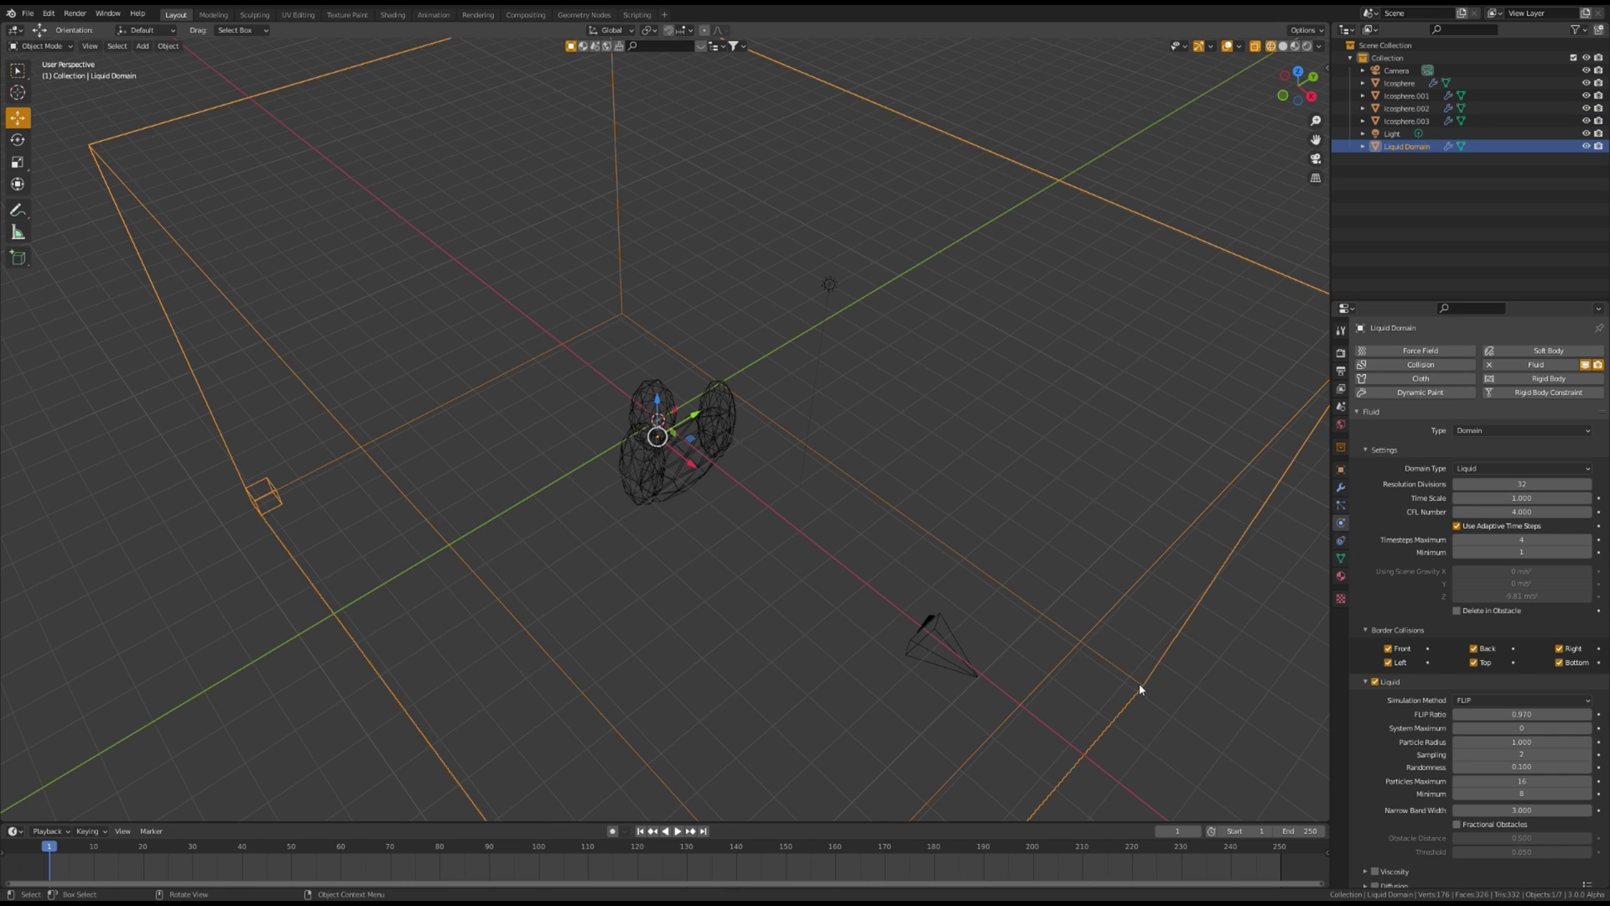
scroll(1139, 682, down, 2)
scroll(1439, 626, down, 6)
click(1370, 660)
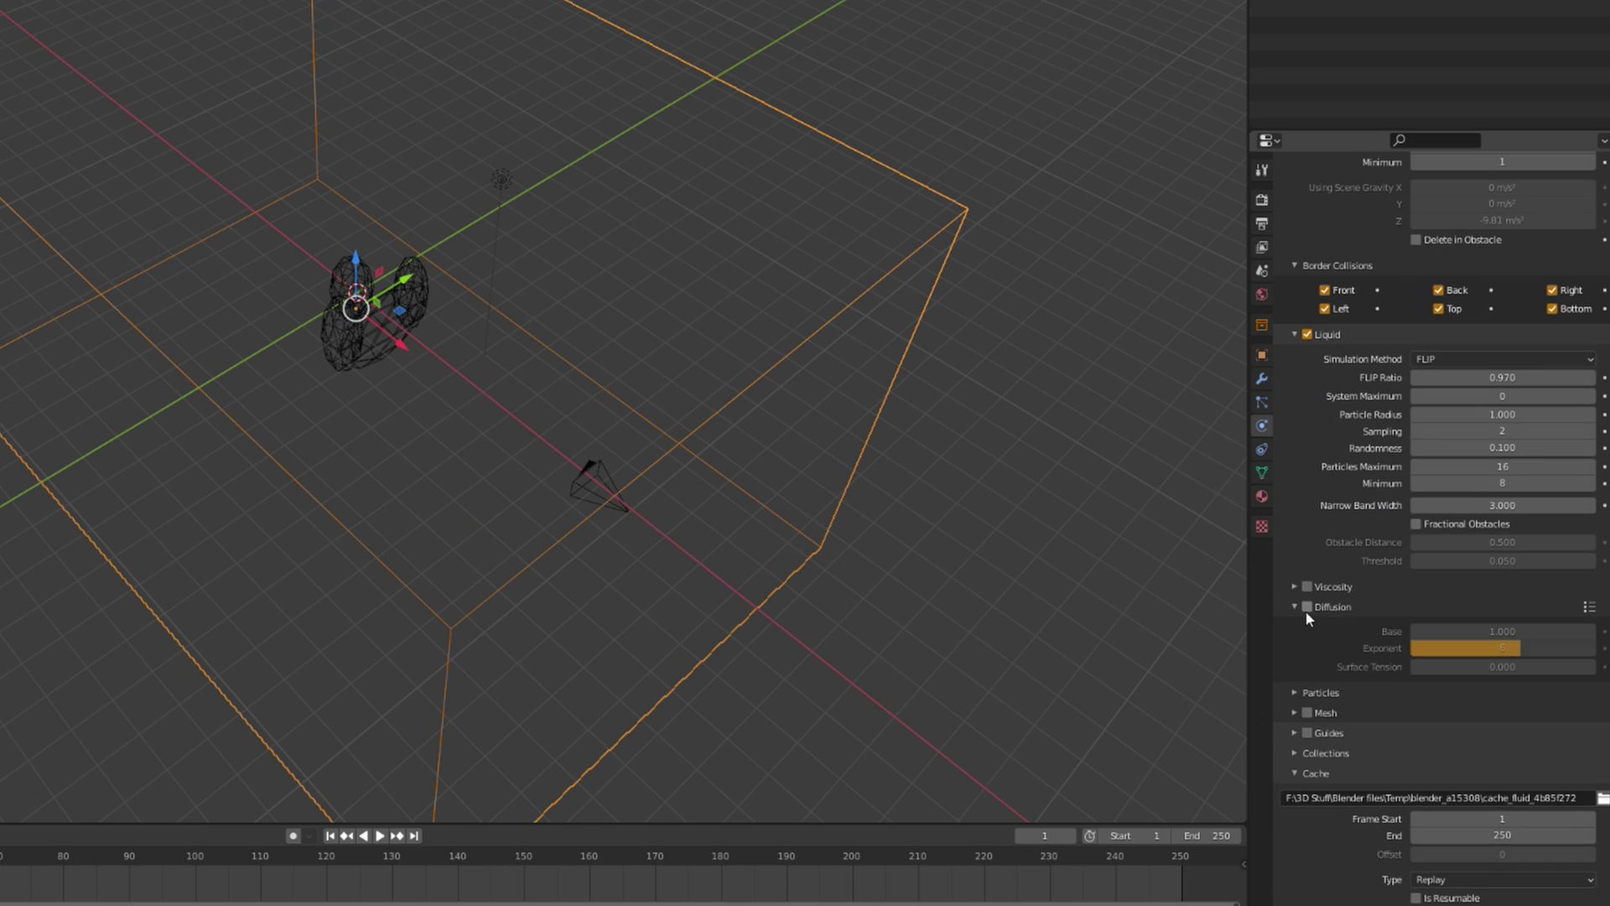
click(1307, 608)
- Set the domain's diffusion base to 2, exponent to 3 and surface tension to 2
click(1501, 632)
text(3)
key(Tab)
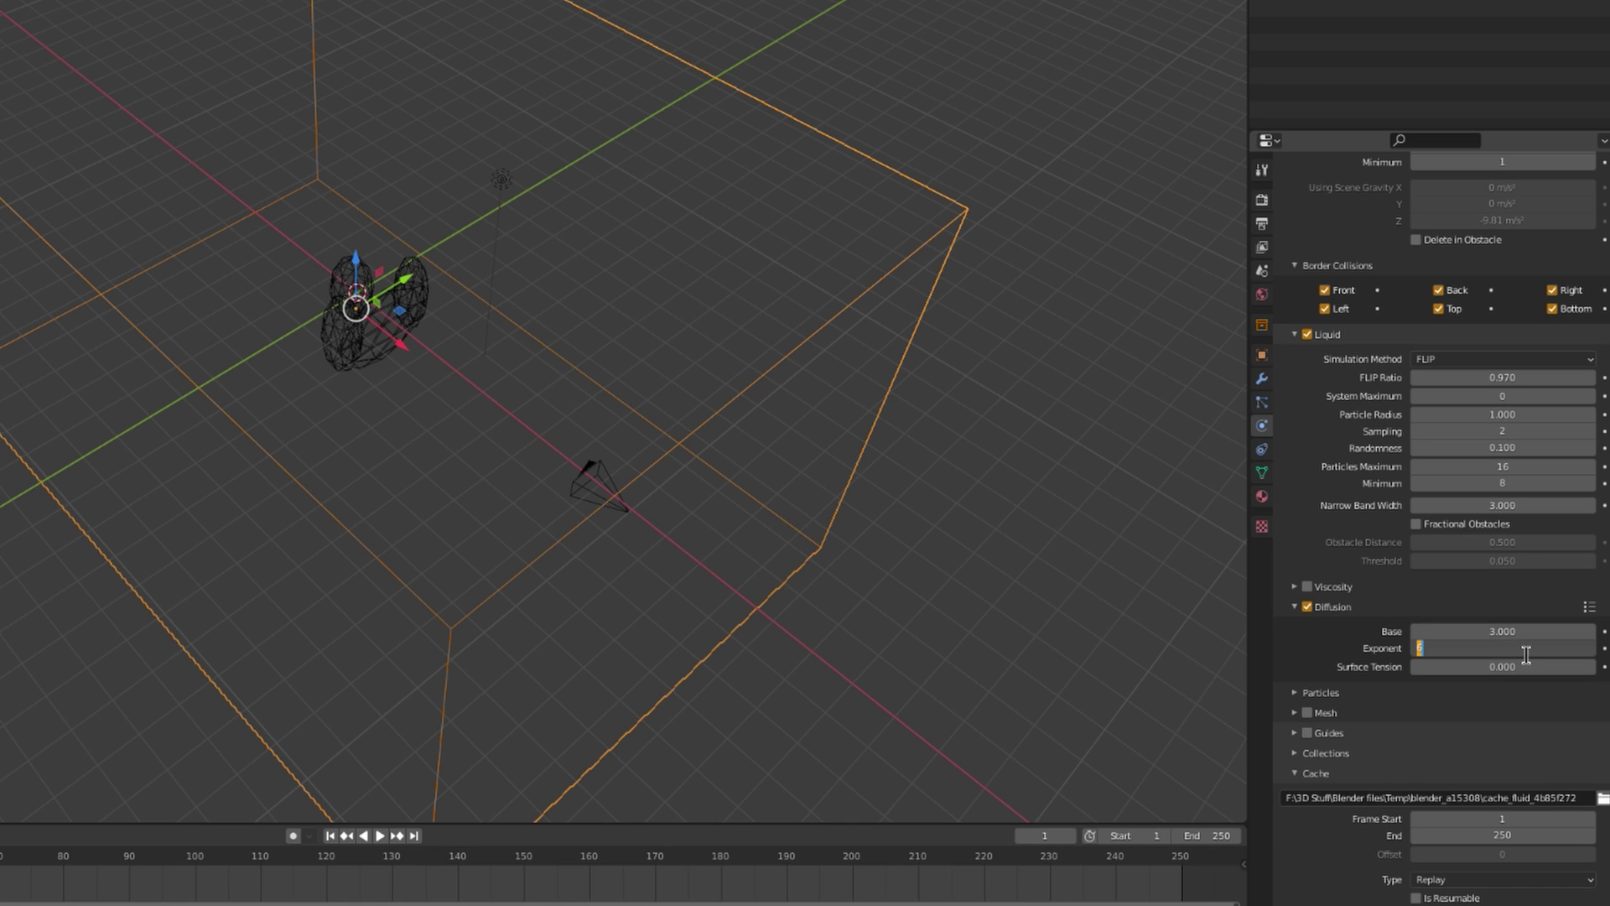
click(1524, 630)
click(1521, 631)
text(2)
key(Tab)
text(3)
key(Tab)
text(2)
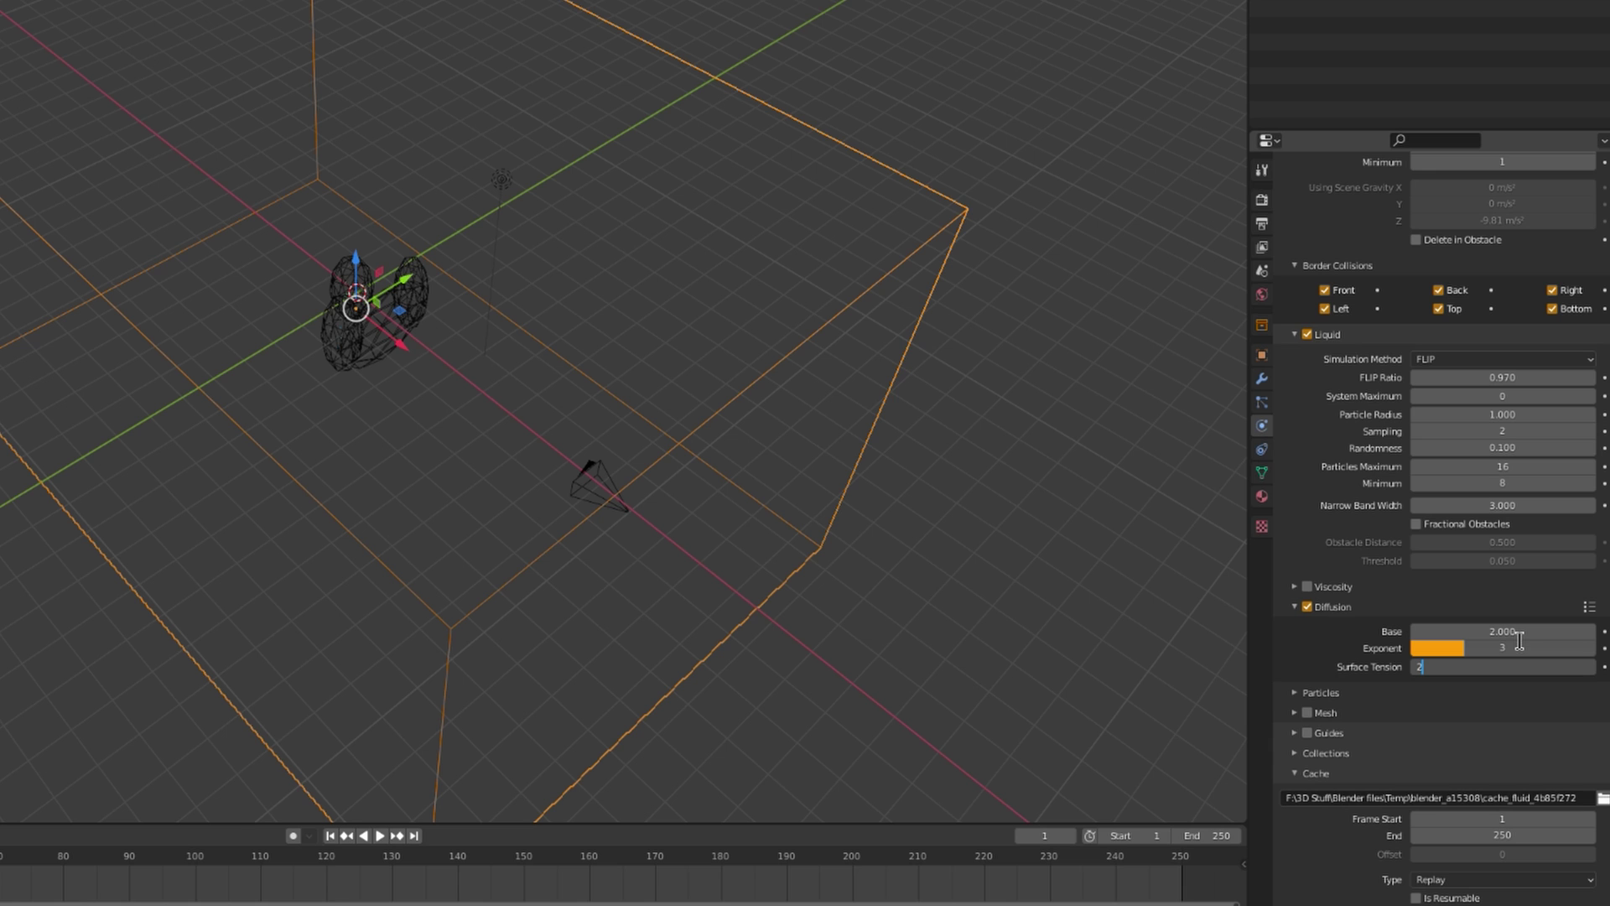
key(Return)
- Change the domain's cache type to Modular and make it resumable
scroll(1310, 713, down, 2)
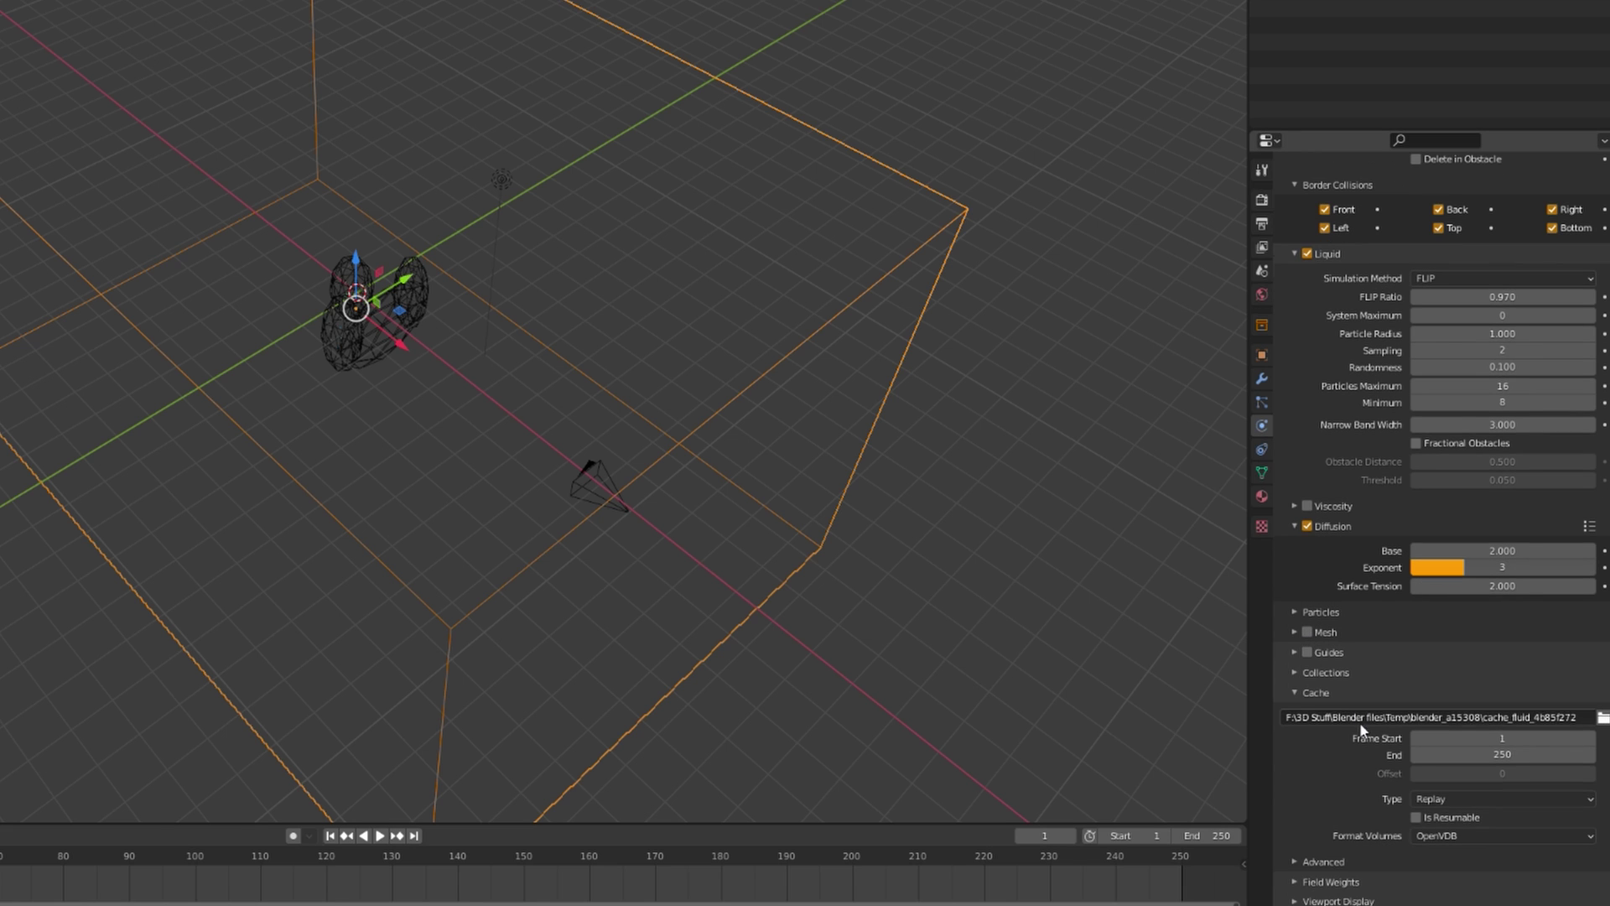
click(1447, 798)
click(1449, 842)
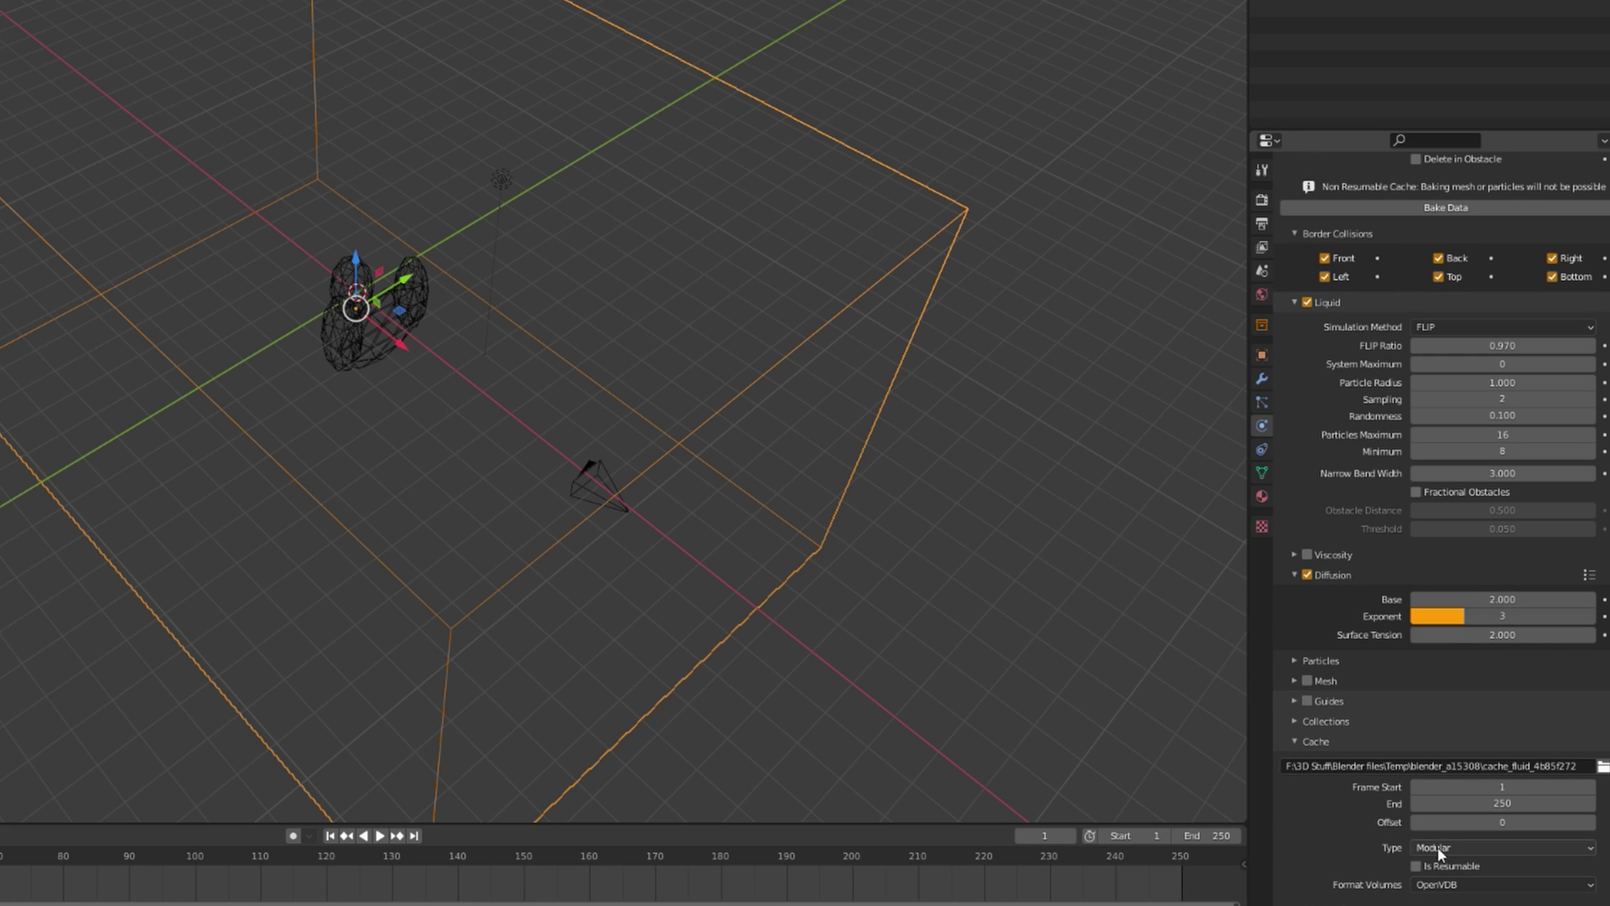
click(1417, 865)
scroll(1467, 849, down, 1)
- Set the fluid cache's frame range to start at 0 and end at 12
click(1516, 753)
click(1521, 744)
text(0)
key(Tab)
text(12)
key(Return)
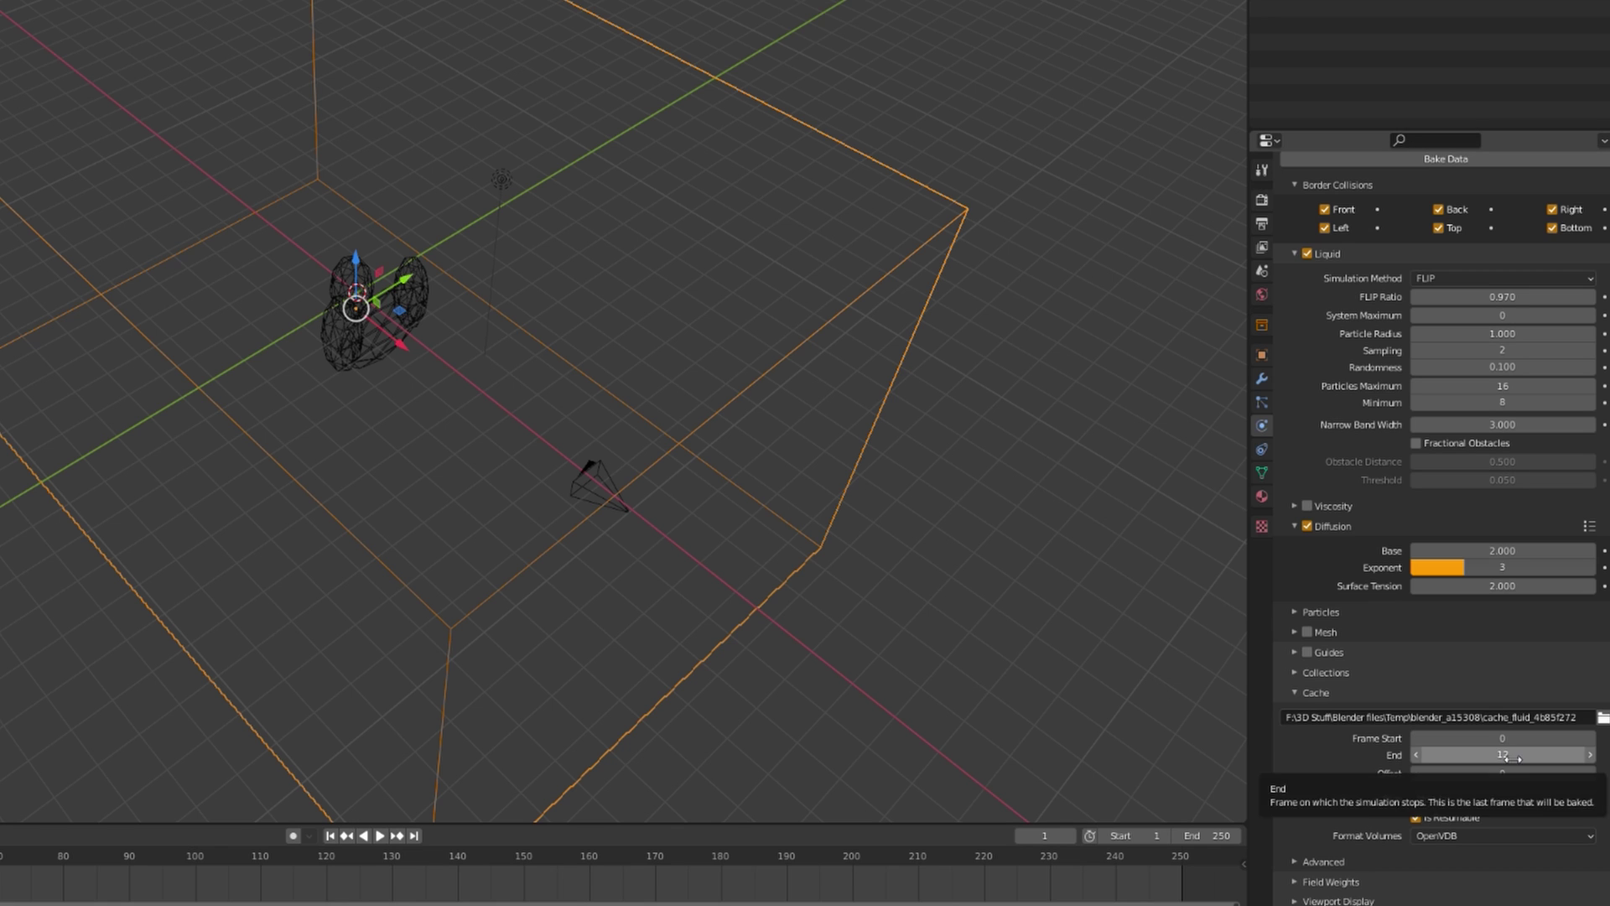
- Set the scene's end frame to 11
click(1214, 835)
text(12)
key(Return)
click(1231, 805)
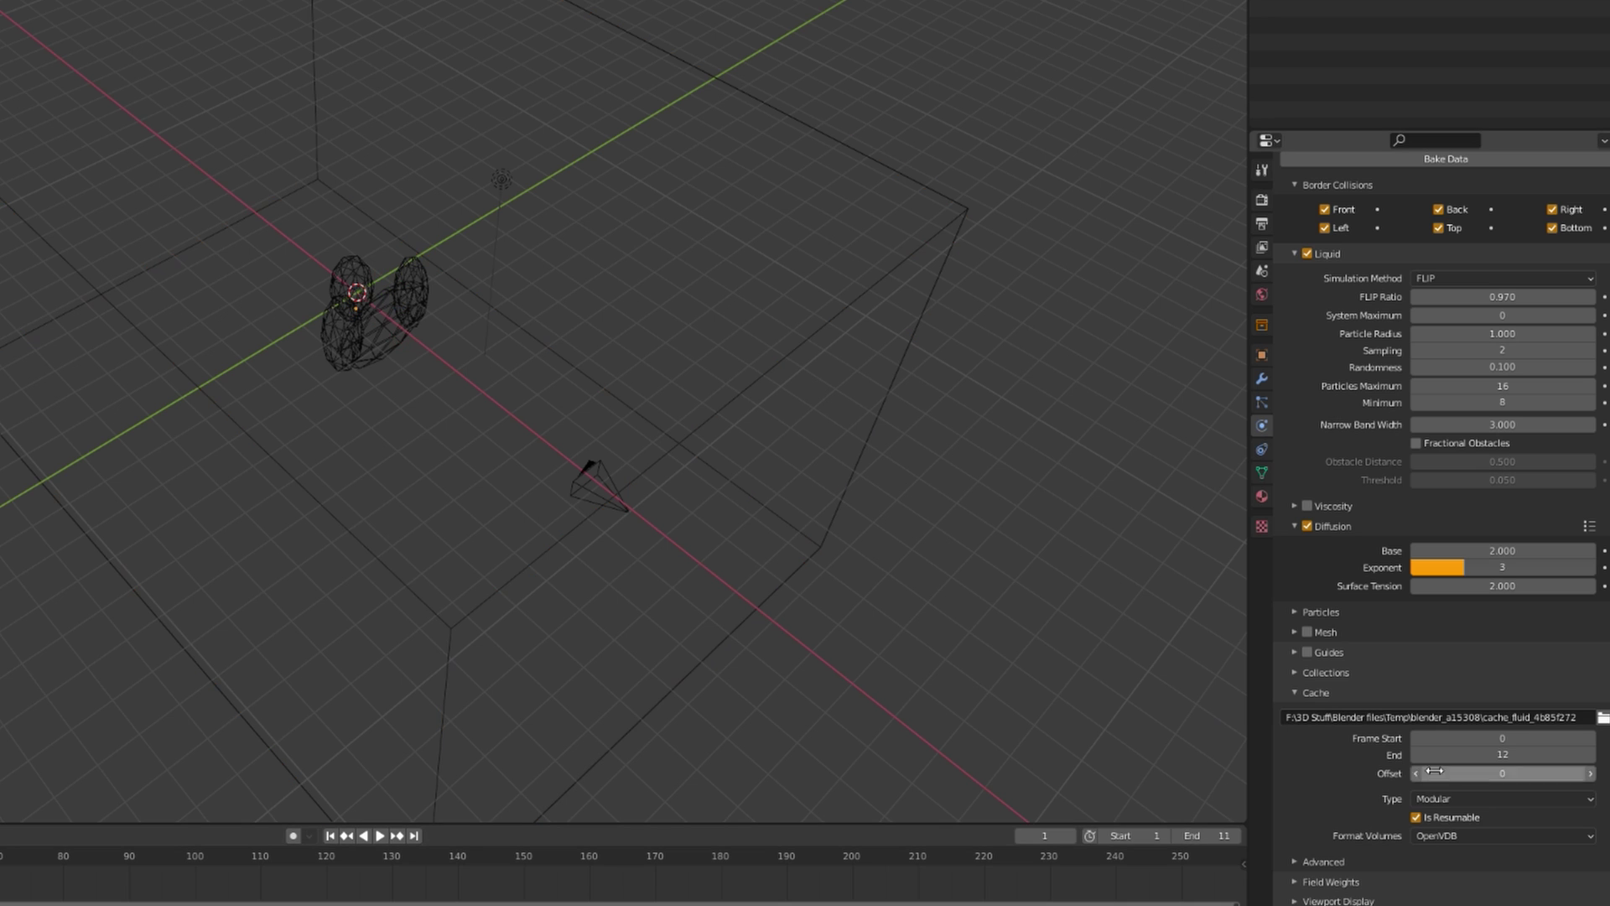
- Set the liquid domain's resolution divisions to 128 and bake the fluid data
click(1311, 876)
scroll(1310, 846, down, 8)
scroll(1311, 837, down, 1)
scroll(1302, 572, up, 19)
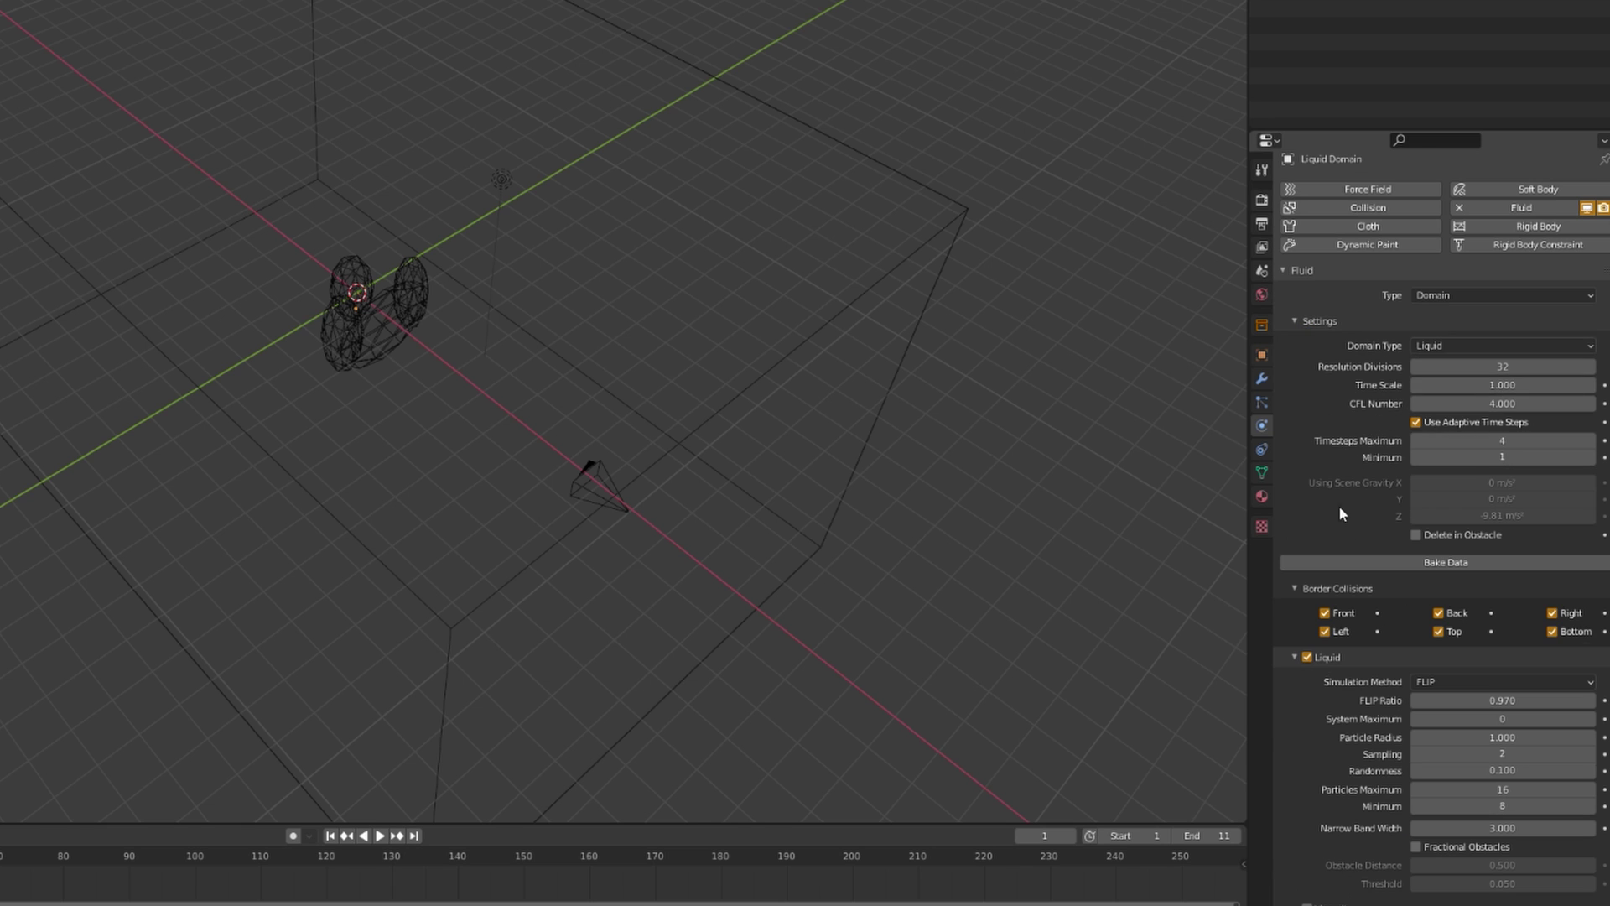
click(1526, 368)
text(128)
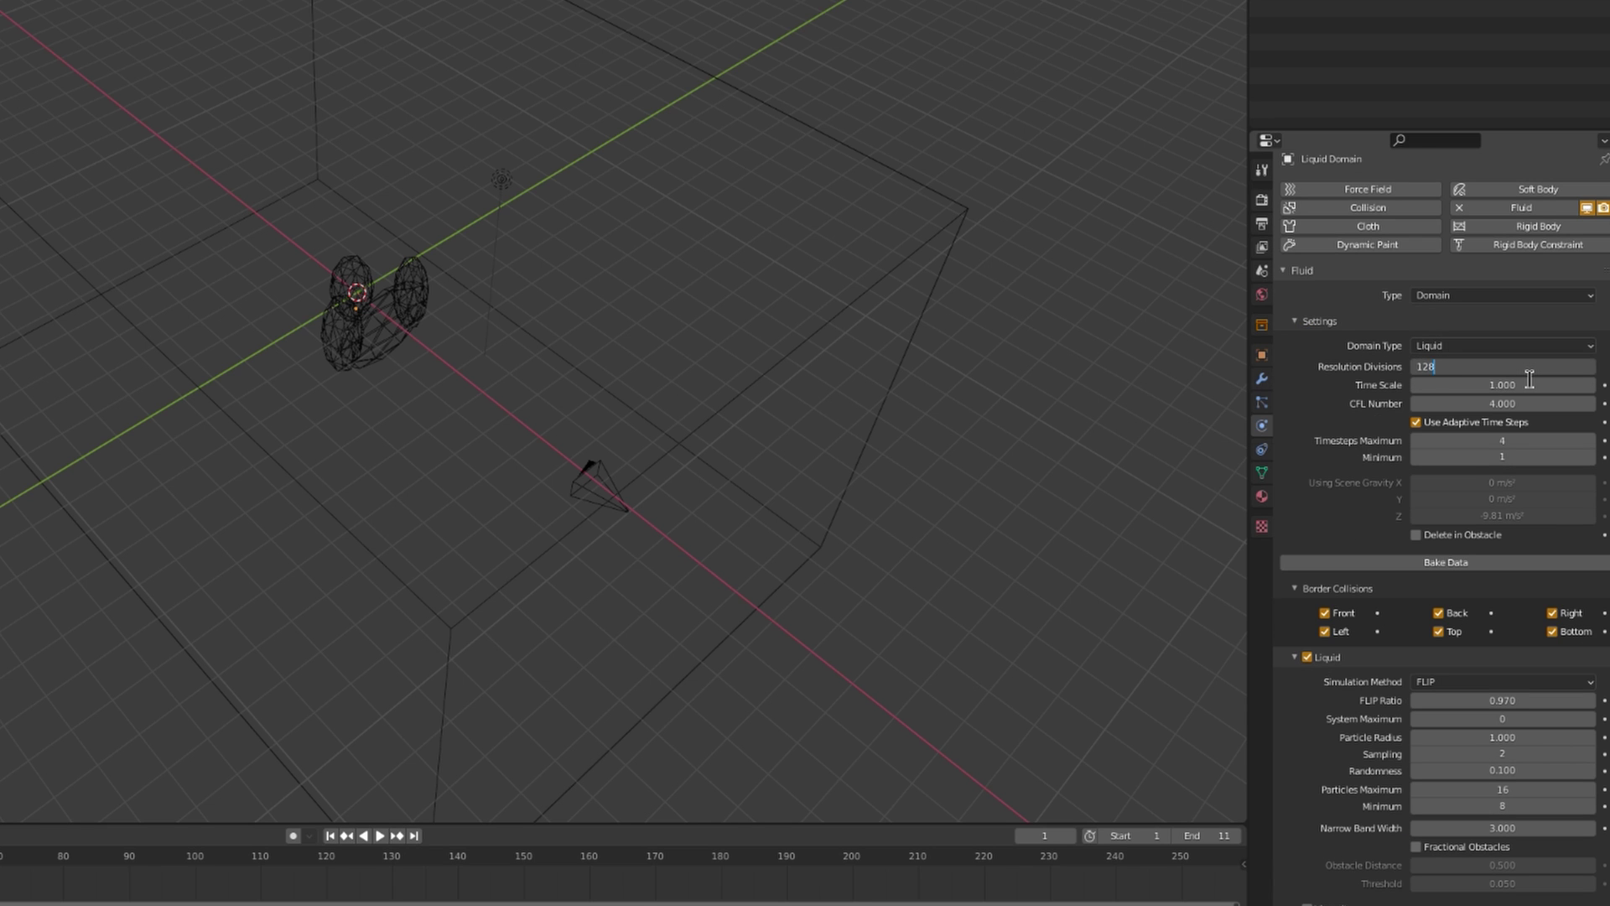
key(Return)
scroll(1501, 373, down, 5)
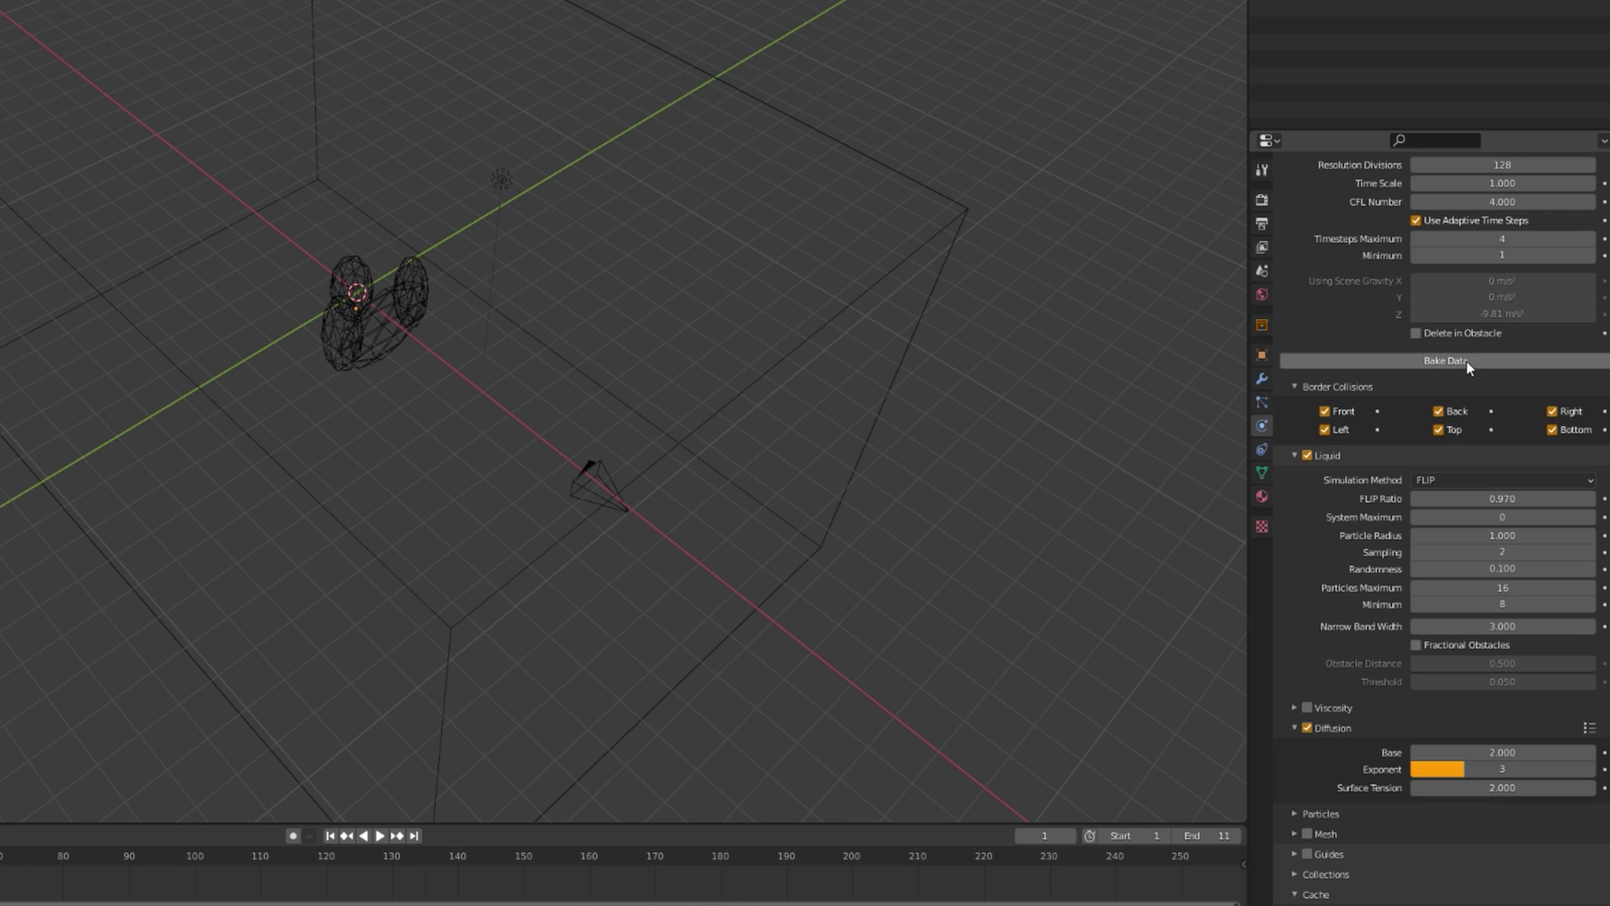
click(1469, 361)
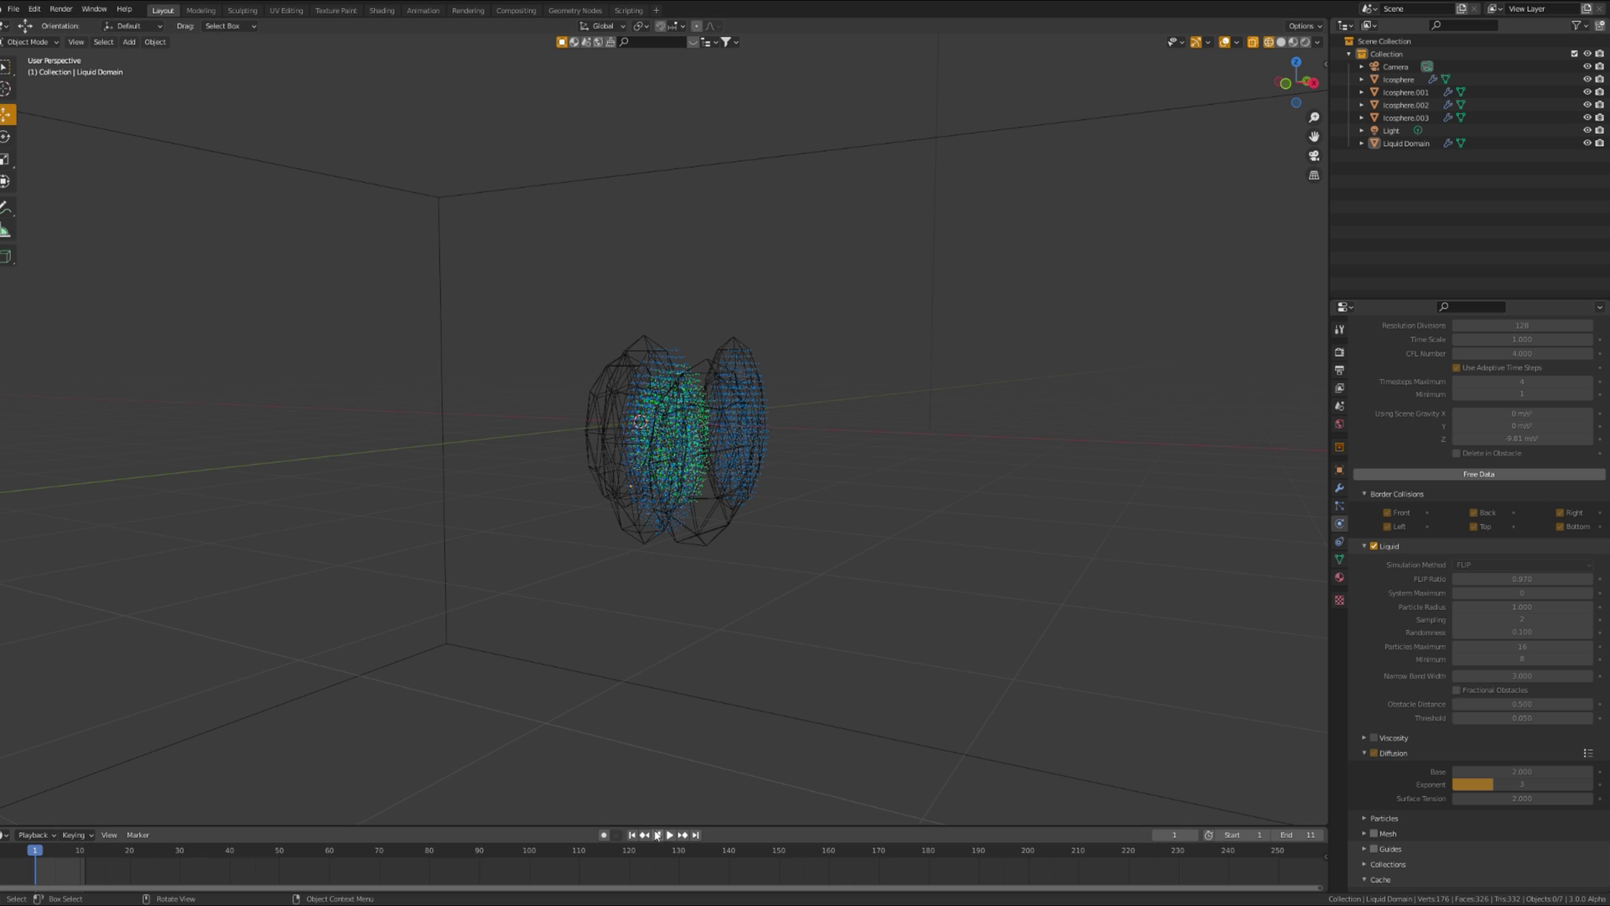
- Play the baked liquid simulation through the camera, stop it and inspect the particles from the side
click(671, 835)
scroll(885, 633, down, 5)
key(KP_0)
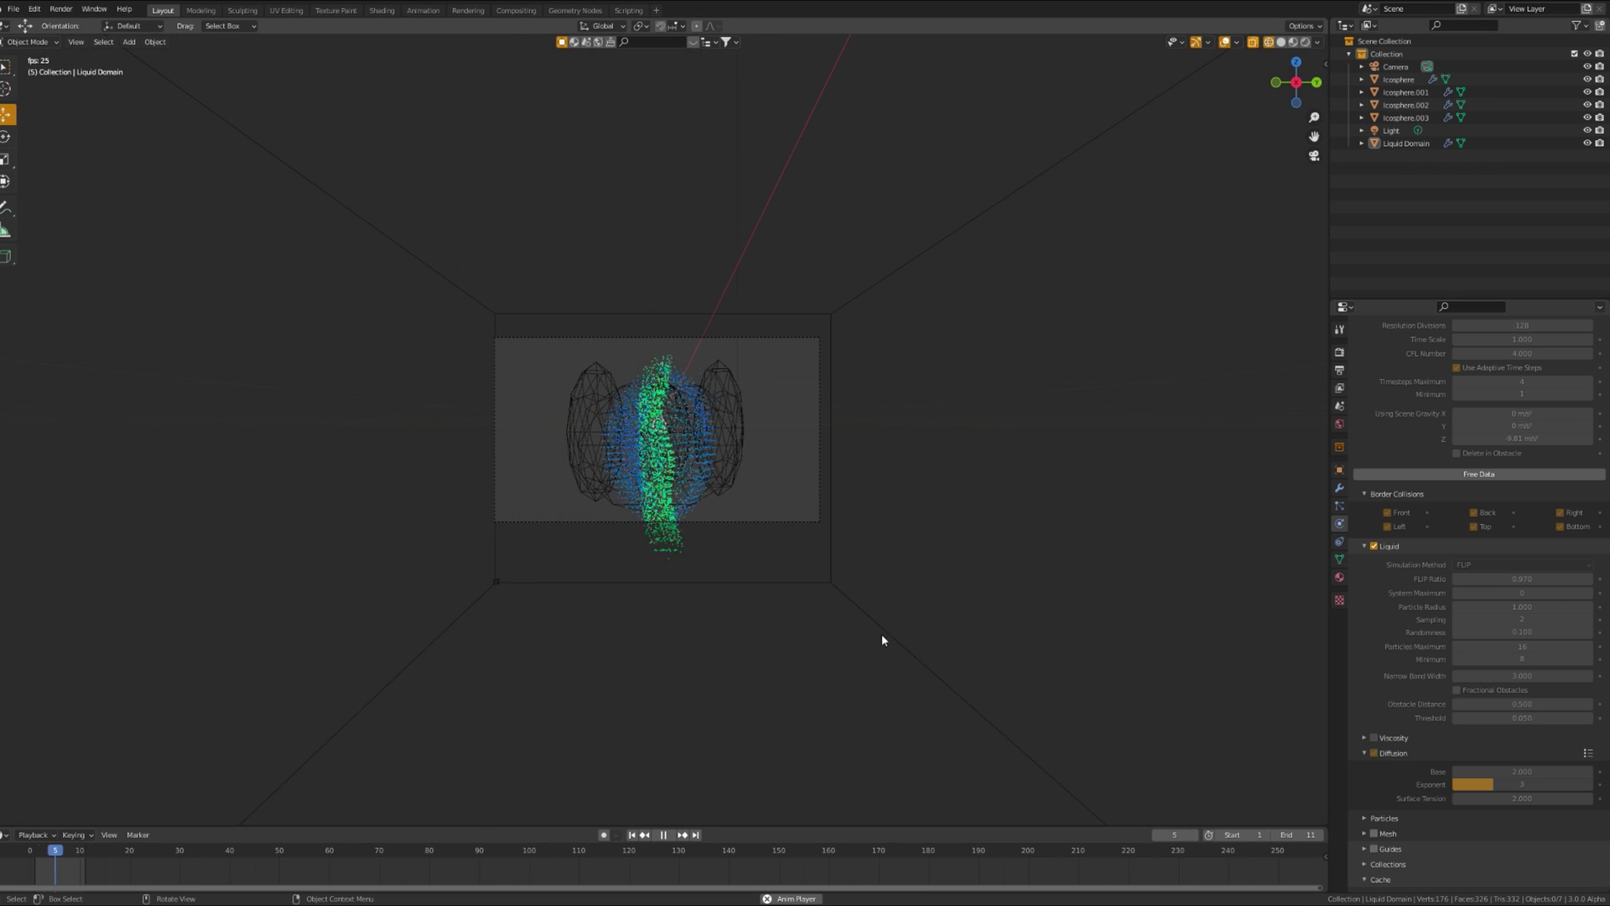
scroll(876, 629, up, 2)
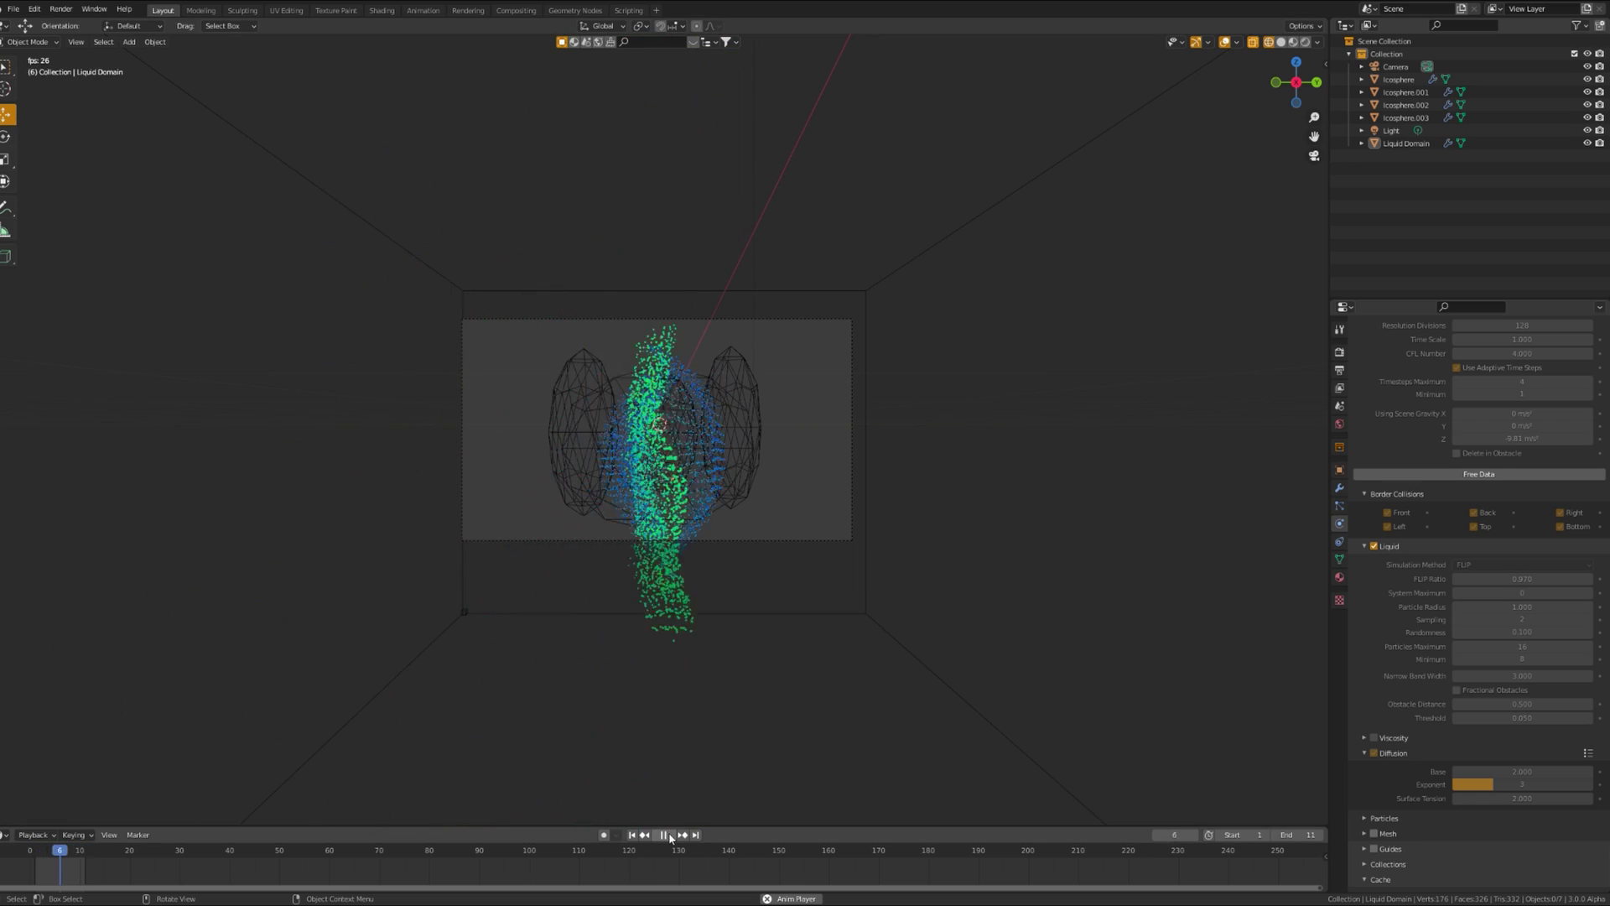
click(667, 835)
middle_drag(675, 779, 964, 545)
- Enable Mesh for the liquid domain and adjust its upres factor
scroll(1388, 676, down, 3)
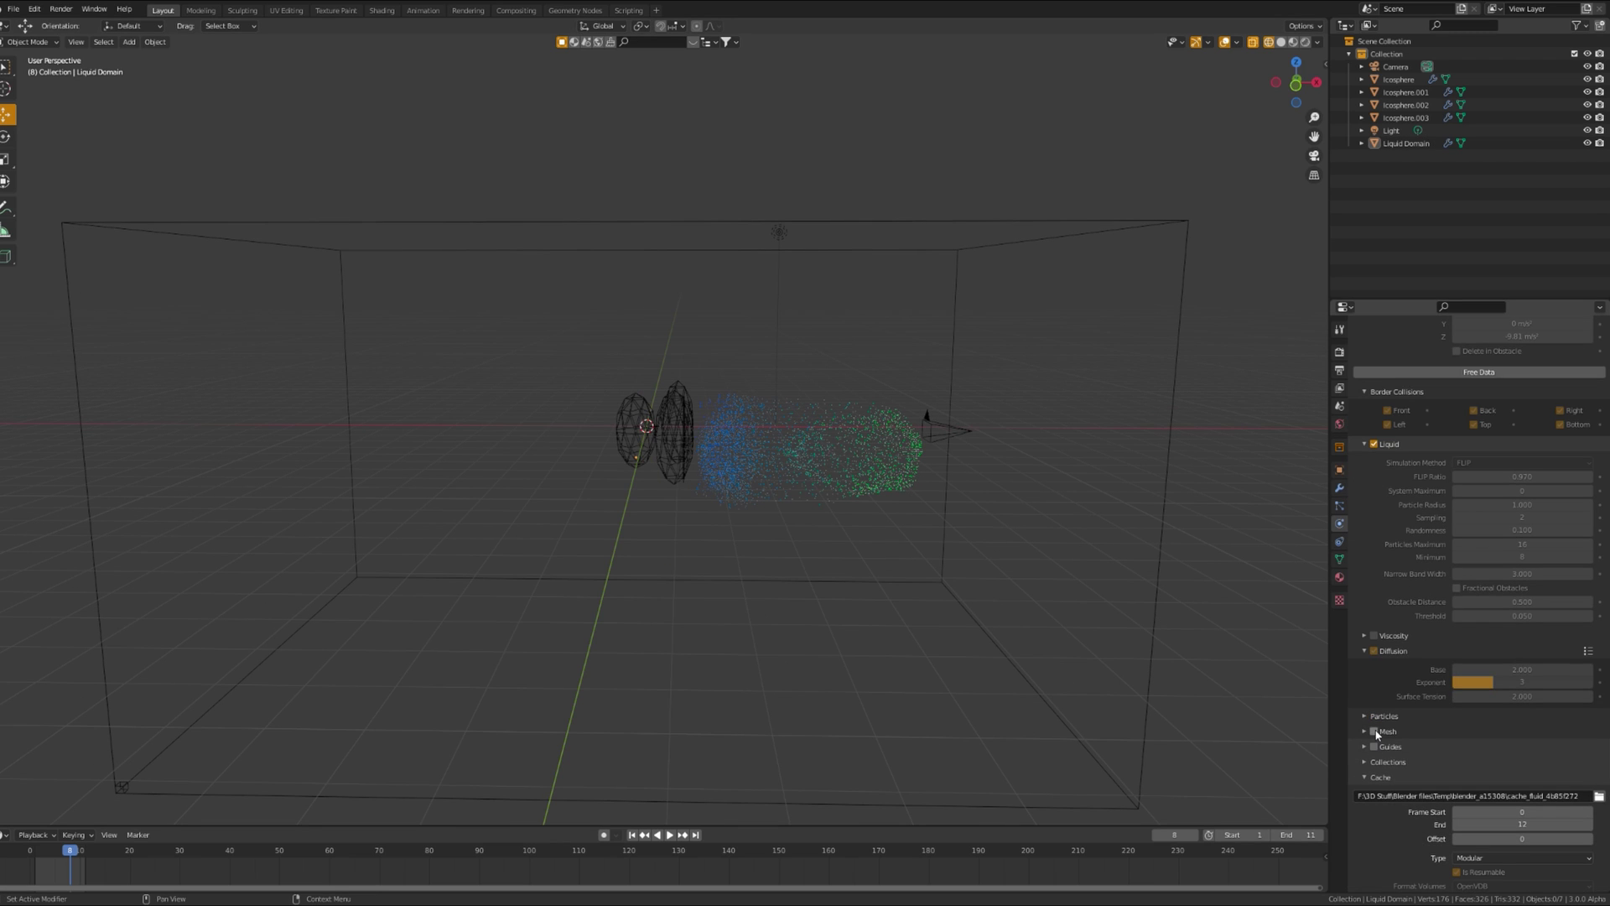
scroll(1443, 744, down, 2)
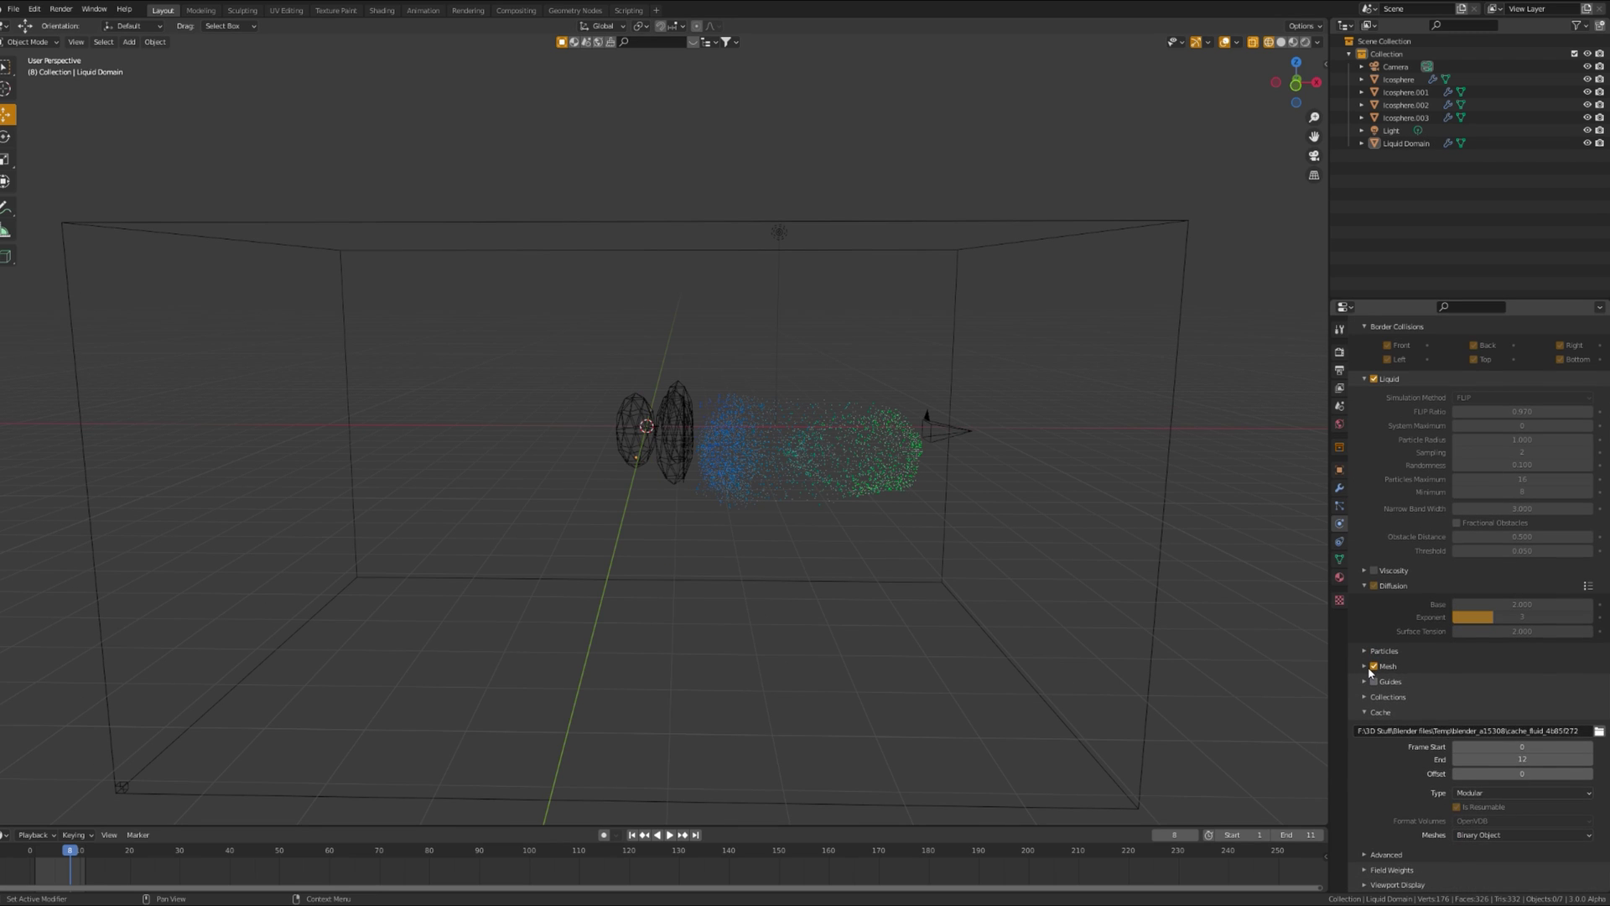
click(1368, 669)
click(1526, 685)
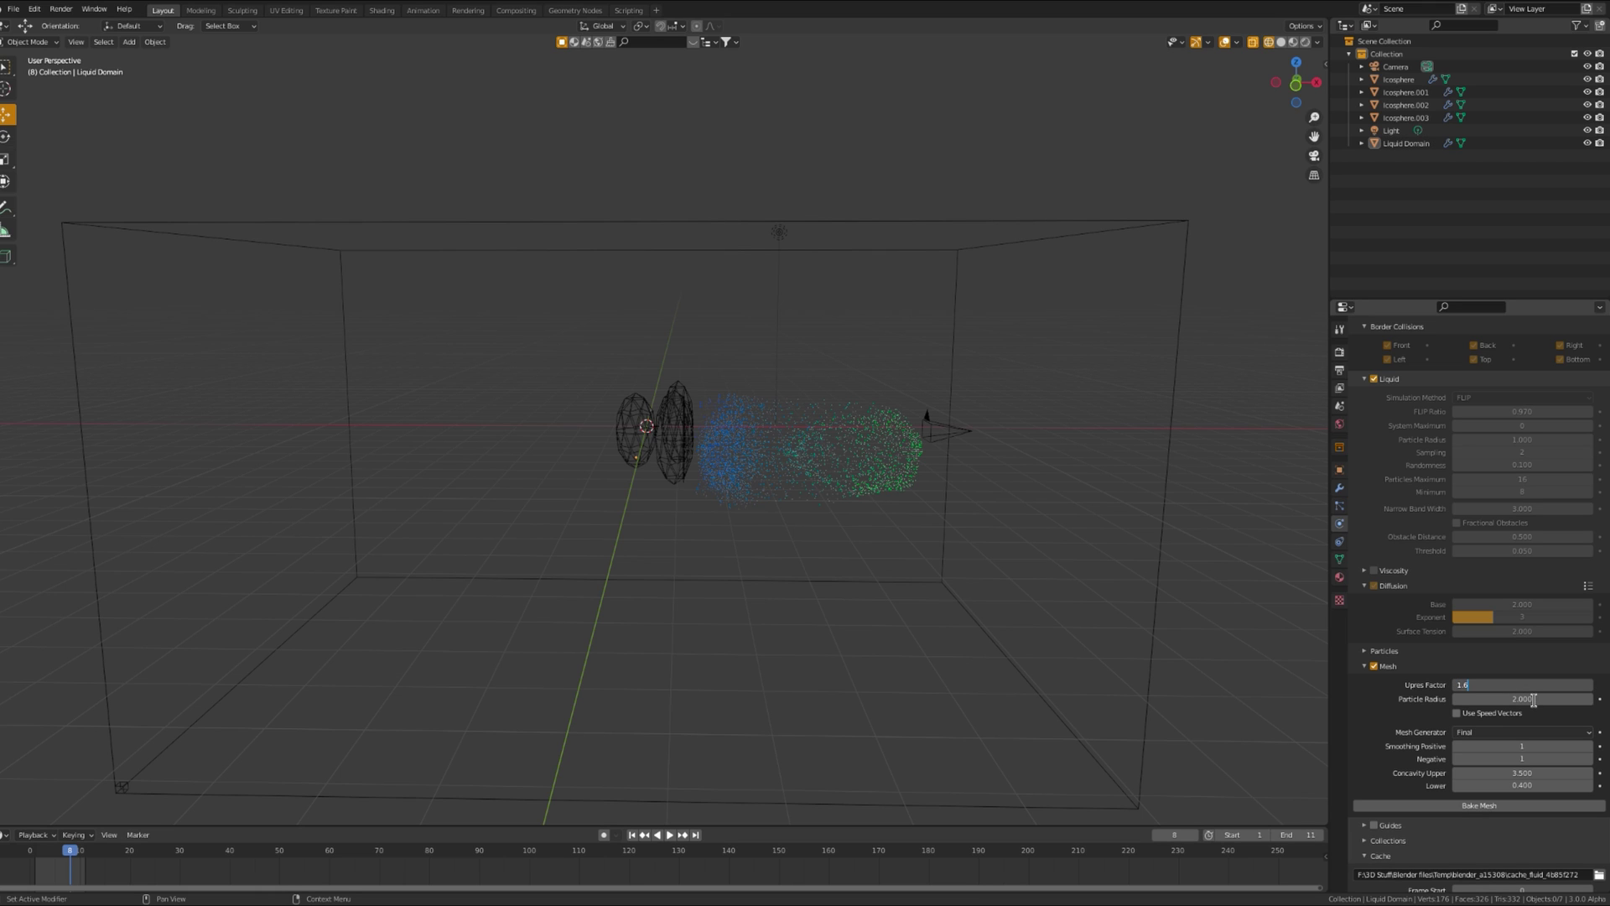
key(Return)
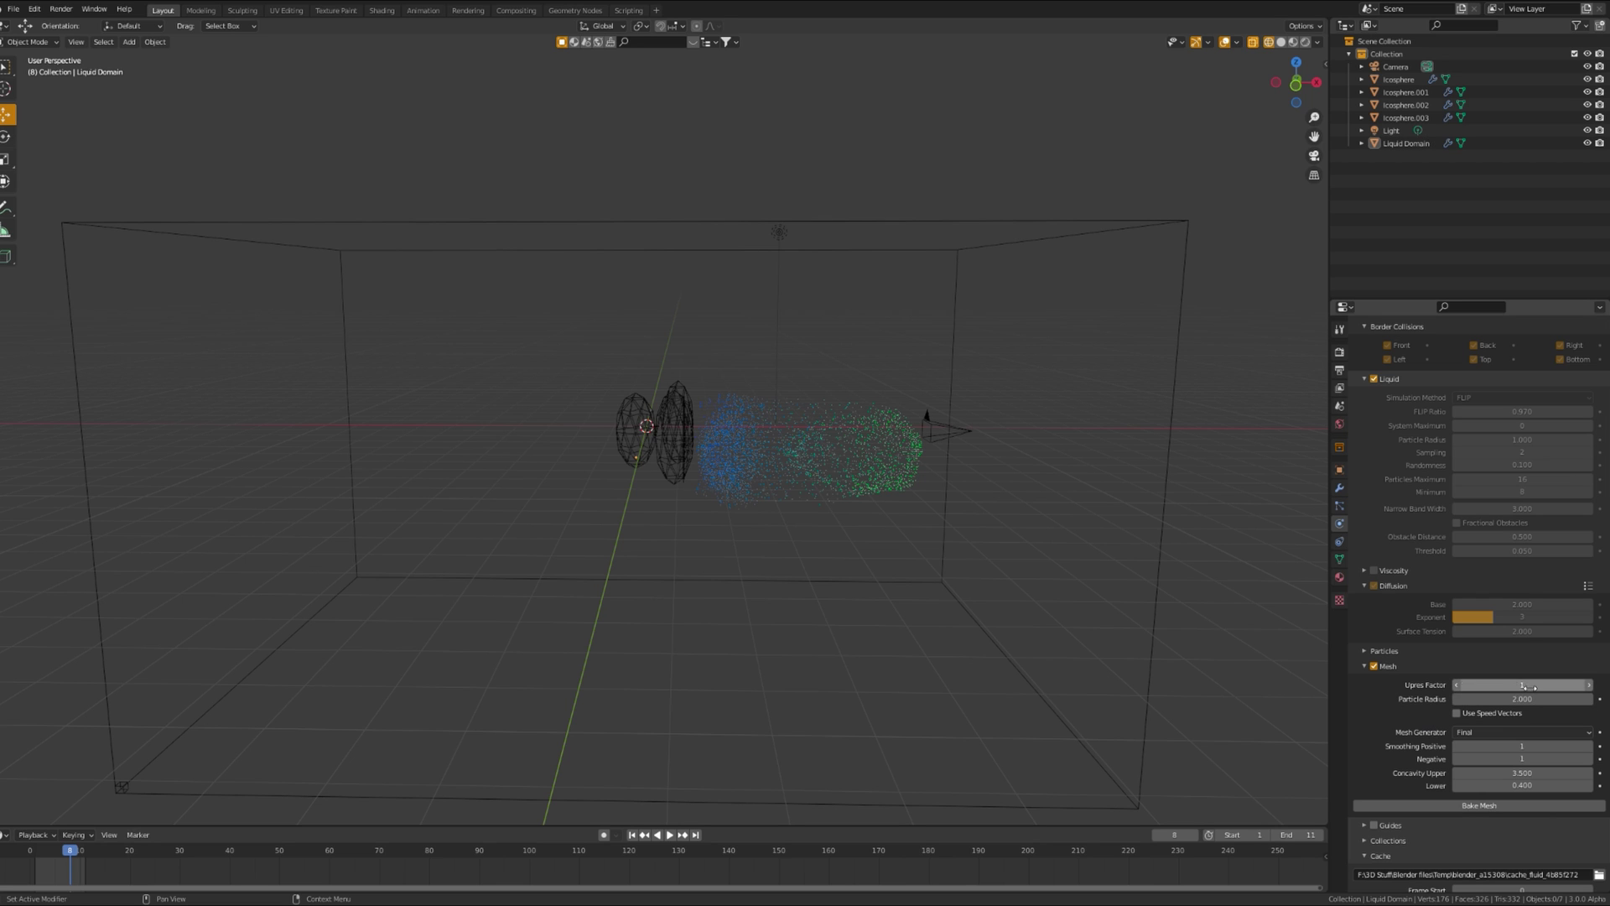
- Bake the liquid domain's mesh
click(1459, 804)
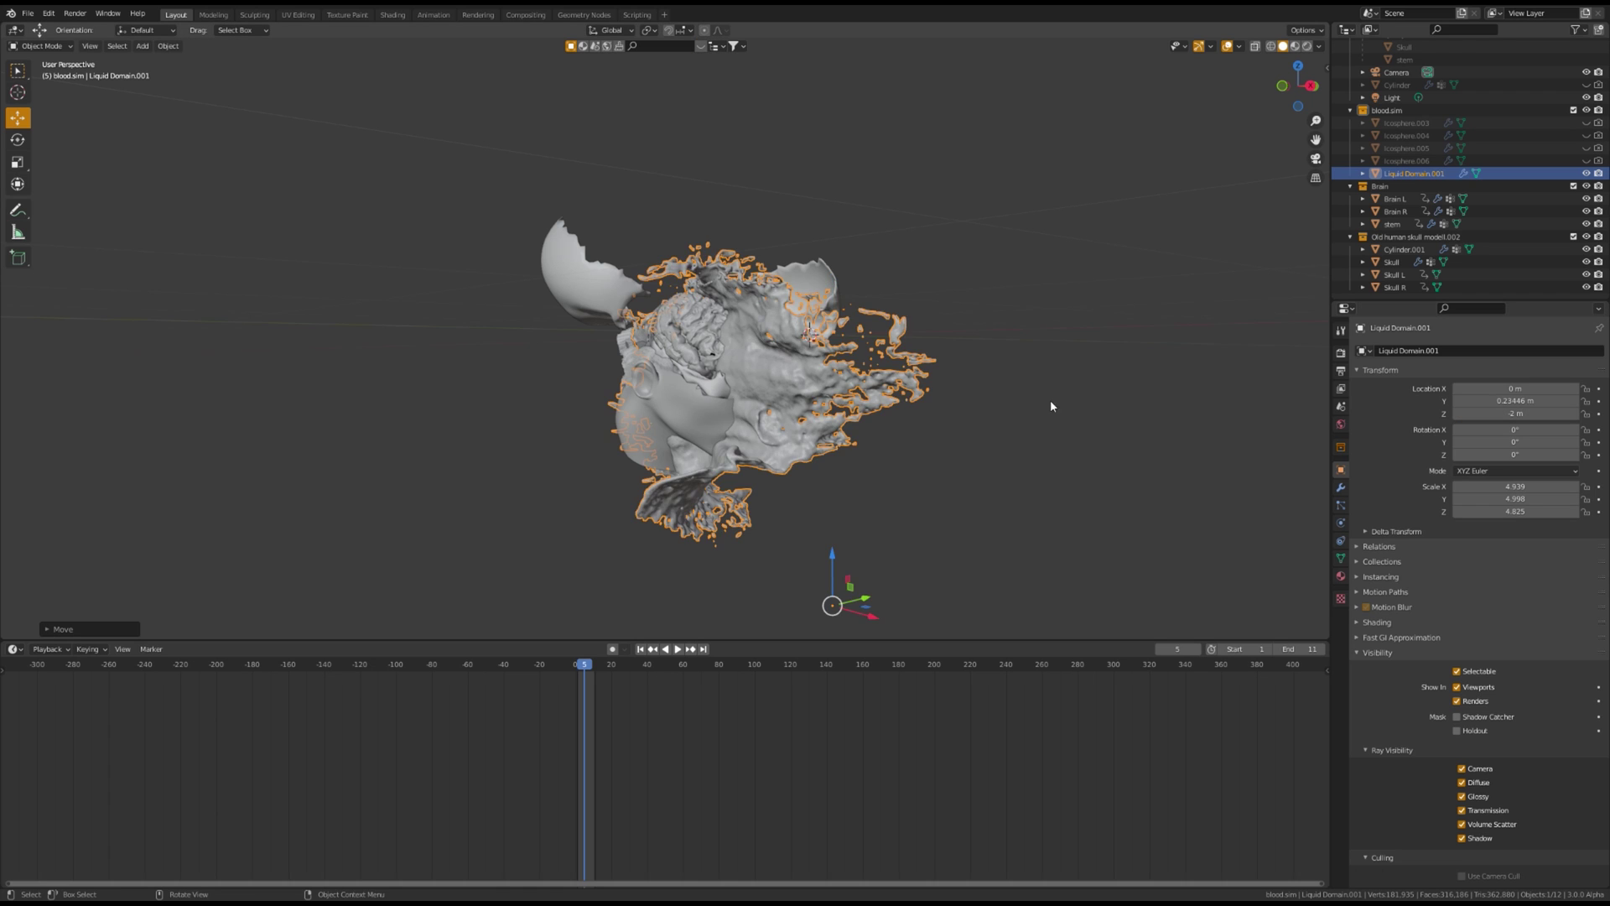
- Move the liquid blood domain along Z to about -1.73 m and check its fit on the head at frames 2 and 3
middle_drag(1050, 406, 923, 453)
key(Left)
key(Left)
key(Left)
middle_drag(738, 432, 841, 518)
drag(837, 560, 975, 537)
scroll(974, 385, down, 6)
middle_drag(974, 385, 858, 374)
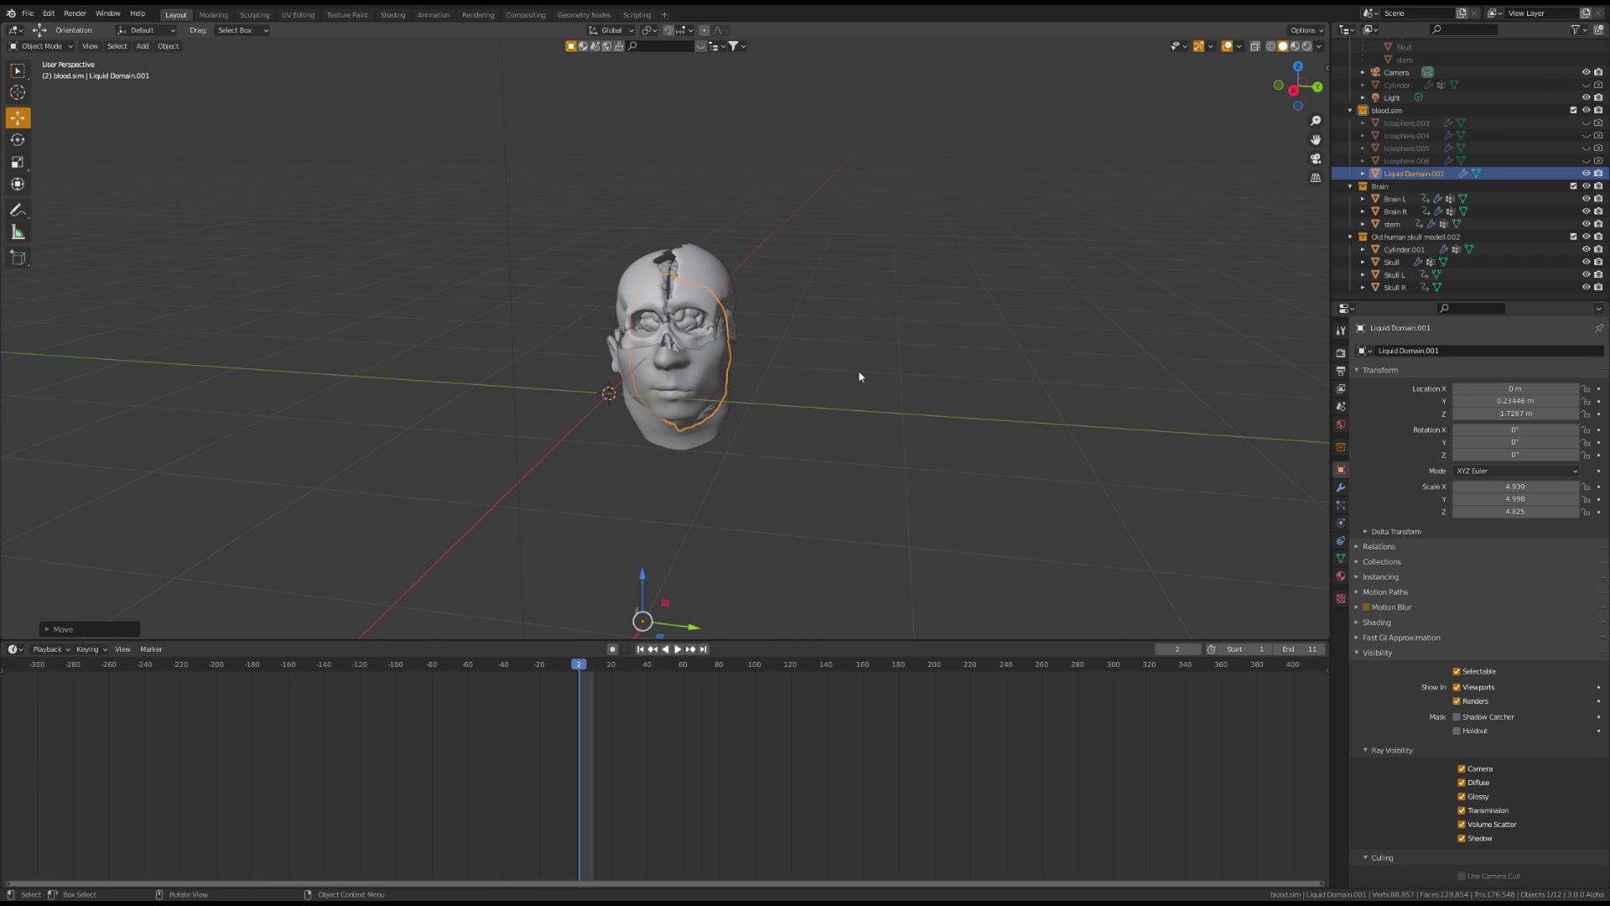
click(1197, 649)
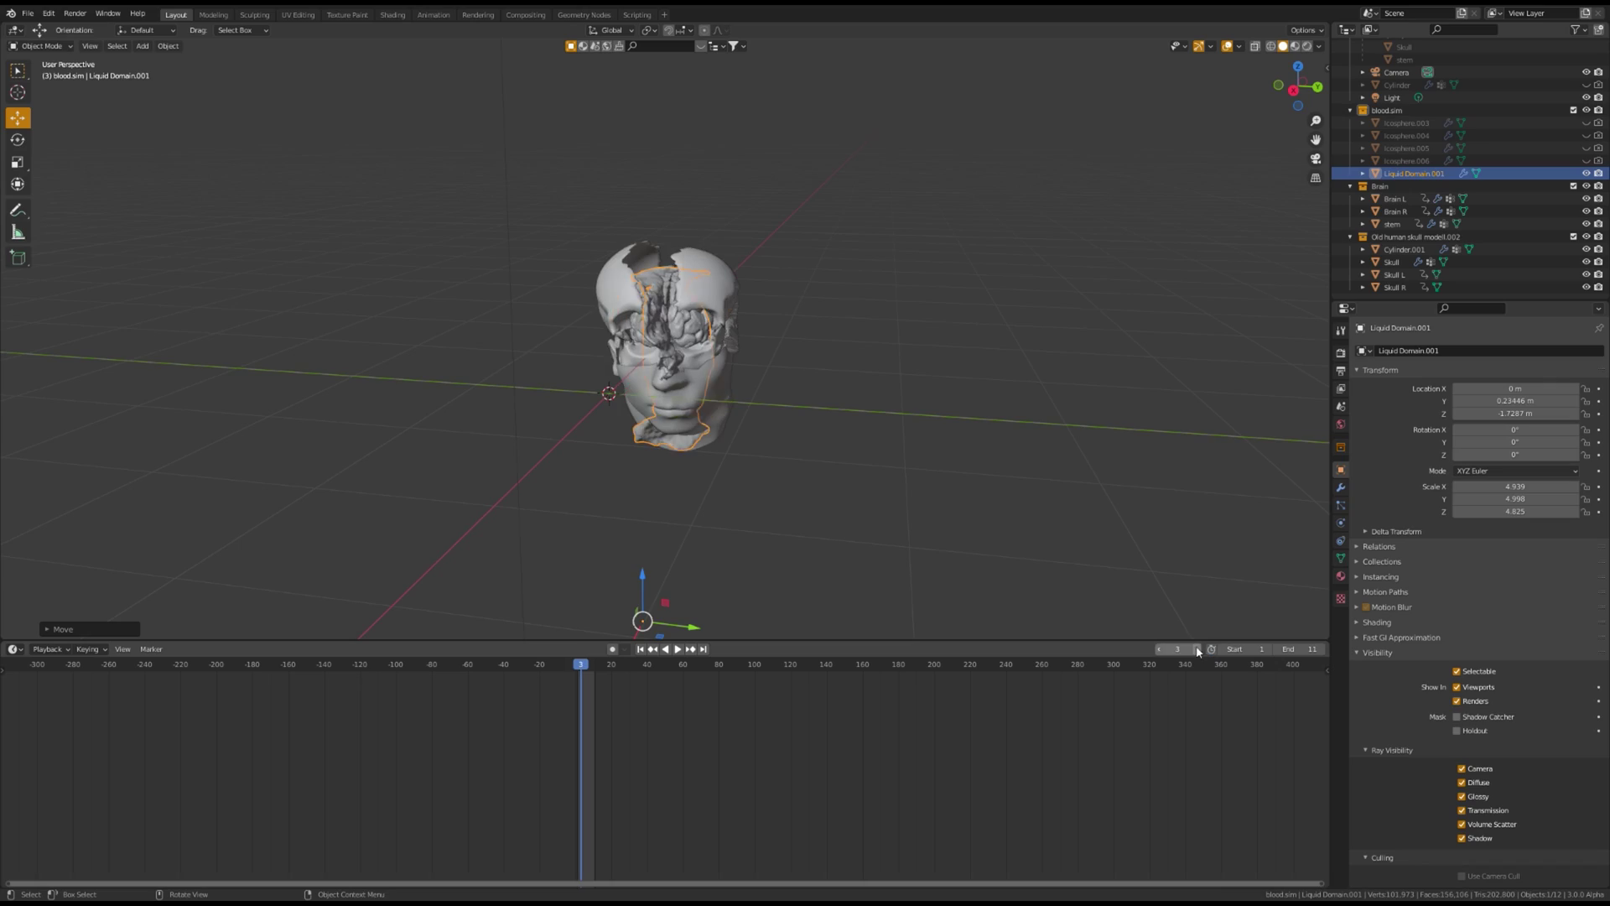
middle_drag(851, 373, 1038, 510)
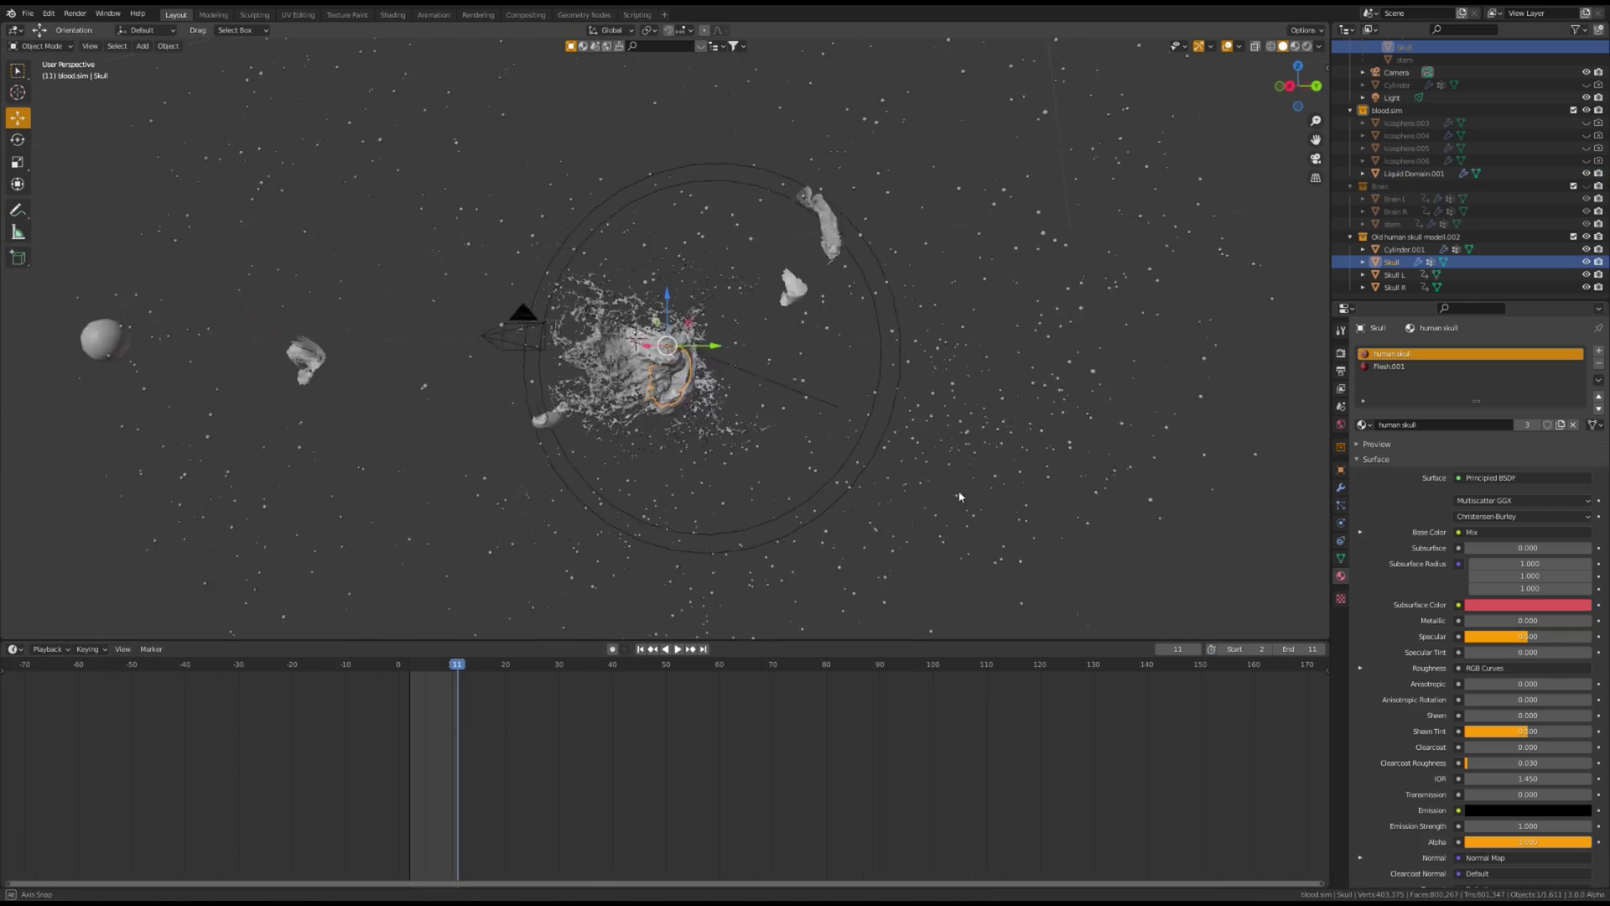
- Show the scene in rendered shading and examine the blood and head fragments at frame 11 up close
middle_drag(959, 495, 1049, 490)
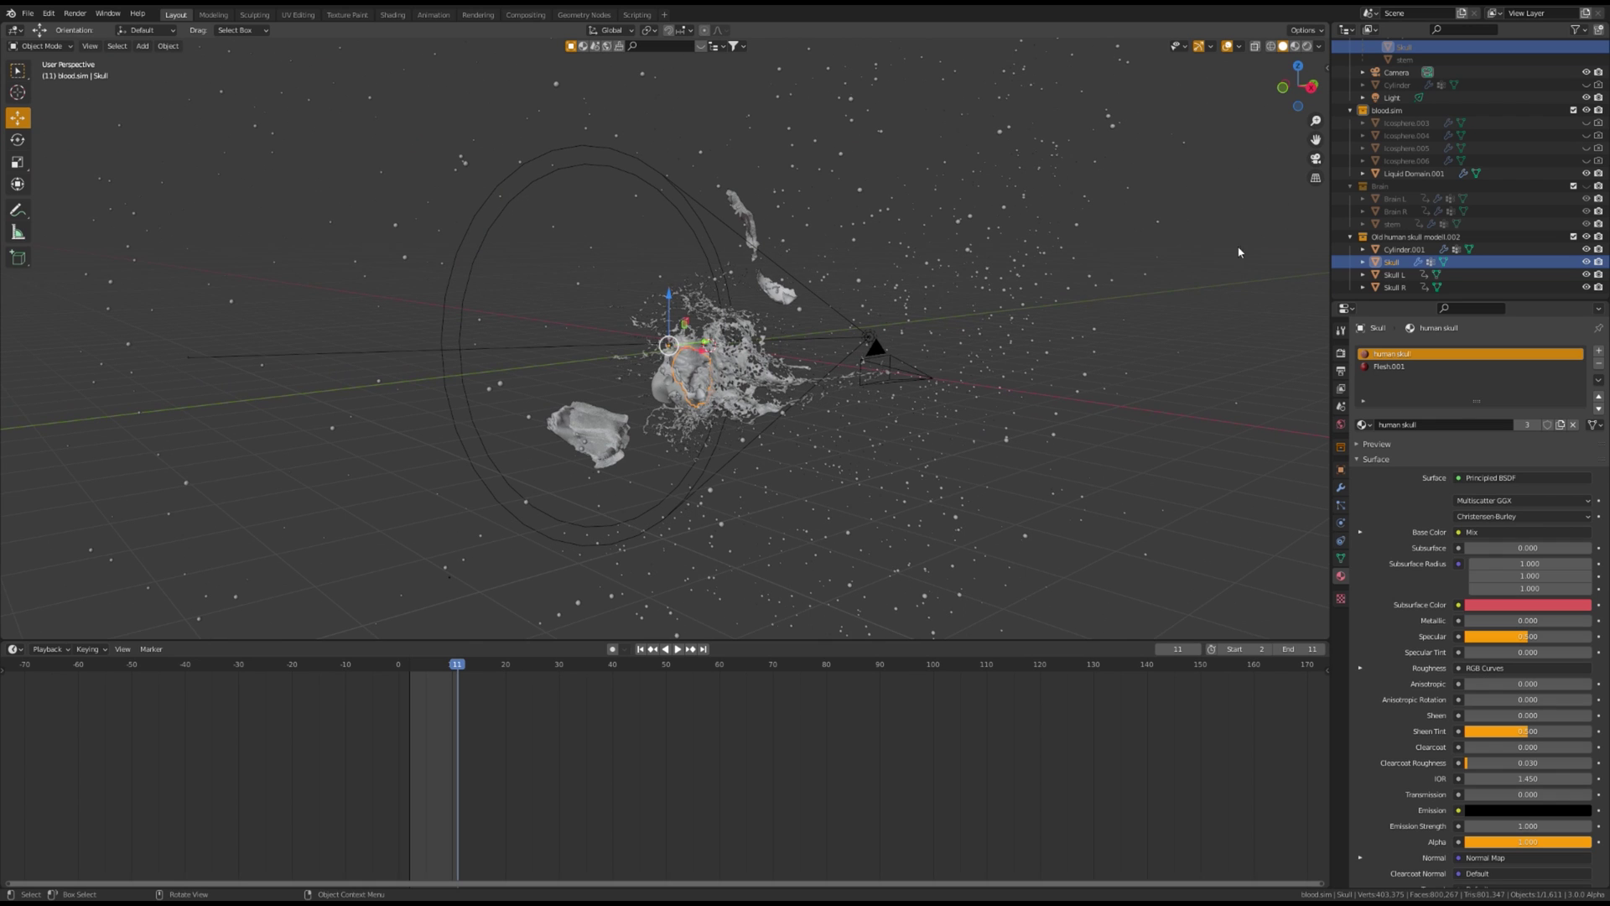
click(1306, 46)
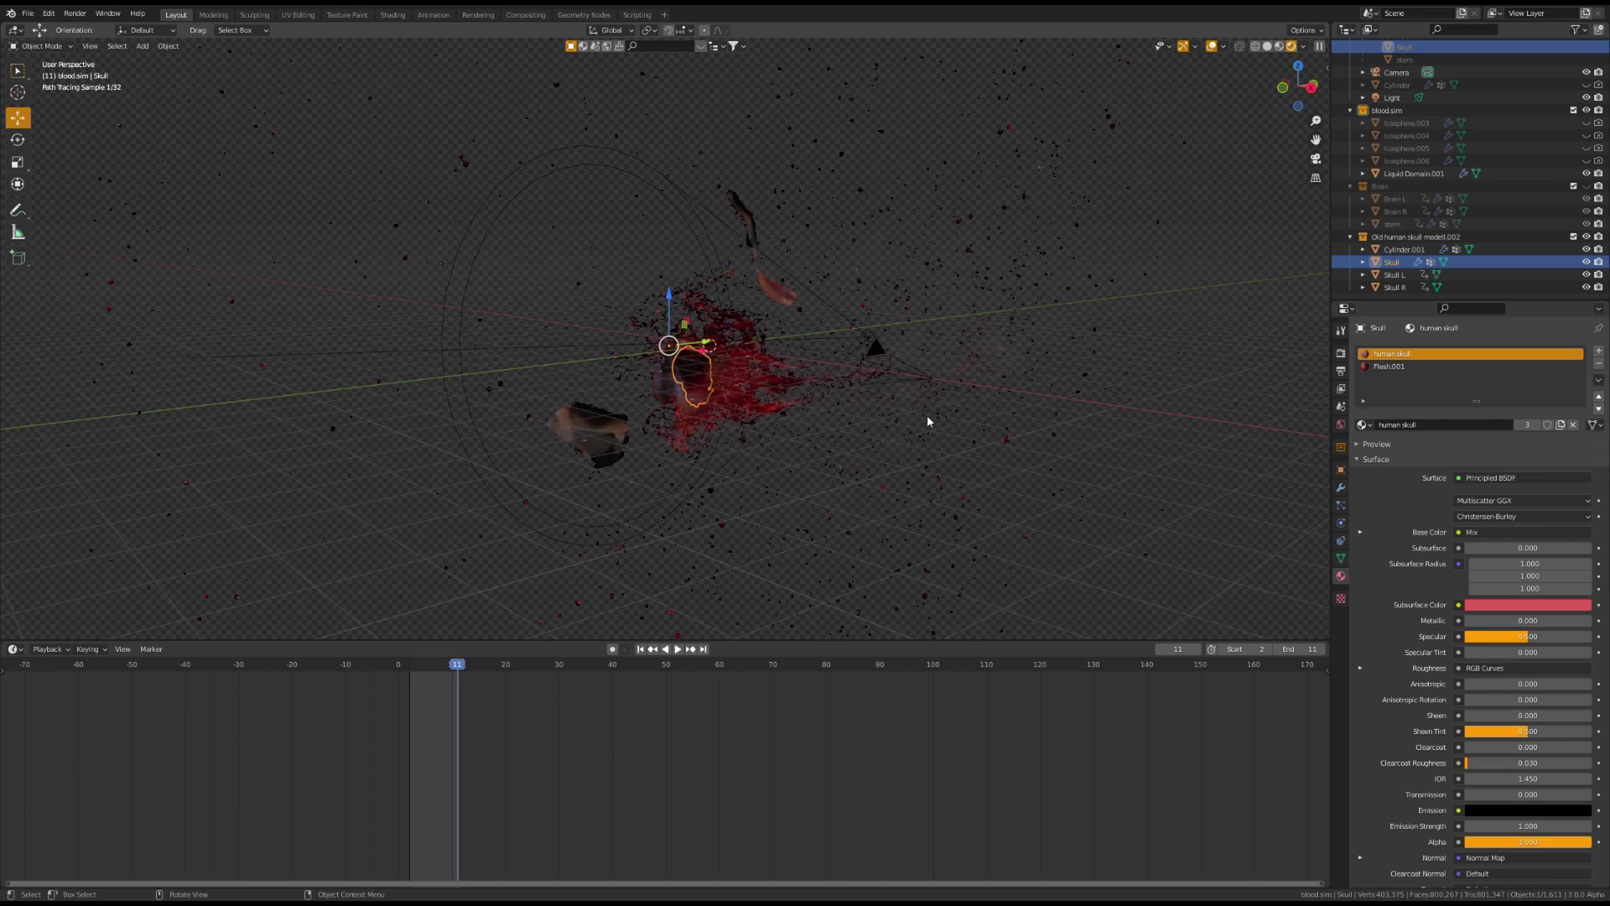
scroll(928, 415, up, 3)
scroll(928, 419, up, 2)
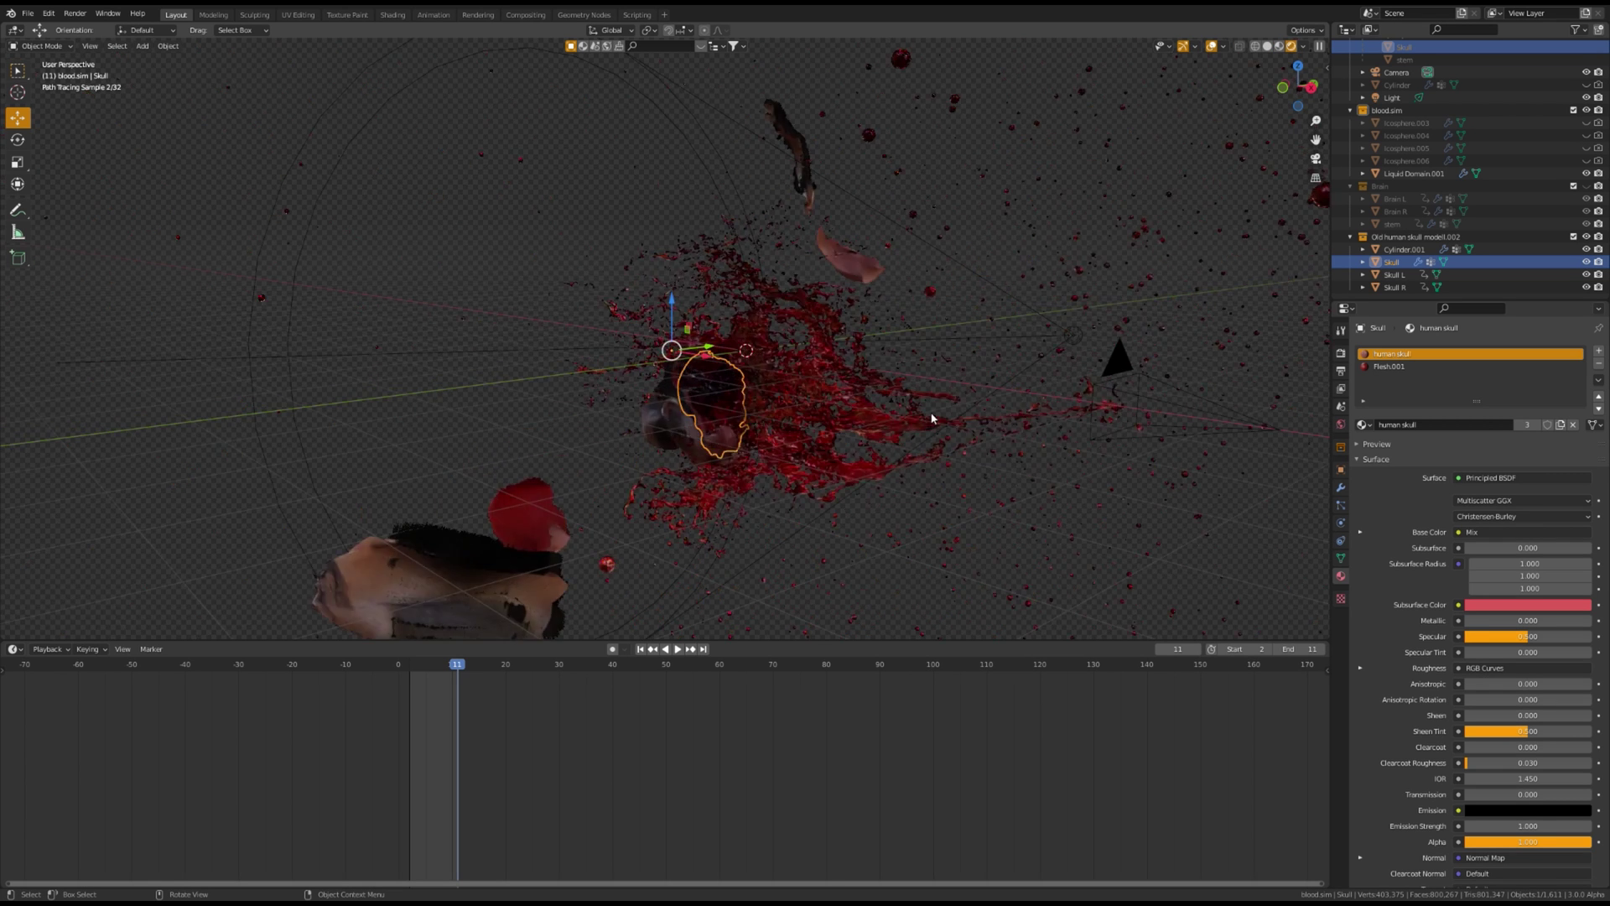
click(1074, 336)
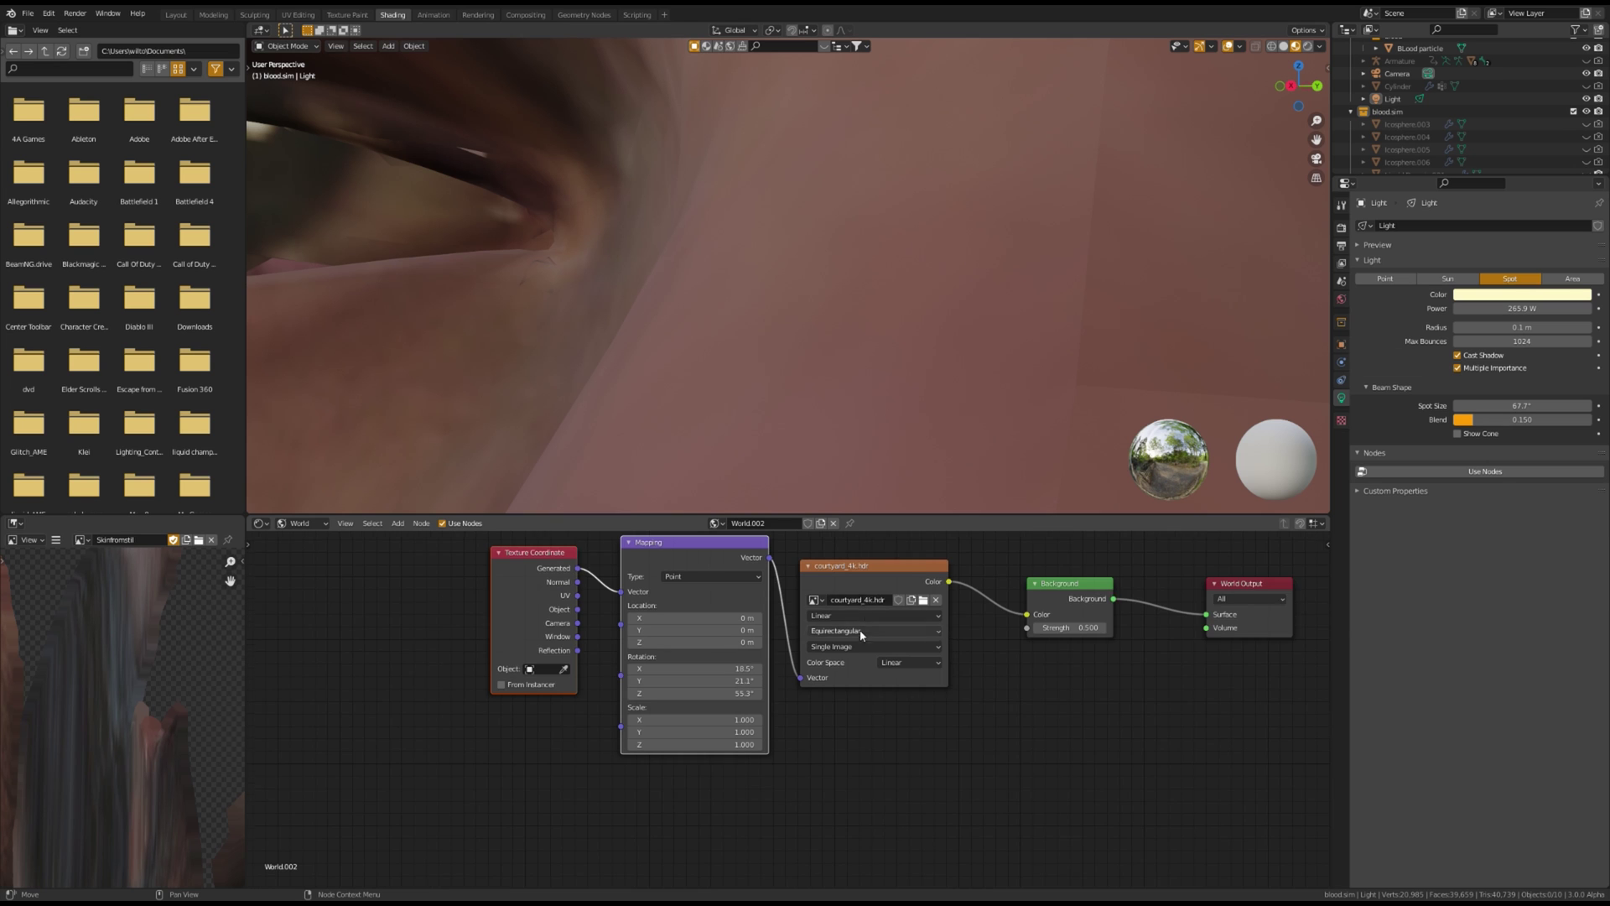
- Add an Environment Texture node with courtyard_4k.hdr to the world shader and connect its Color output to the Background colour
scroll(926, 587, down, 1)
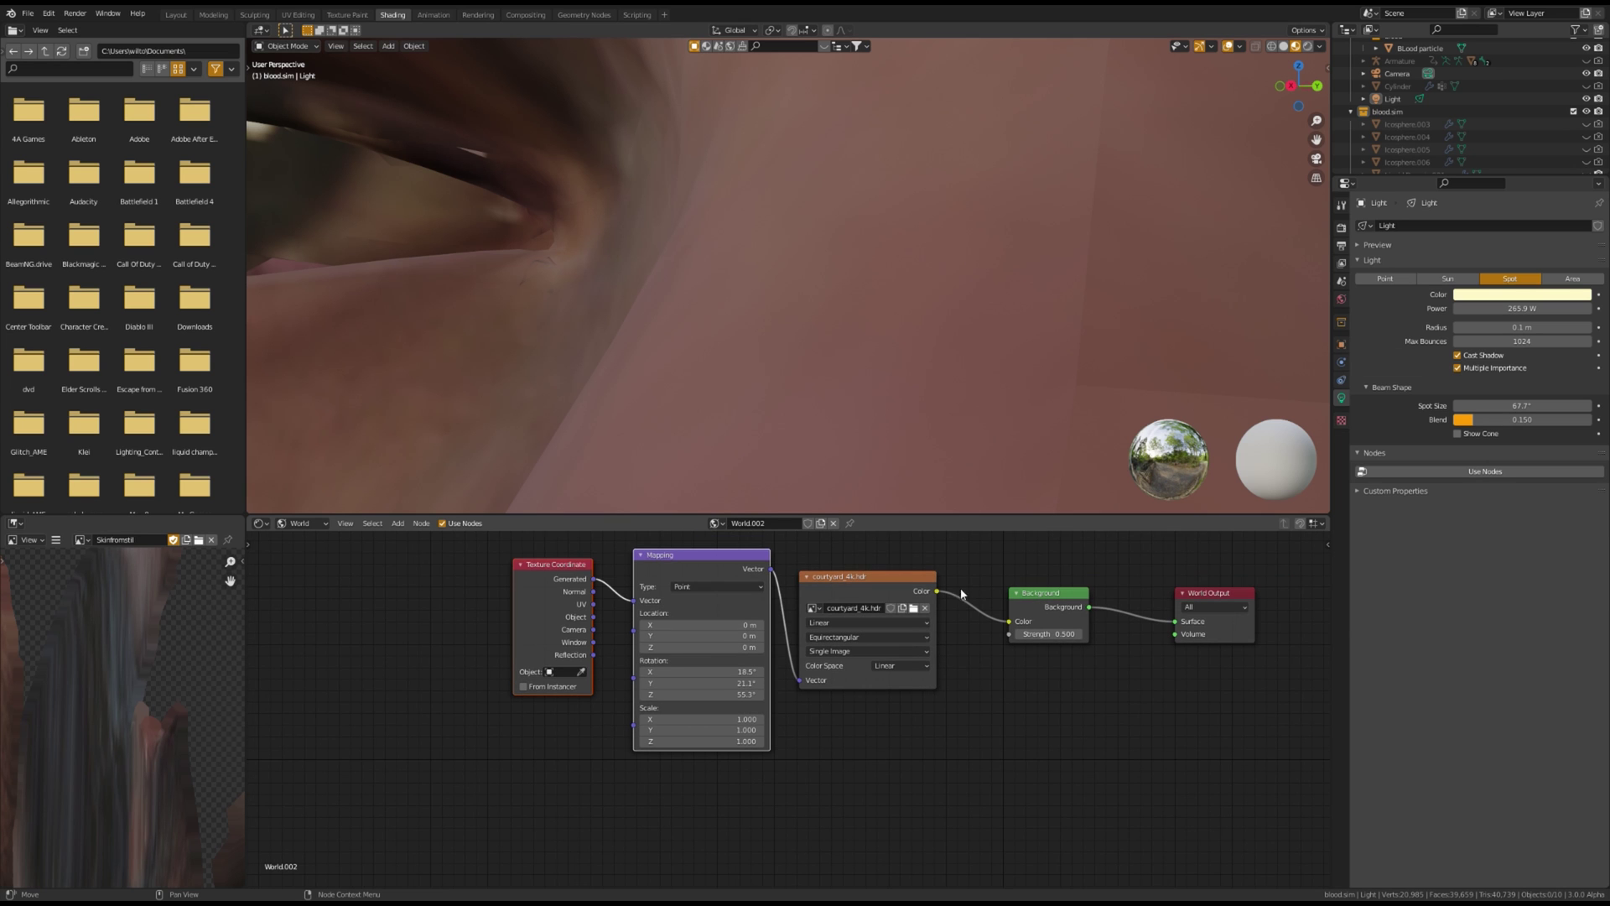
click(895, 720)
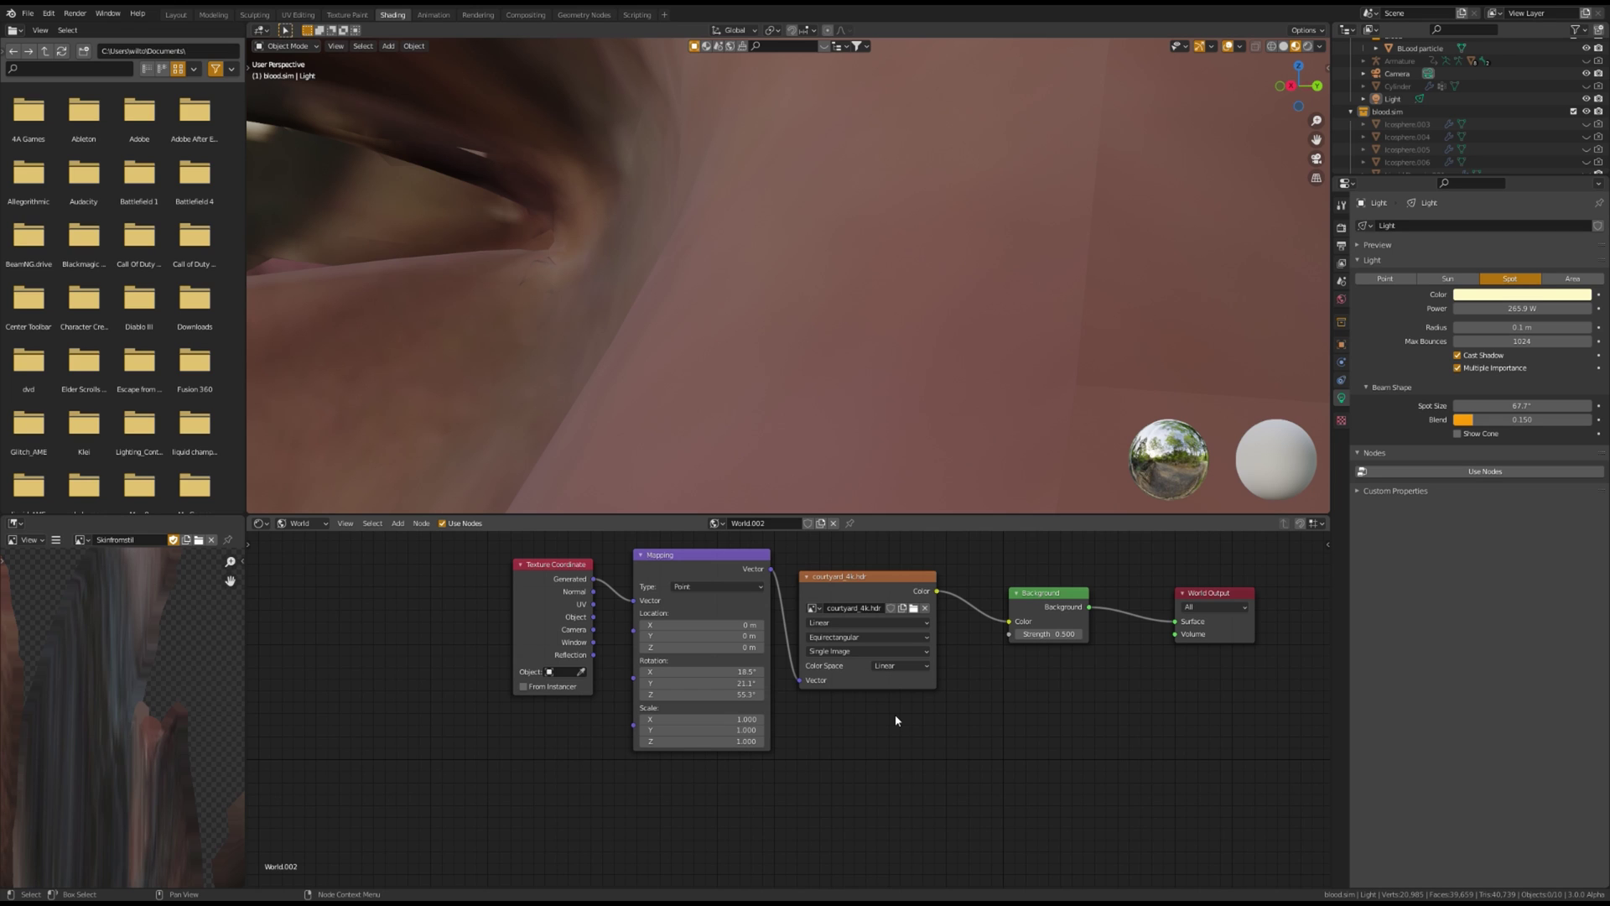
key(shift+a)
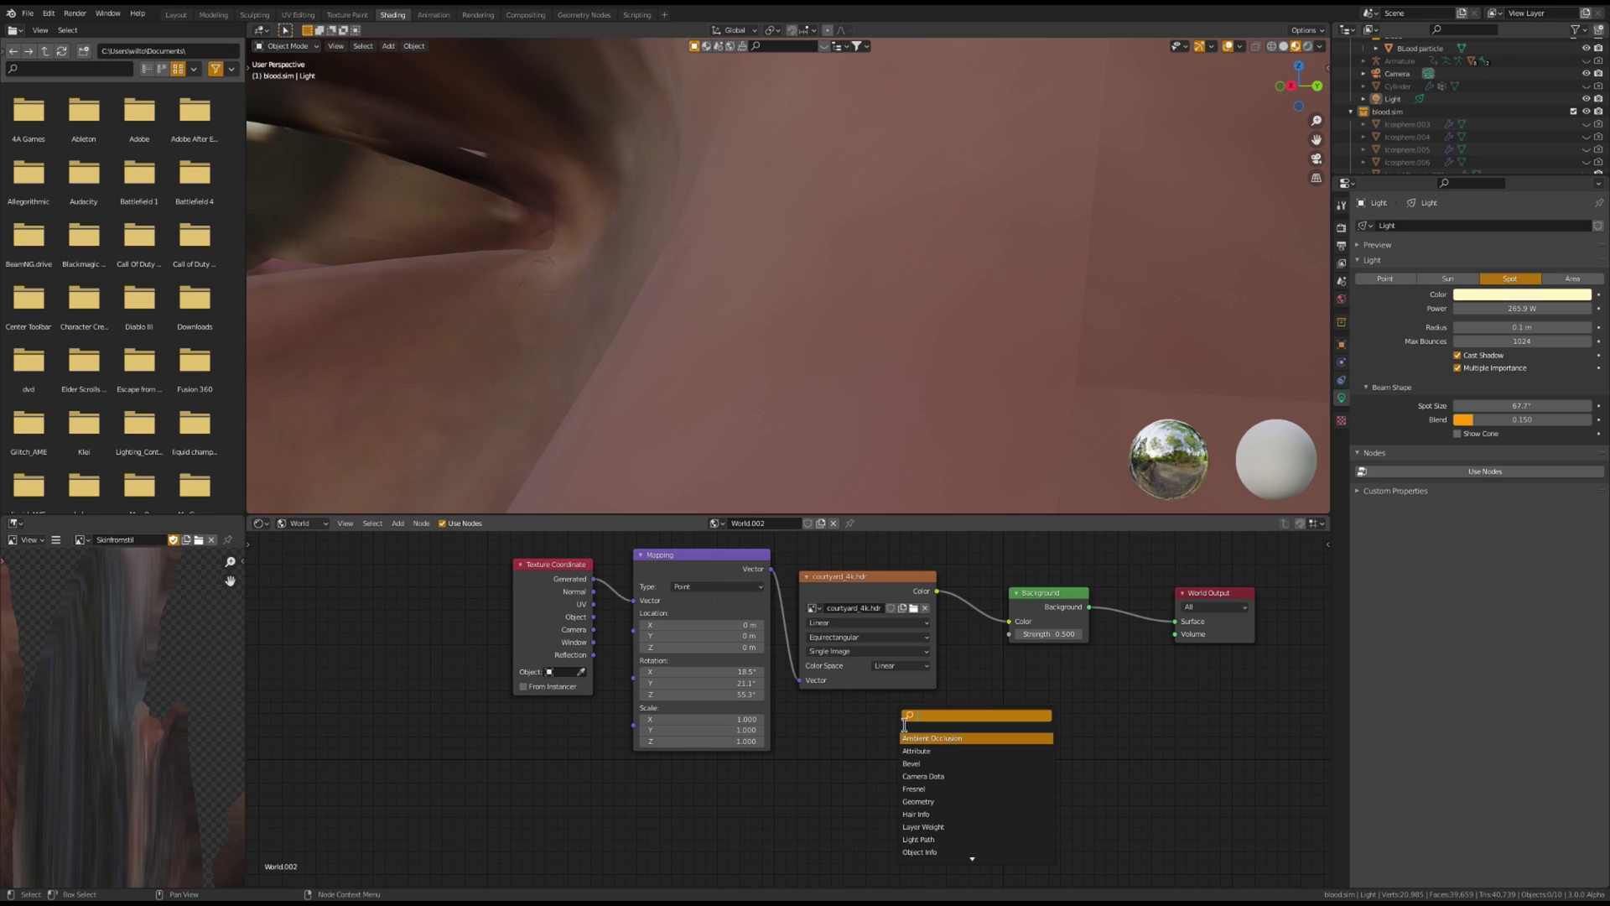
text(en)
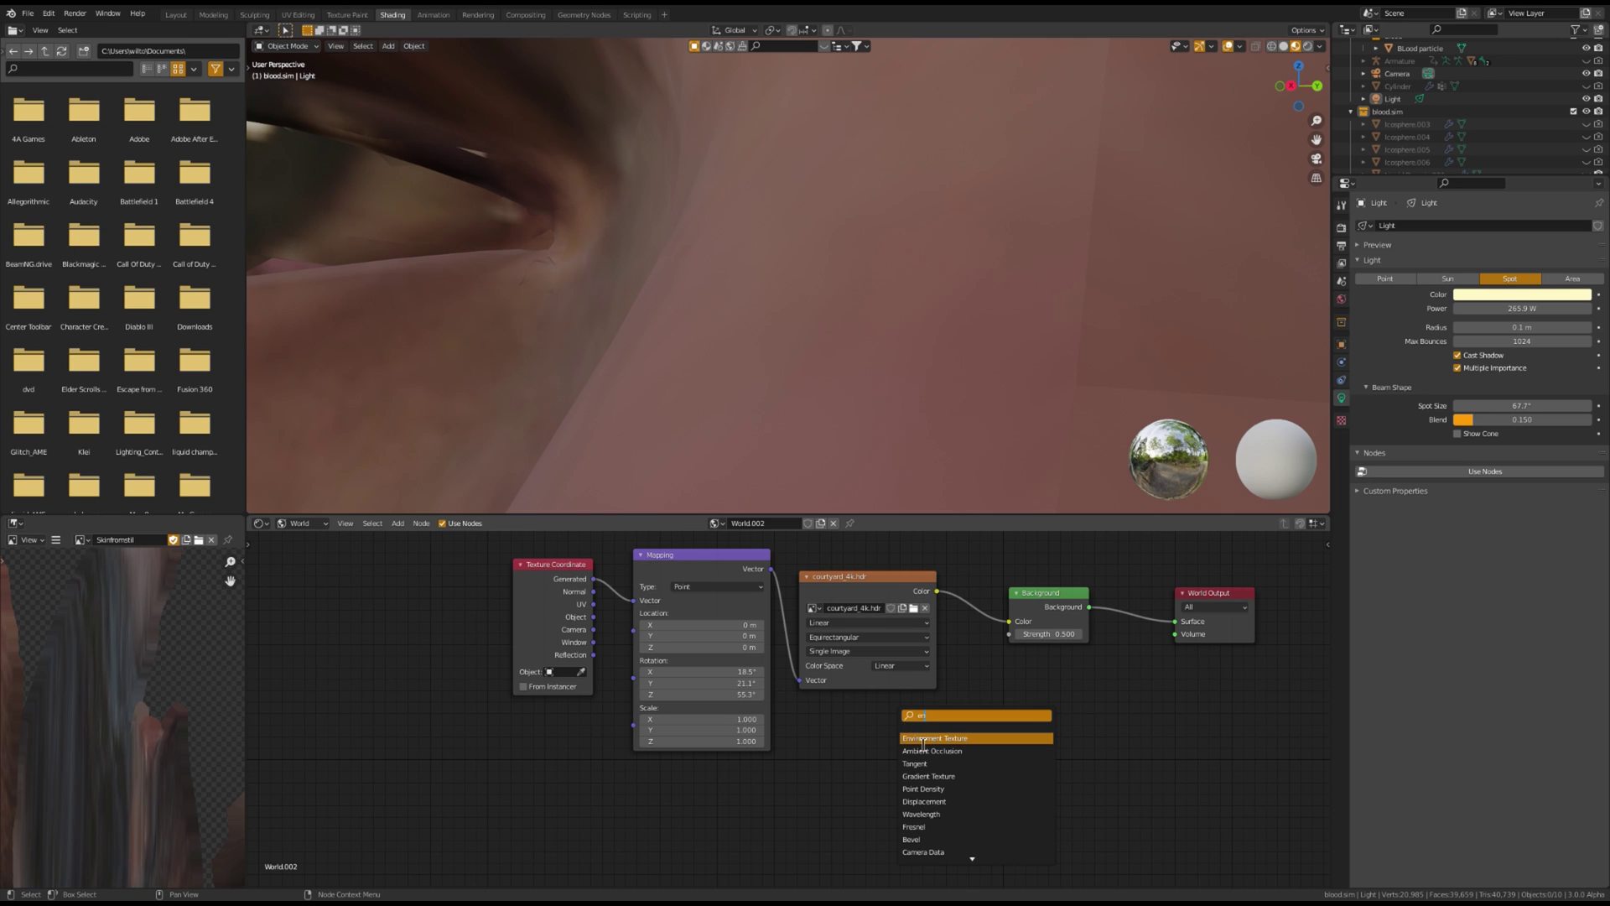
key(Return)
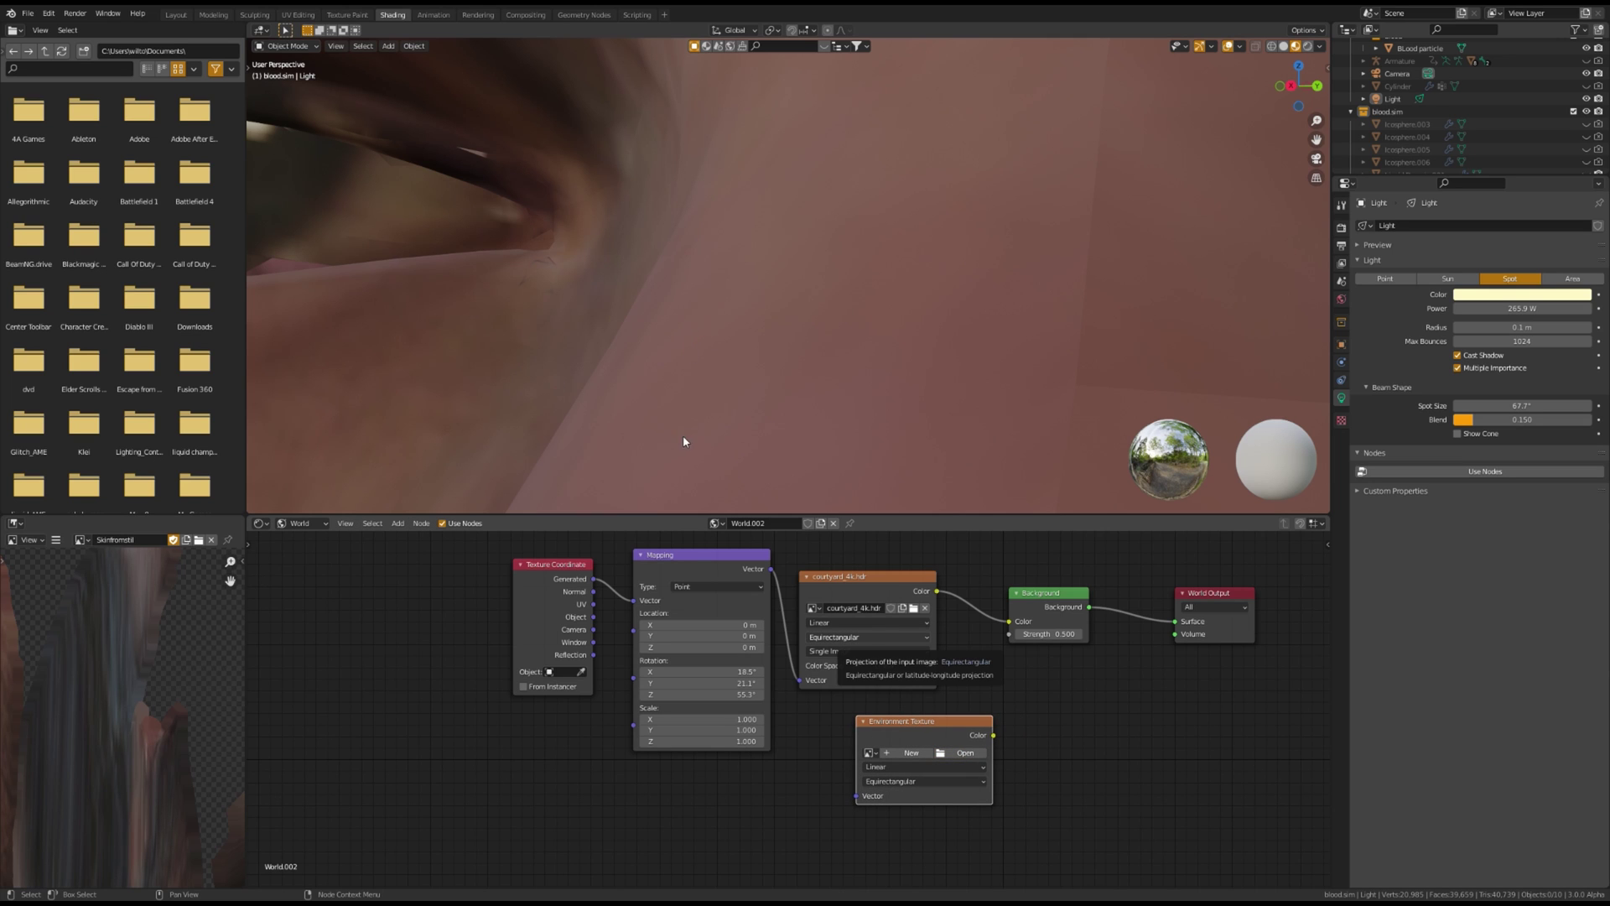
click(945, 696)
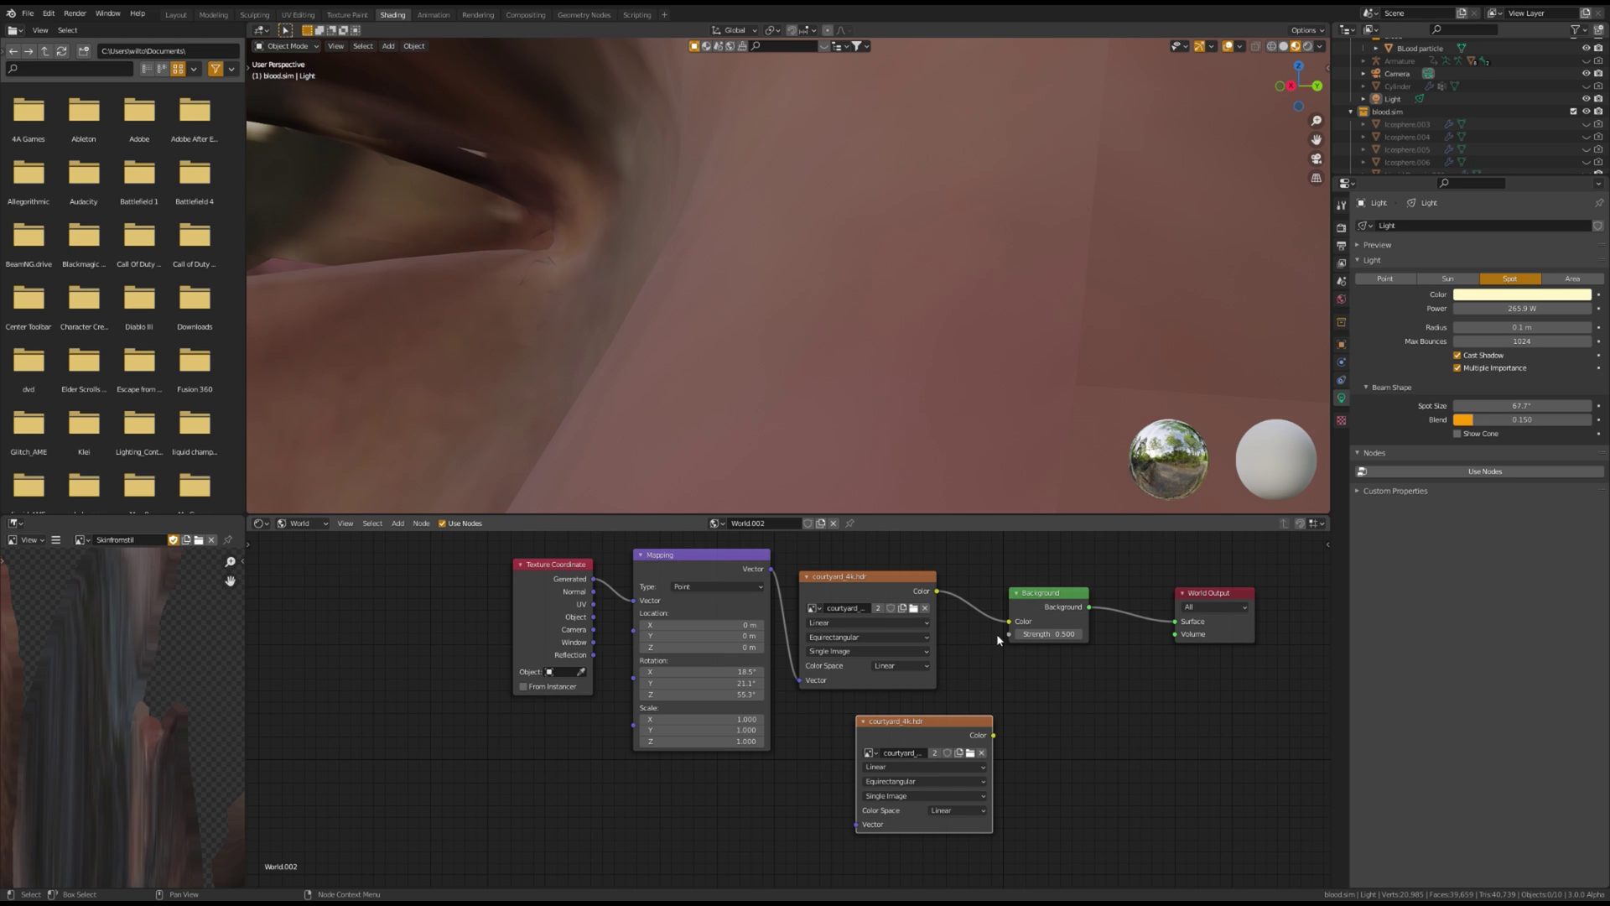
drag(993, 736, 1009, 621)
- View the rendered head through the camera and compare the lighting by toggling Scene World and Scene Lights
key(KP_0)
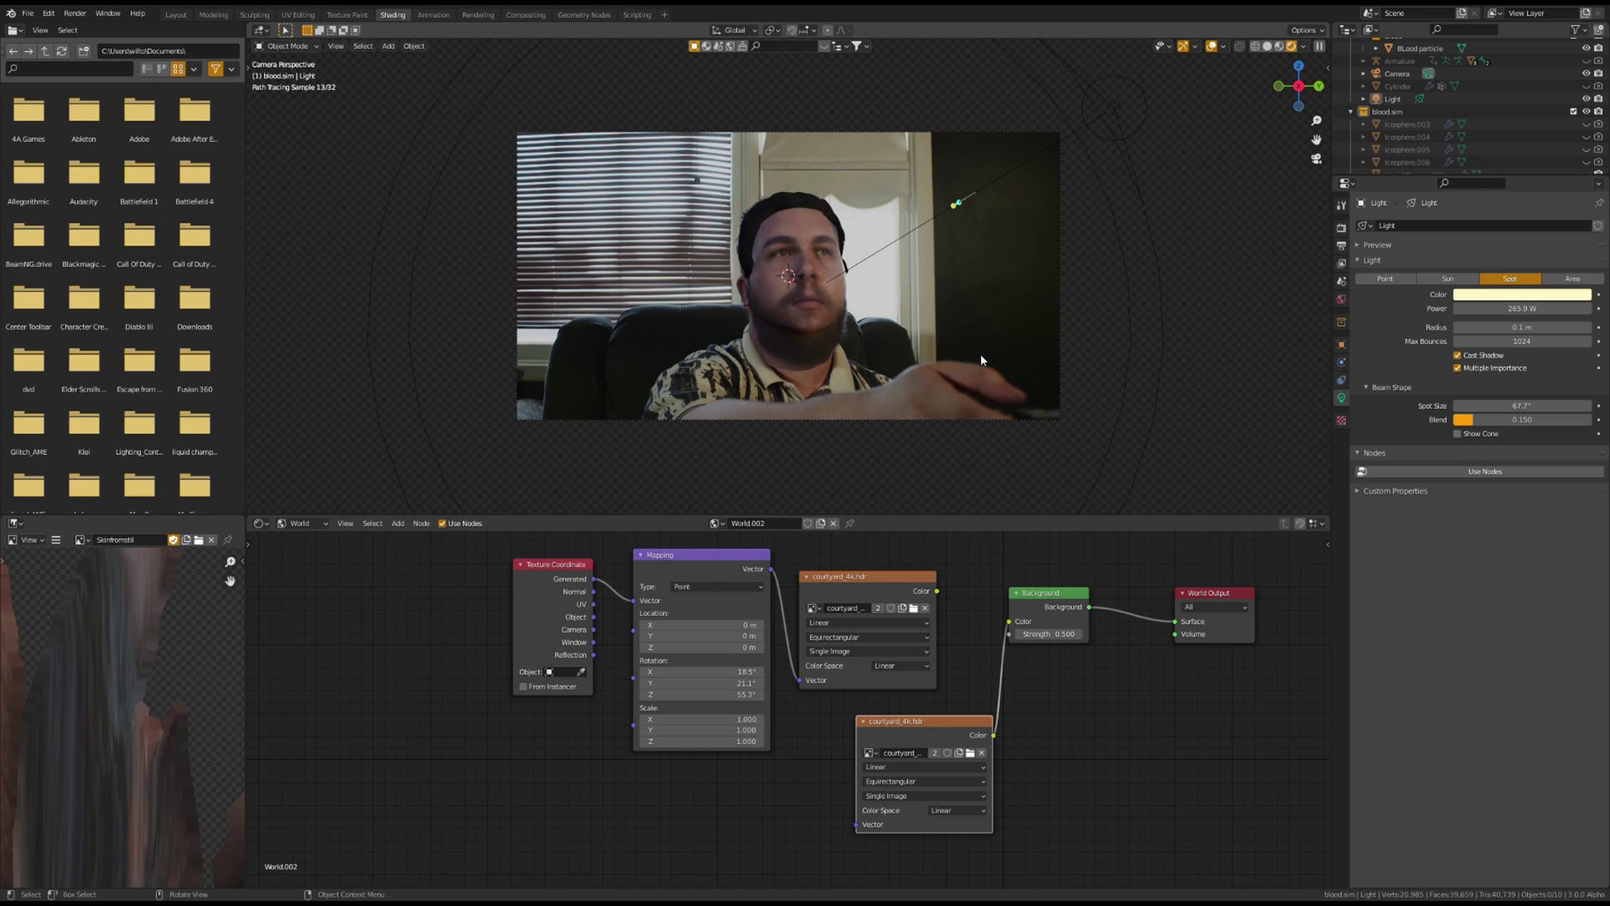
click(1308, 48)
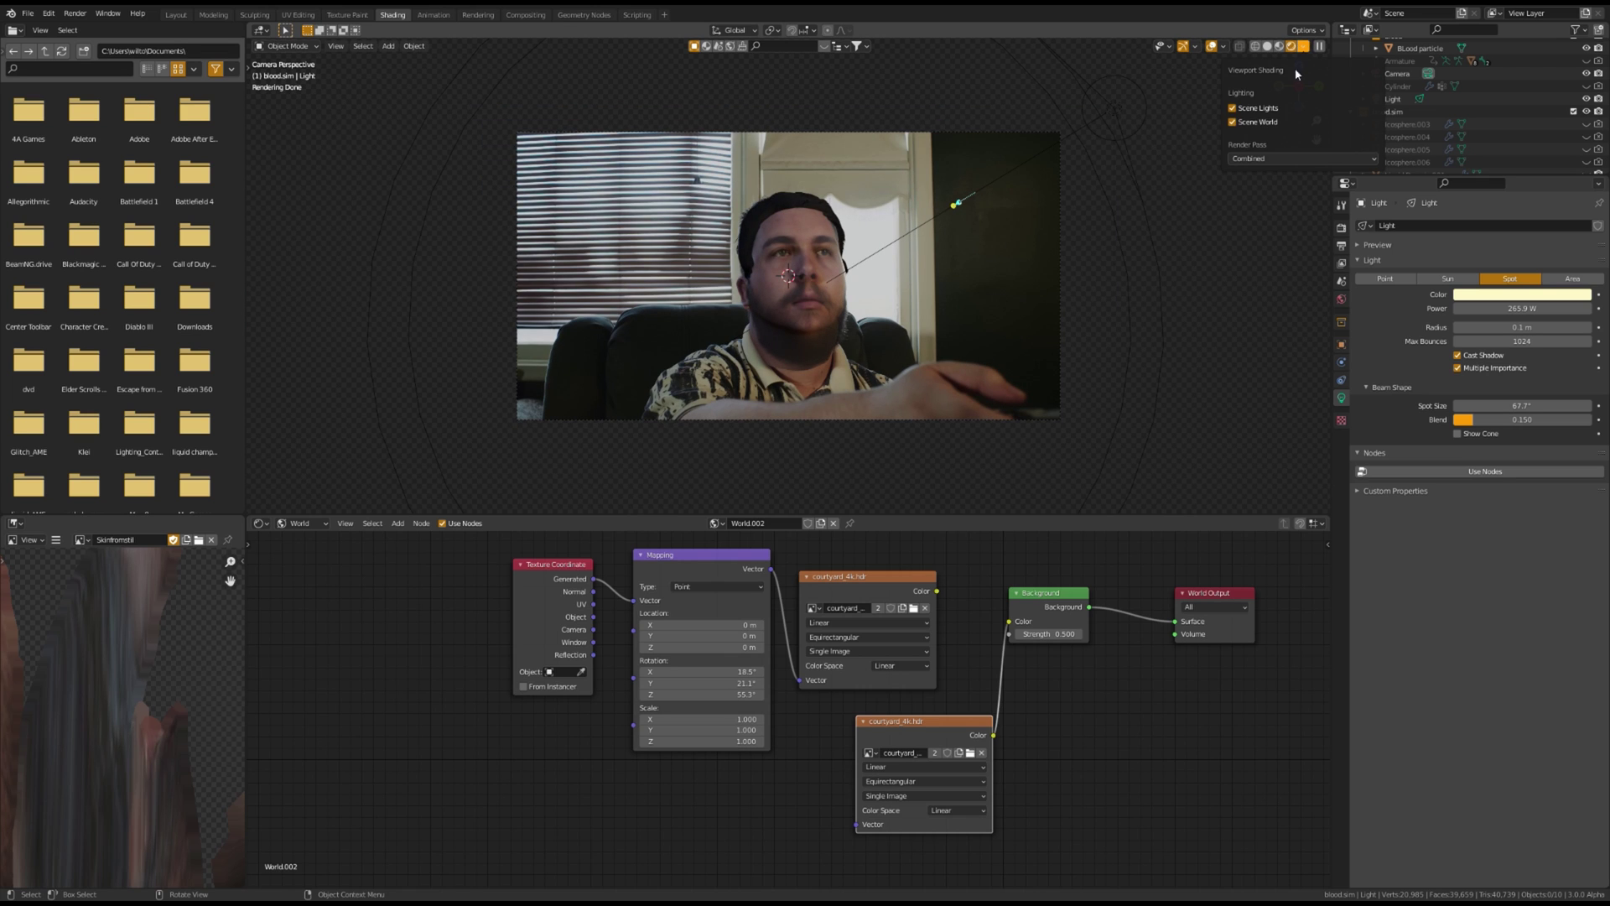
click(1233, 122)
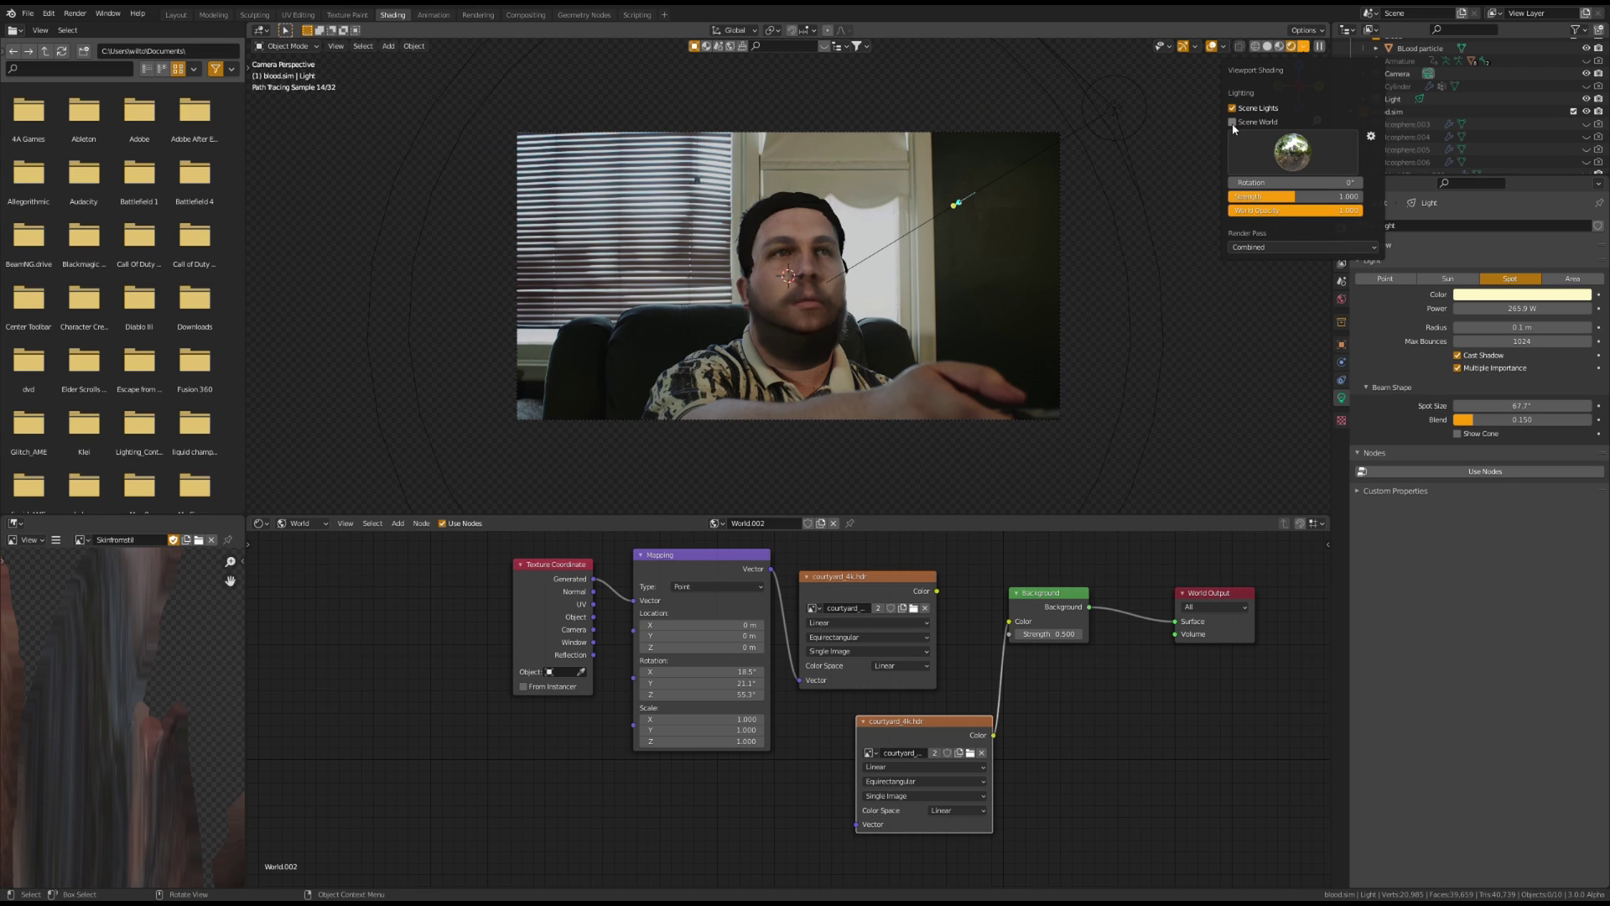
click(1232, 122)
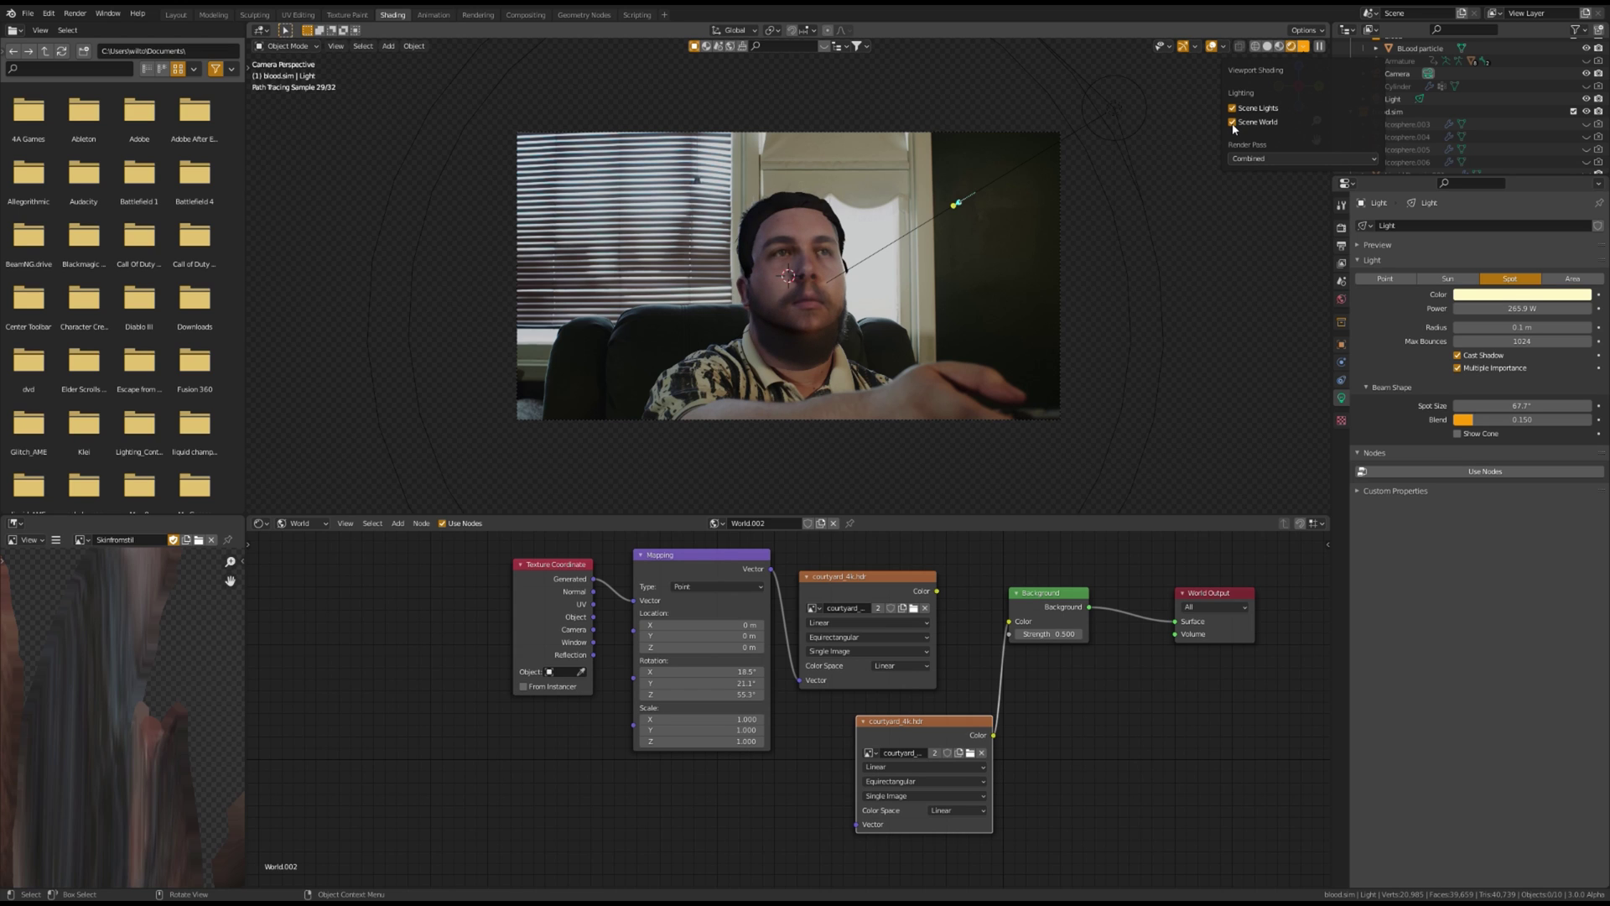
click(1233, 122)
click(1232, 123)
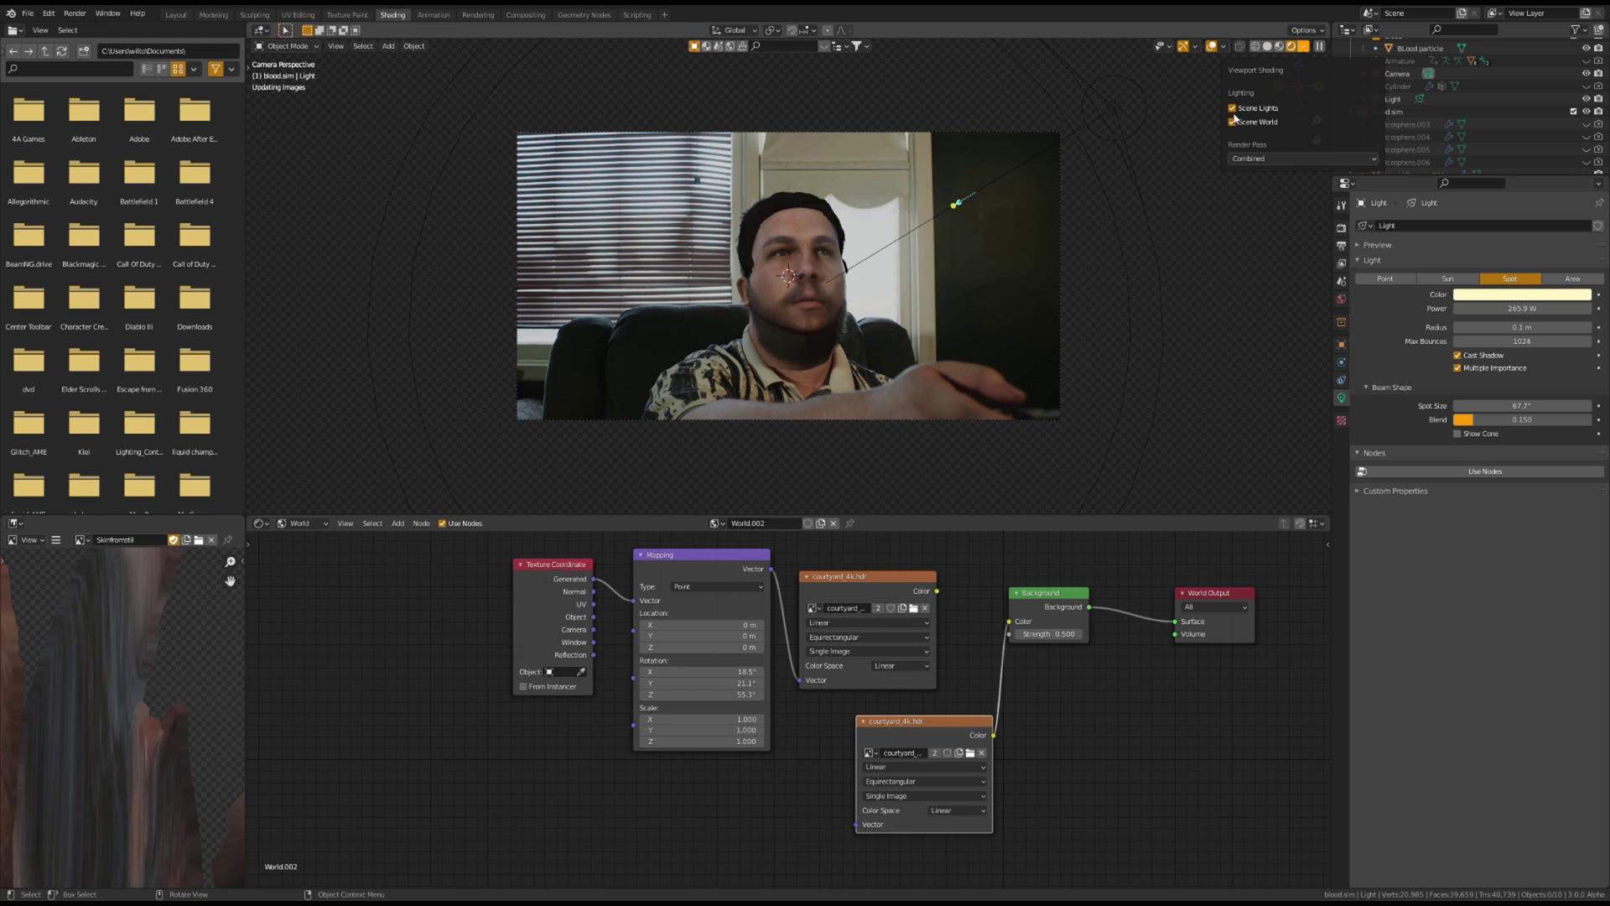
click(1233, 108)
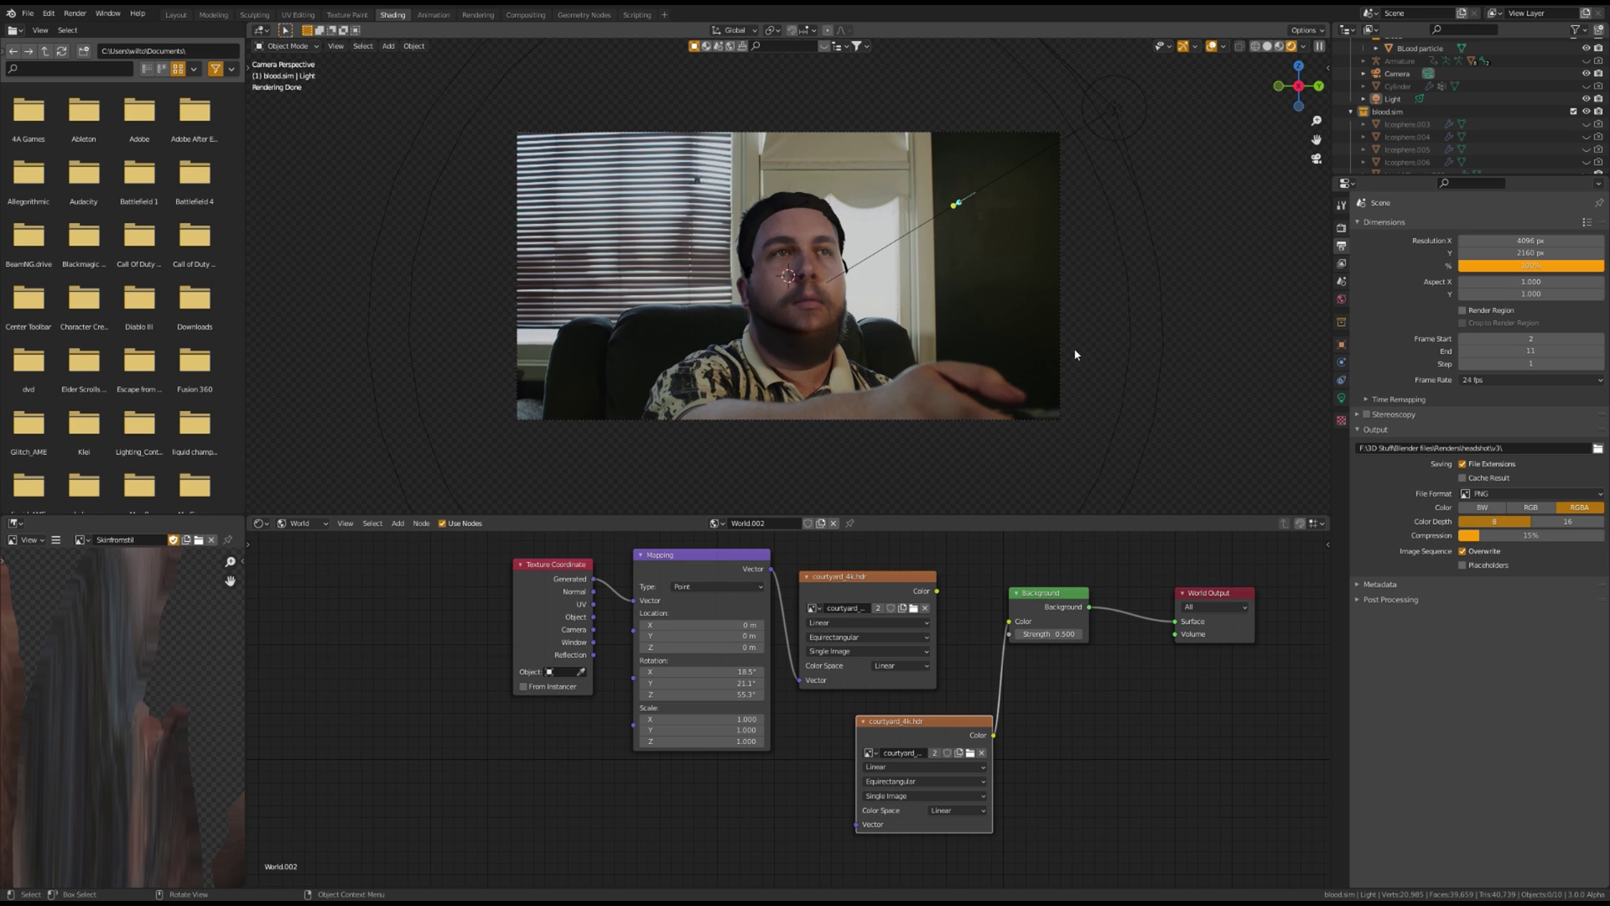
- Review the Film transparency and Denoising options in the render settings
click(1341, 229)
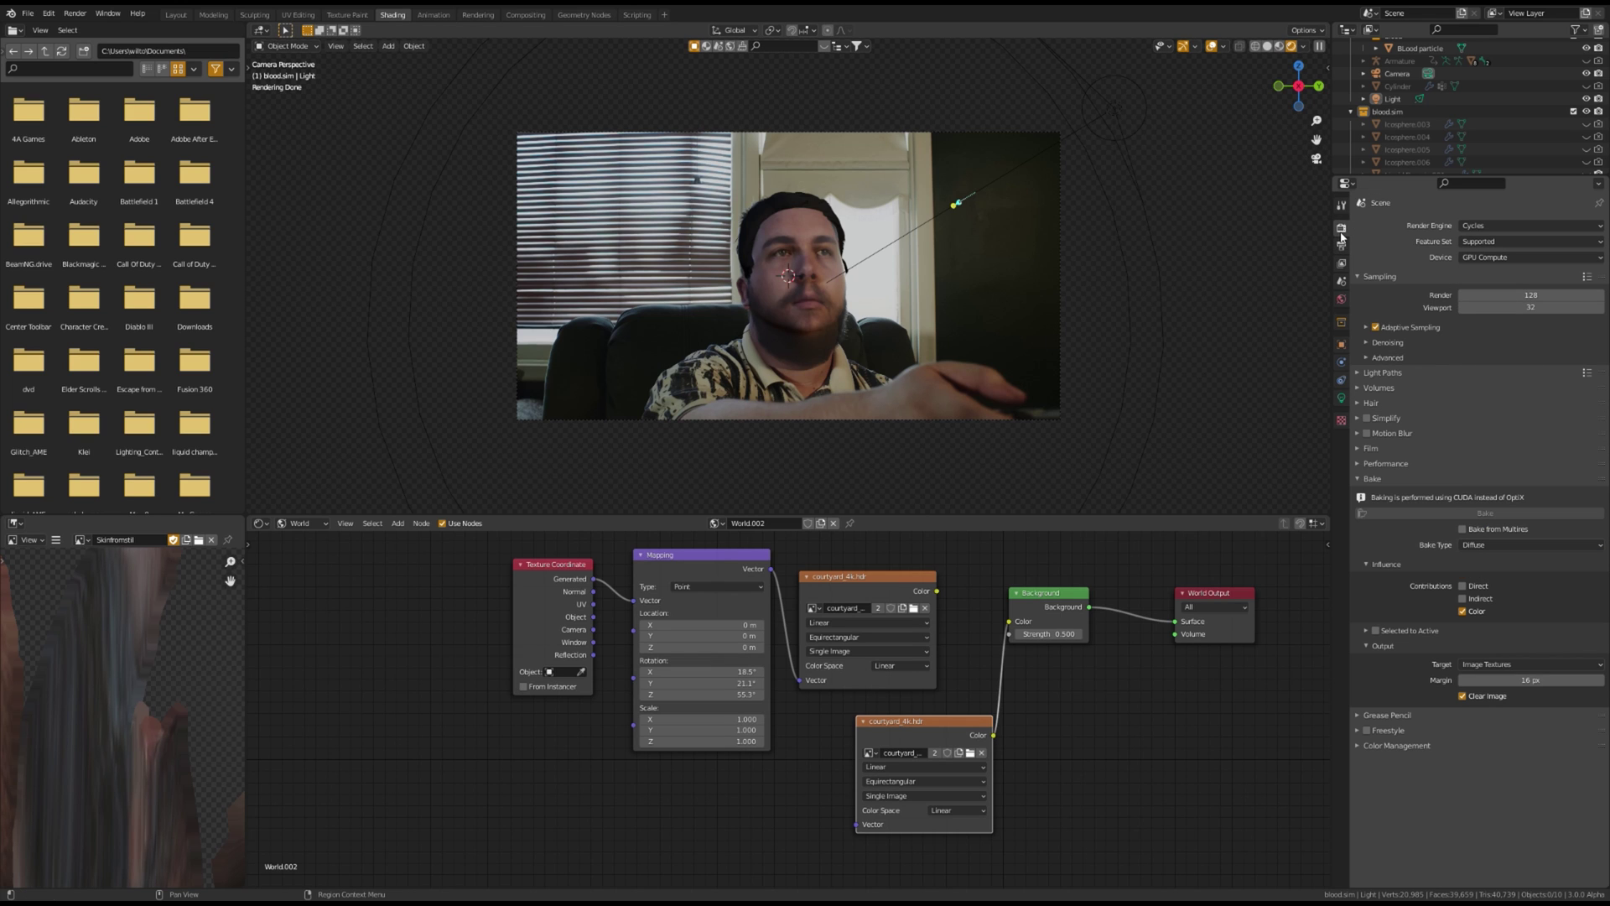
click(1355, 450)
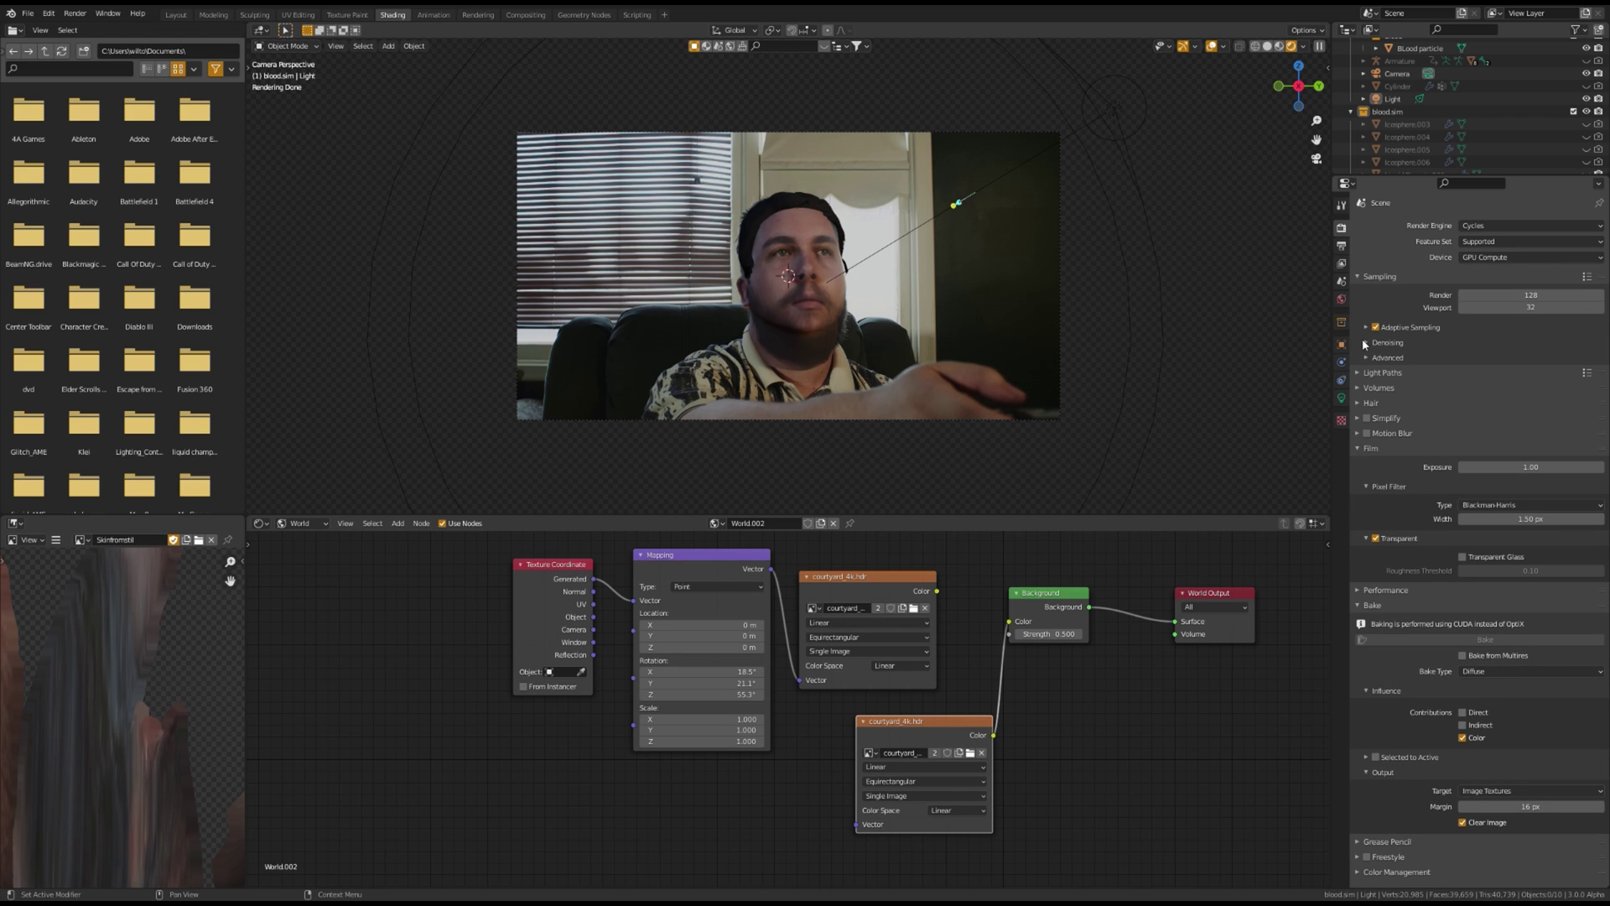
click(1448, 342)
click(1365, 344)
- Set the render output file format to PNG and bring up the render commands
click(1340, 248)
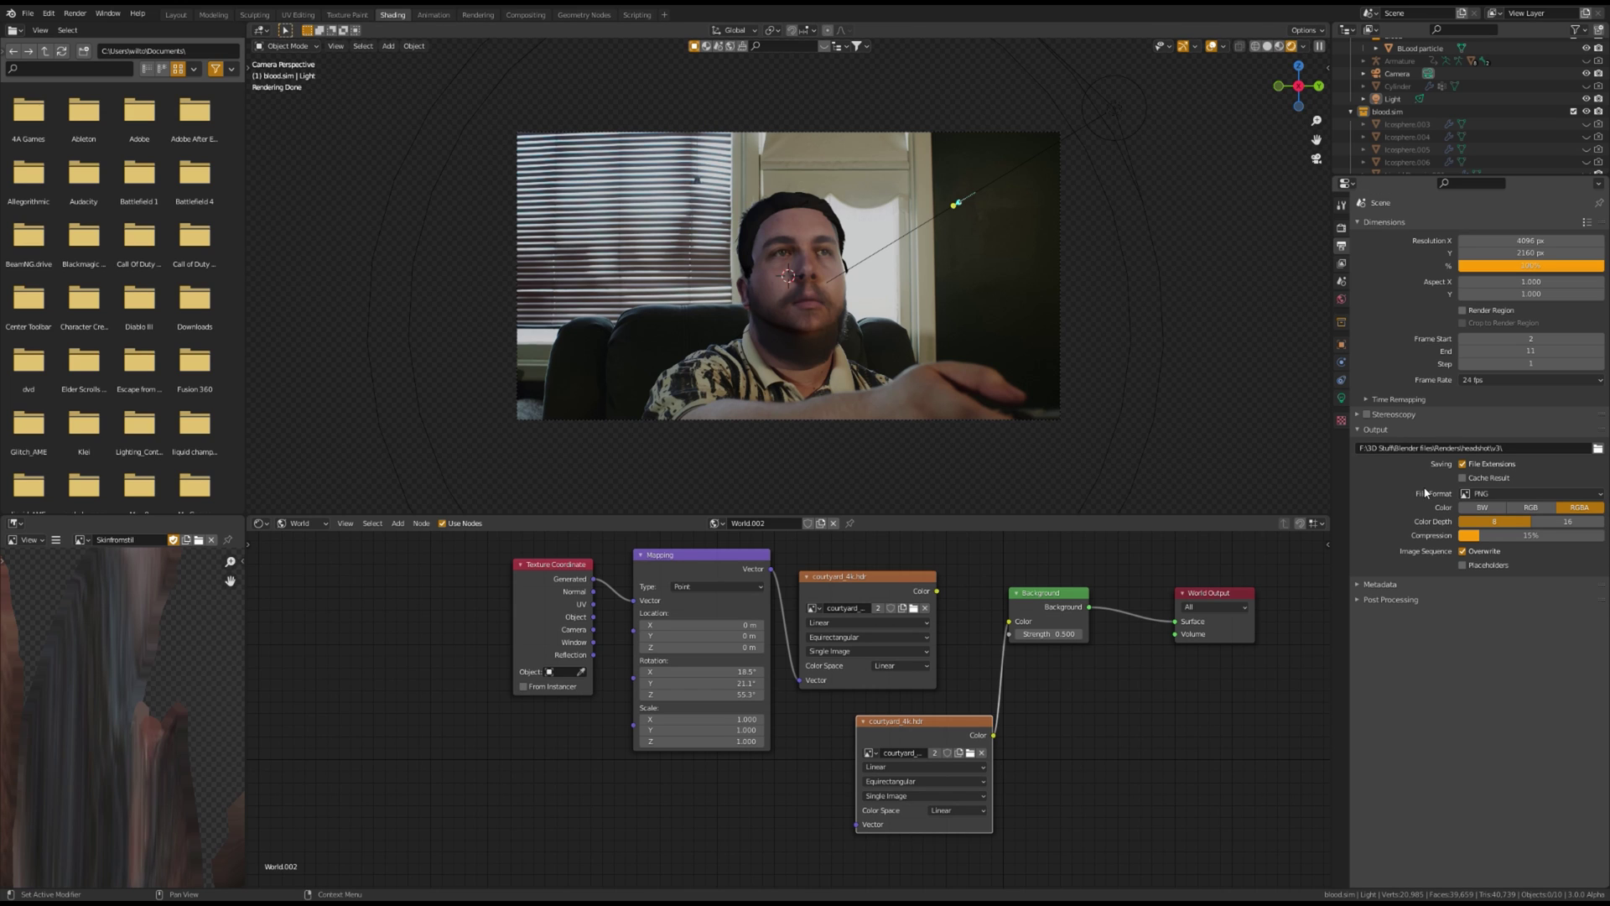
click(1580, 497)
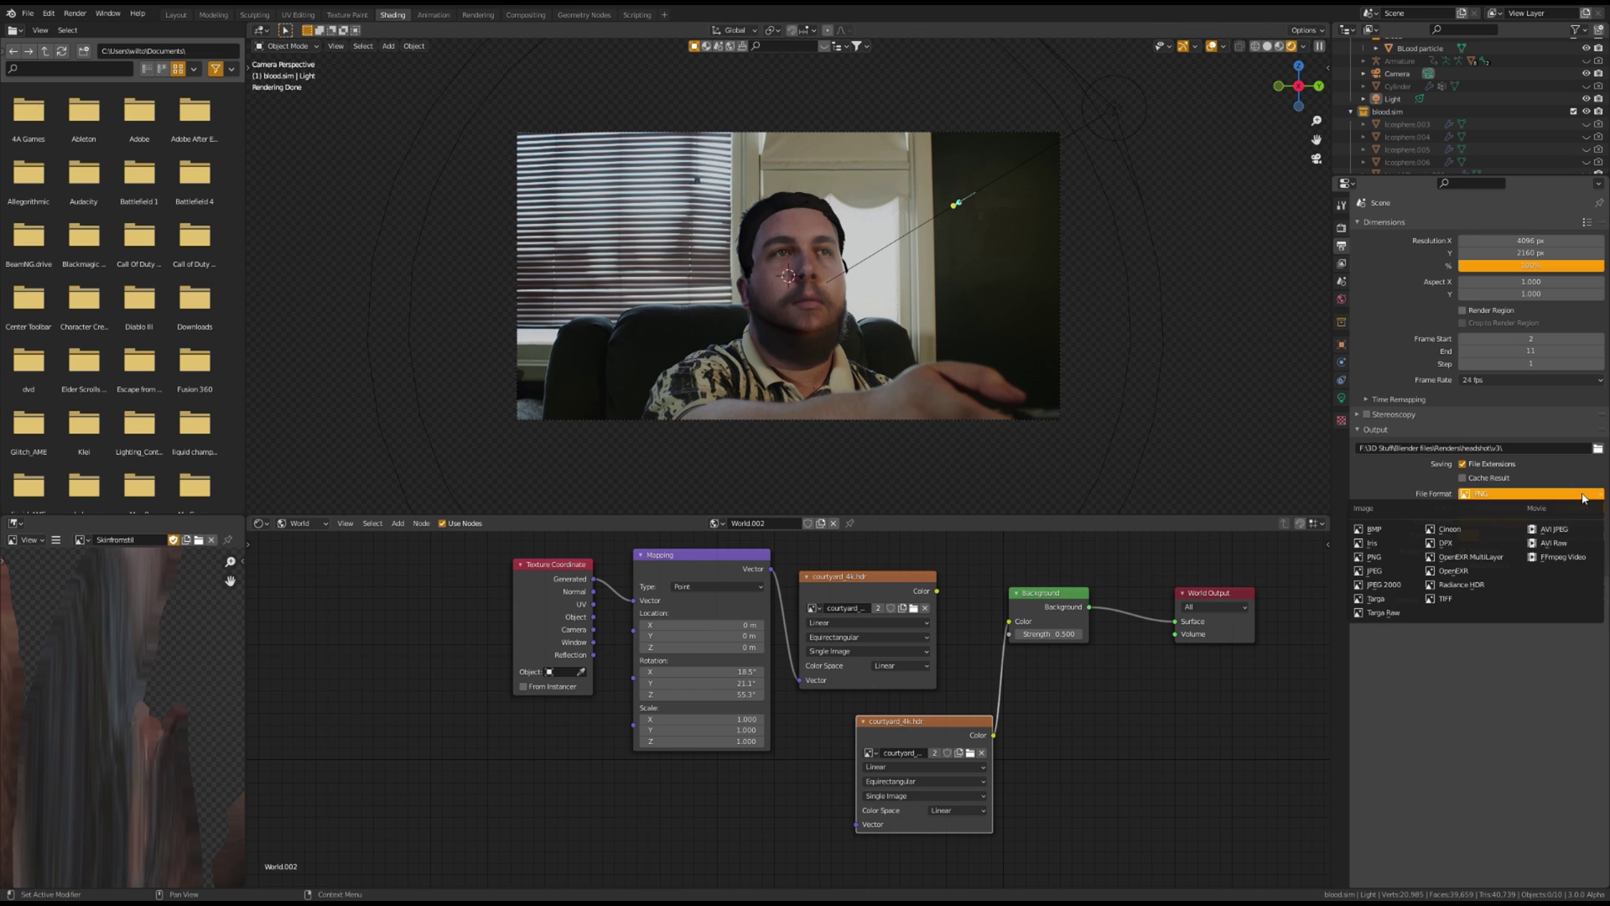
click(1387, 560)
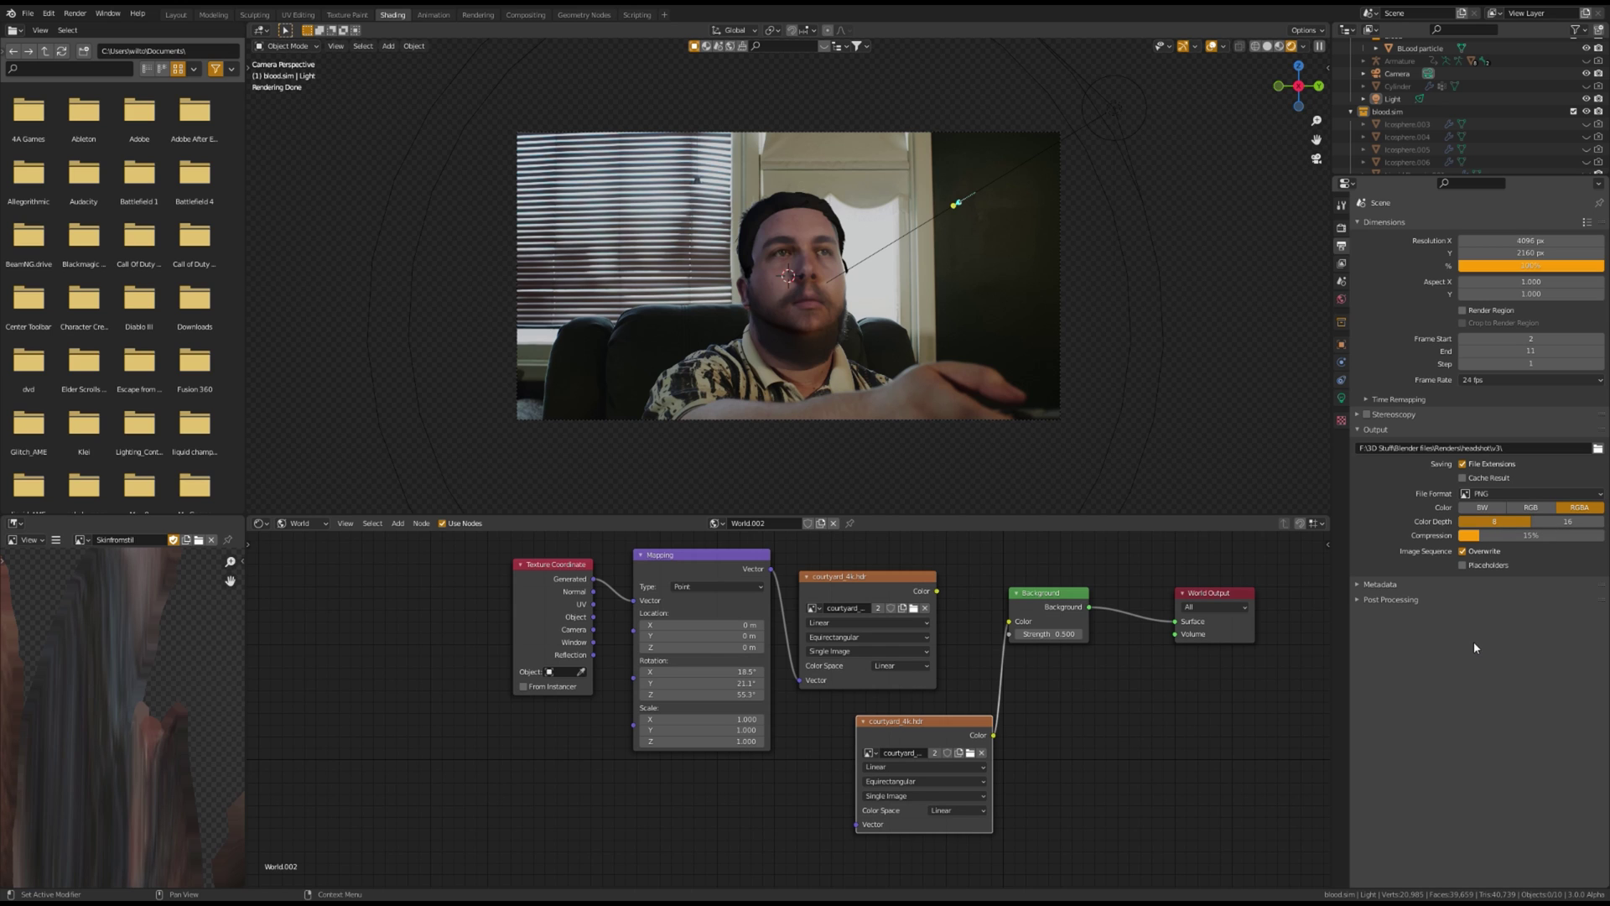
click(74, 14)
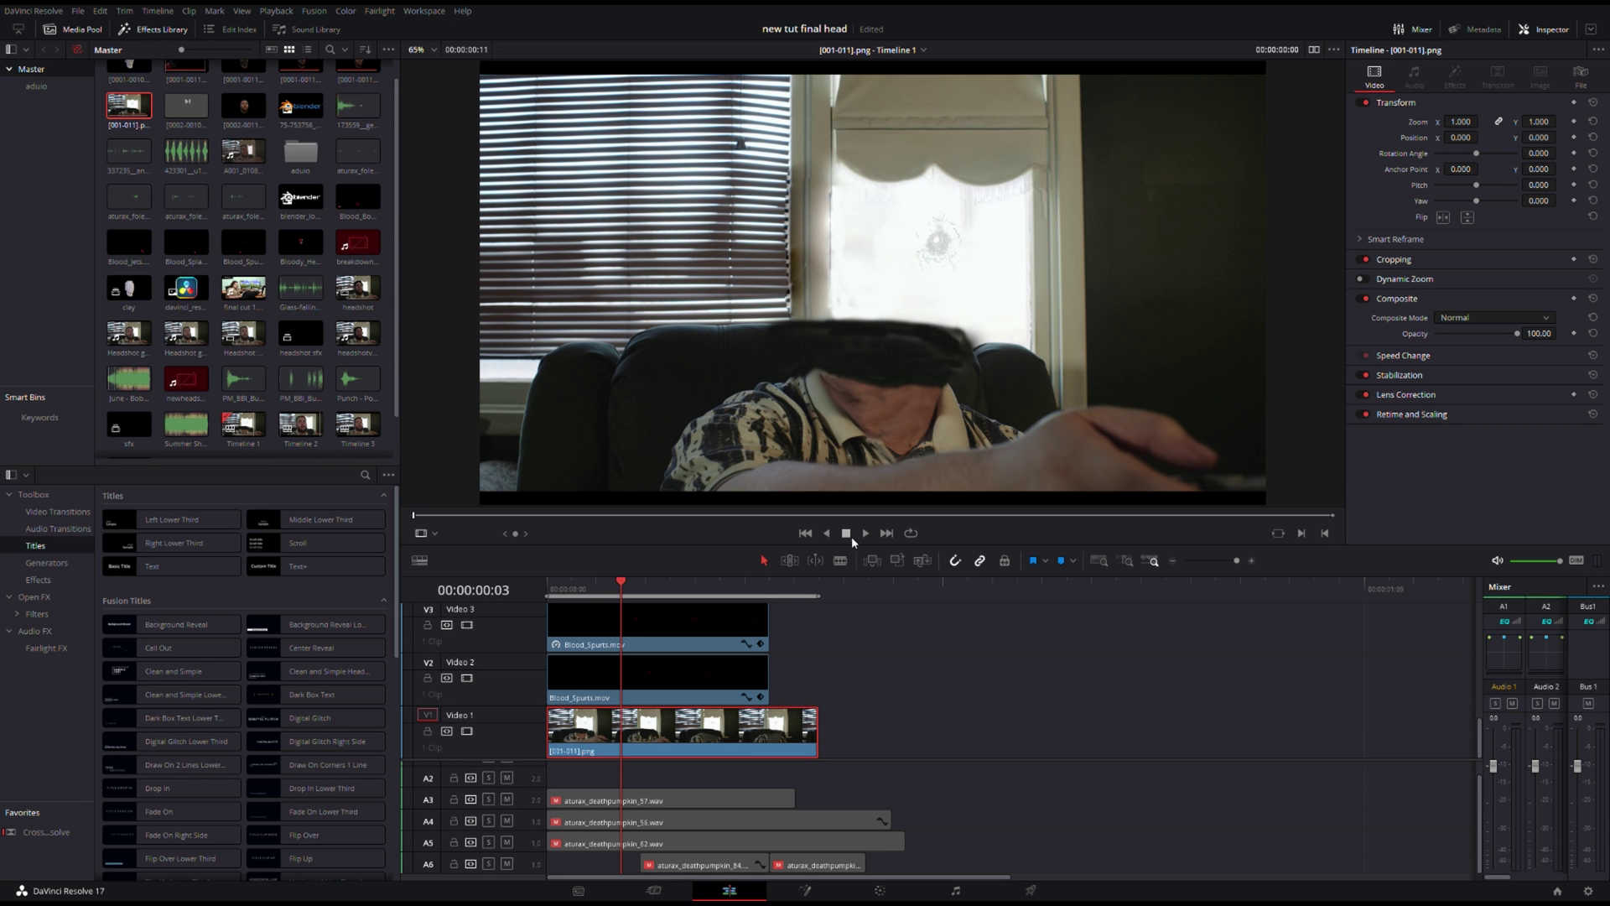
- Switch to DaVinci Resolve, enable the [0001-0011].png head render clip on Video 6 and save the project
scroll(686, 677, up, 4)
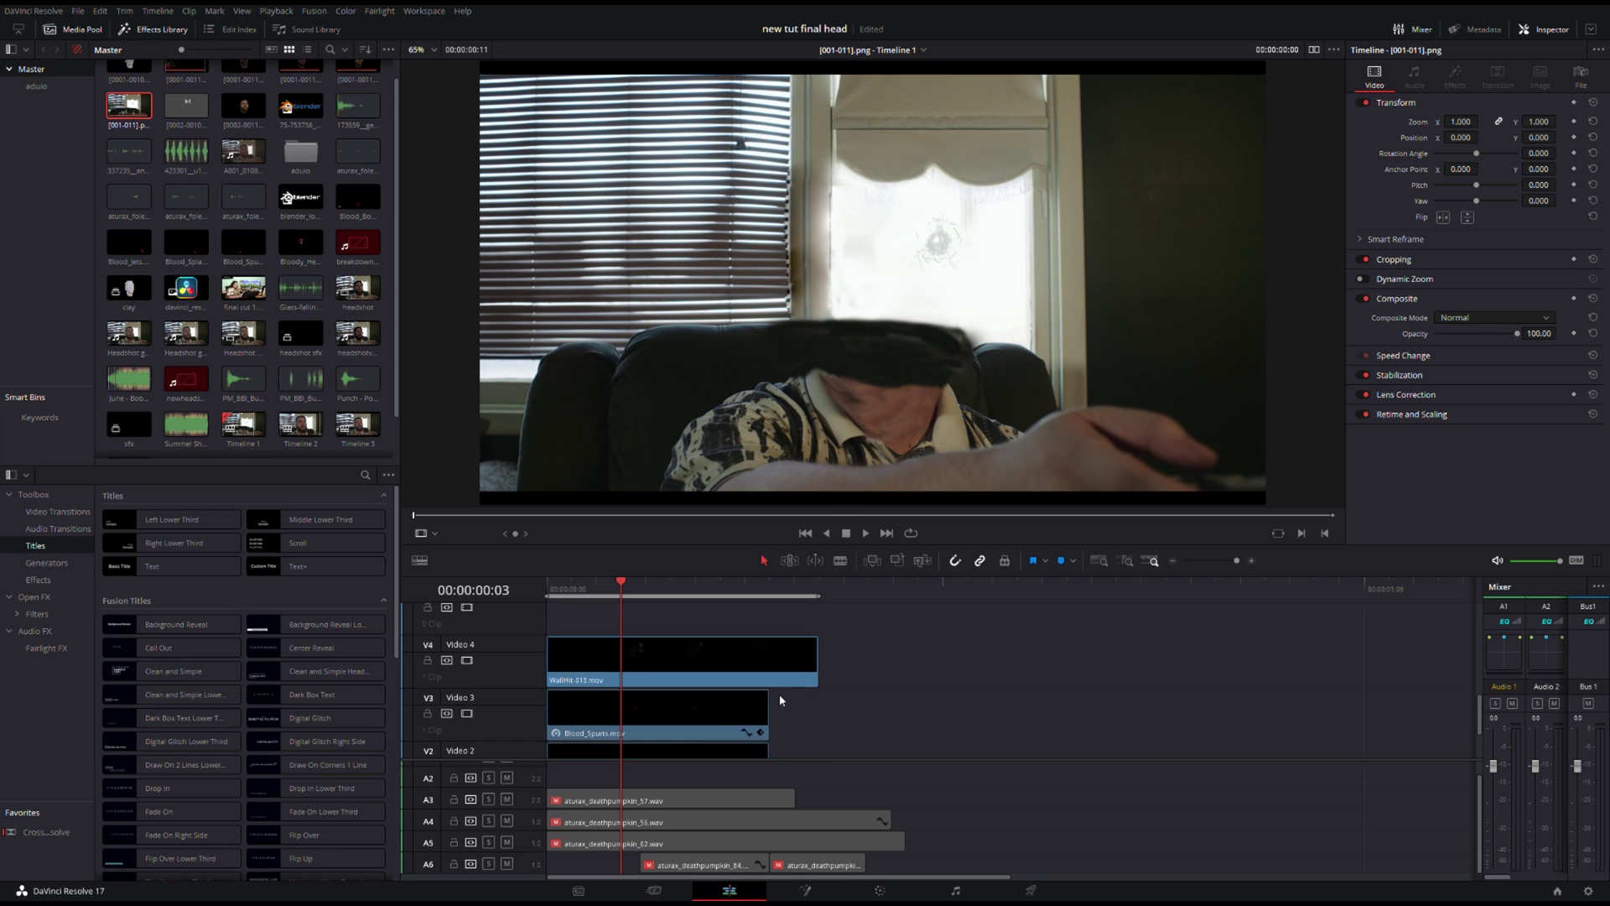
scroll(780, 699, up, 4)
click(608, 671)
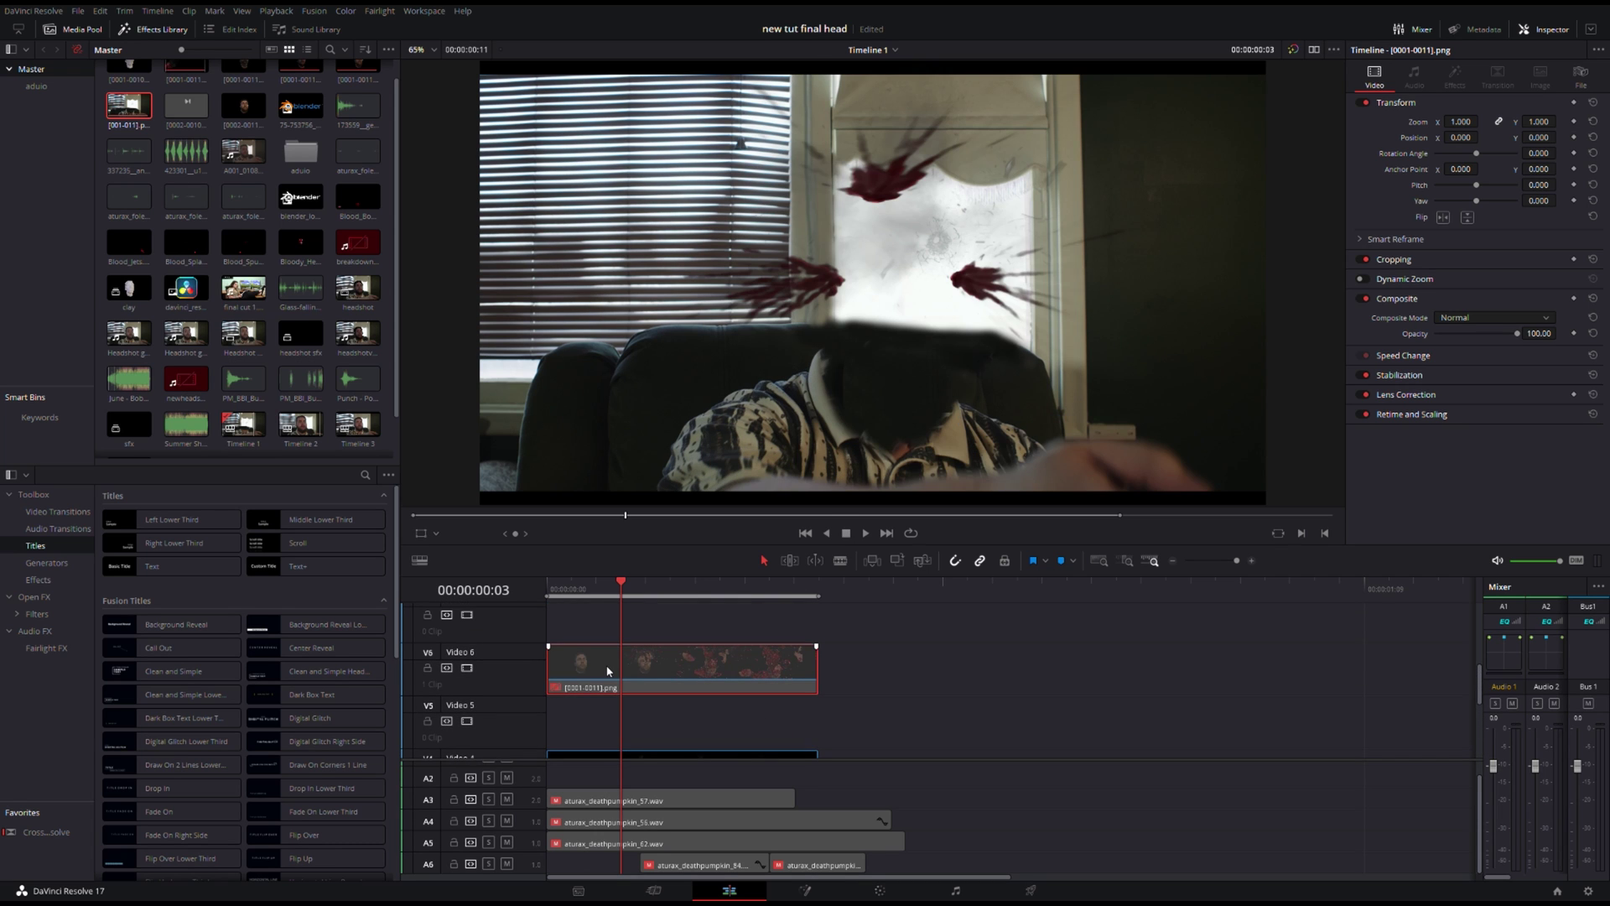
key(d)
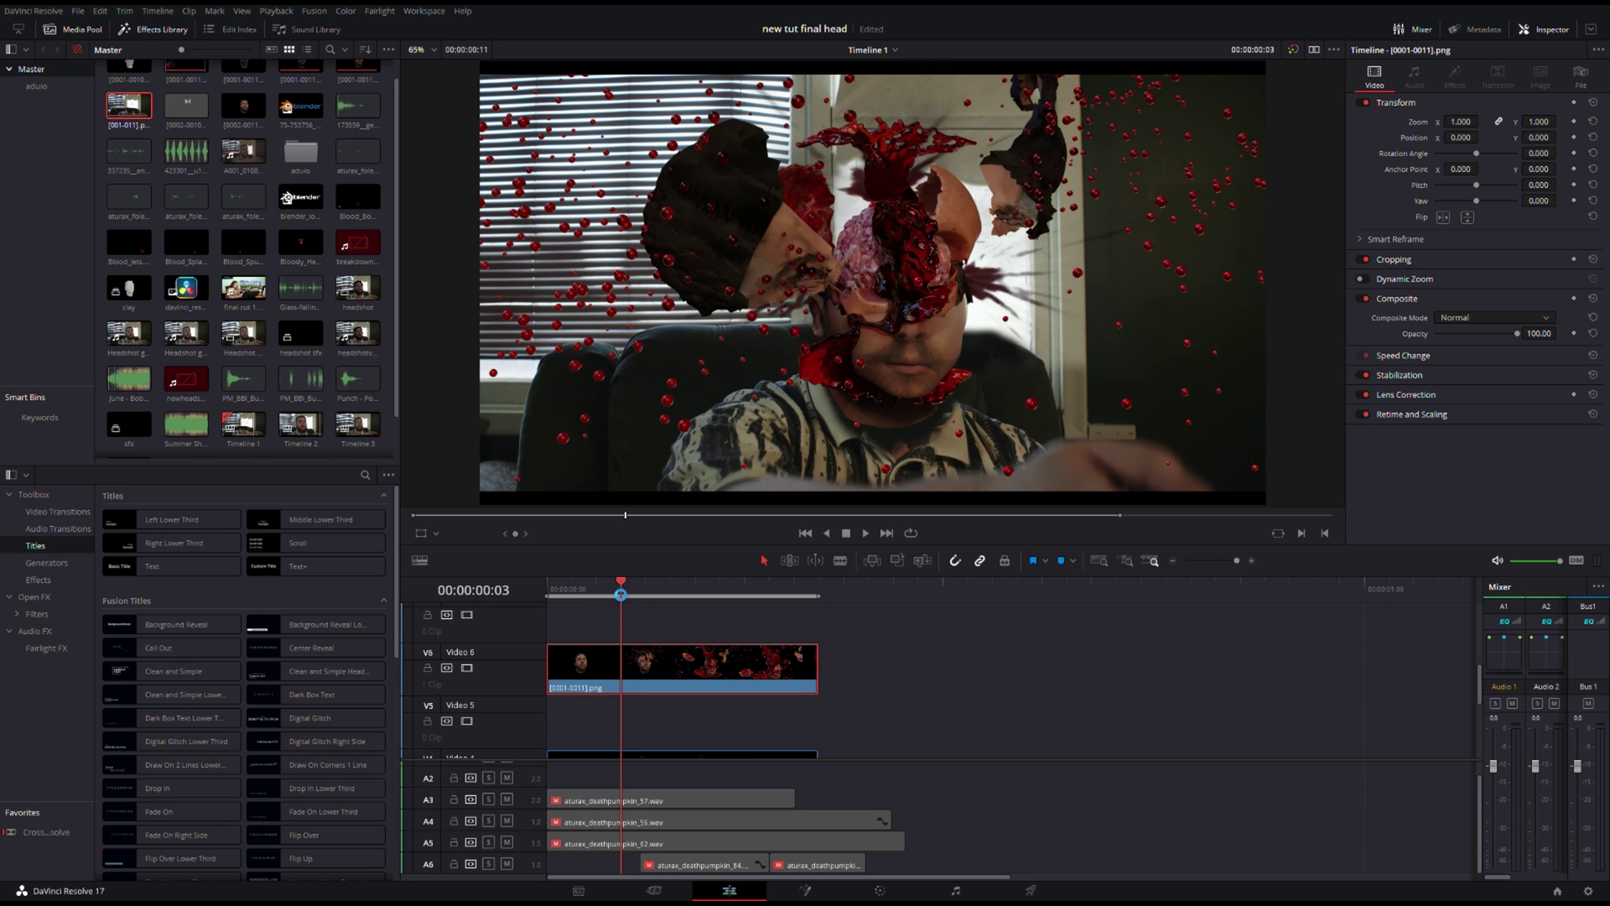
key(ctrl+s)
- Scrub through the head composite and inspect the Blood_Spurts.mov clip layered on Video 9
drag(594, 588, 752, 609)
scroll(856, 681, up, 3)
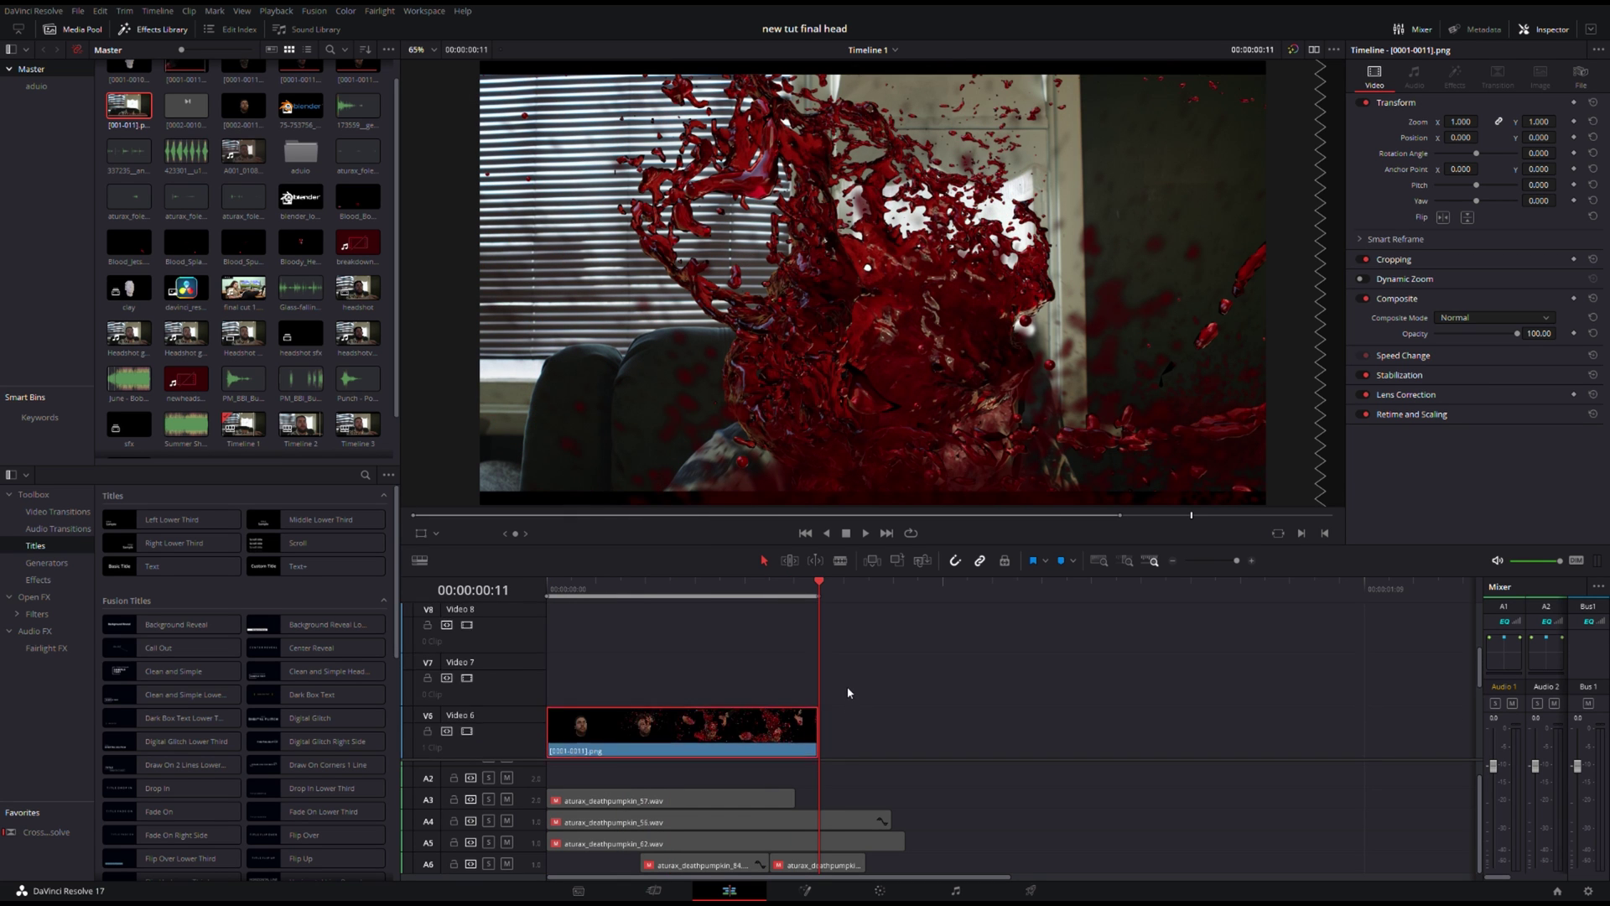
scroll(843, 686, up, 4)
click(598, 686)
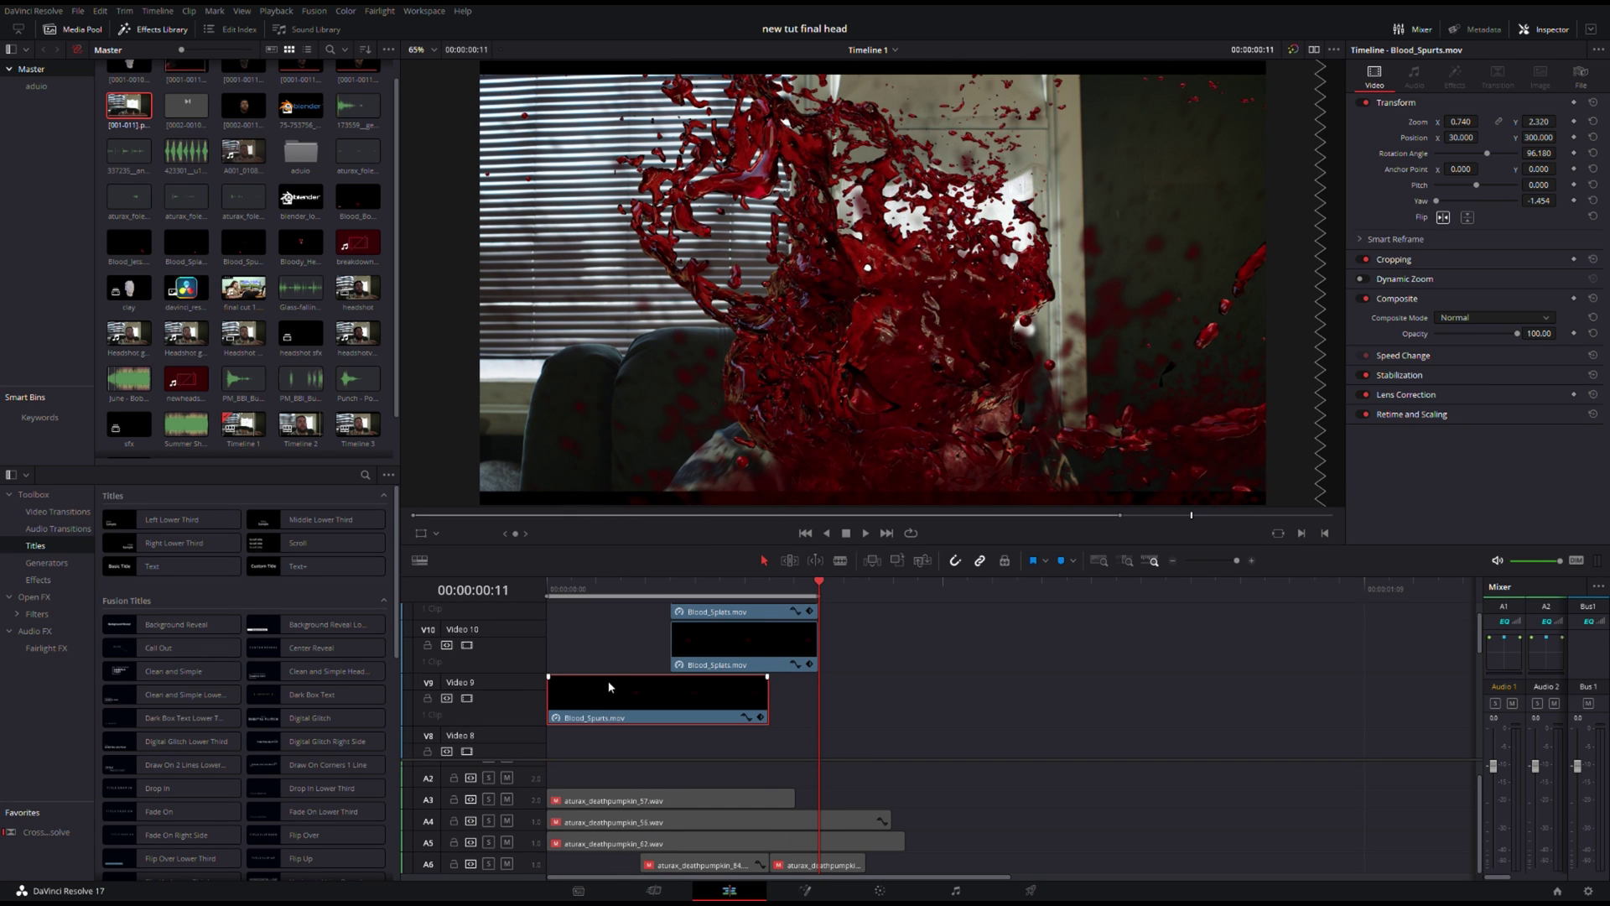
drag(815, 587, 610, 619)
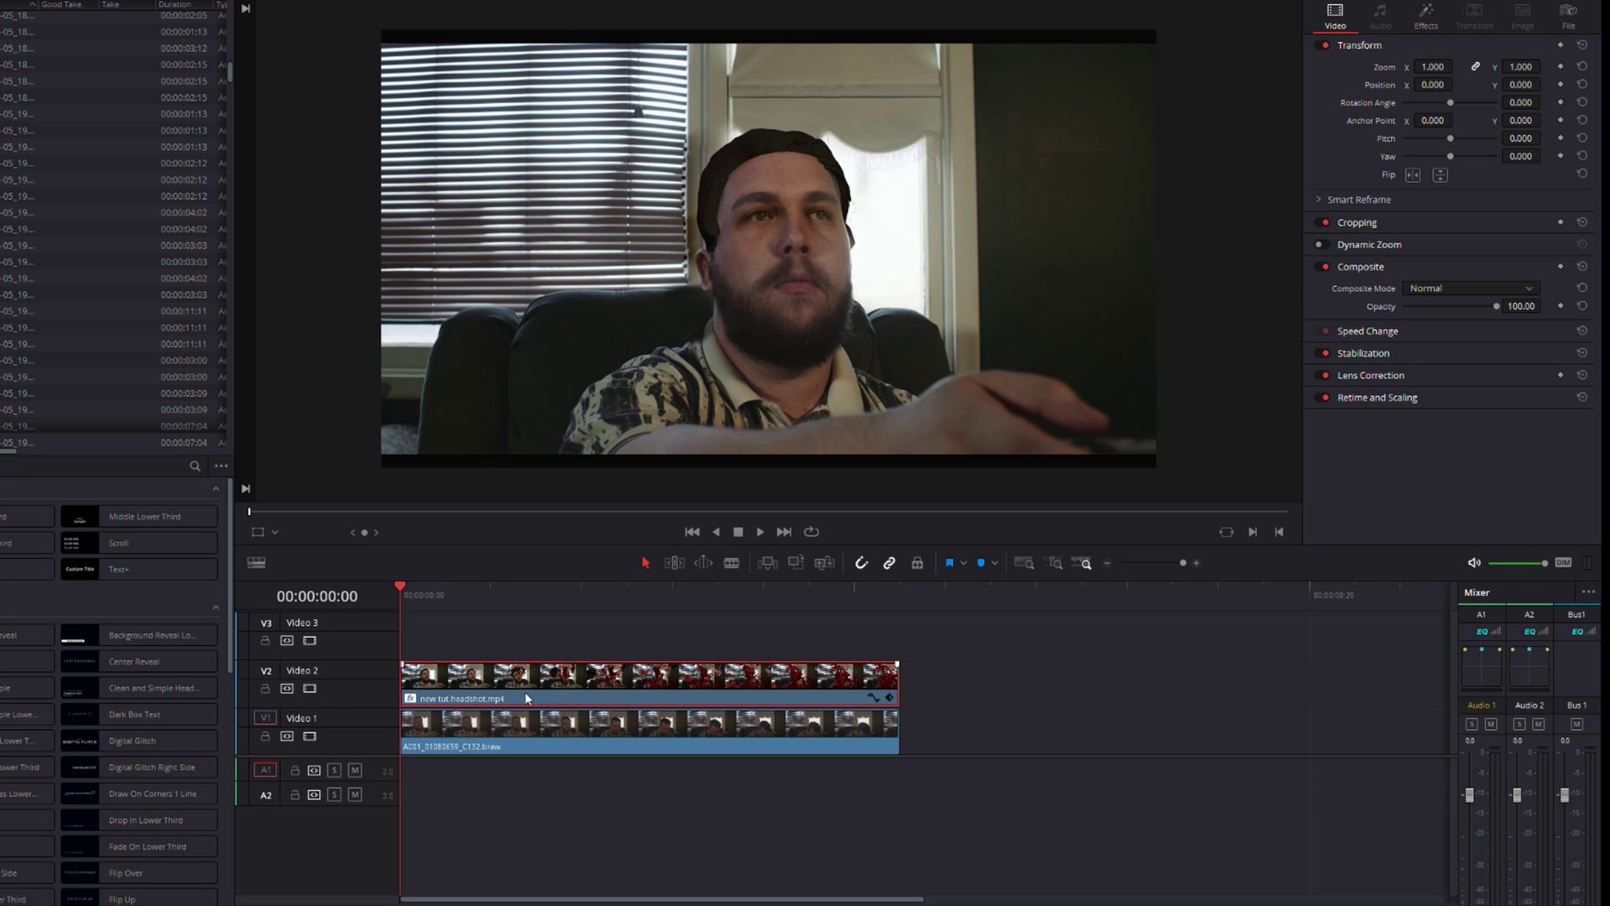
- Toggle the new tut headshot.mp4 clip on Video 2 against the raw footage and play back the masked colour grade
key(d)
drag(400, 591, 401, 638)
key(d)
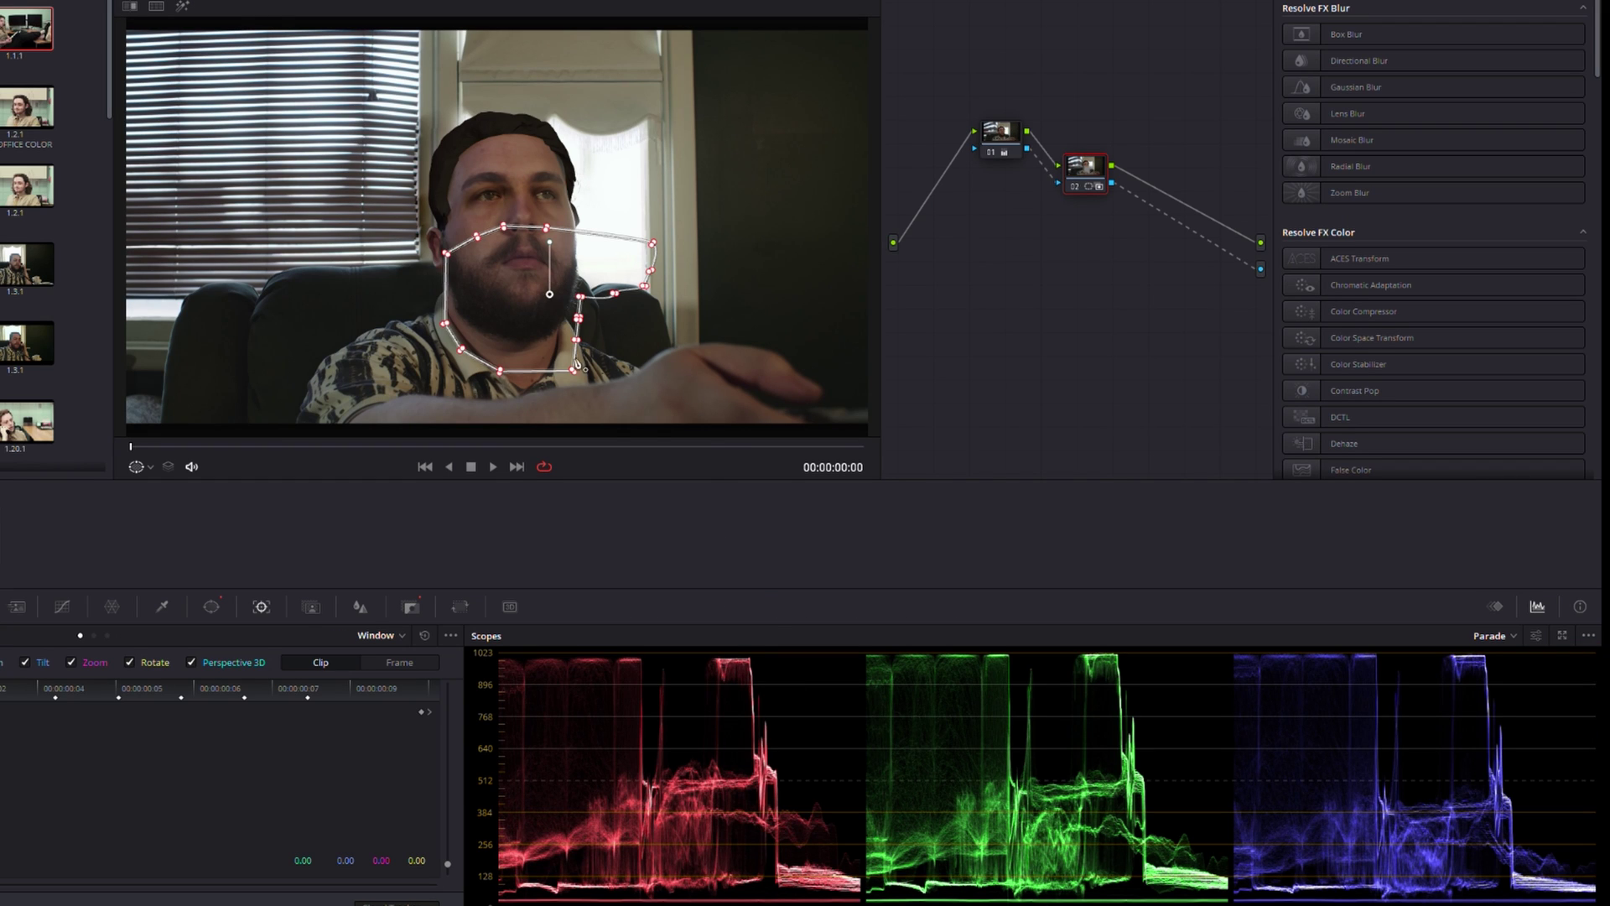
key(space)
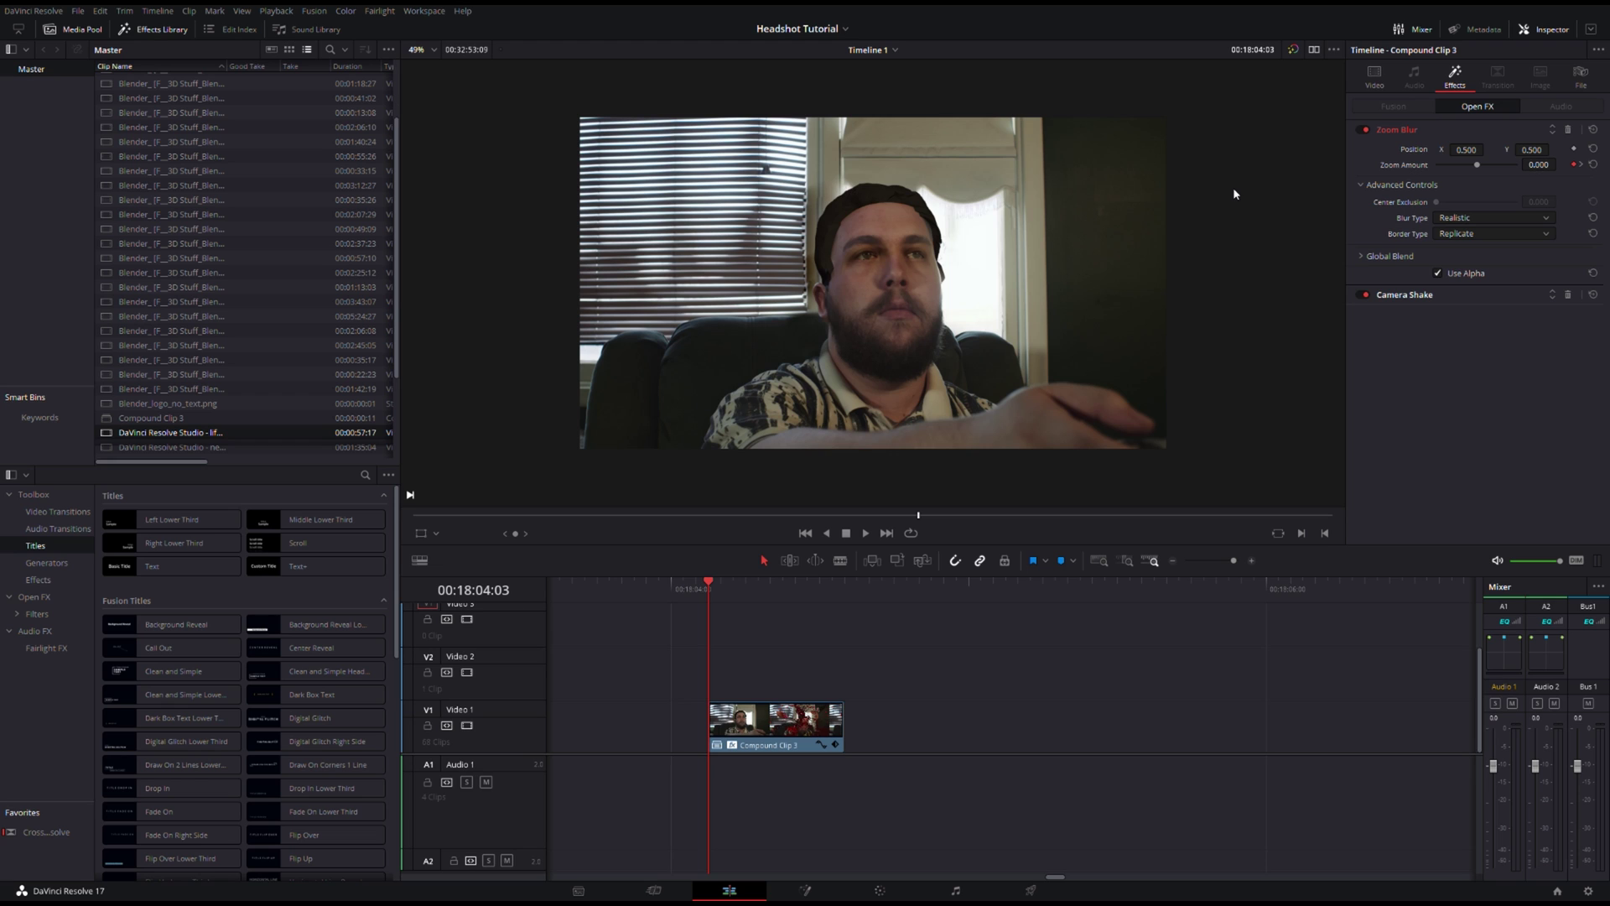
- Examine the Zoom Blur and Camera Shake effects applied to Compound Clip 3
click(1375, 75)
click(1467, 82)
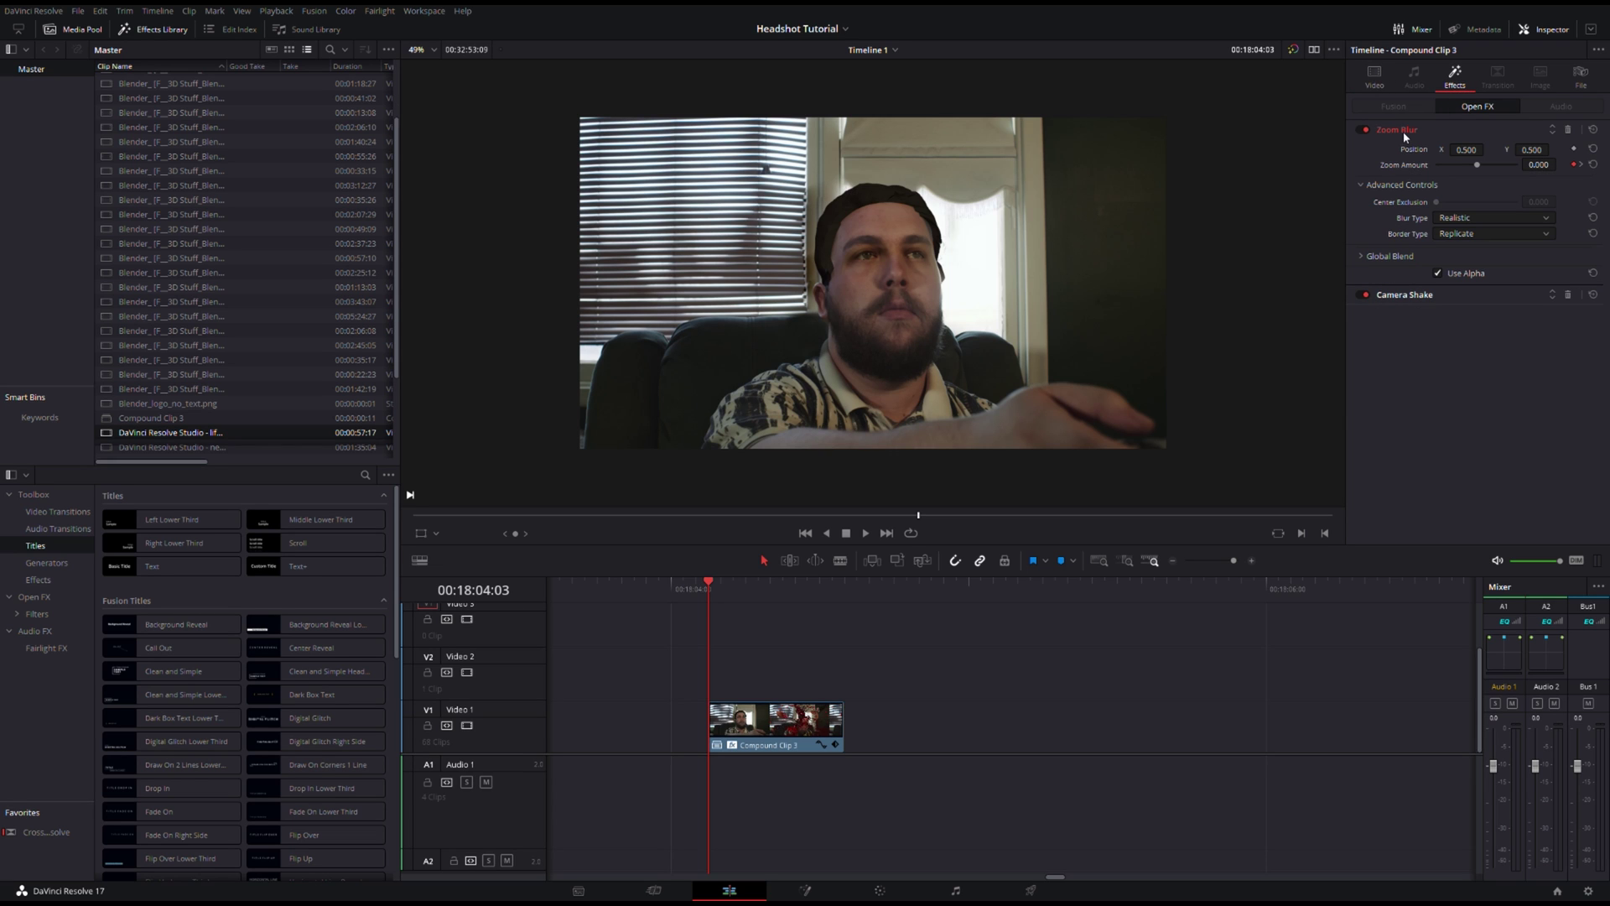